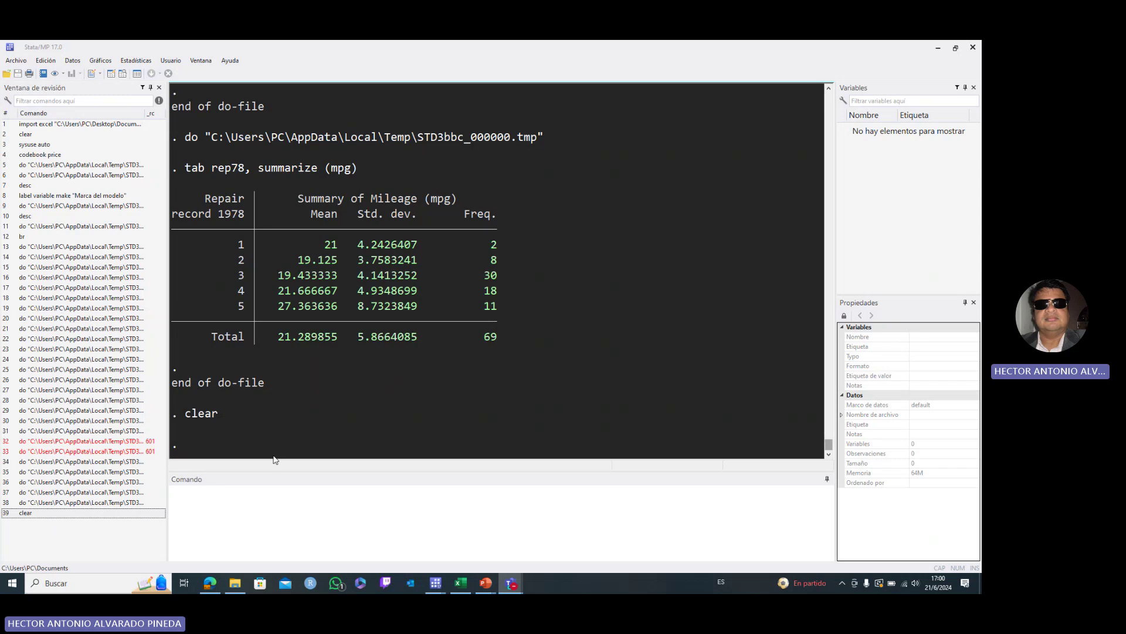
left_click(194, 500)
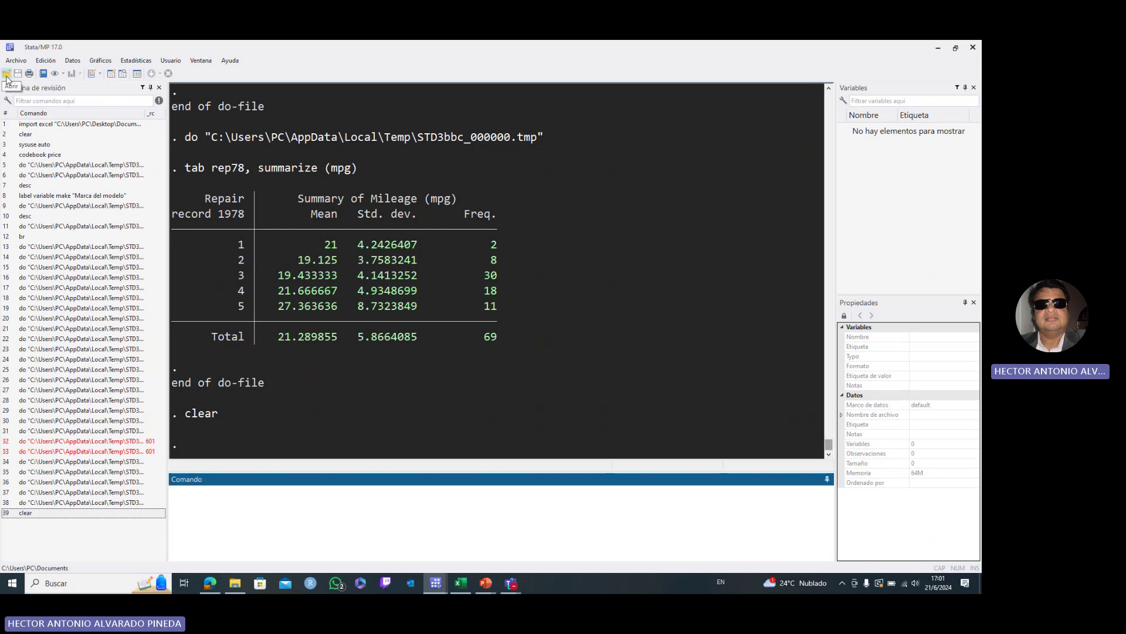
left_click(16, 60)
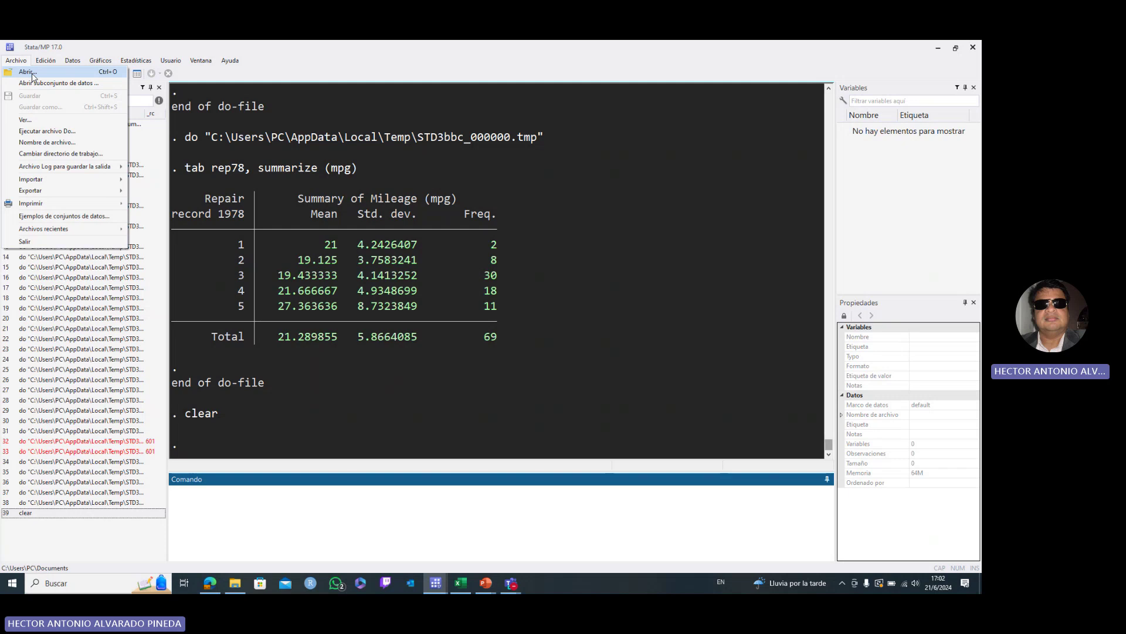
mouse_move(35, 180)
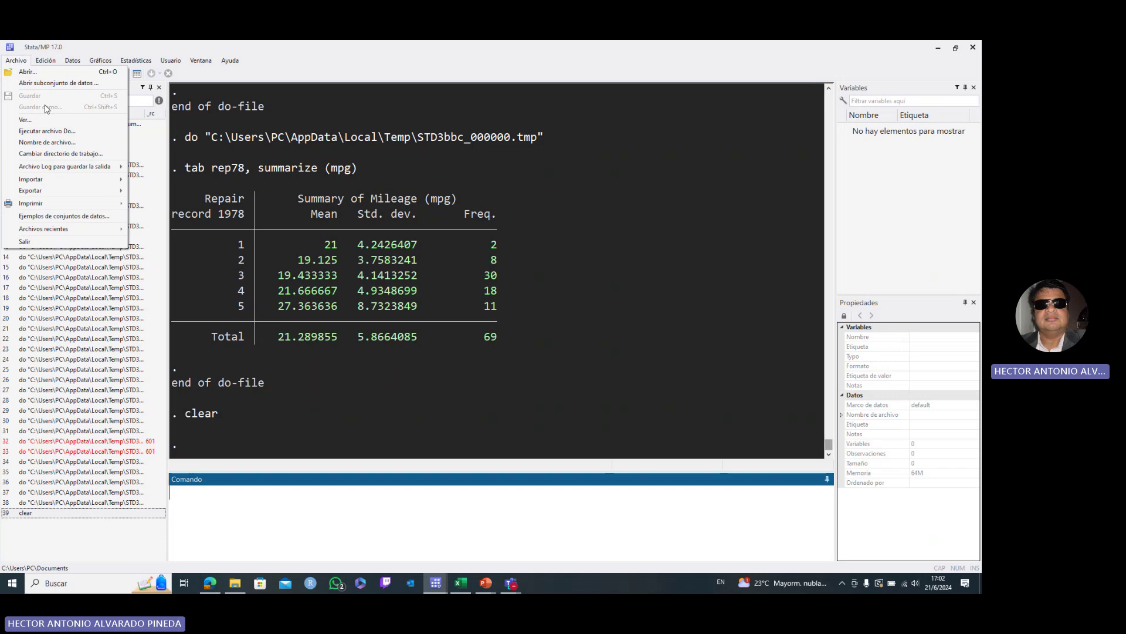
left_click(45, 60)
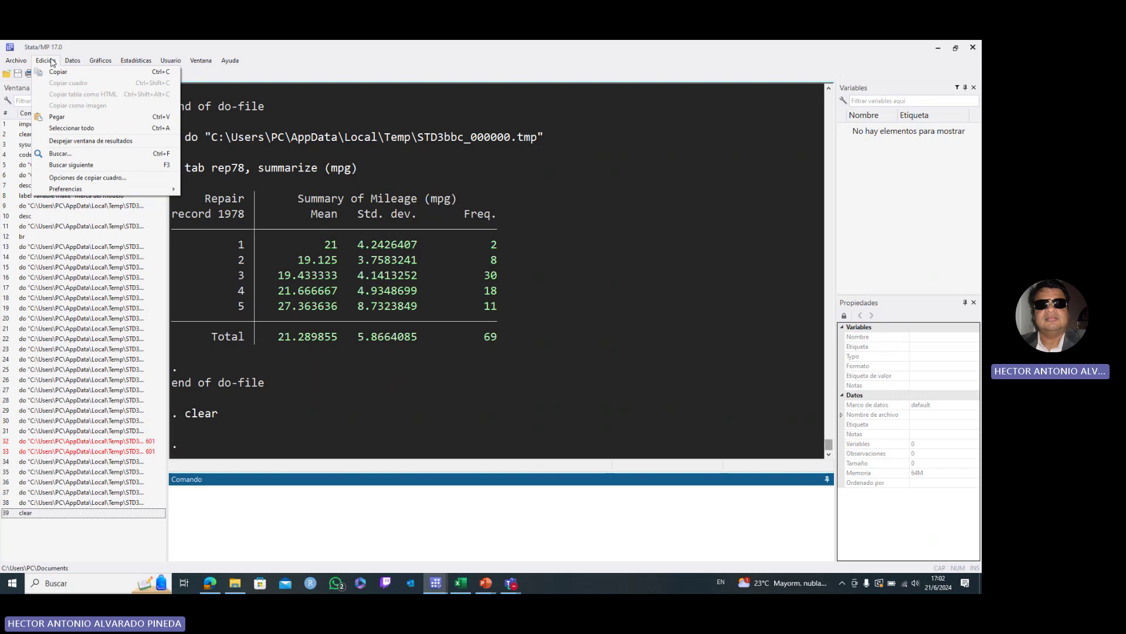
left_click(236, 76)
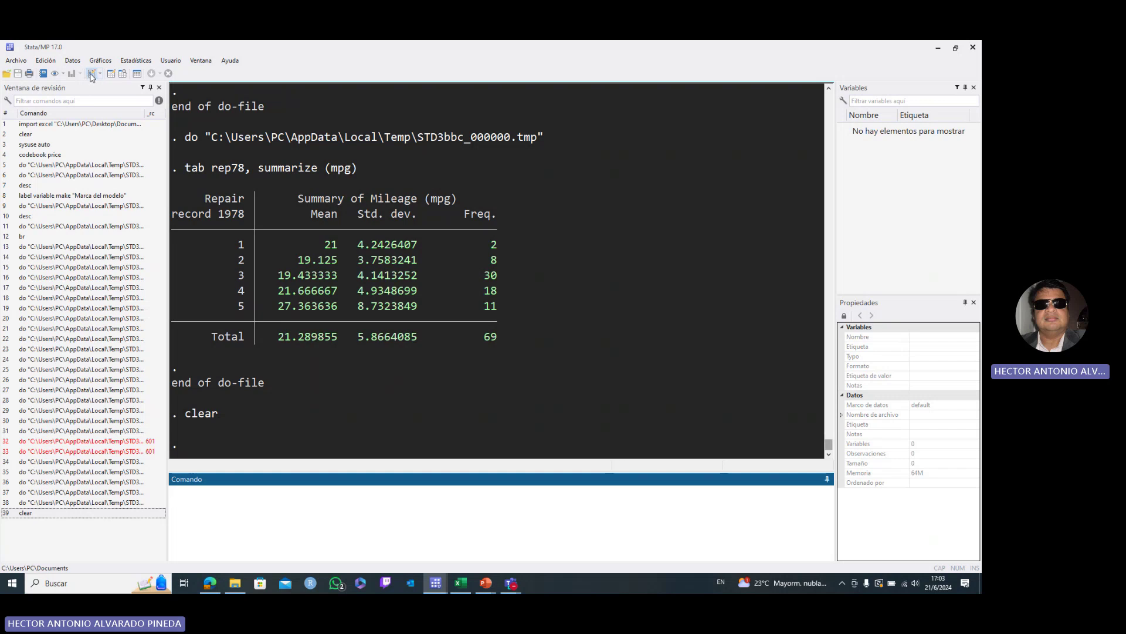
Step: Create a new do-file with the comment "*** Clase Introductoria" and a second comment line starting with **** that gives the instructor's title and surname
left_click(92, 76)
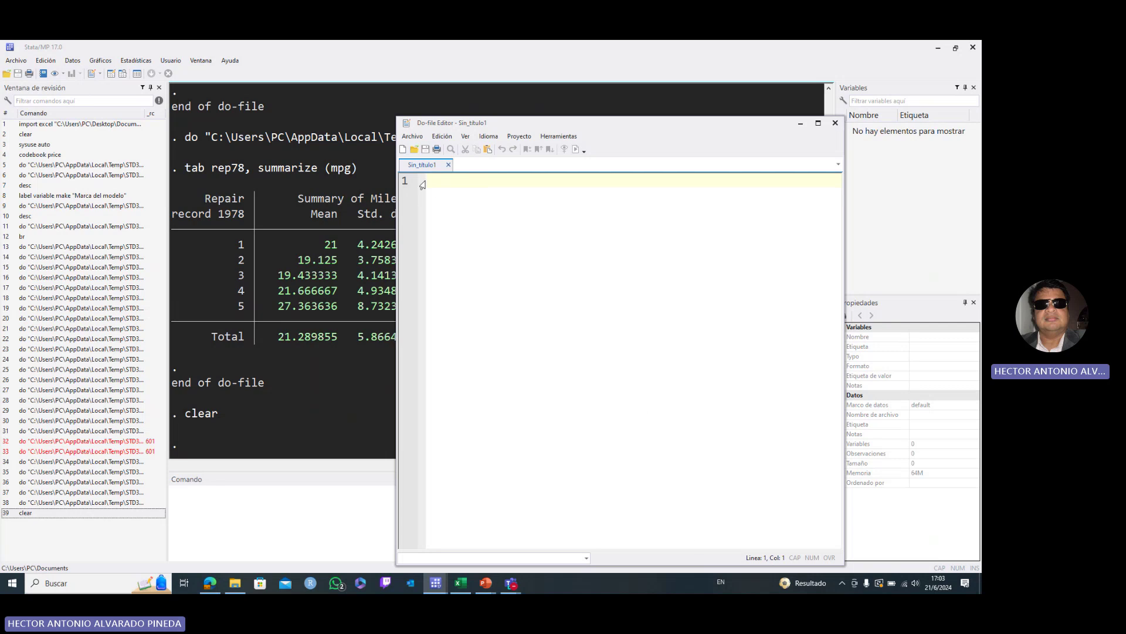
type("*** Clase In")
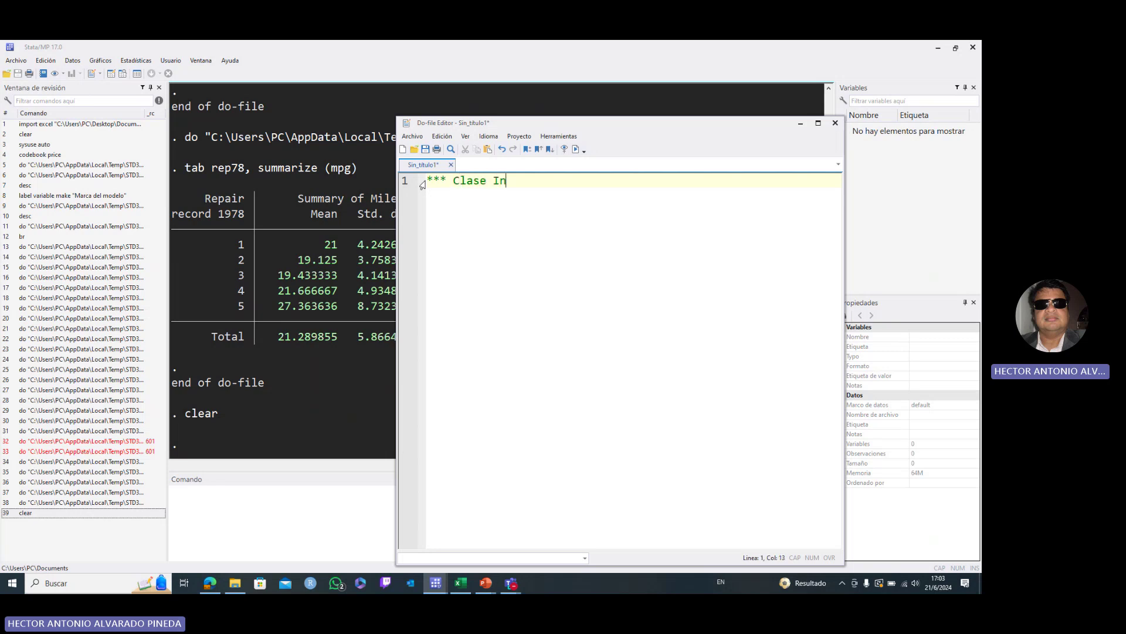
type("troductoria")
key("Return")
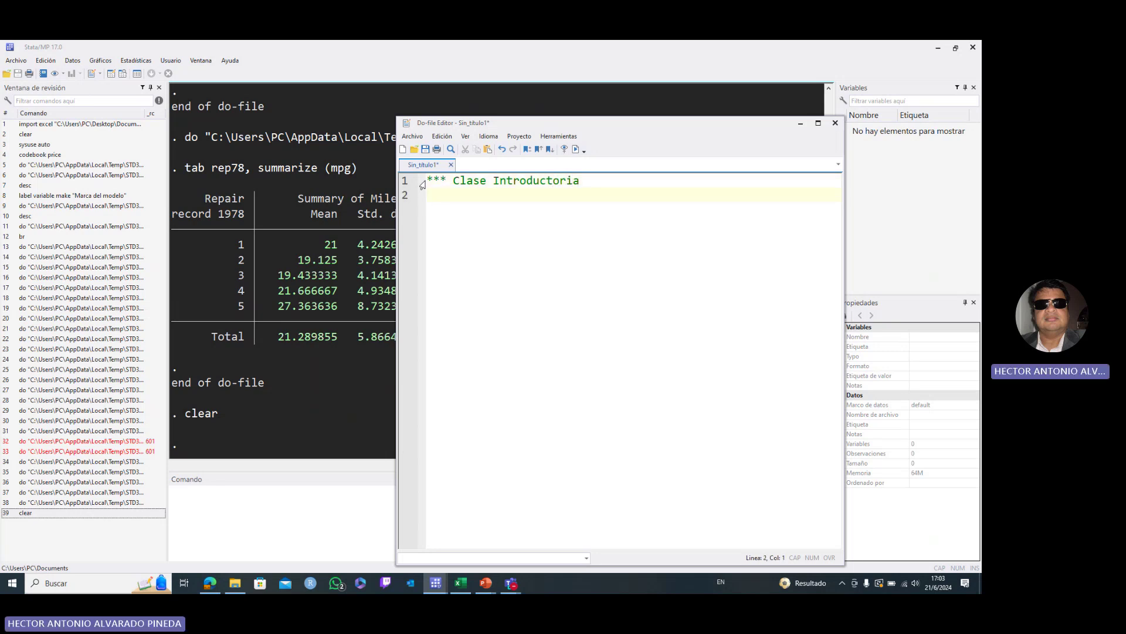
type("**** Licenciado Alvarad")
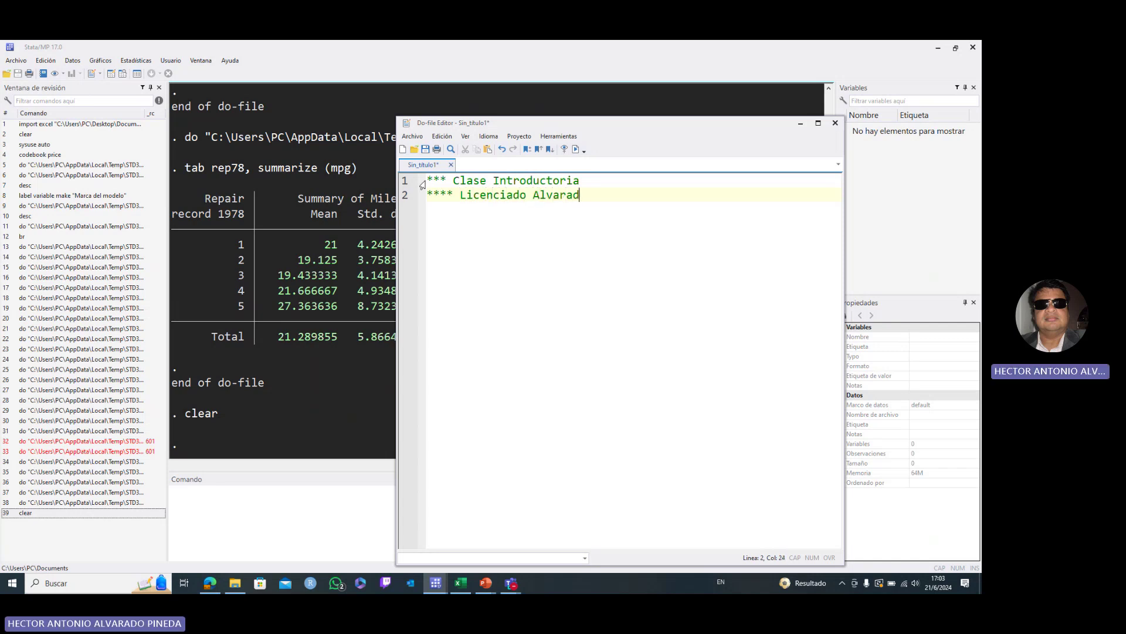
type("o")
key("Return")
key("Return")
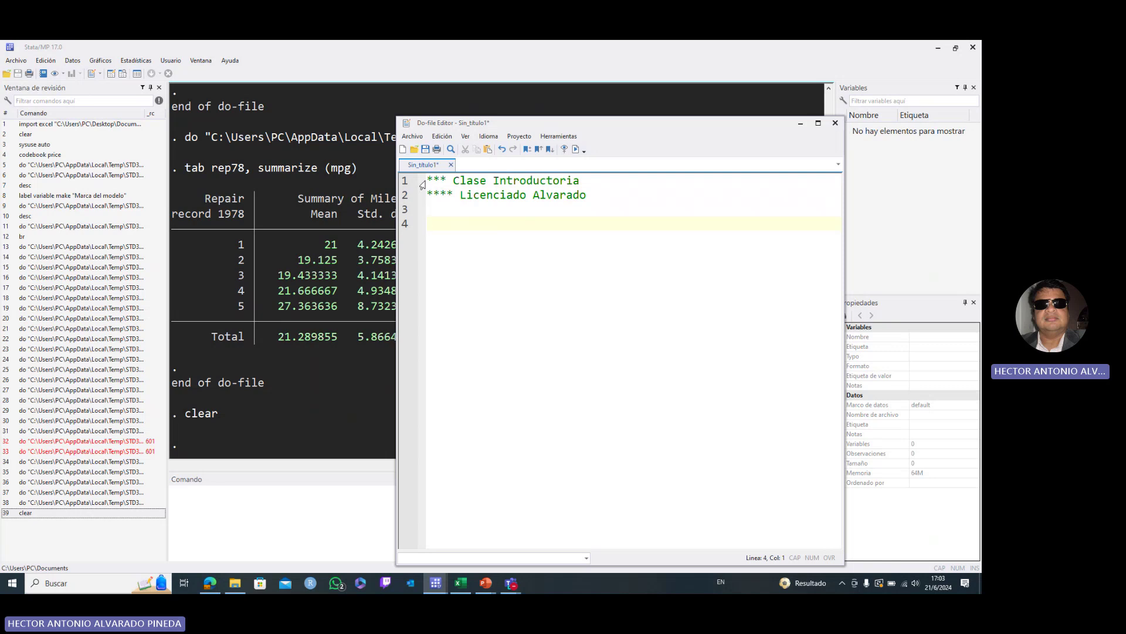
Step: Add the command clear on line 4 of the do-file and run only that line
type("c")
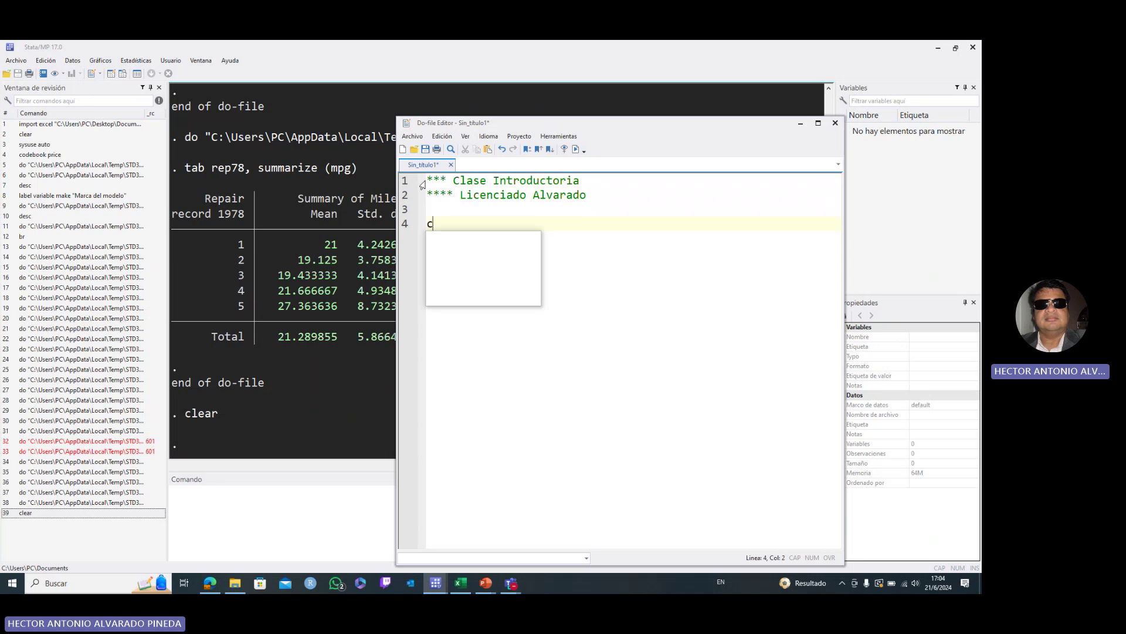
type("lear")
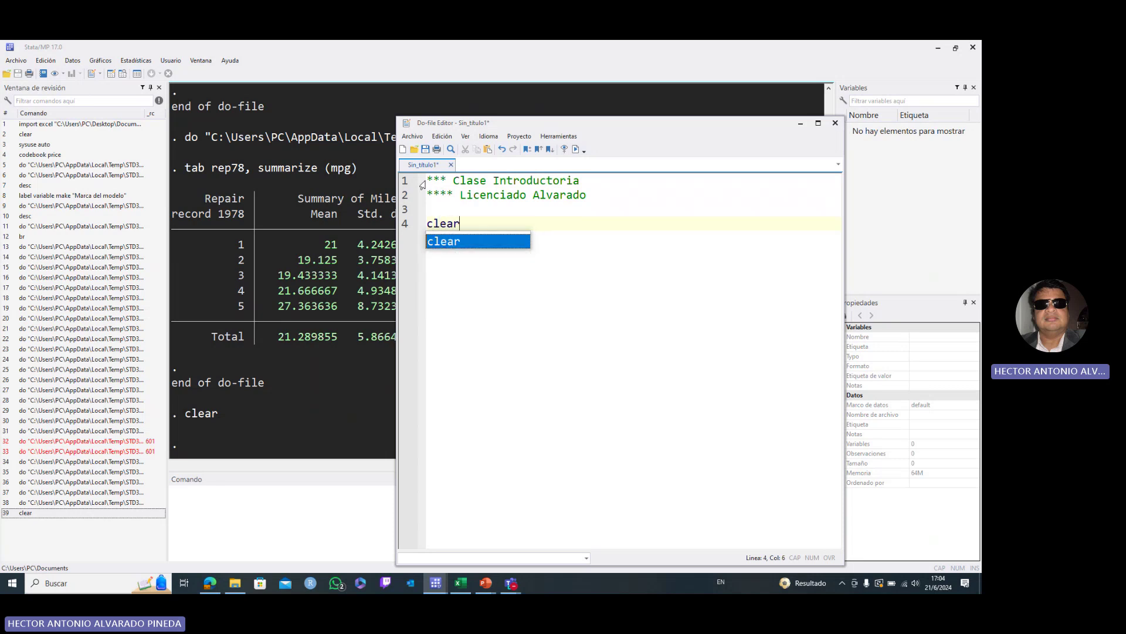
key("Return")
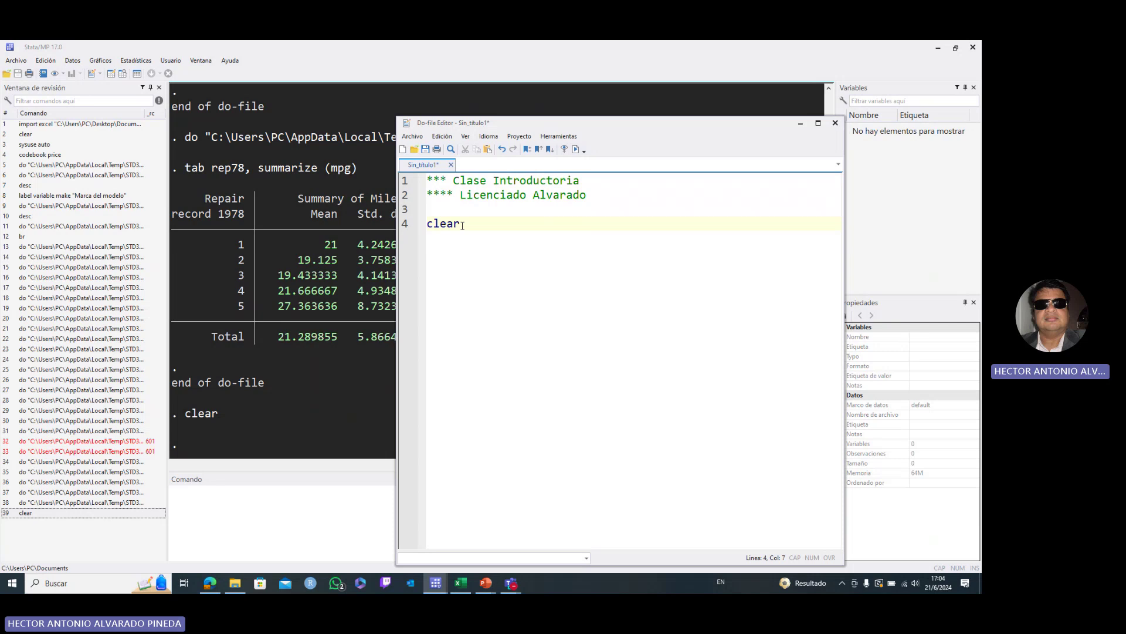
left_click_drag(465, 225, 423, 231)
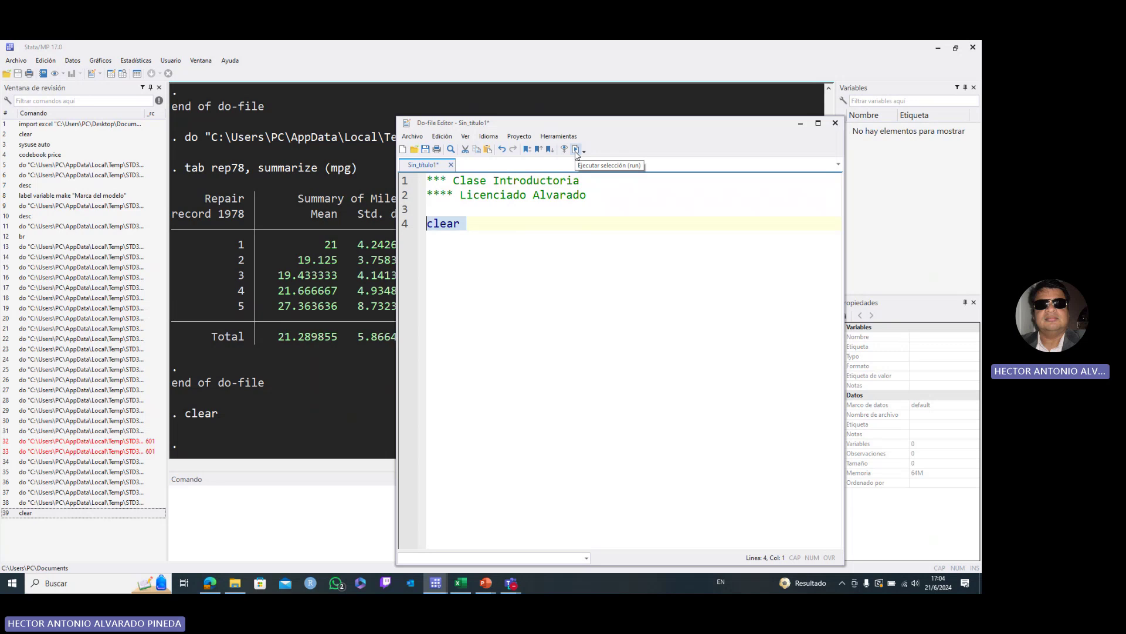
left_click(575, 149)
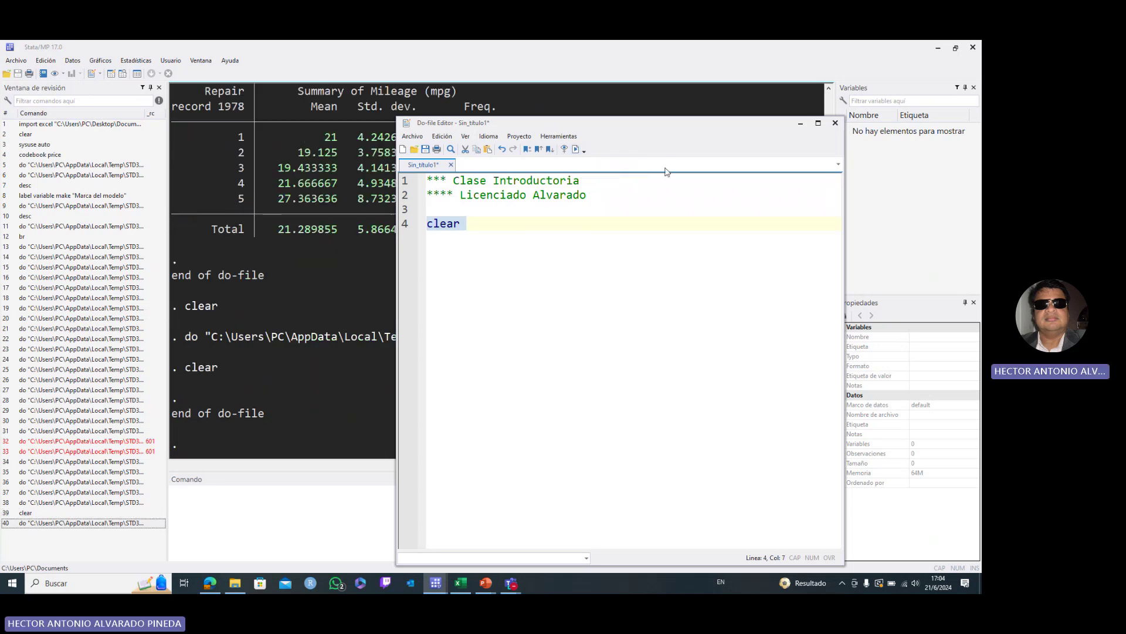
Step: Minimize the do-file editor and run clear directly from the main window's command line
left_click(800, 124)
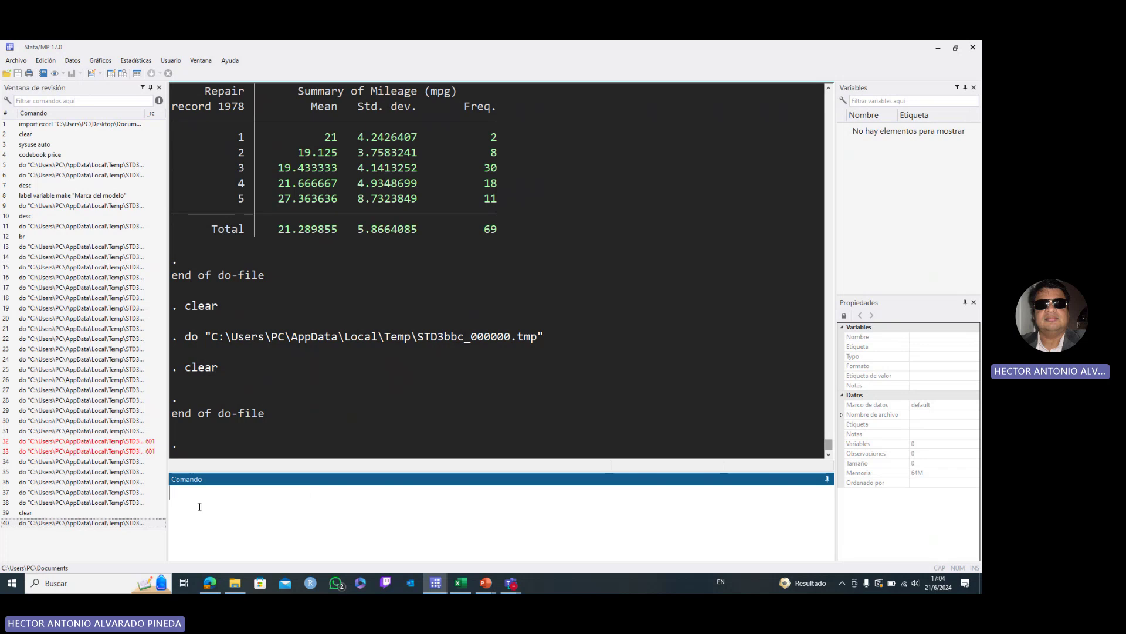
type("clear")
key("Return")
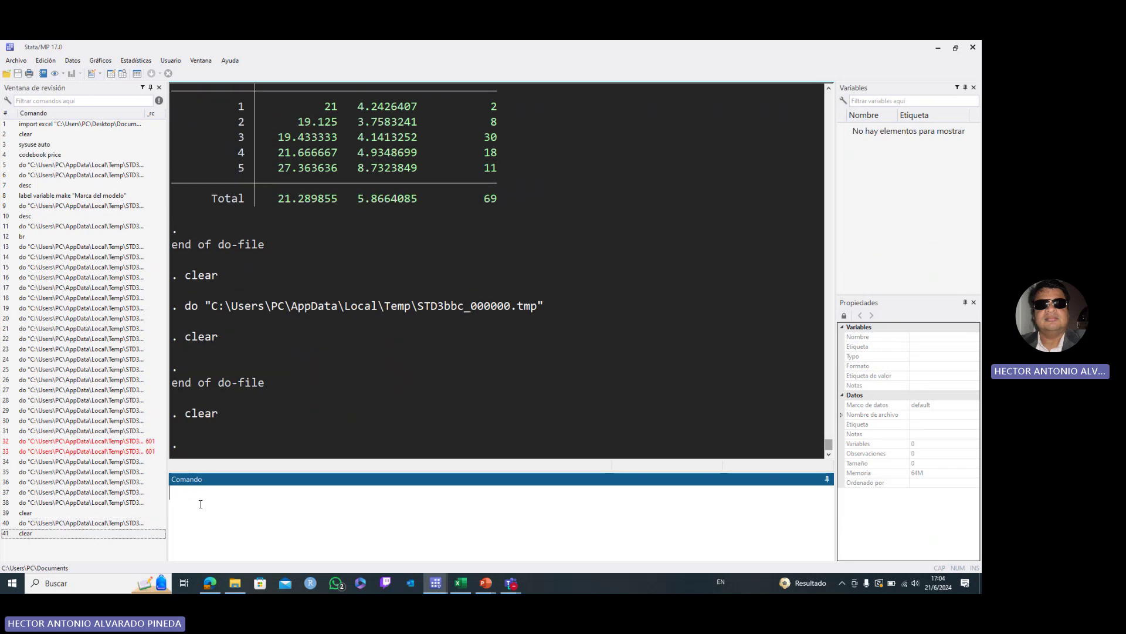
Step: Check the opening lines of the do-file Clase 1. Stata III PAC.do, and load the example dataset from the command line with sysuse auto
left_click(436, 583)
left_click(447, 547)
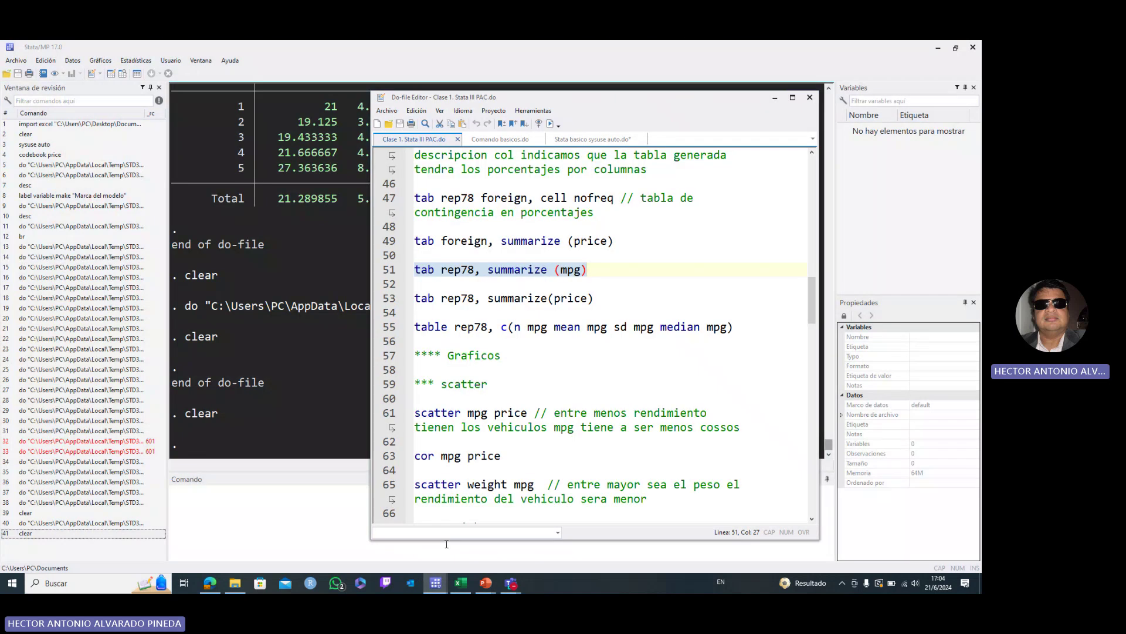
left_click_drag(815, 298, 819, 162)
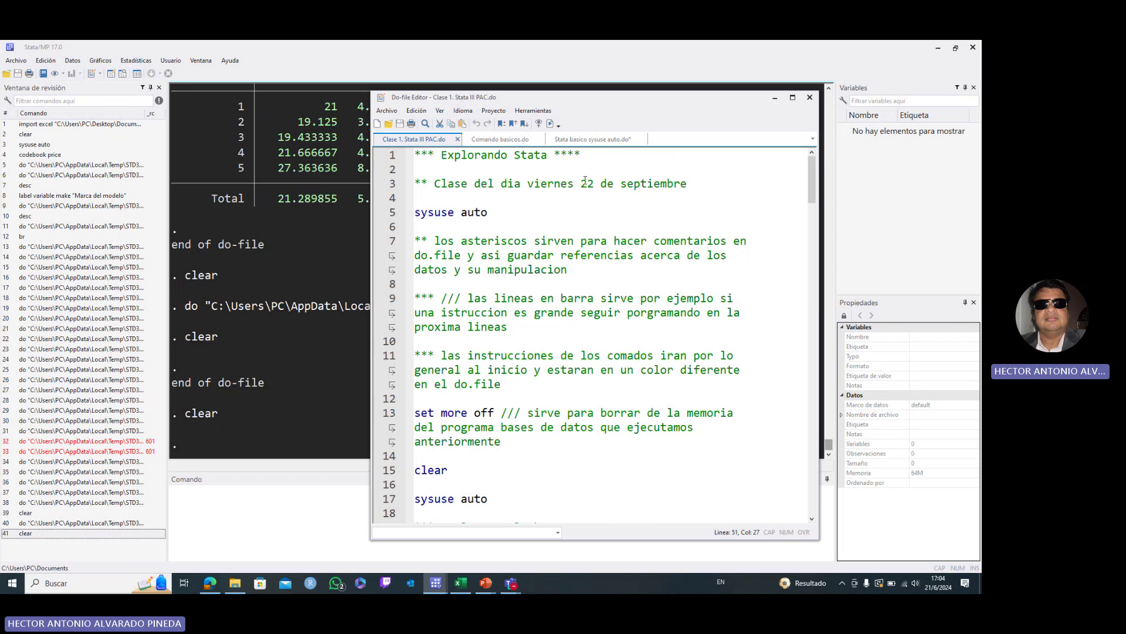
left_click(775, 98)
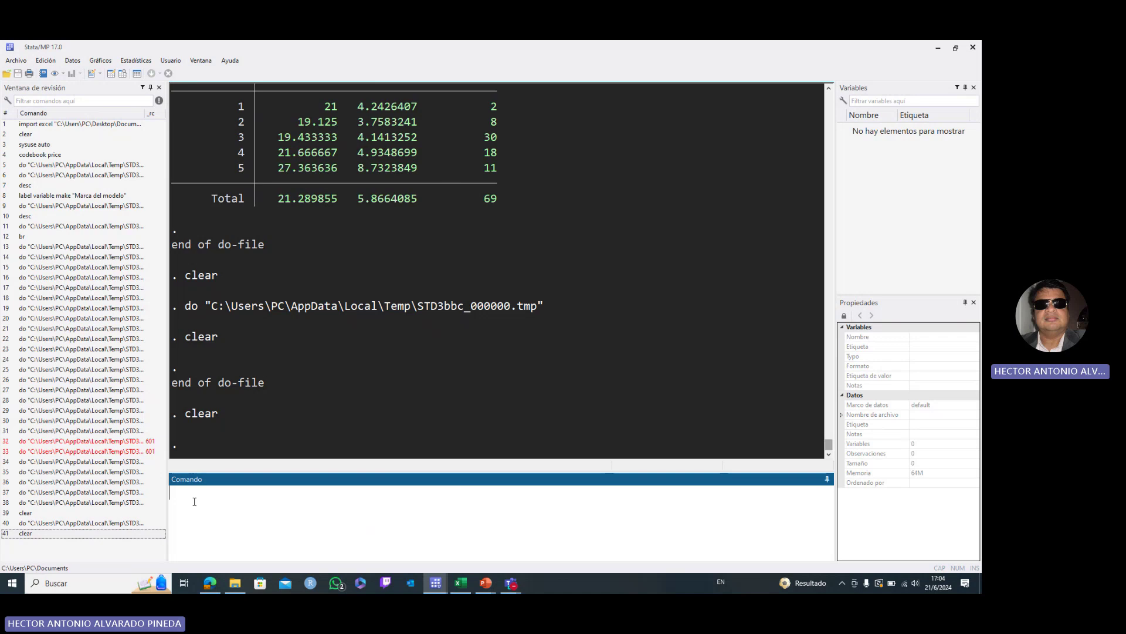
type("sysuse")
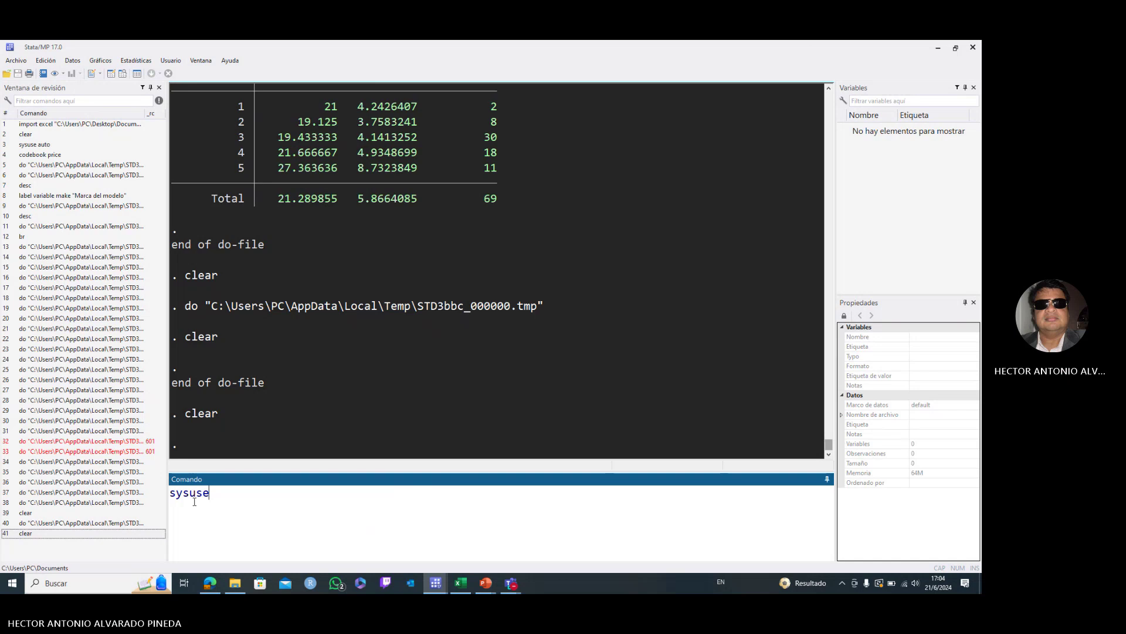
type(" auto")
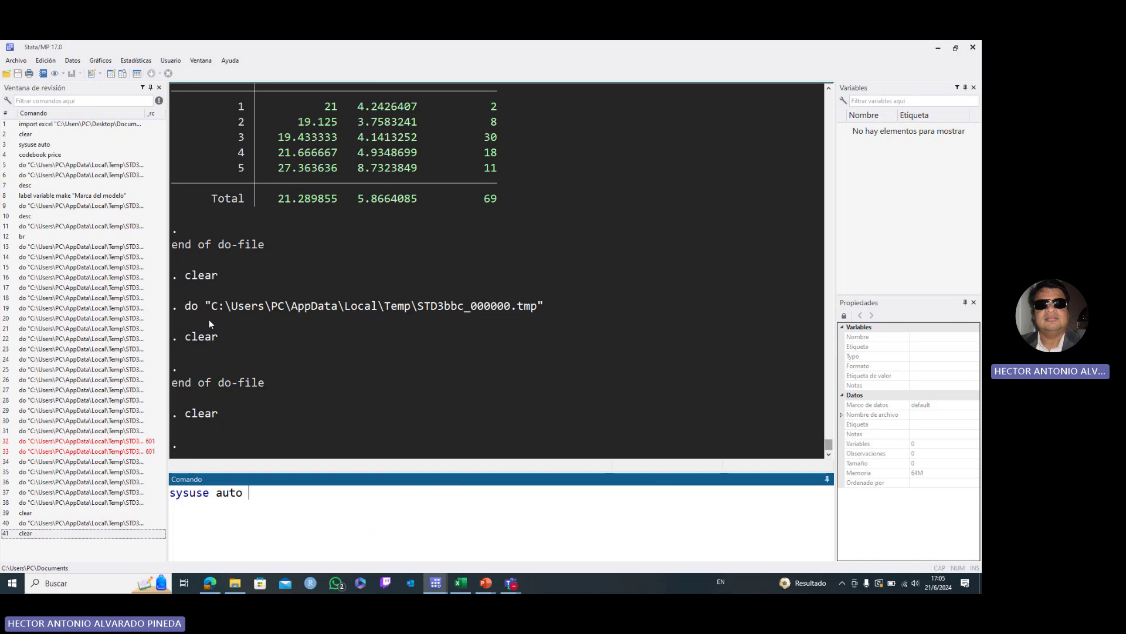
key("Return")
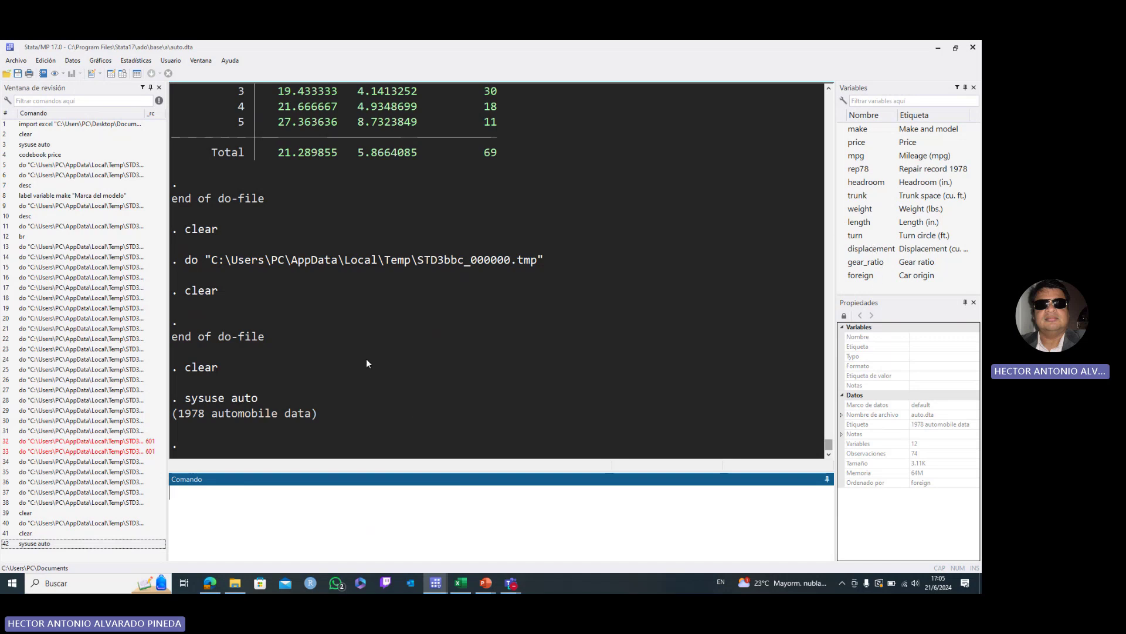
Step: Add the command sysuse auto on line 6 of the untitled do-file, leaving a blank line after clear
left_click(436, 583)
left_click(521, 540)
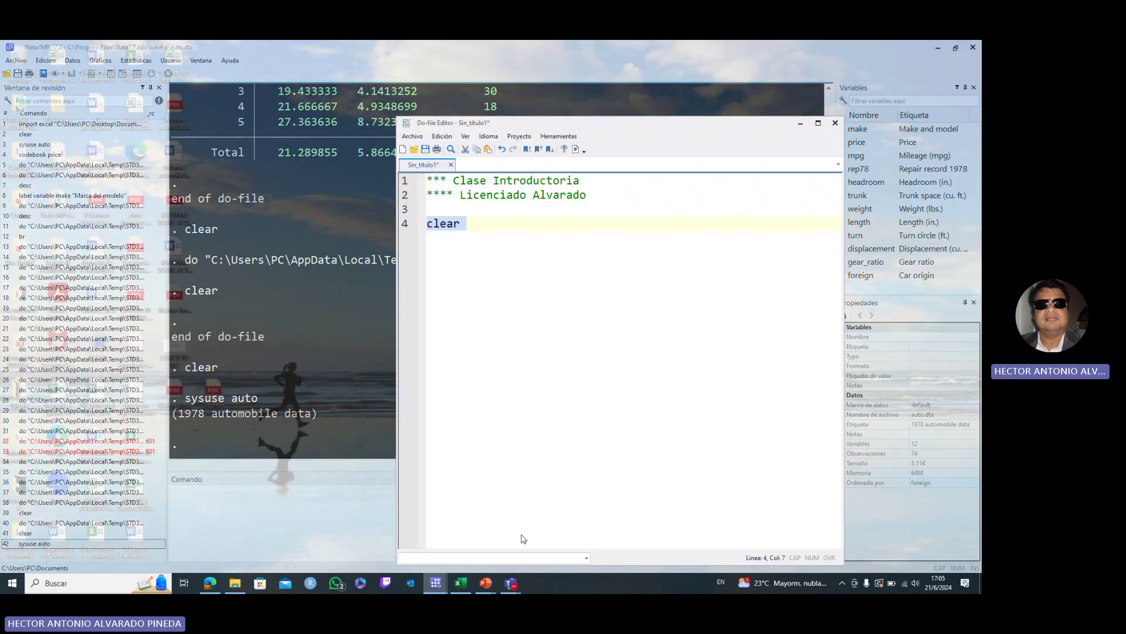
key("Return")
key("Return")
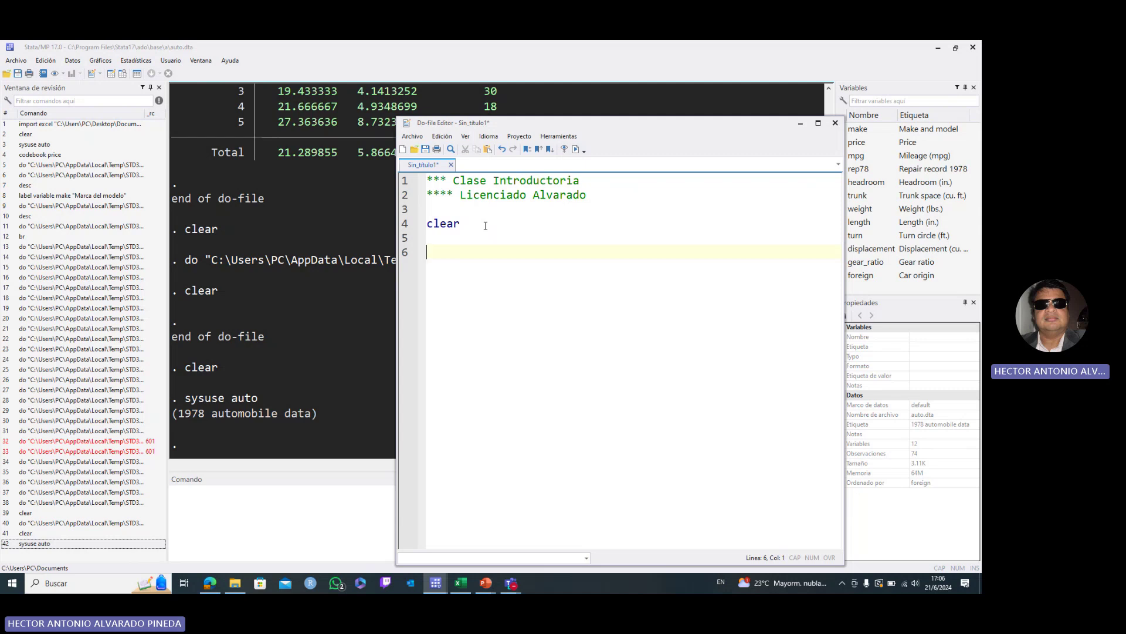
type("sys")
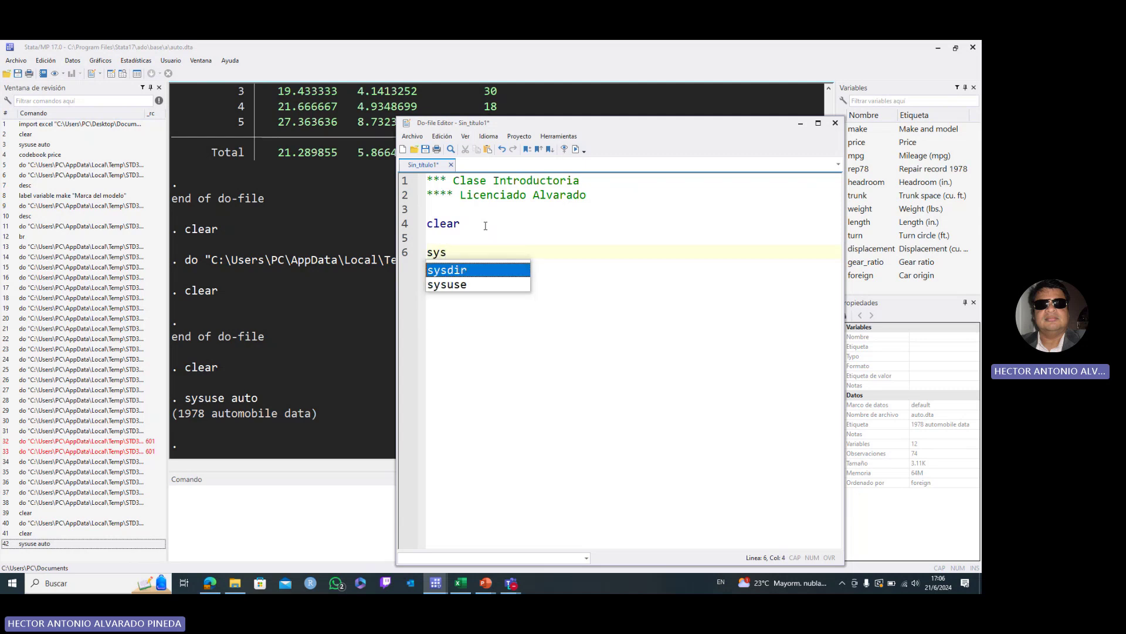
type("use ")
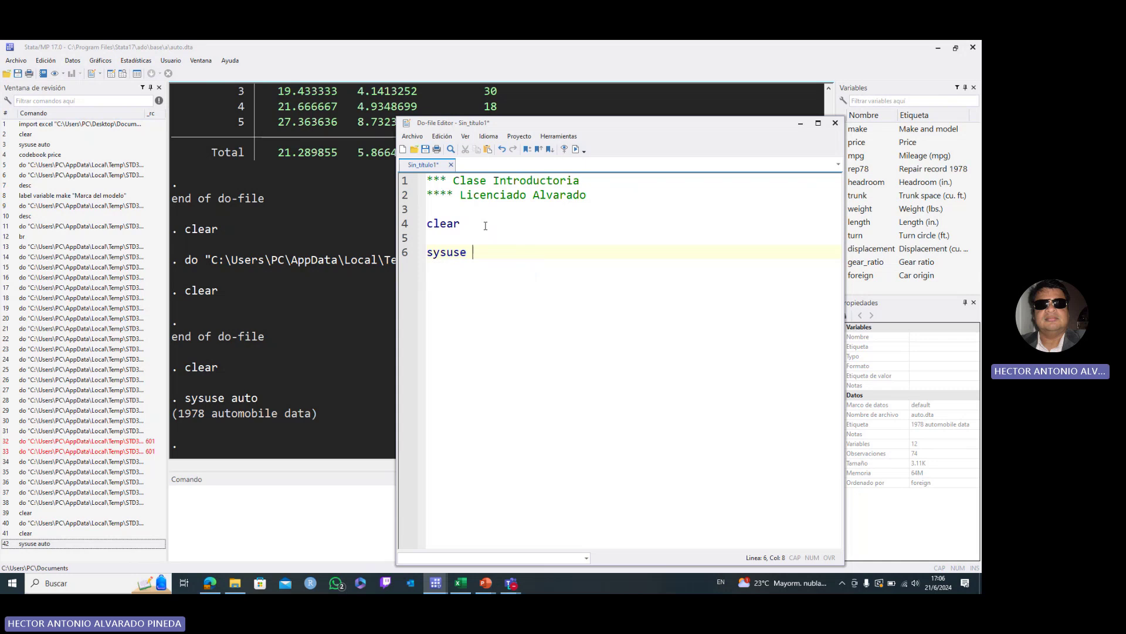
type("auto")
left_click(402, 257)
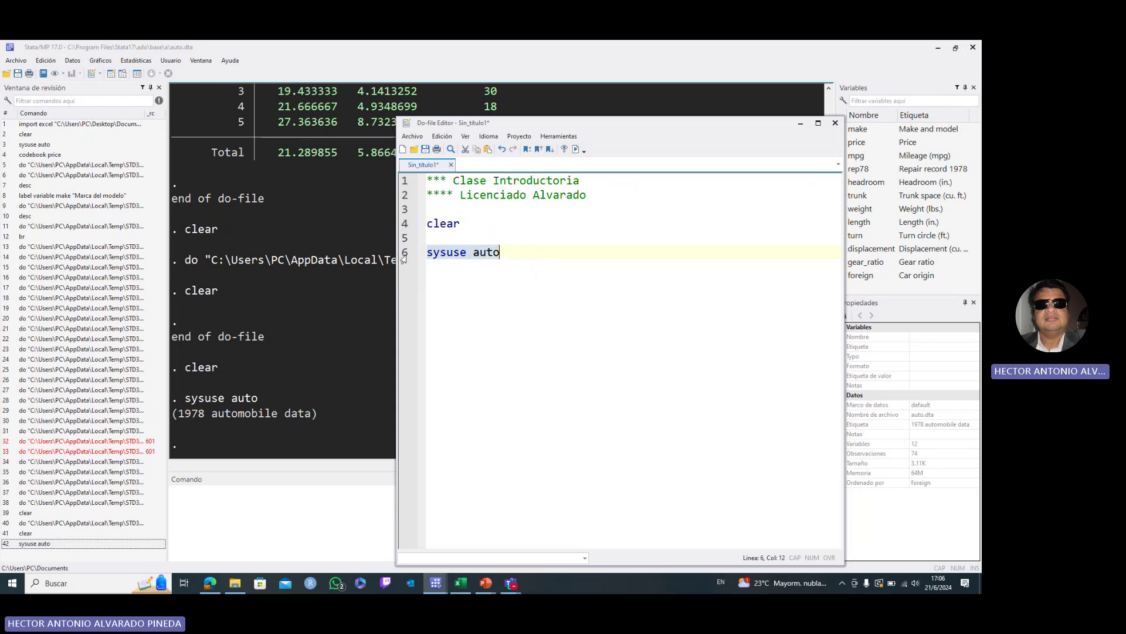
left_click(504, 254)
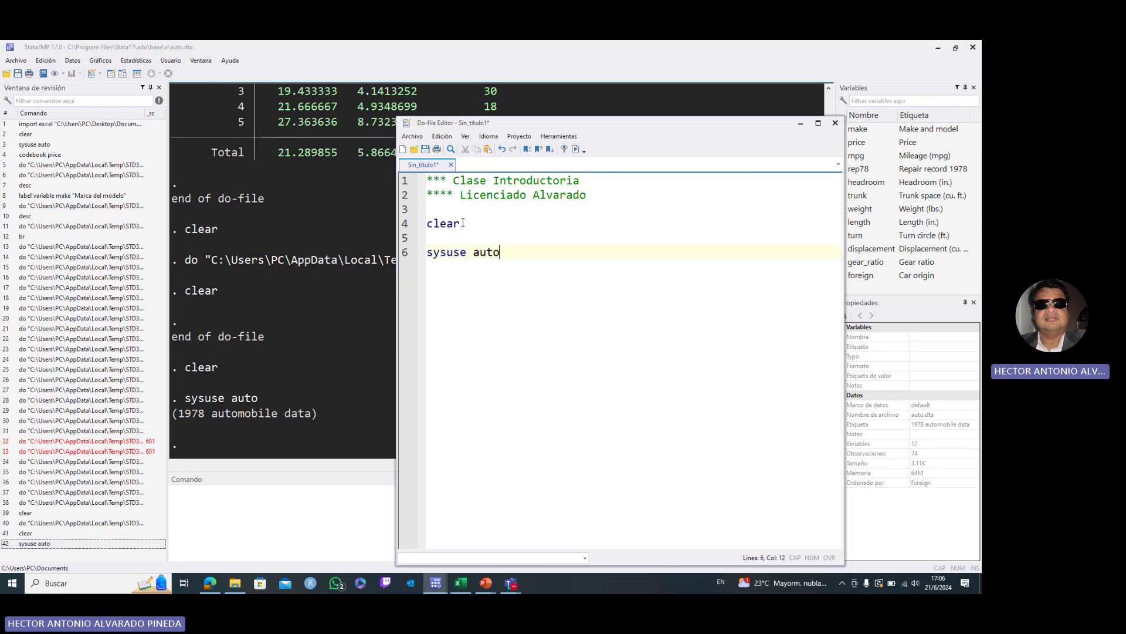
Step: Run only the clear line of the untitled do-file, and minimize the editor to show the main window
left_click_drag(465, 224, 427, 223)
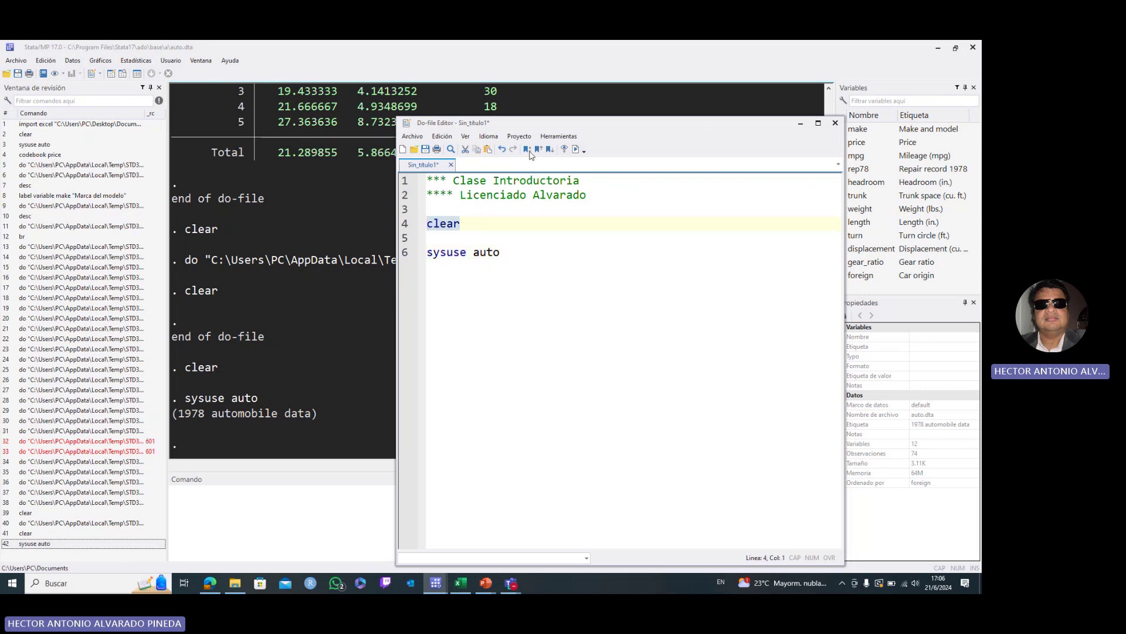
left_click(576, 149)
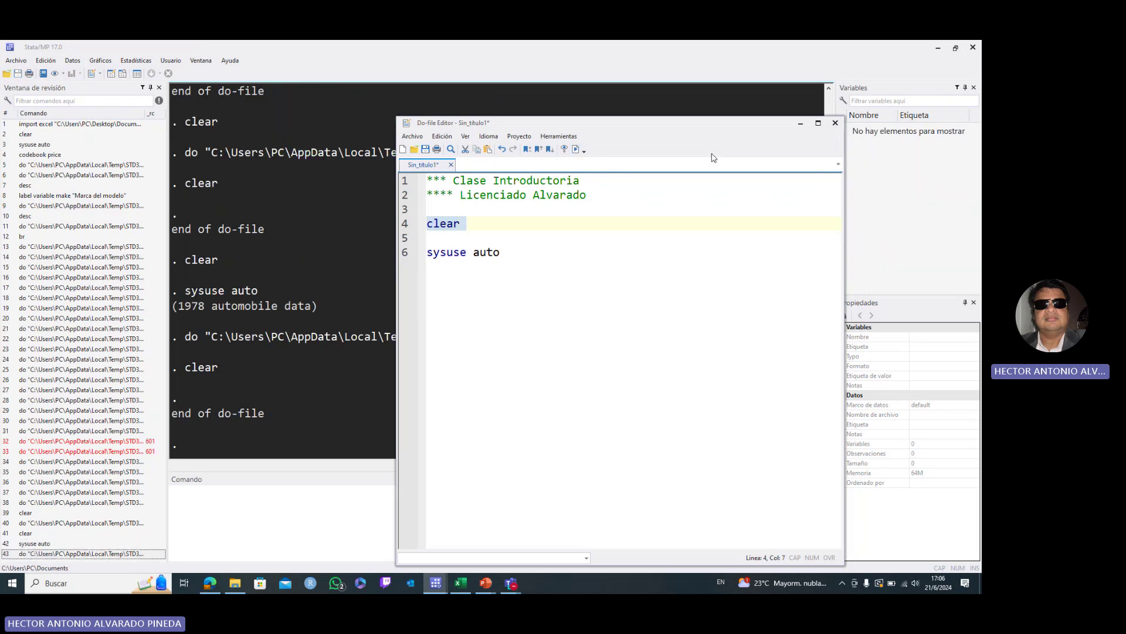
left_click(800, 124)
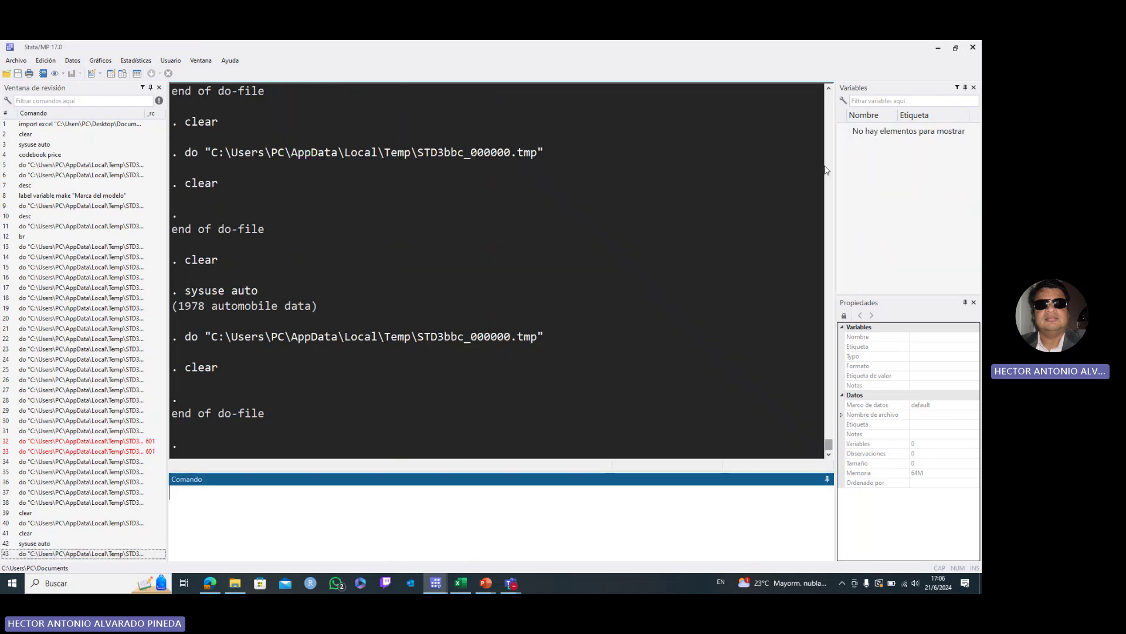
Step: Run only the sysuse auto line of the untitled do-file, and minimize the editor to show the main window
mouse_move(435, 582)
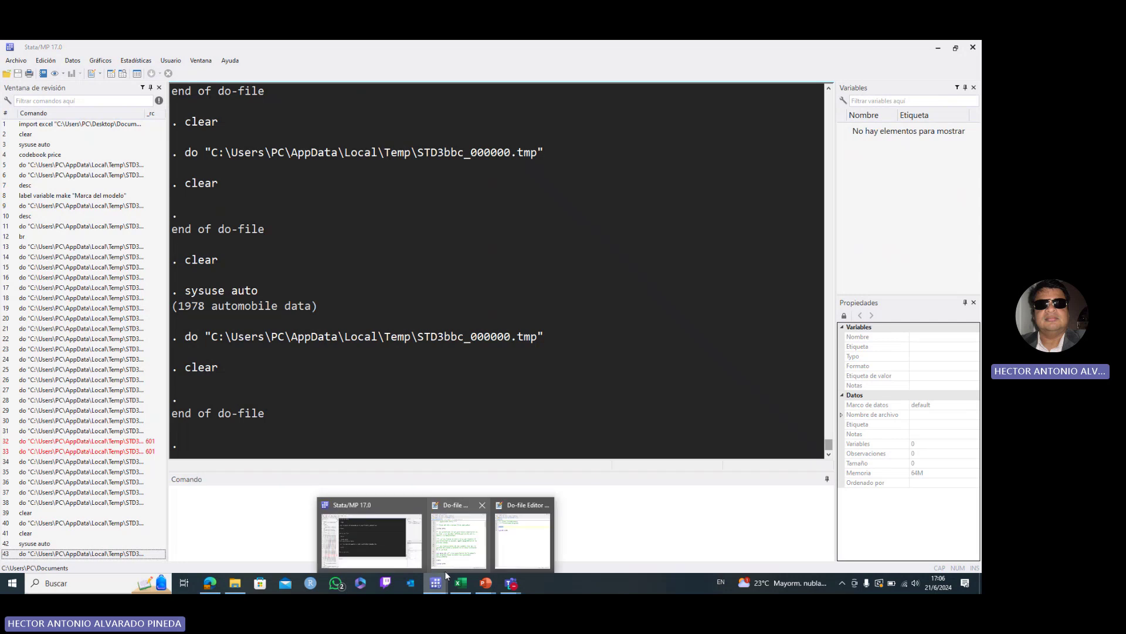
left_click(526, 535)
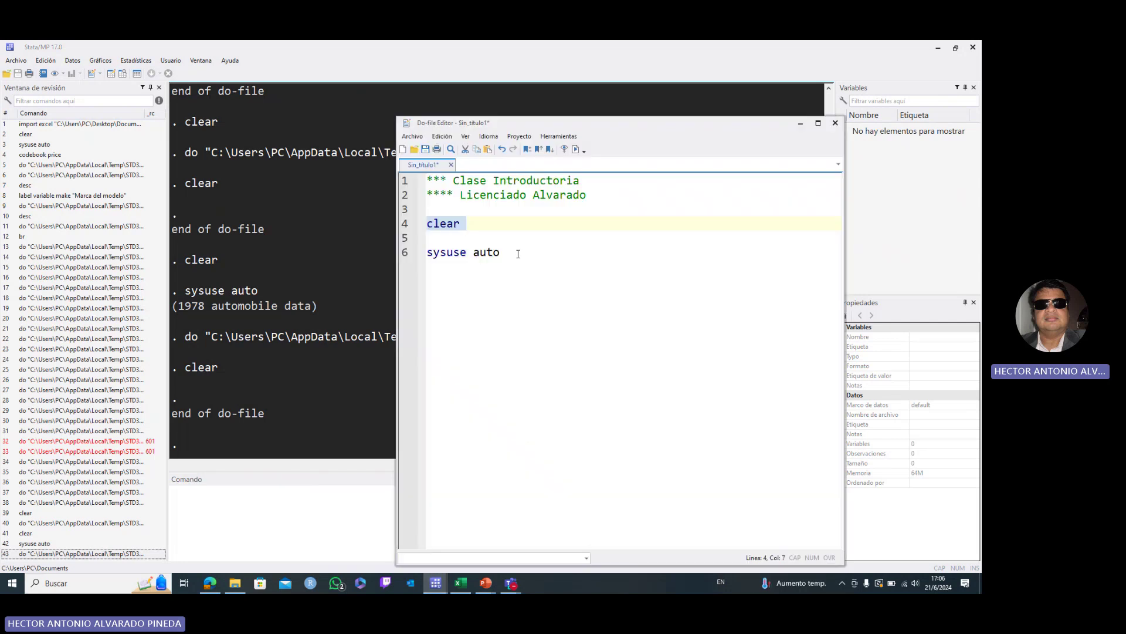
left_click_drag(518, 253, 427, 254)
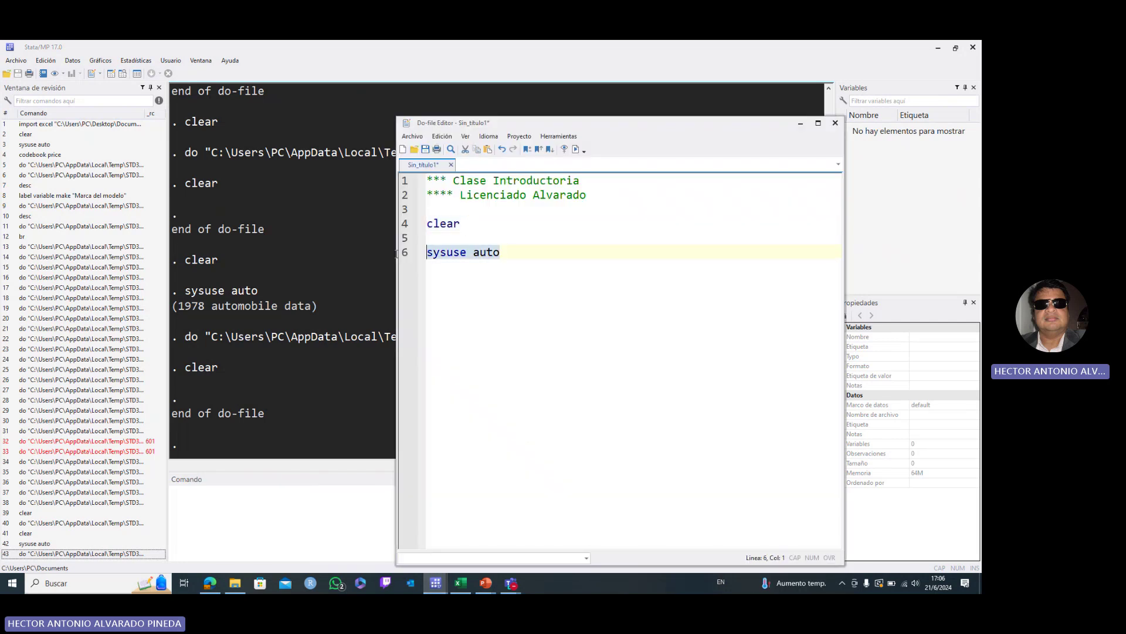
left_click(575, 150)
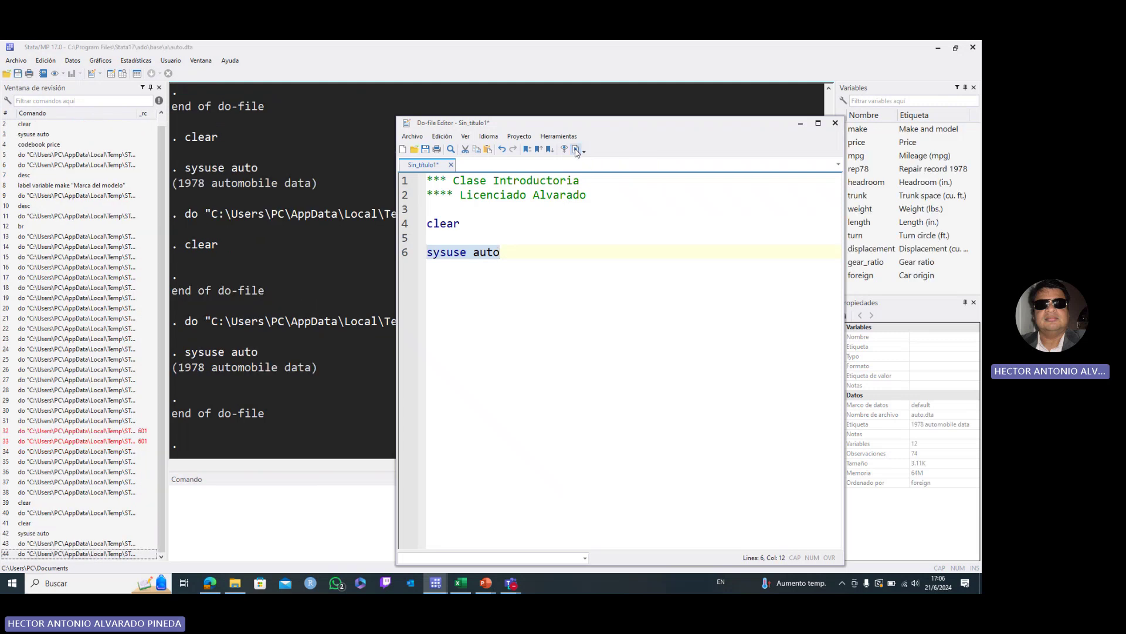
left_click(800, 124)
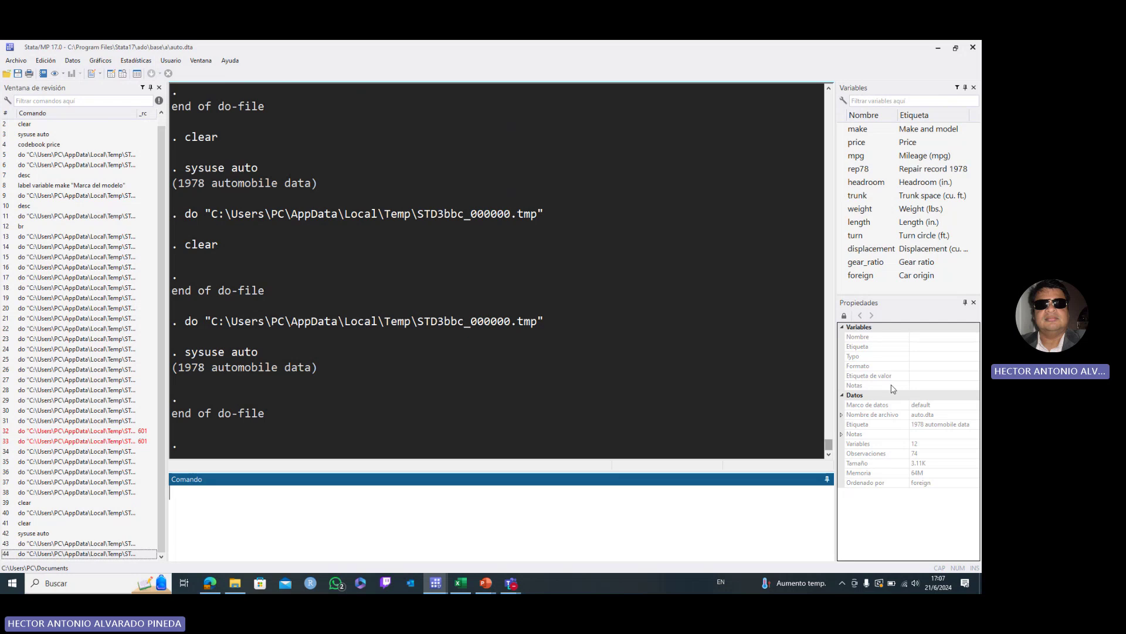
Step: Open the variables manager and change the label of the variable make to "Marca del automovil"
left_click(138, 76)
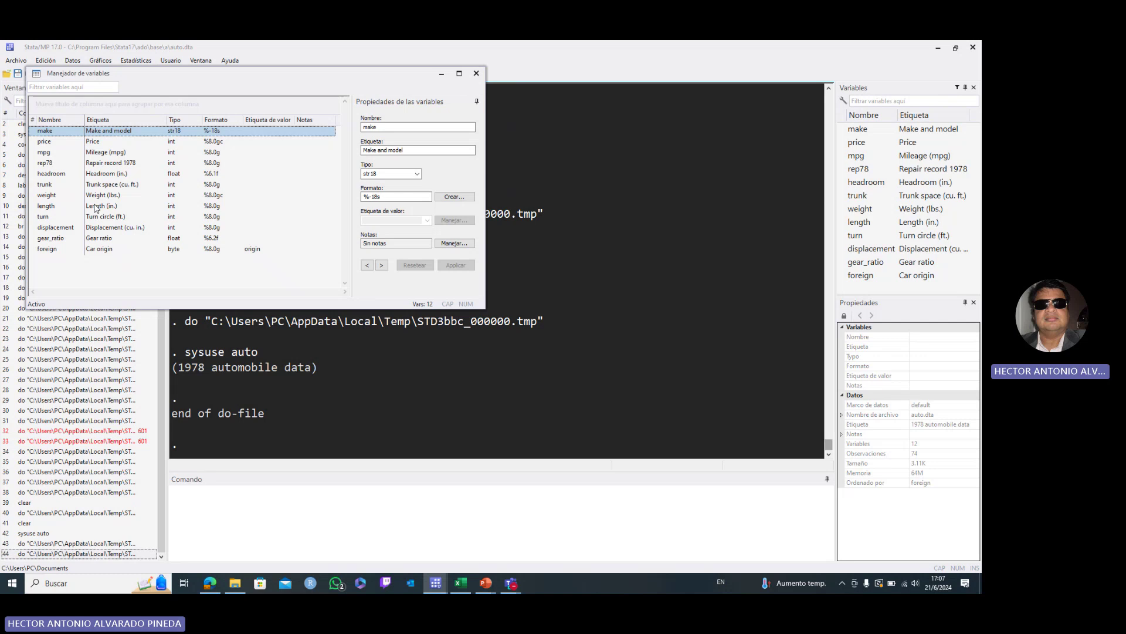
left_click(417, 151)
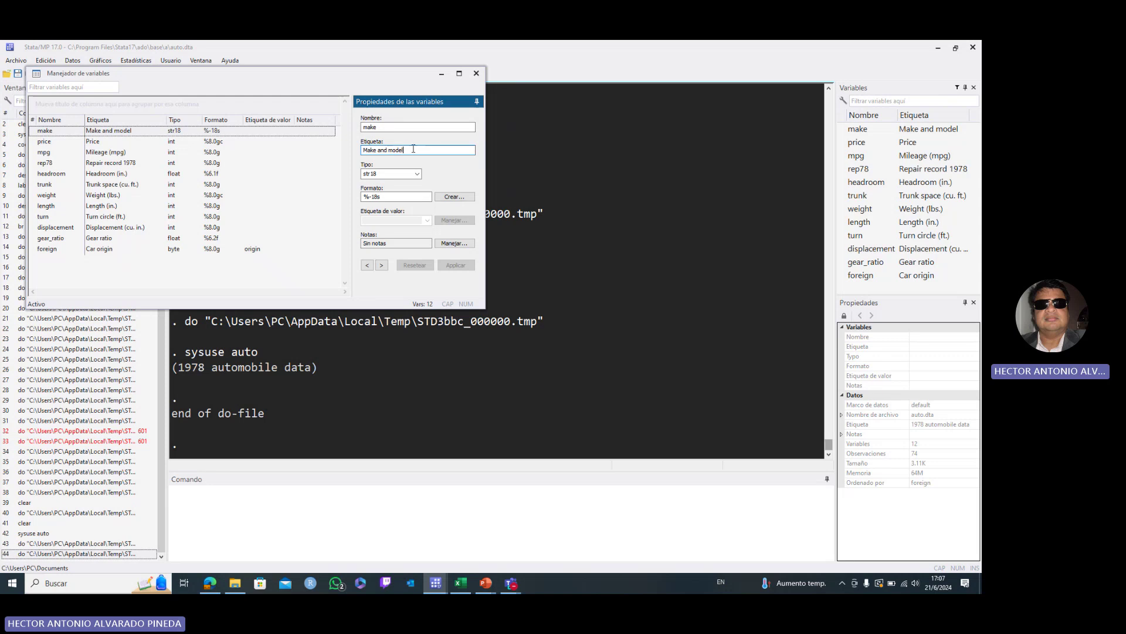
left_click_drag(414, 149, 353, 147)
type("Marca de")
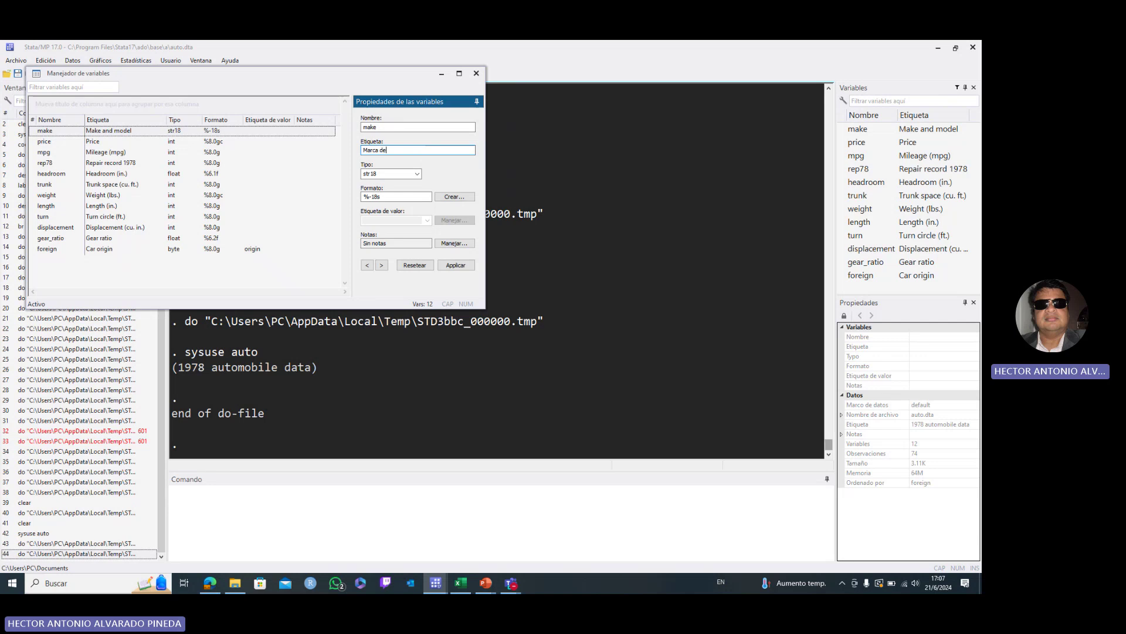
type("l automovil")
left_click(456, 266)
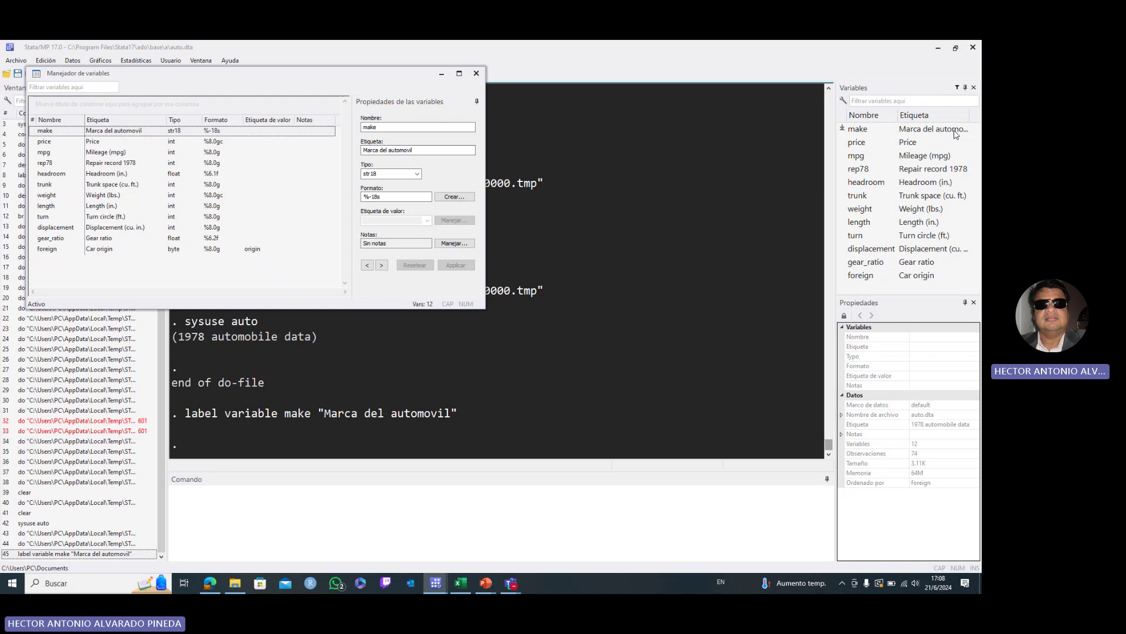
Step: Change the label of the variable price to "Precio del automovil" and close the variables manager
left_click(101, 143)
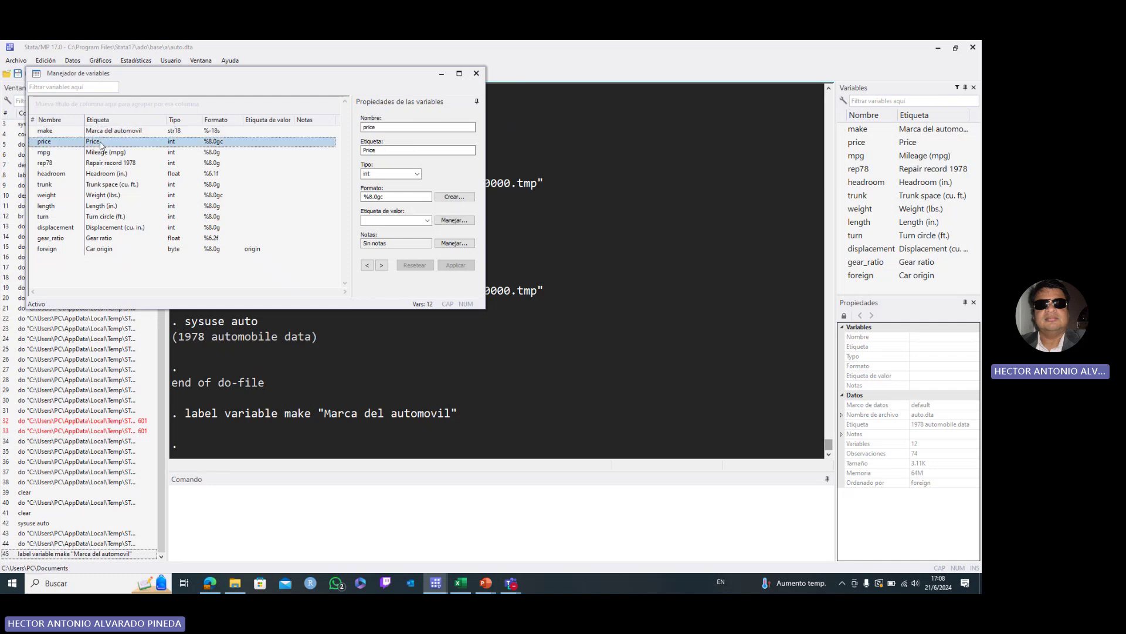
double_click(363, 151)
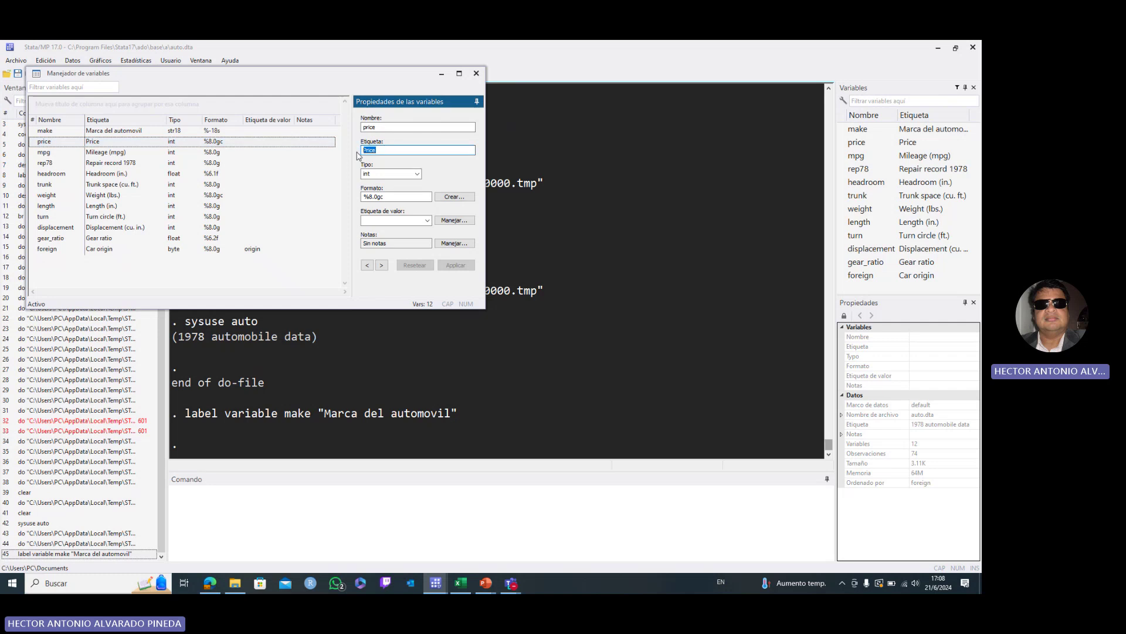
type("Precio del")
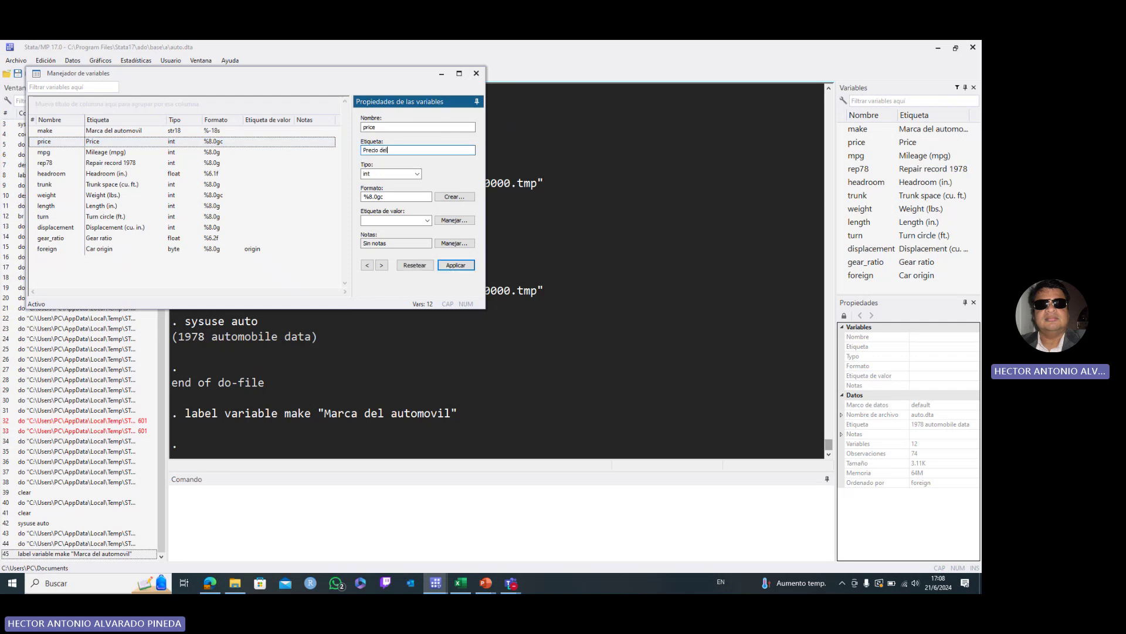
type(" auto")
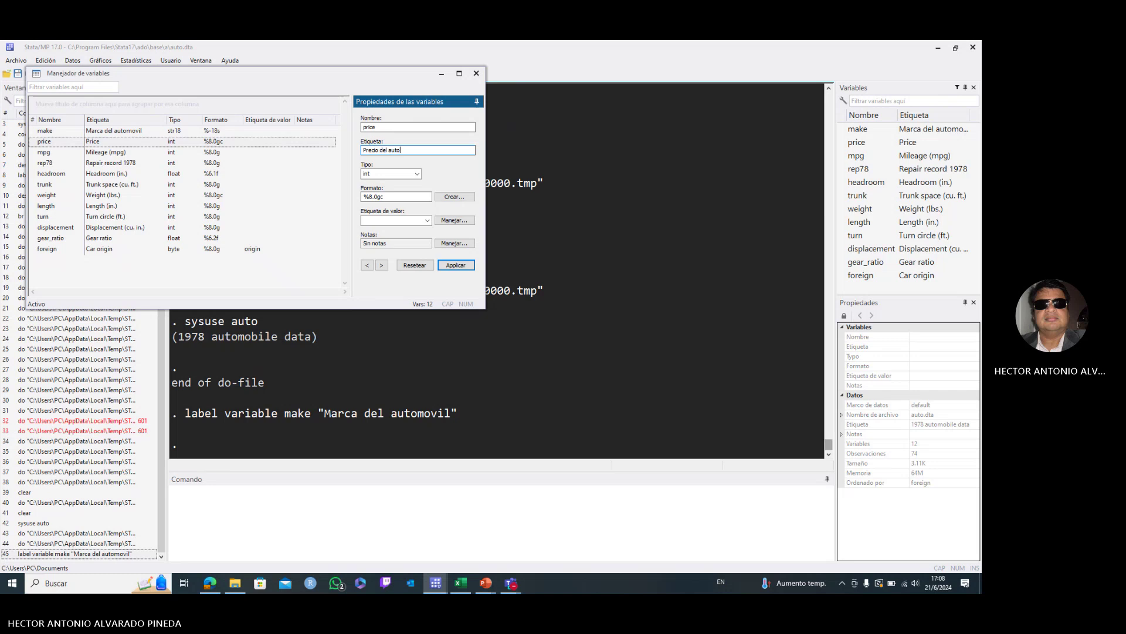
type("movil")
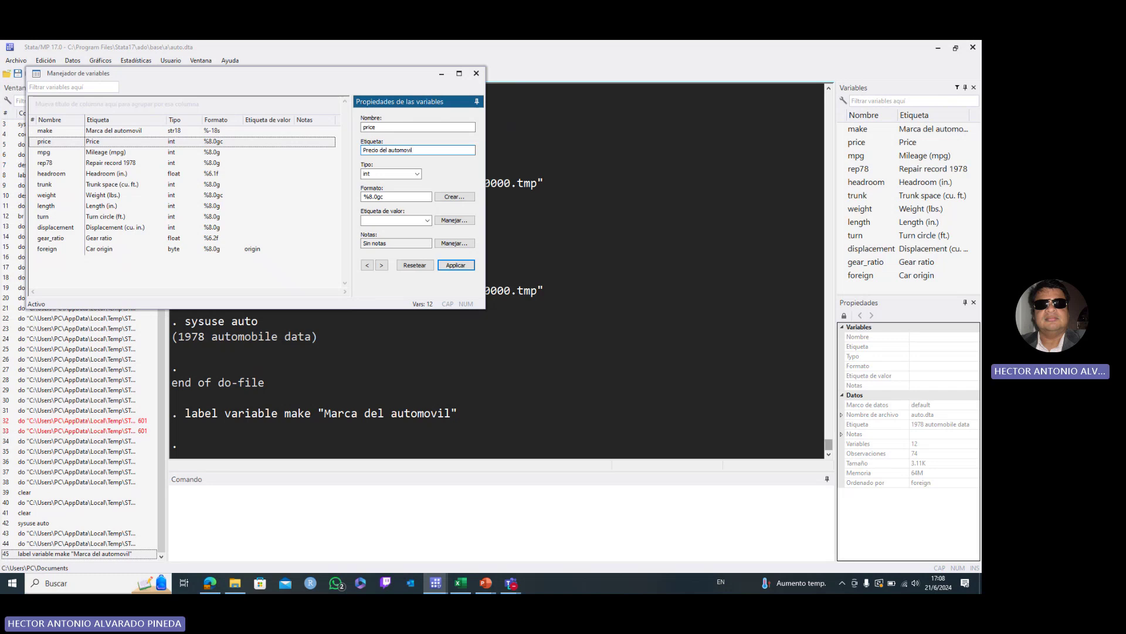
left_click(456, 265)
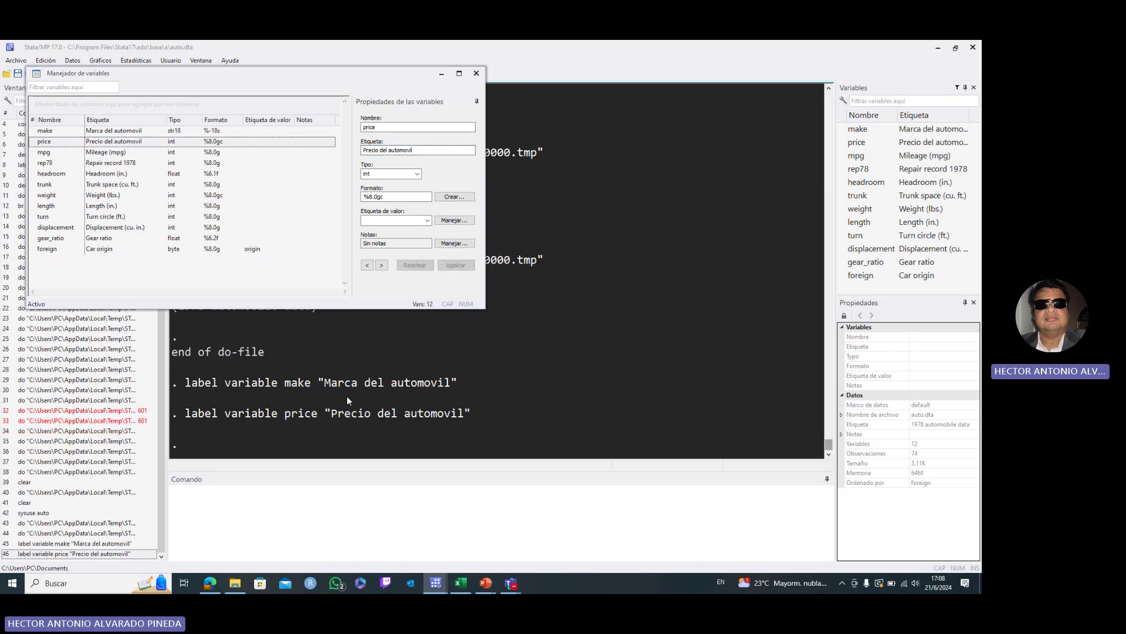
left_click(477, 72)
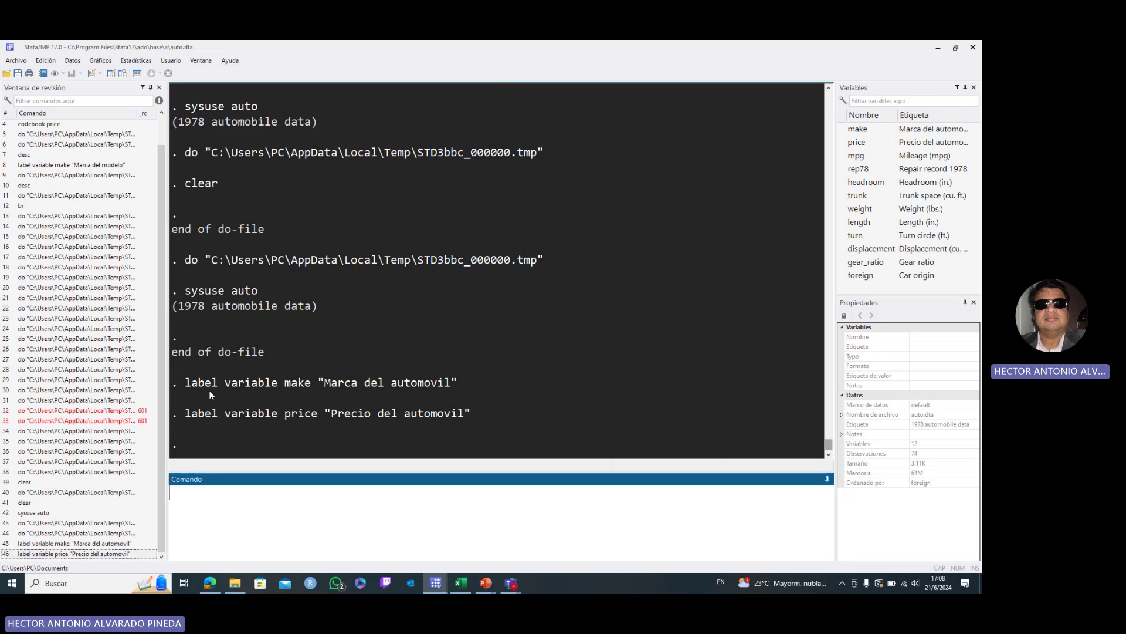
Step: Copy the two label variable commands for make and price from the results into line 8 of the untitled do-file, after a blank line
left_click_drag(185, 383, 486, 415)
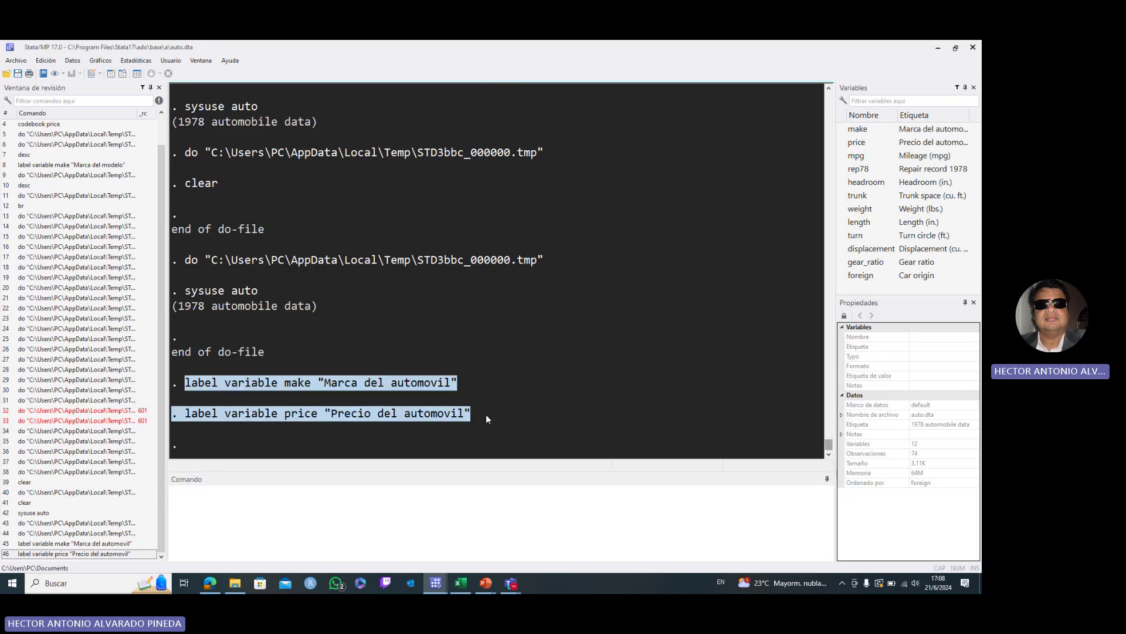
right_click(443, 413)
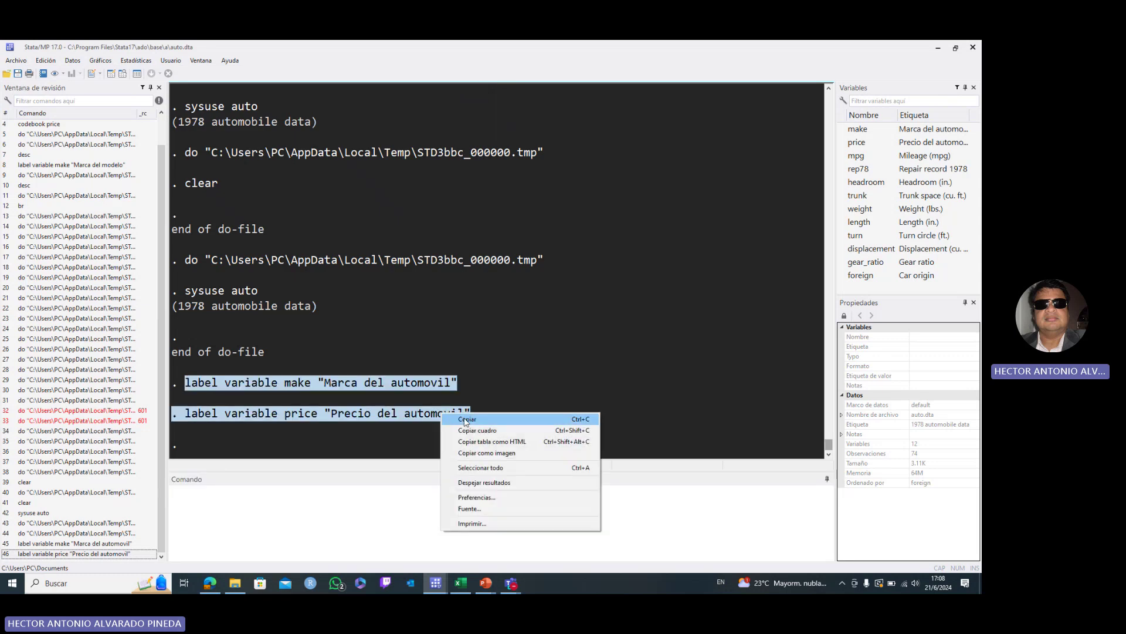
left_click(468, 420)
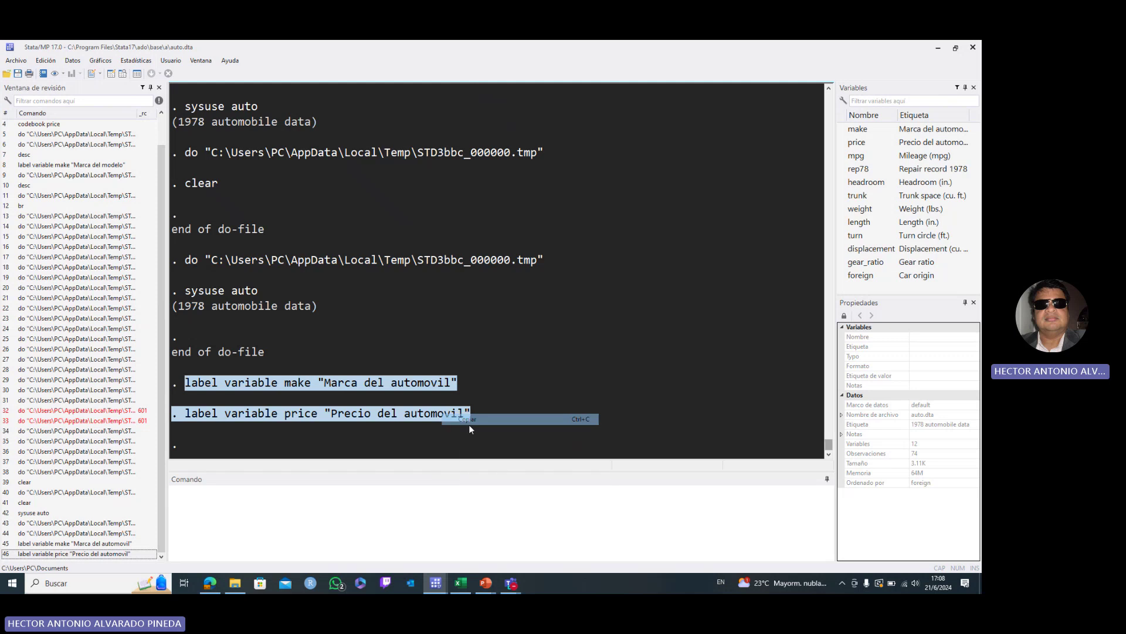
mouse_move(437, 584)
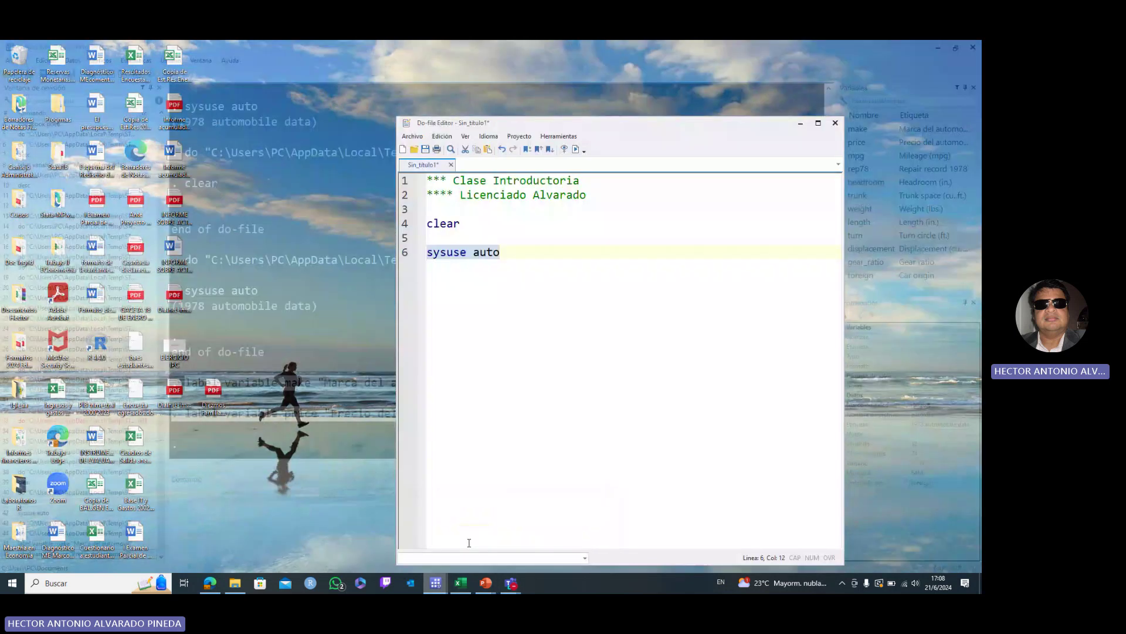
left_click(466, 536)
left_click(440, 271)
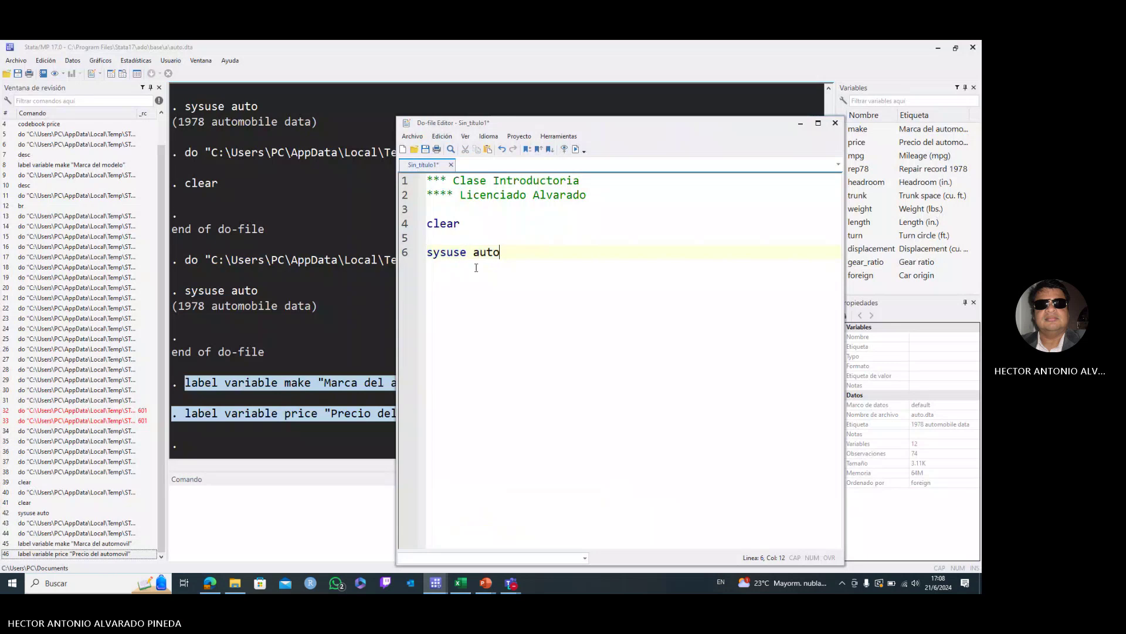
key("Return")
key("Return")
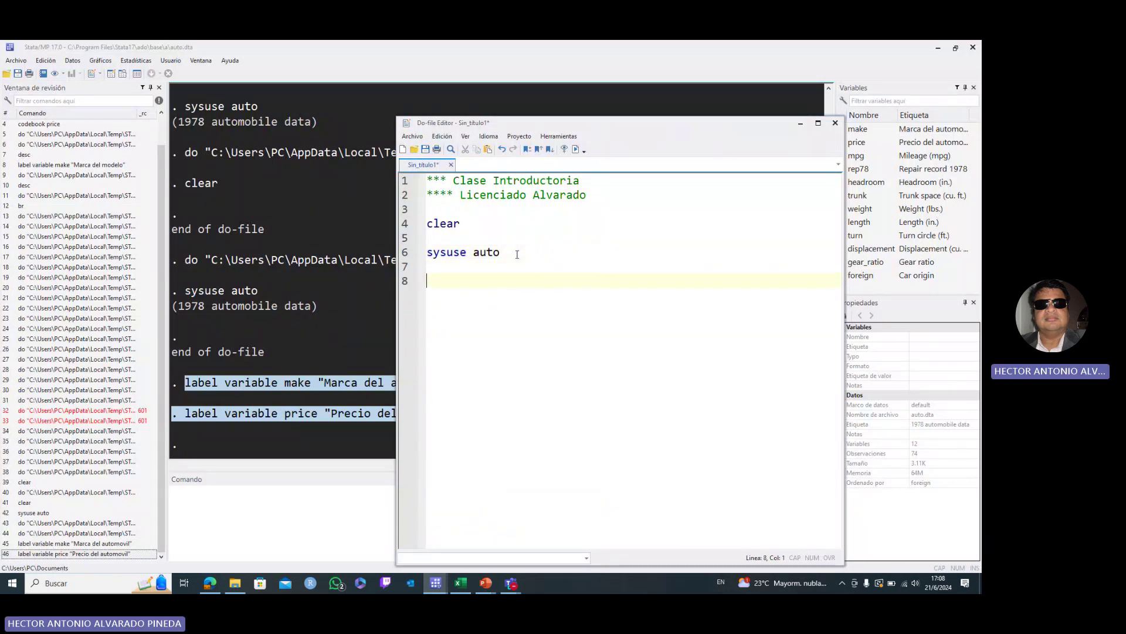
right_click(438, 286)
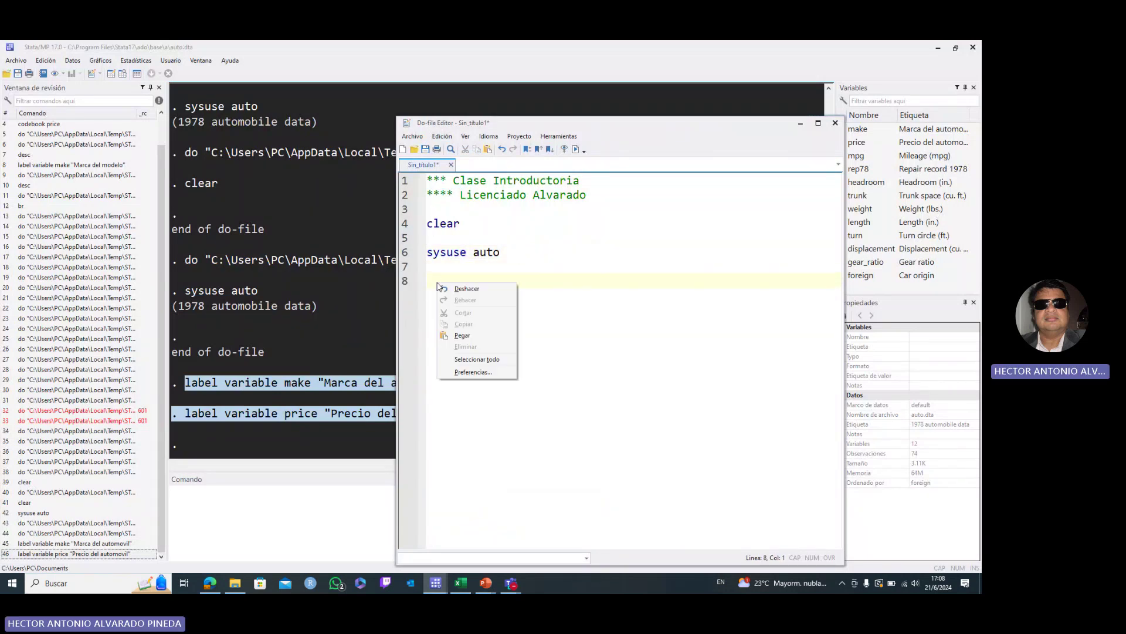
left_click(463, 335)
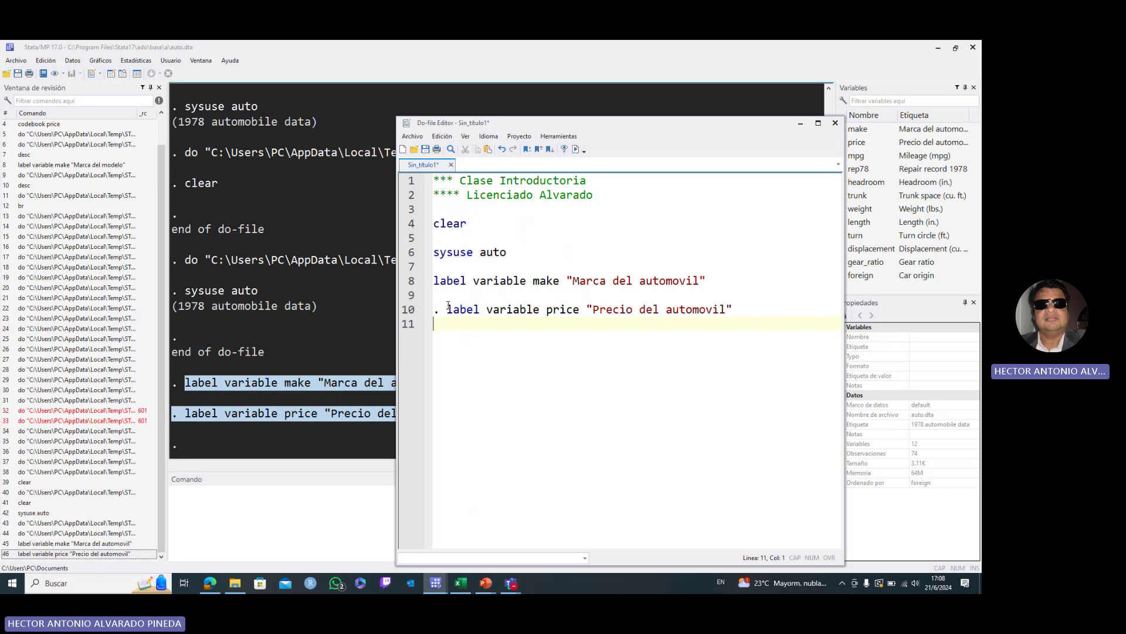
Step: Remove the leading period and space before the label variable price command on line 10
left_click(447, 308)
key("BackSpace")
key("BackSpace")
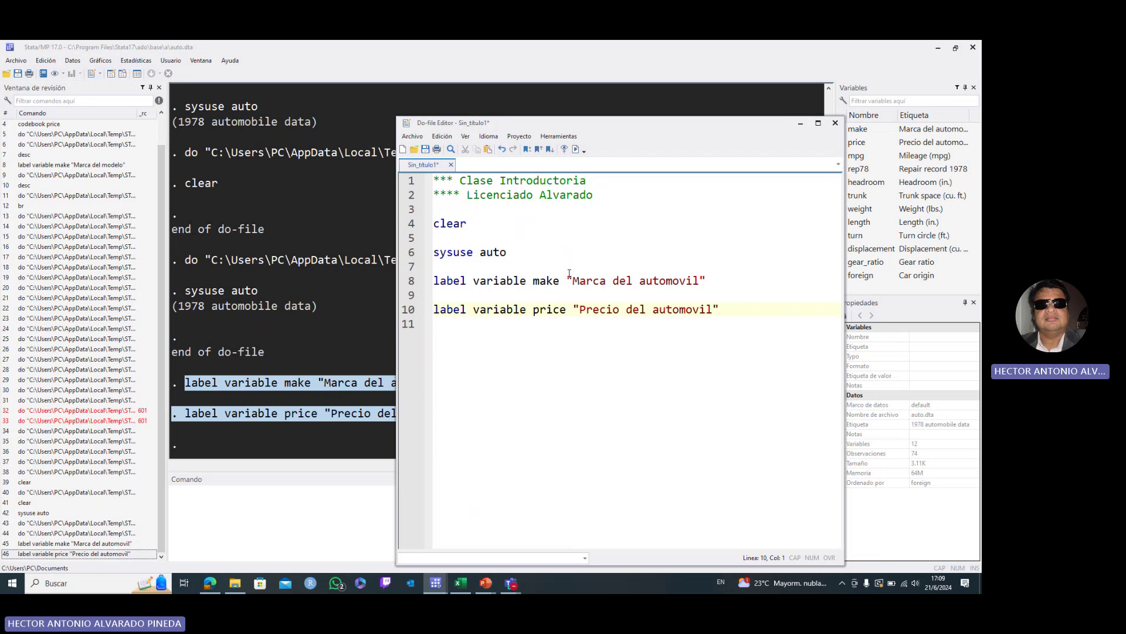
Step: Append the comment "// label nos indica la eiqueta de la variable que trabajamos" to the label variable price command on line 10
left_click(744, 314)
type("// label nos indica ")
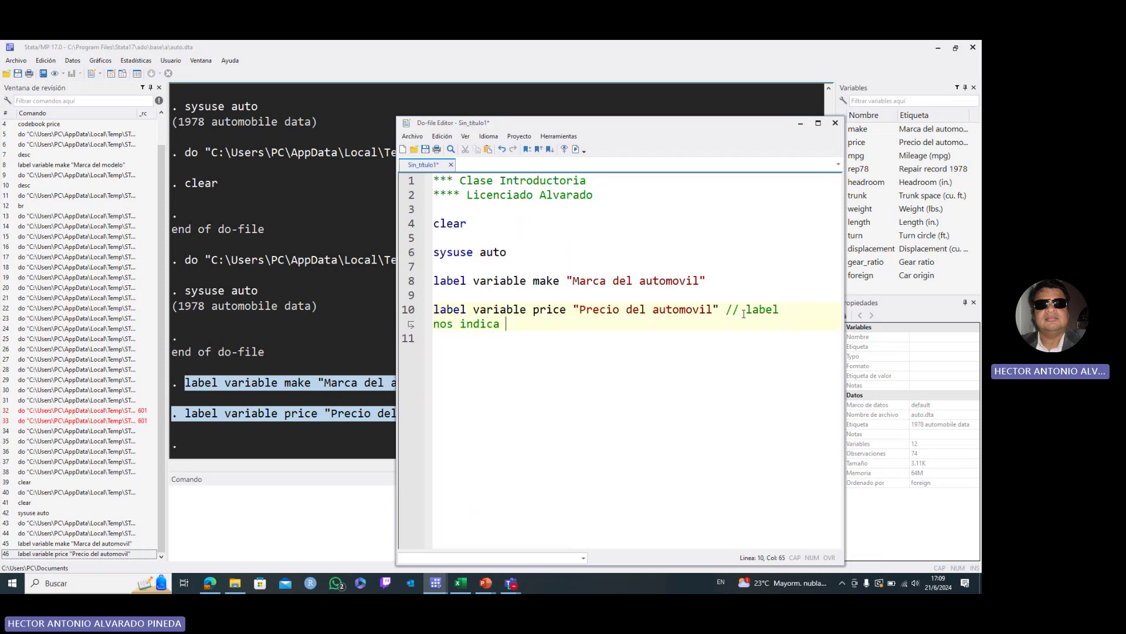
type("la eiqueta de la variable")
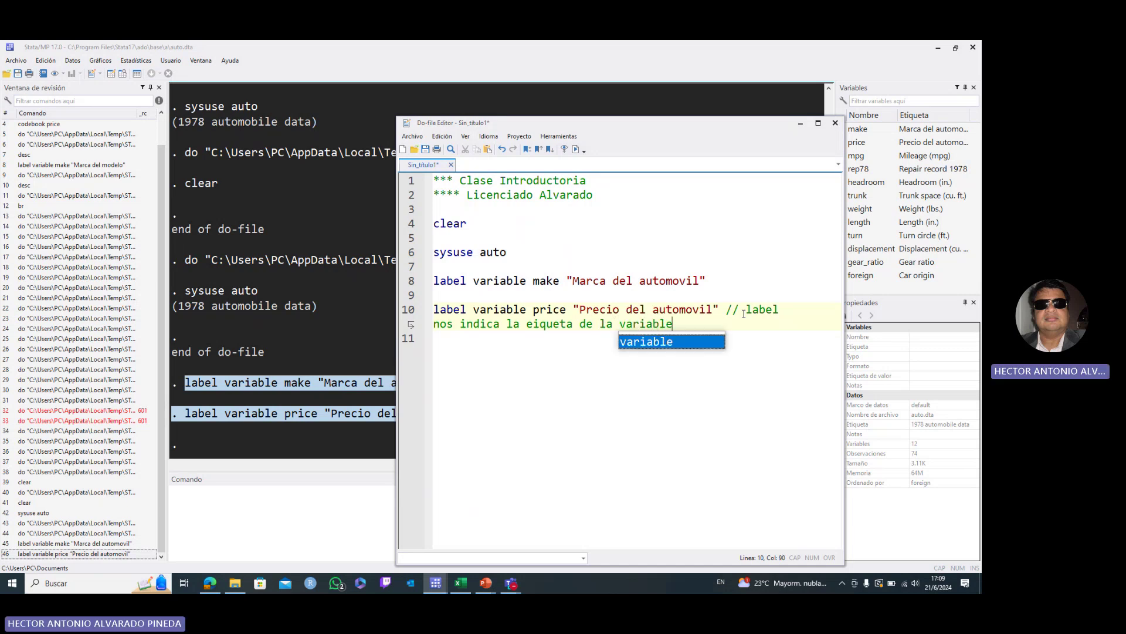
type(" que trabajamos")
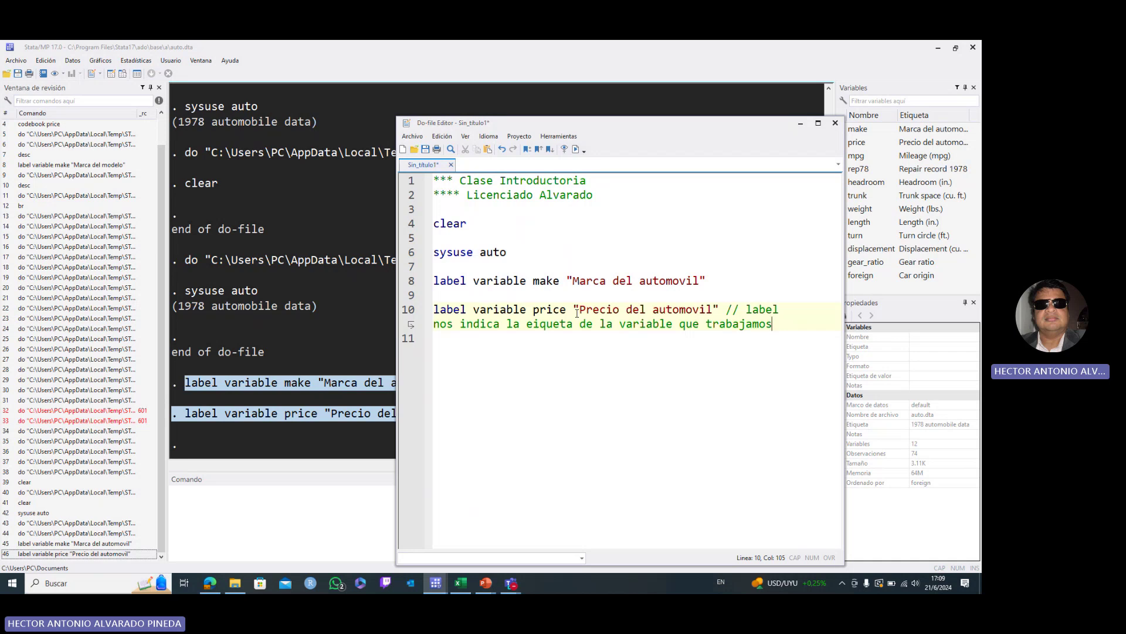
Step: Minimize the do-file editor, check the make and price labels in the variables manager, and close the manager
left_click(802, 124)
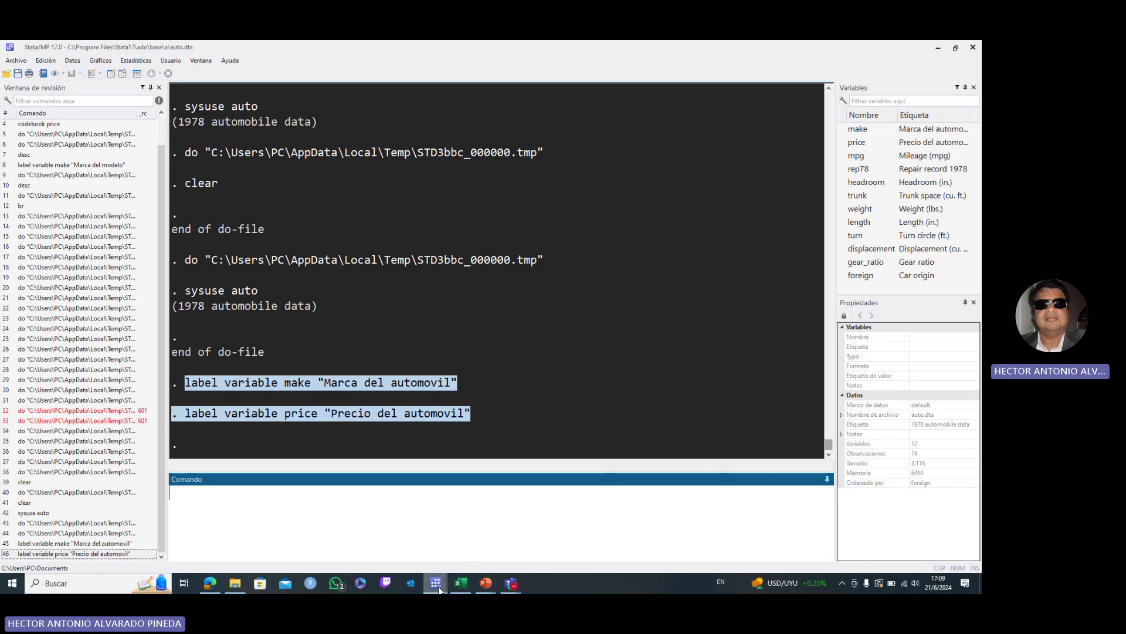
mouse_move(439, 589)
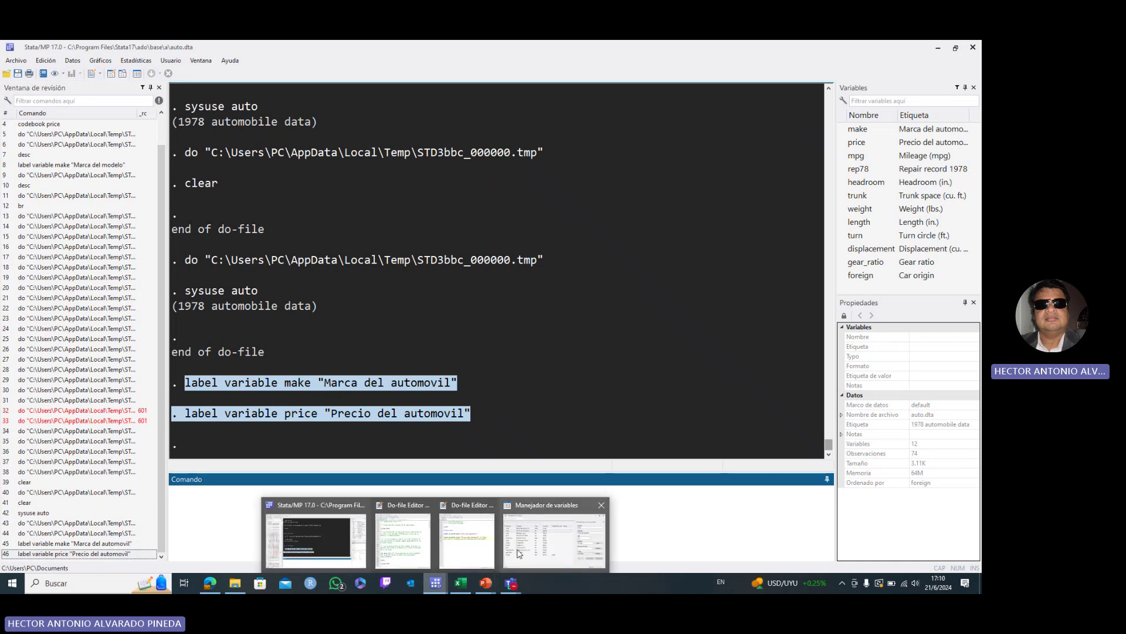
mouse_move(519, 552)
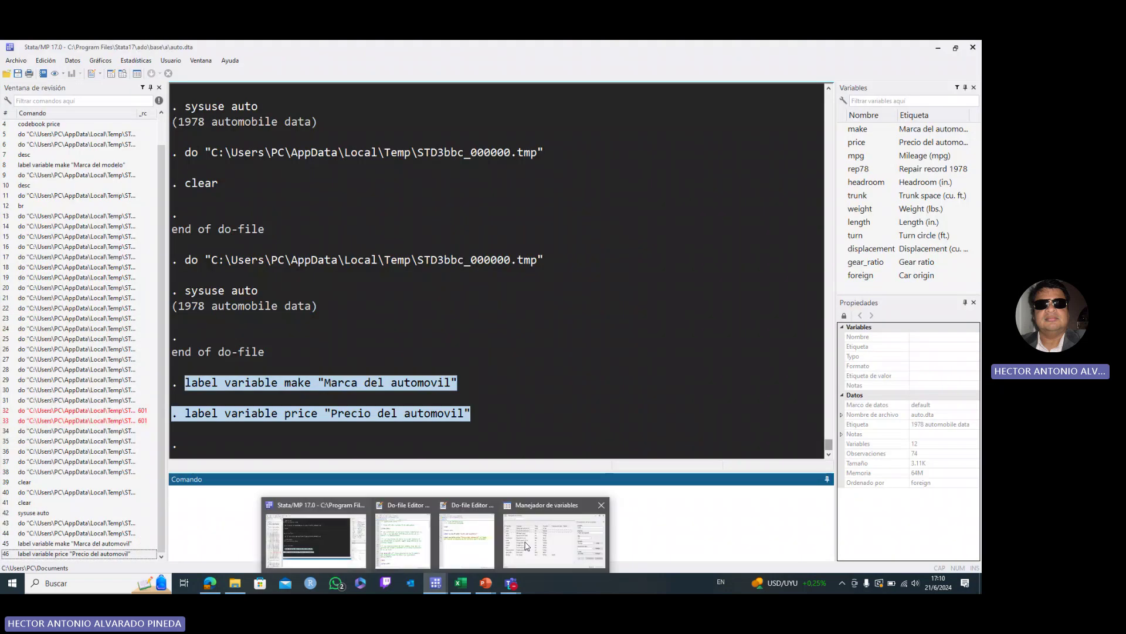
left_click(535, 540)
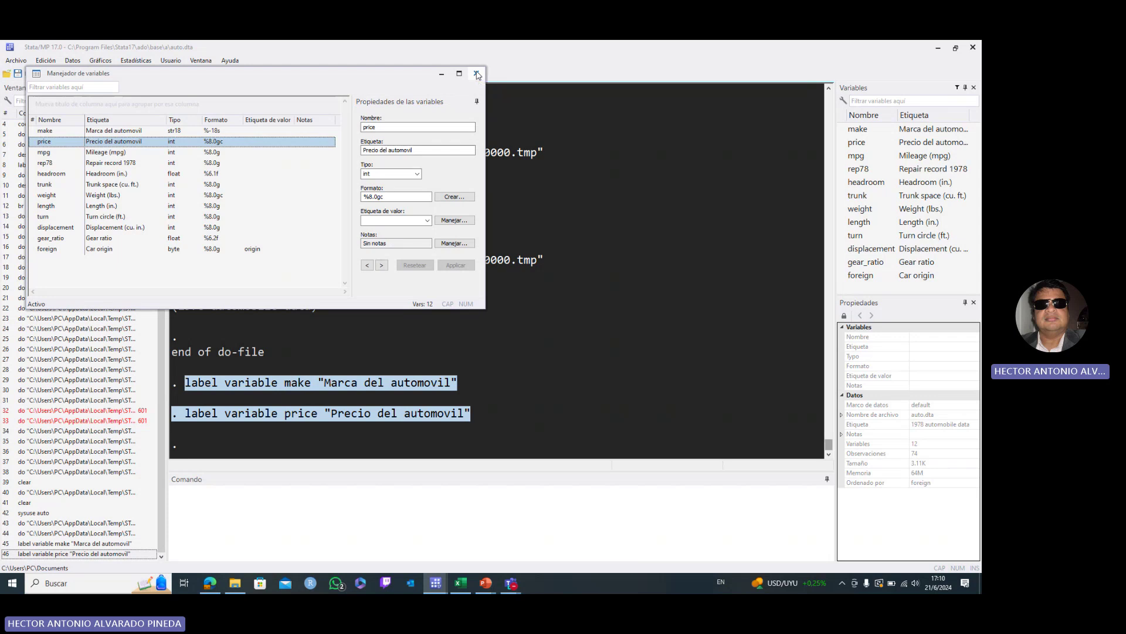
left_click(477, 74)
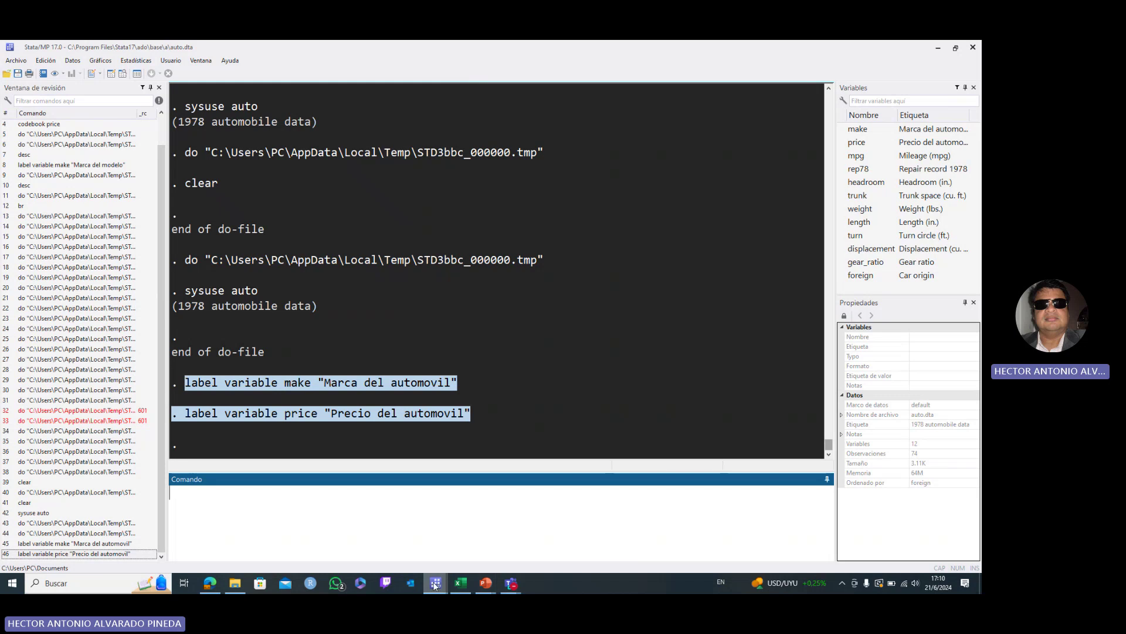
Step: Switch to the "Clase 1. Stata III PAC.do" do-file and run its set more off command on line 13
mouse_move(440, 573)
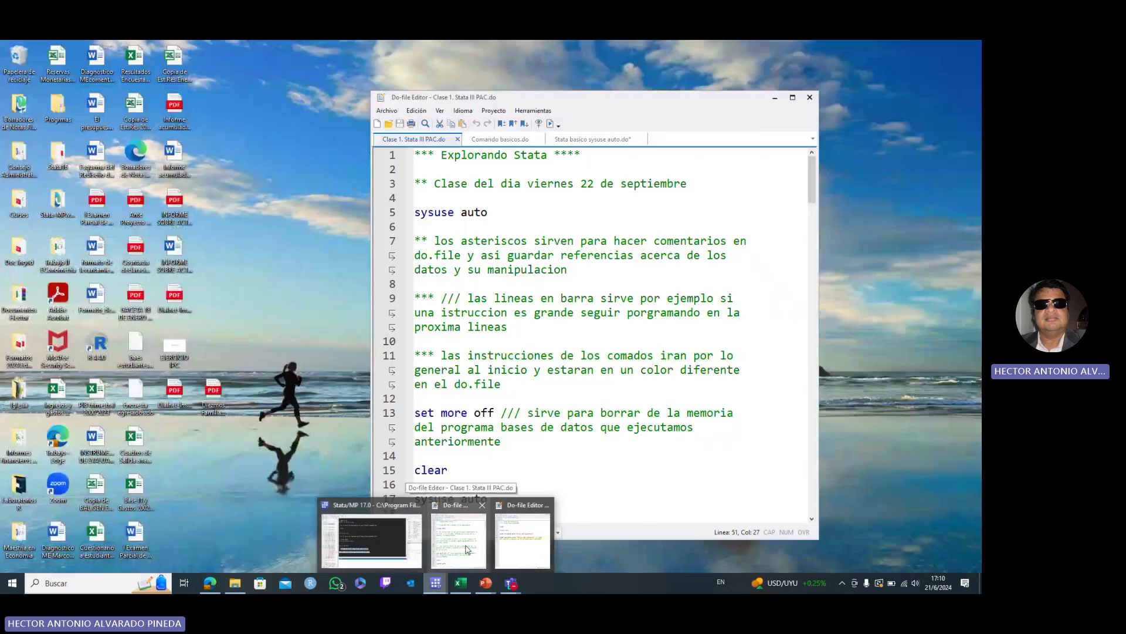
left_click(452, 555)
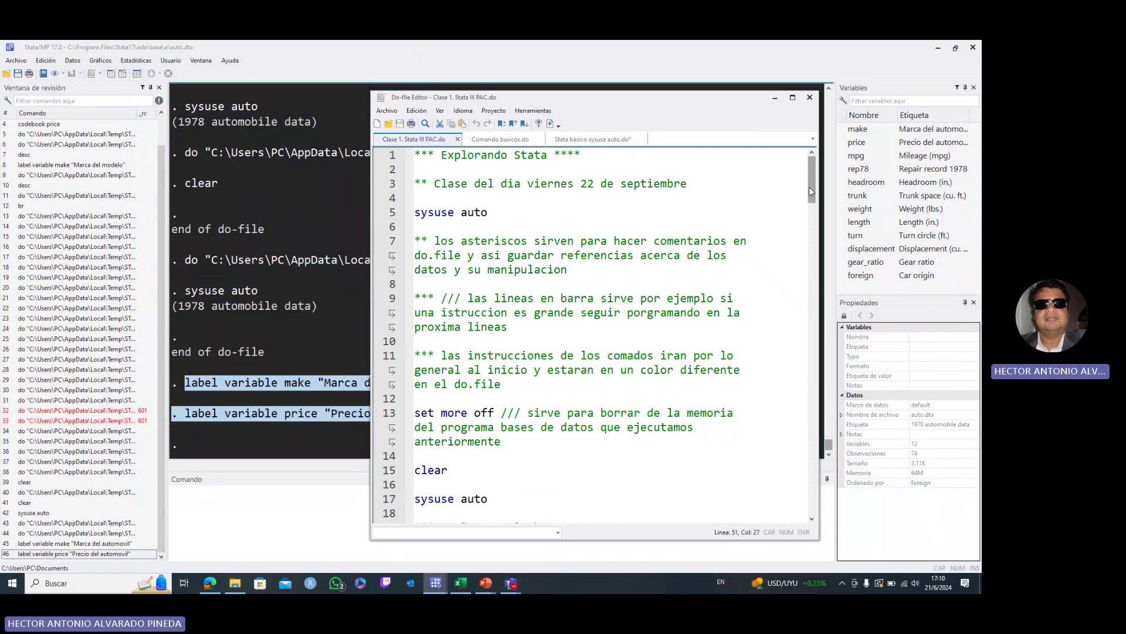
left_click_drag(810, 187, 809, 206)
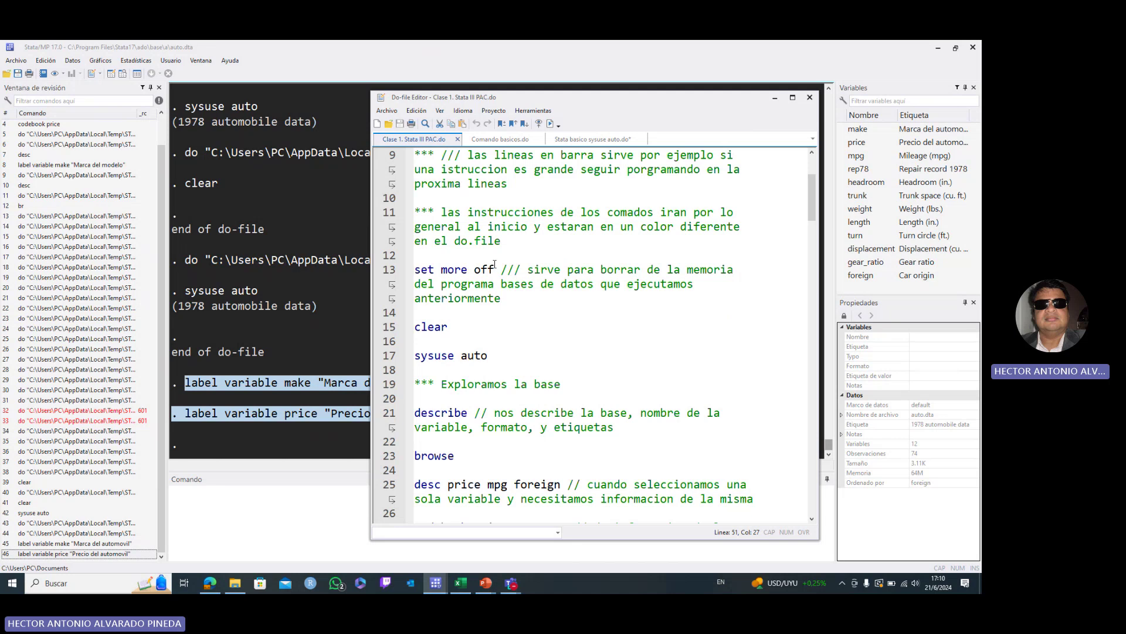
left_click(429, 307)
left_click_drag(501, 269, 405, 274)
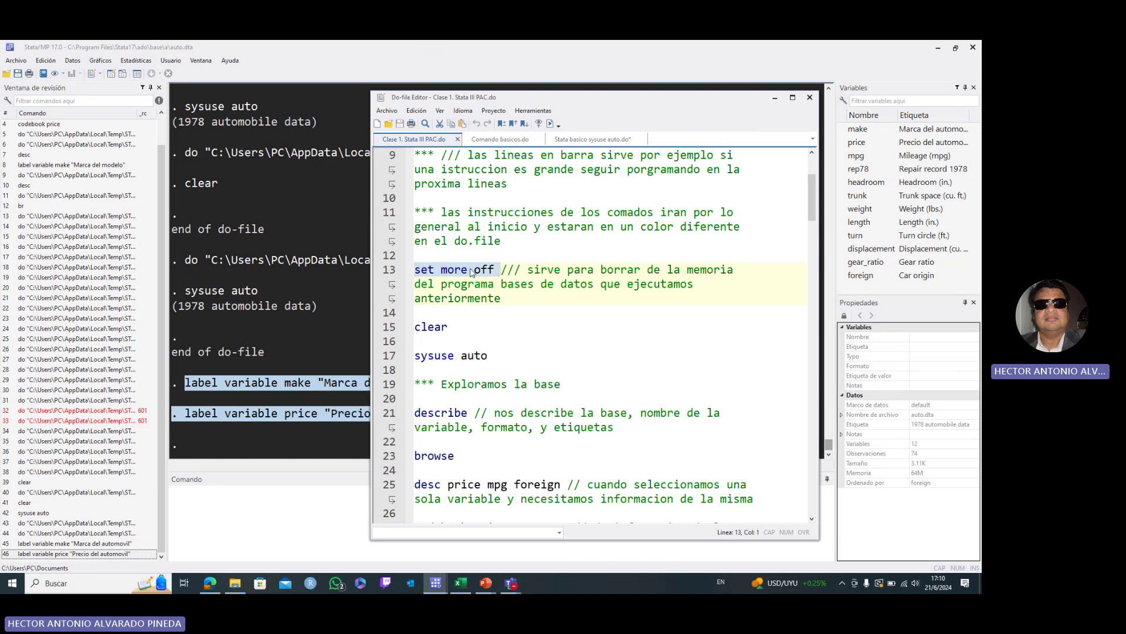
left_click(551, 124)
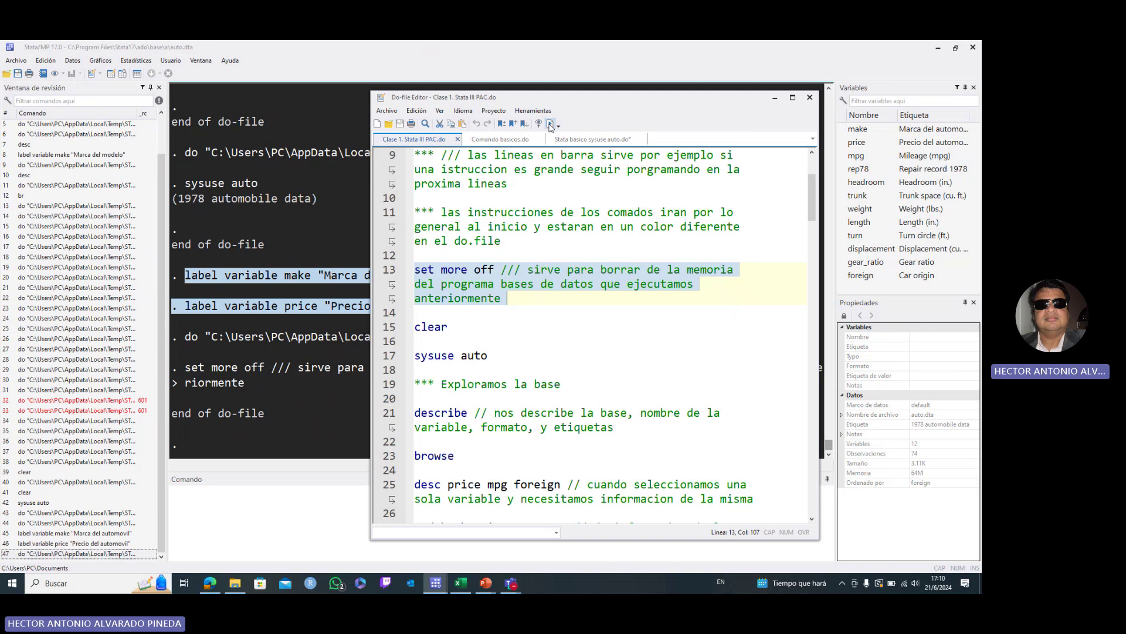
Step: Run only the clear command on line 15 of the Clase 1 do-file
left_click(452, 328)
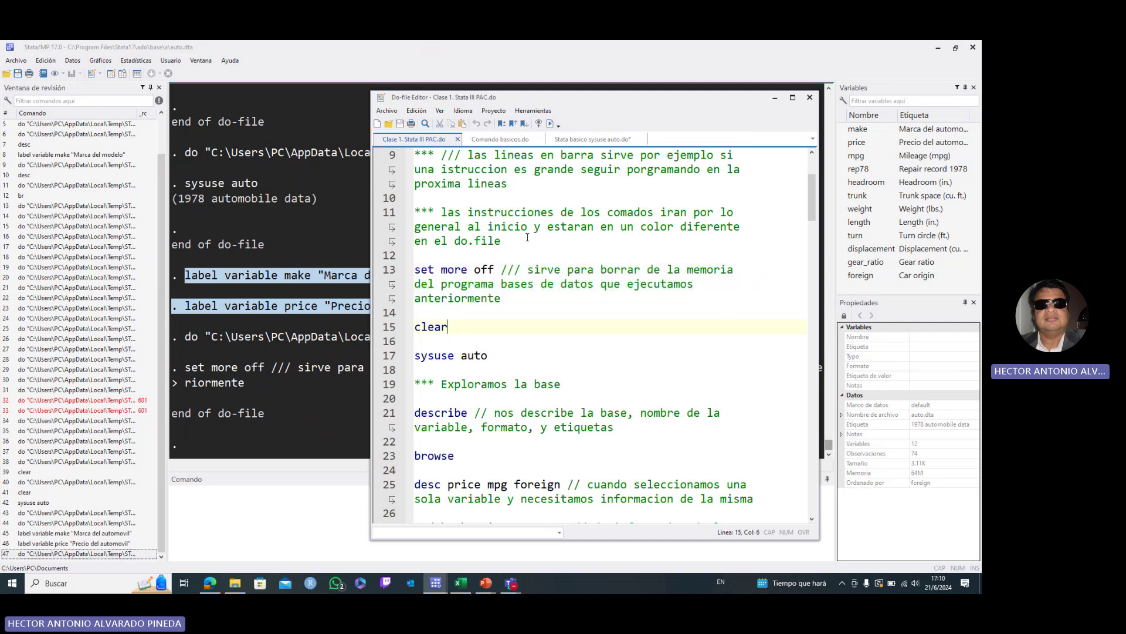
left_click(551, 124)
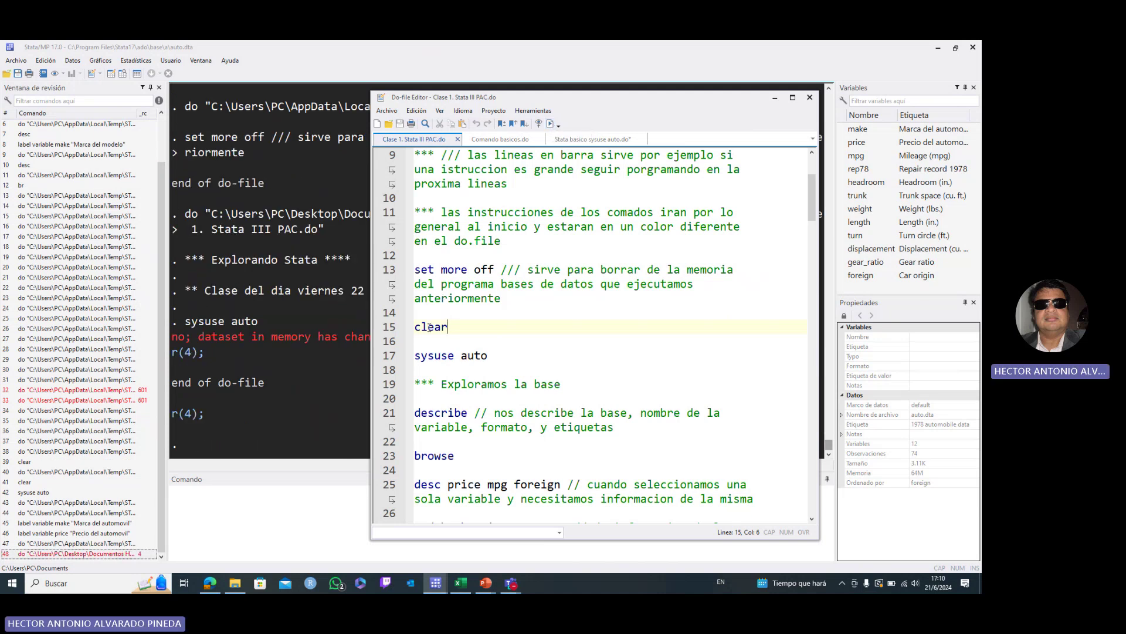
double_click(429, 327)
left_click(551, 123)
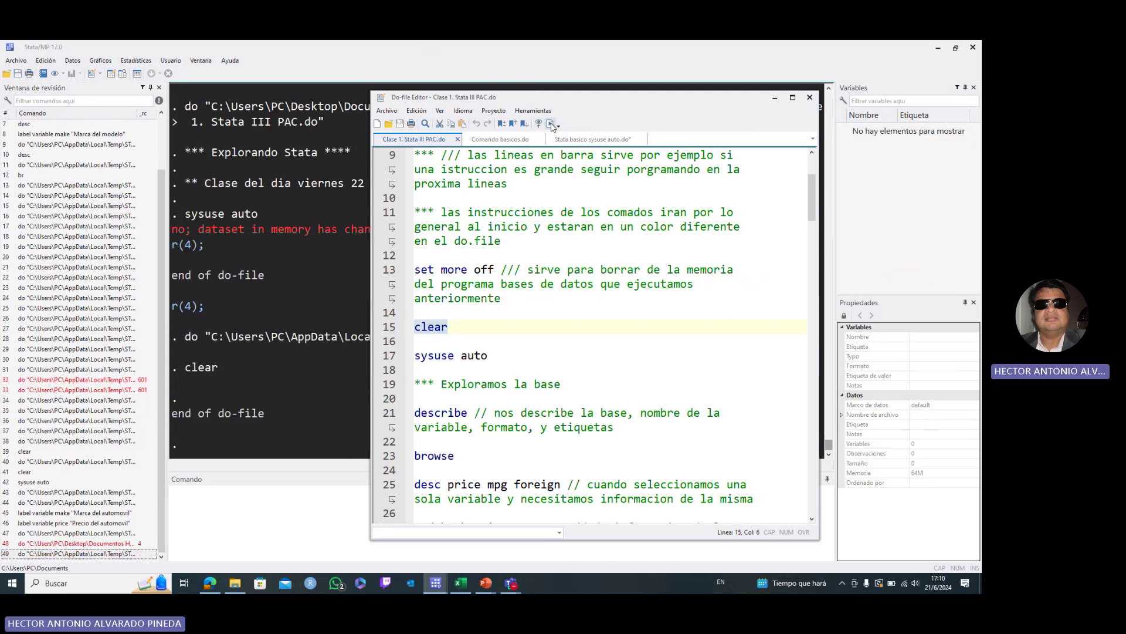
Step: Run the sysuse auto command on line 17 and minimize the do-file editor
left_click_drag(497, 355, 410, 355)
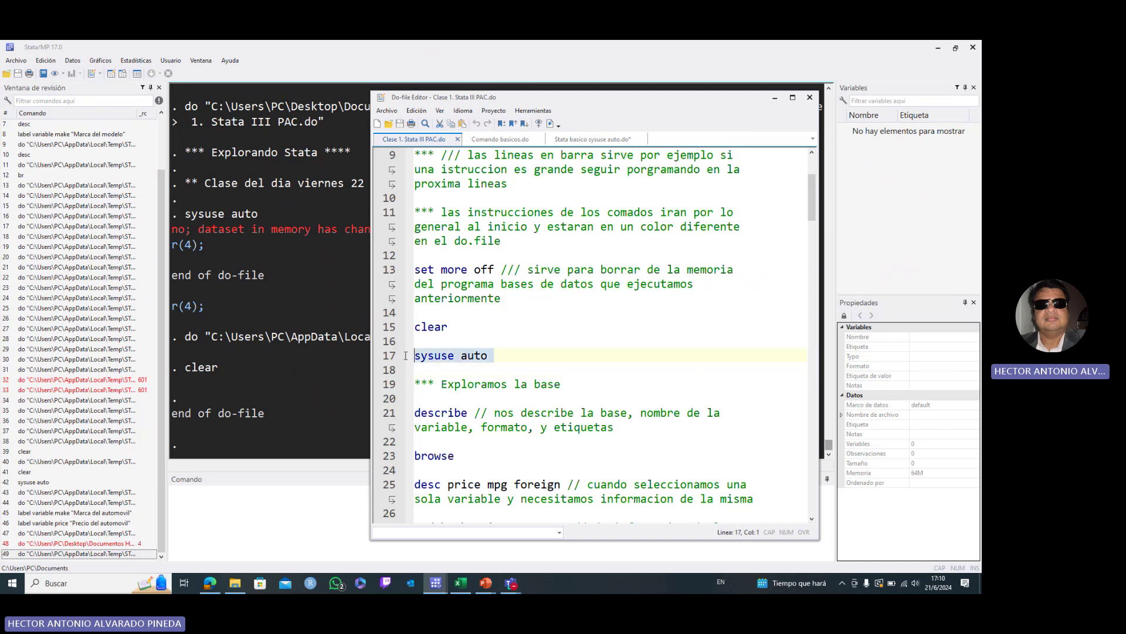
left_click(550, 124)
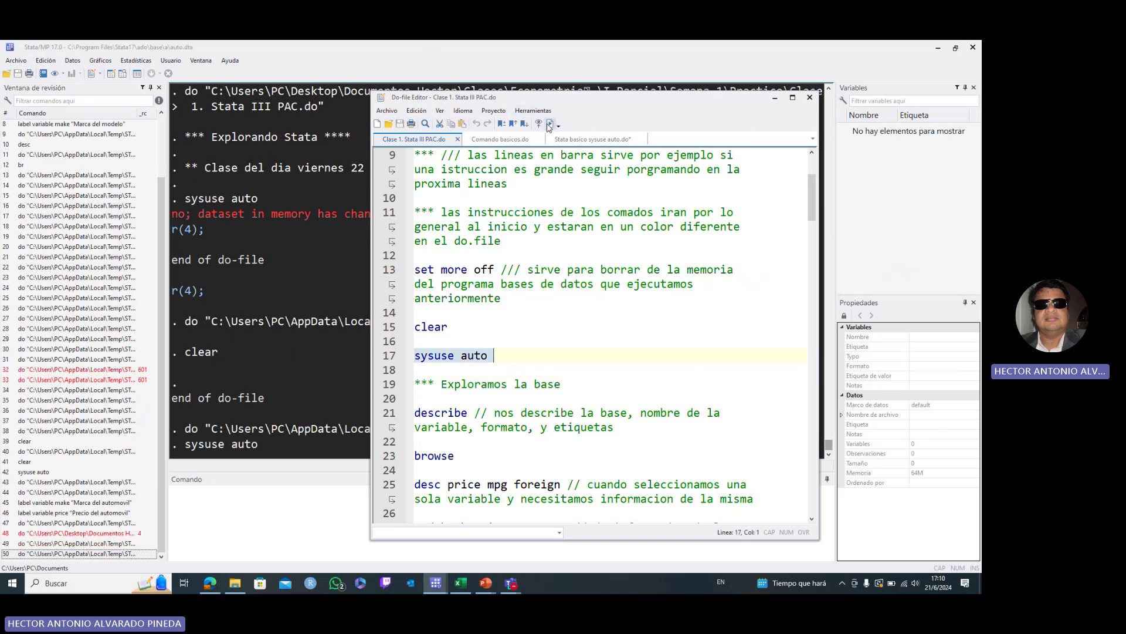
left_click(774, 98)
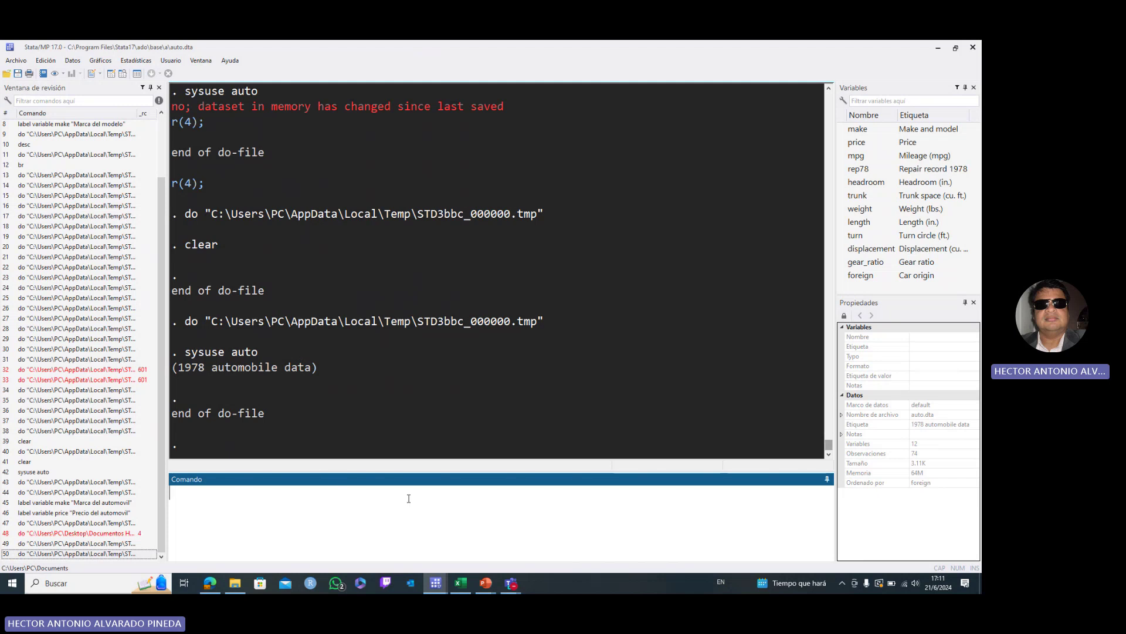
Step: Consult the commands under "Exploramos la base" in the Clase 1 do-file, and add describe on line 12 of the untitled do-file after a blank line
mouse_move(439, 584)
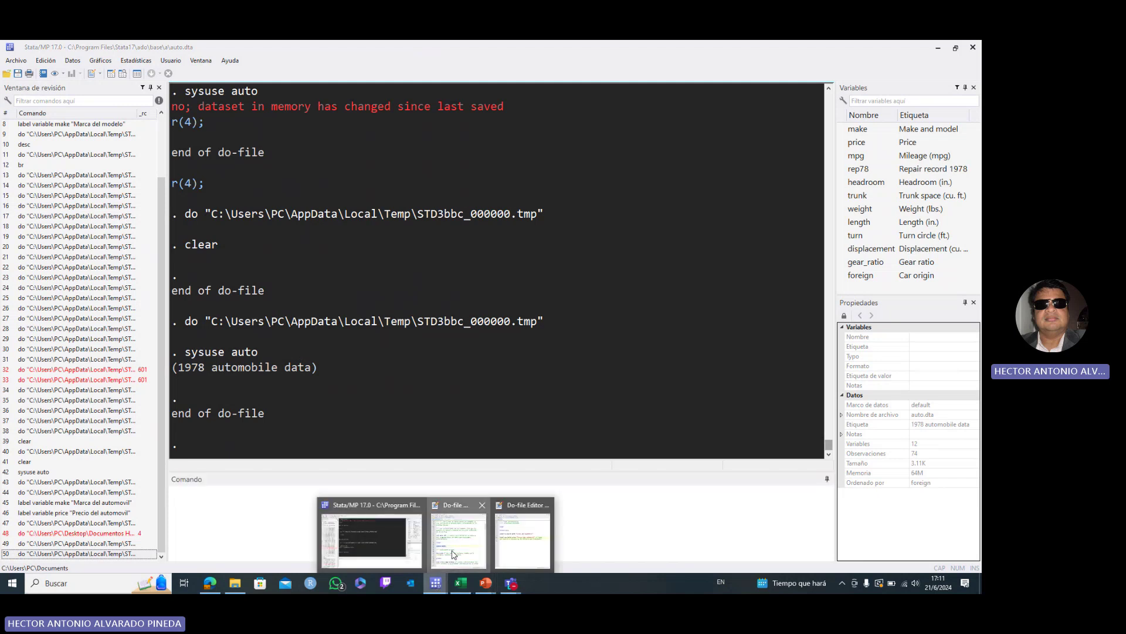
left_click(455, 548)
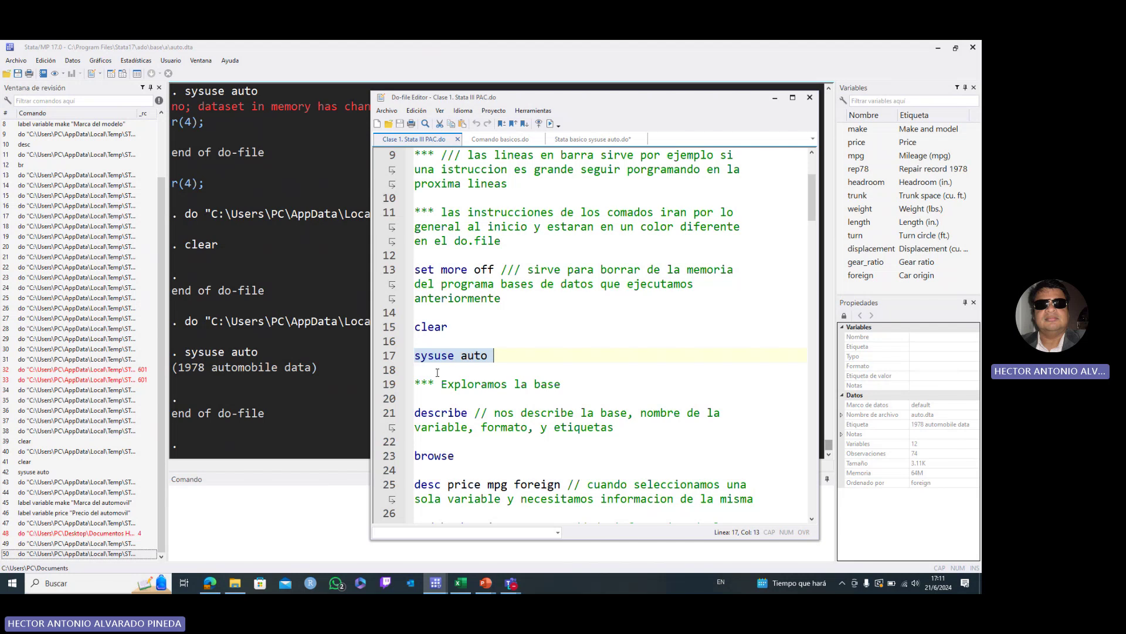
left_click(433, 402)
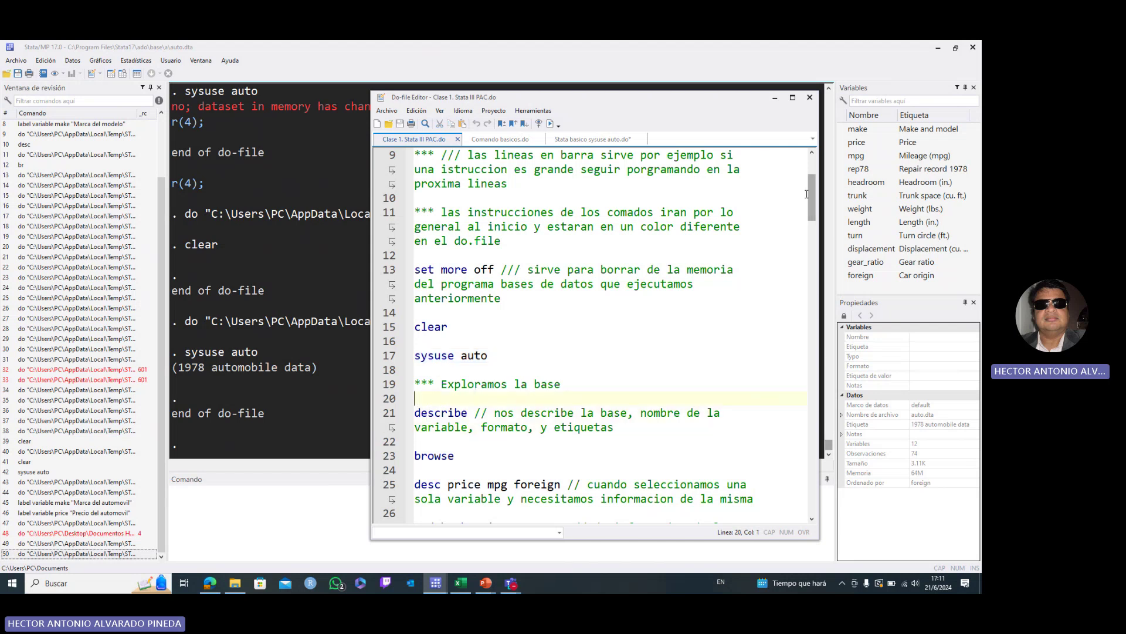
left_click_drag(812, 209, 814, 213)
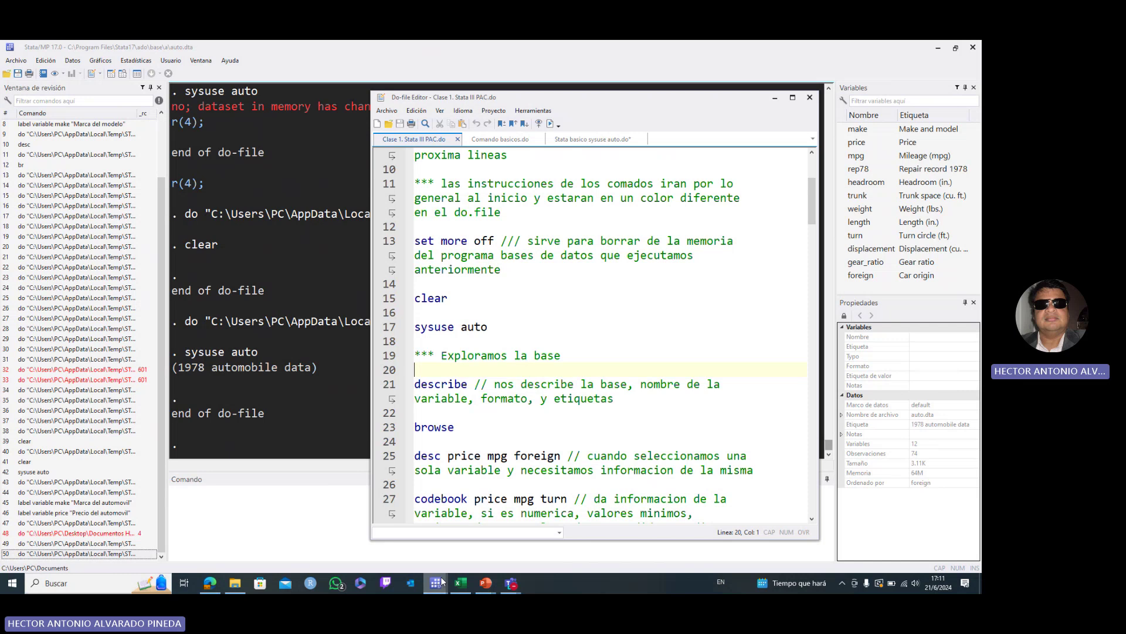
mouse_move(441, 581)
left_click(516, 549)
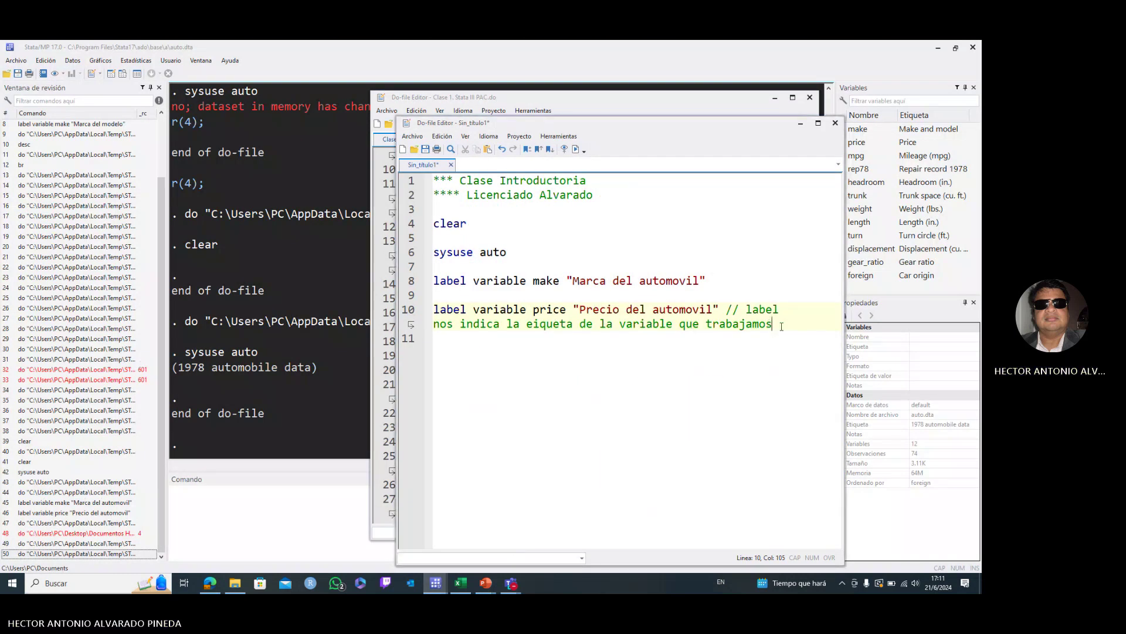
key("Return")
key("Return")
type("de")
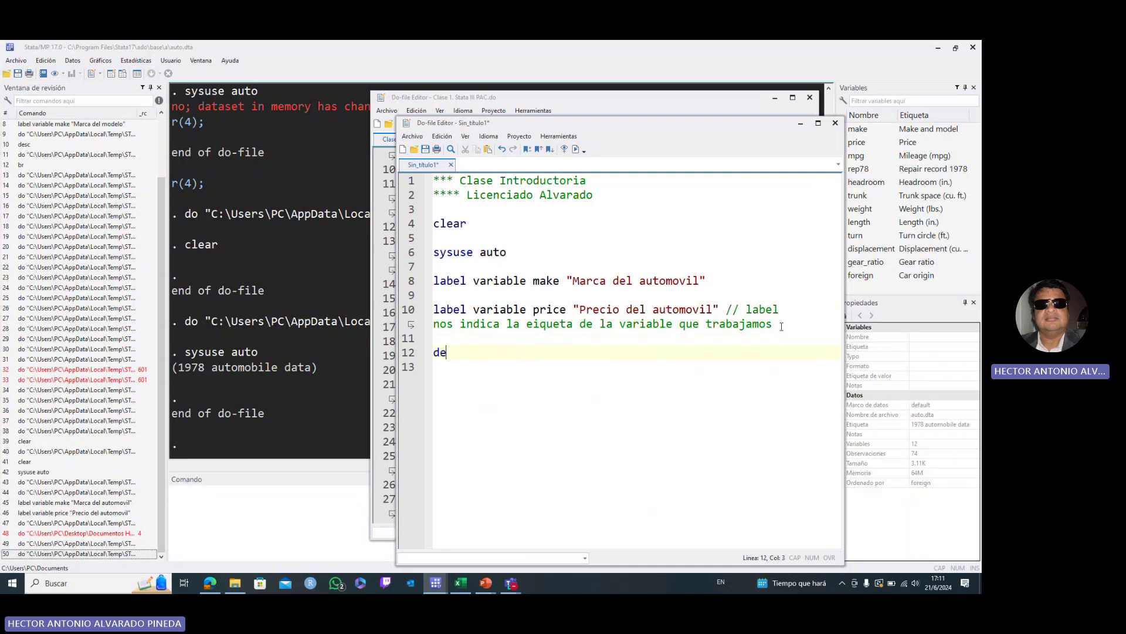
type("sc")
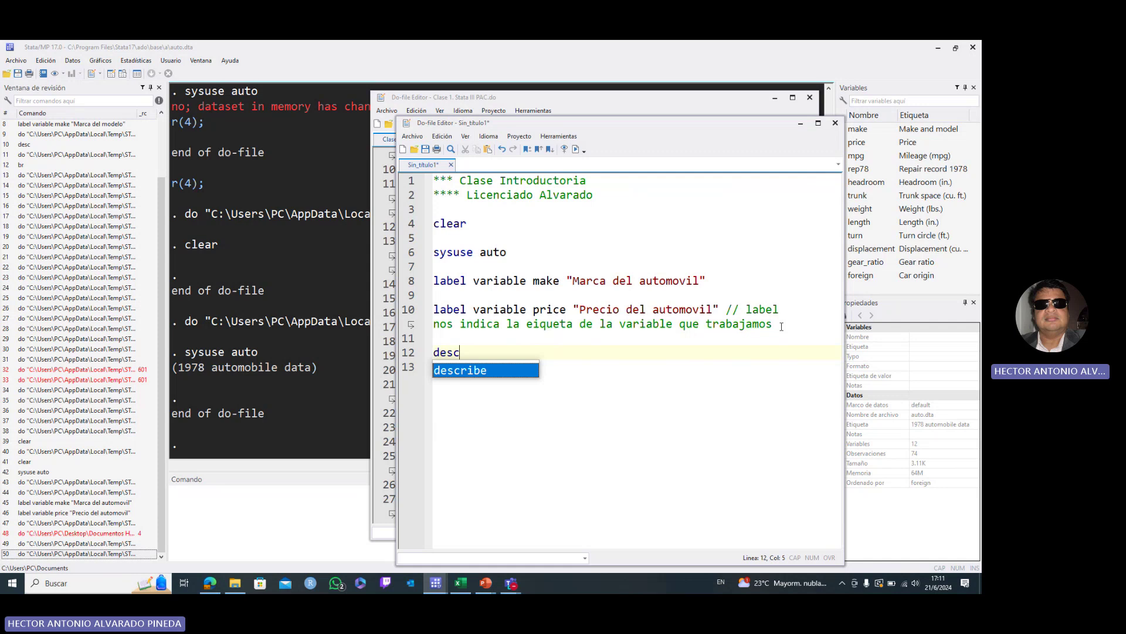
double_click(461, 367)
Step: Run the describe command on line 12 and minimize both do-file editors to view the variable table in the results
left_click_drag(491, 353, 421, 354)
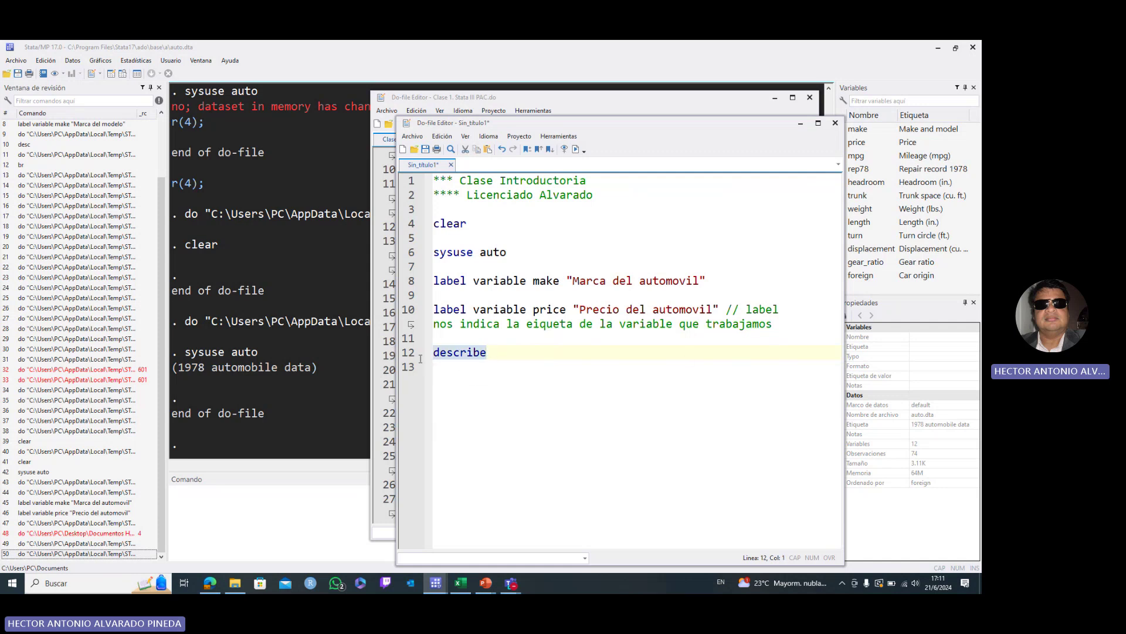
left_click(573, 149)
left_click(776, 98)
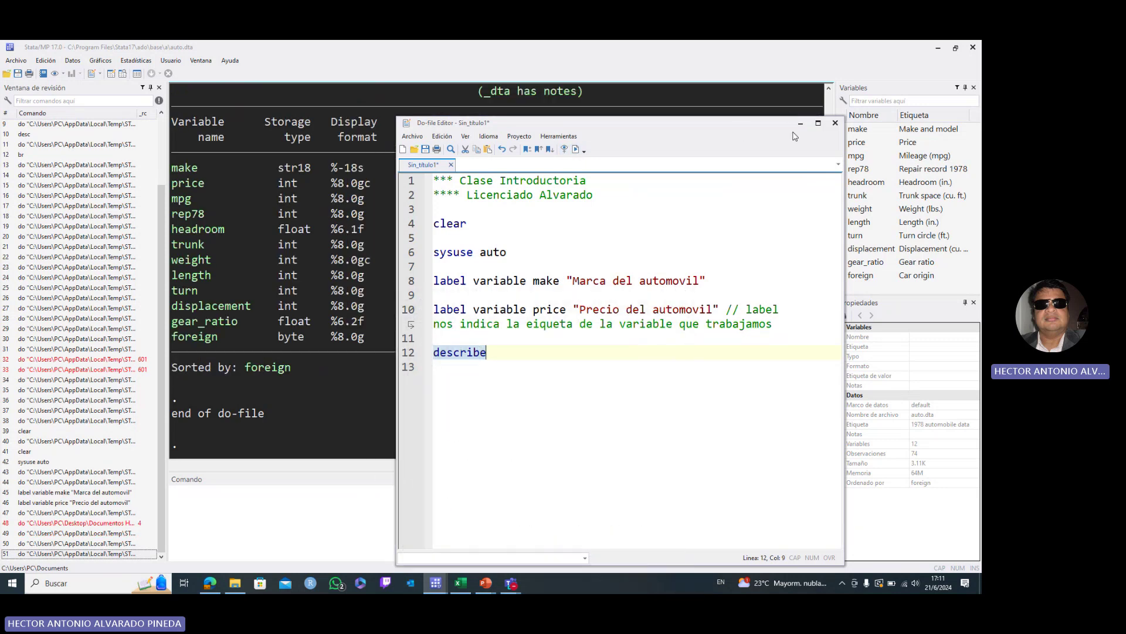
left_click(800, 122)
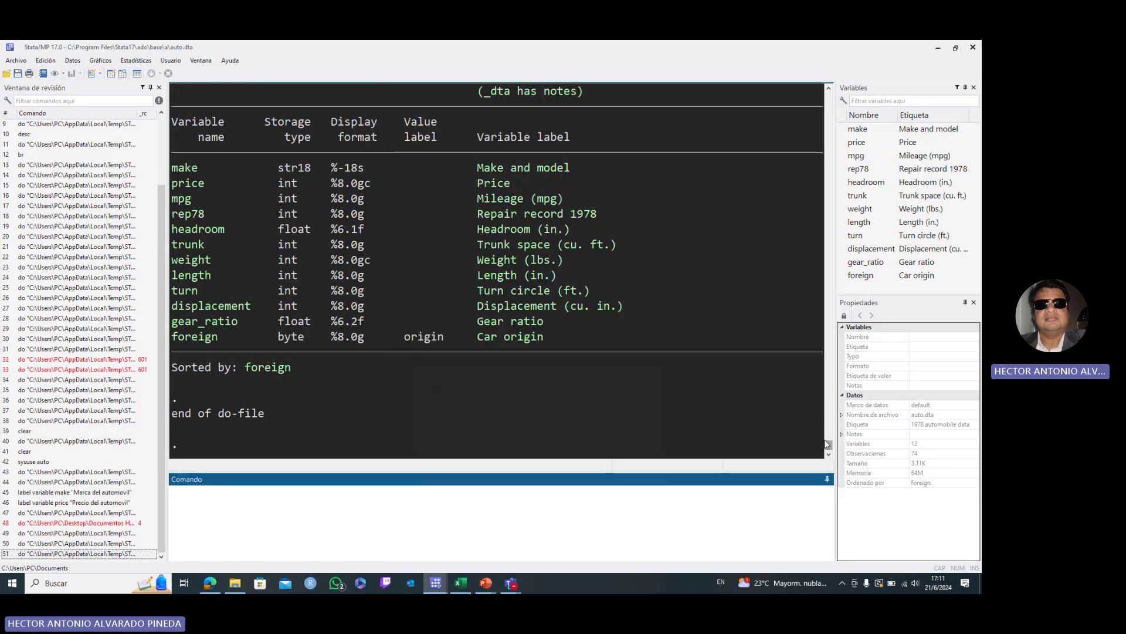
left_click_drag(829, 446, 832, 443)
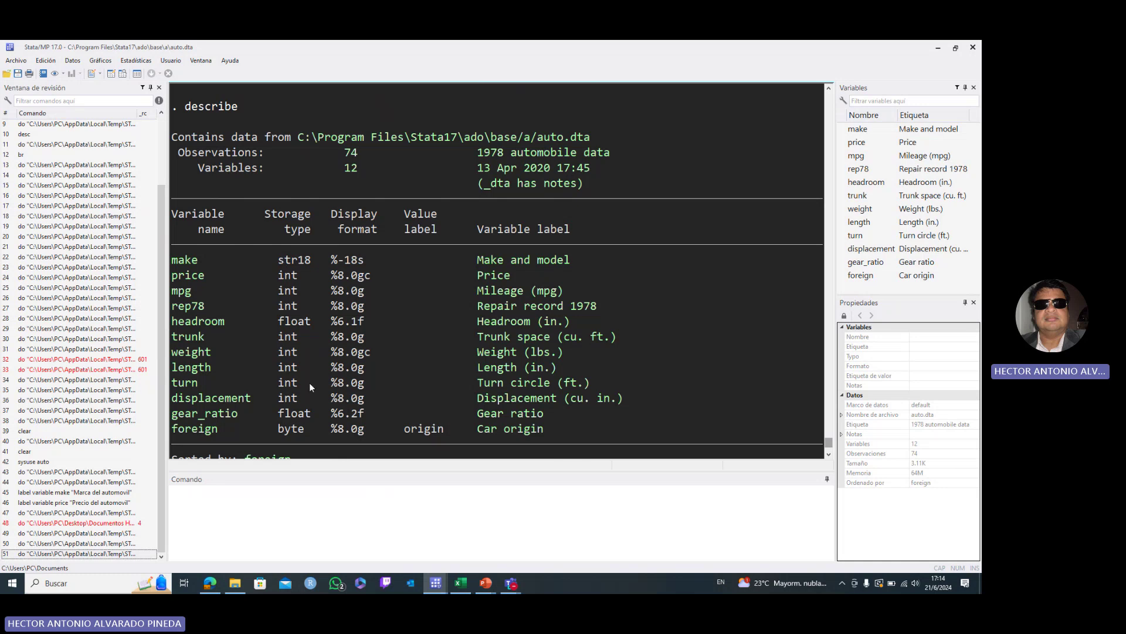
Step: Run desc price mpg rep78 directly in the main Stata window, taking the three variable names from the variable list
left_click(216, 509)
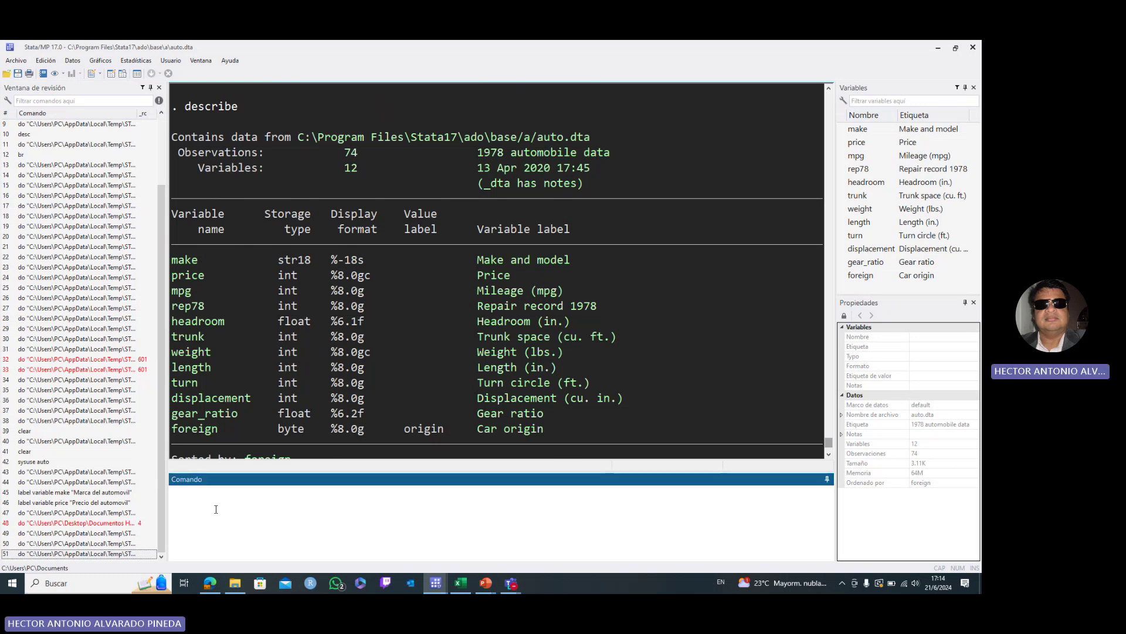
type("c")
type("o")
key("BackSpace")
key("BackSpace")
type("desc")
mouse_move(846, 130)
left_click(843, 143)
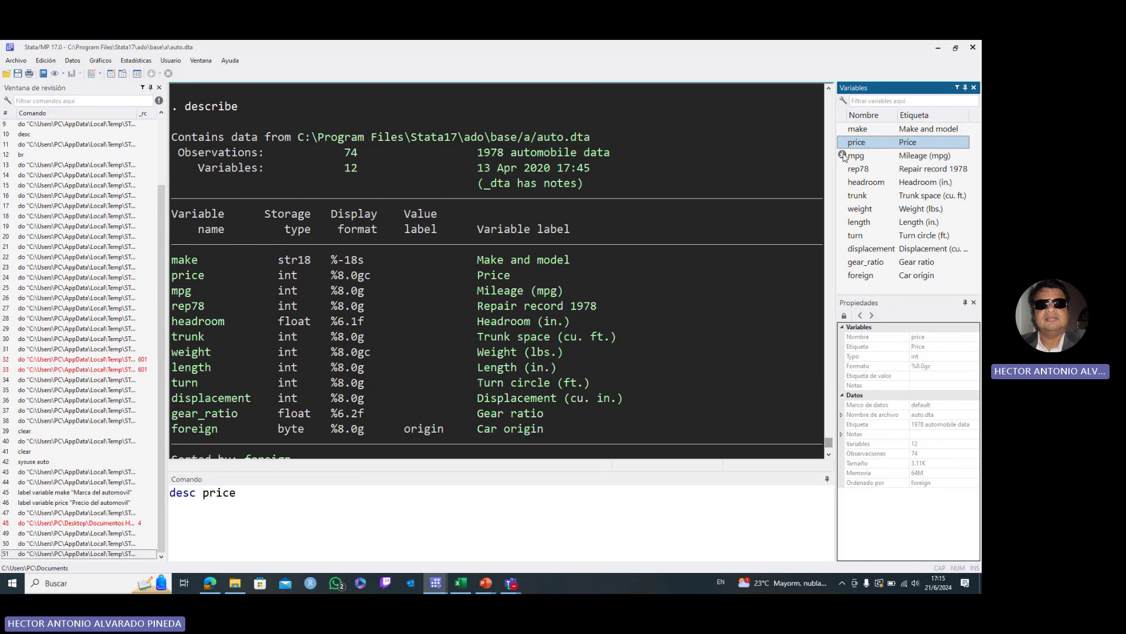
left_click(843, 156)
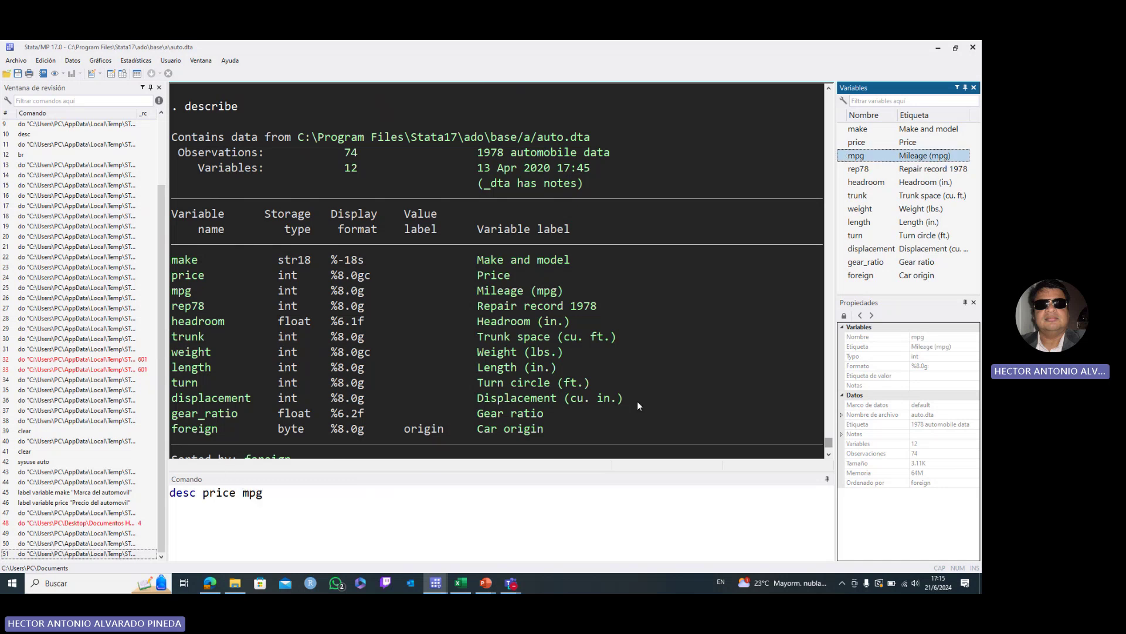
left_click(843, 169)
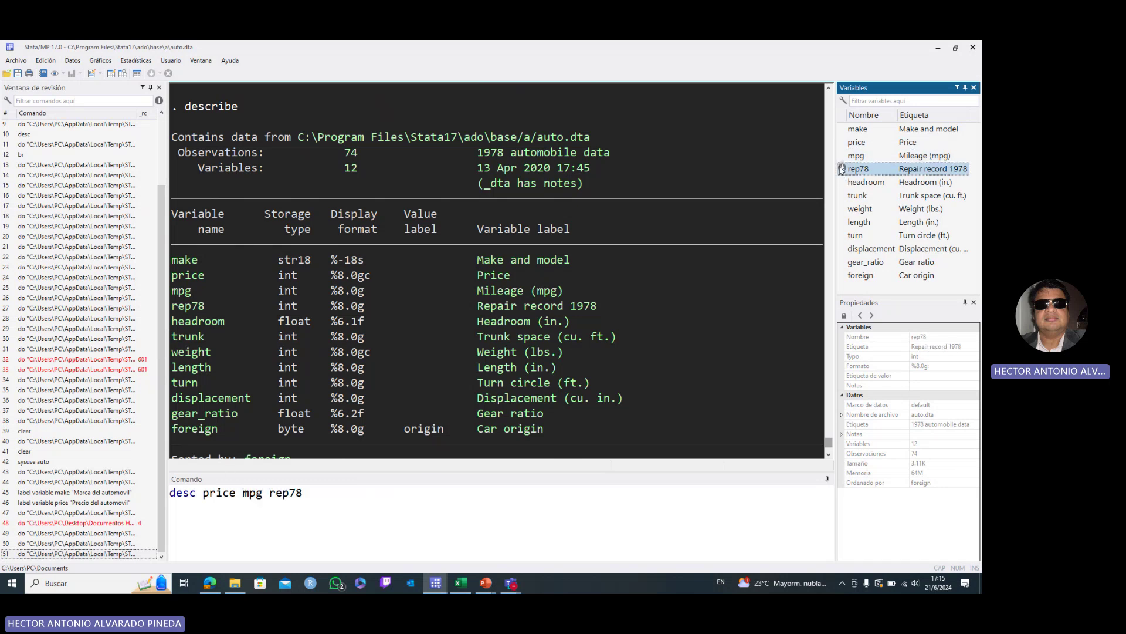
left_click(346, 494)
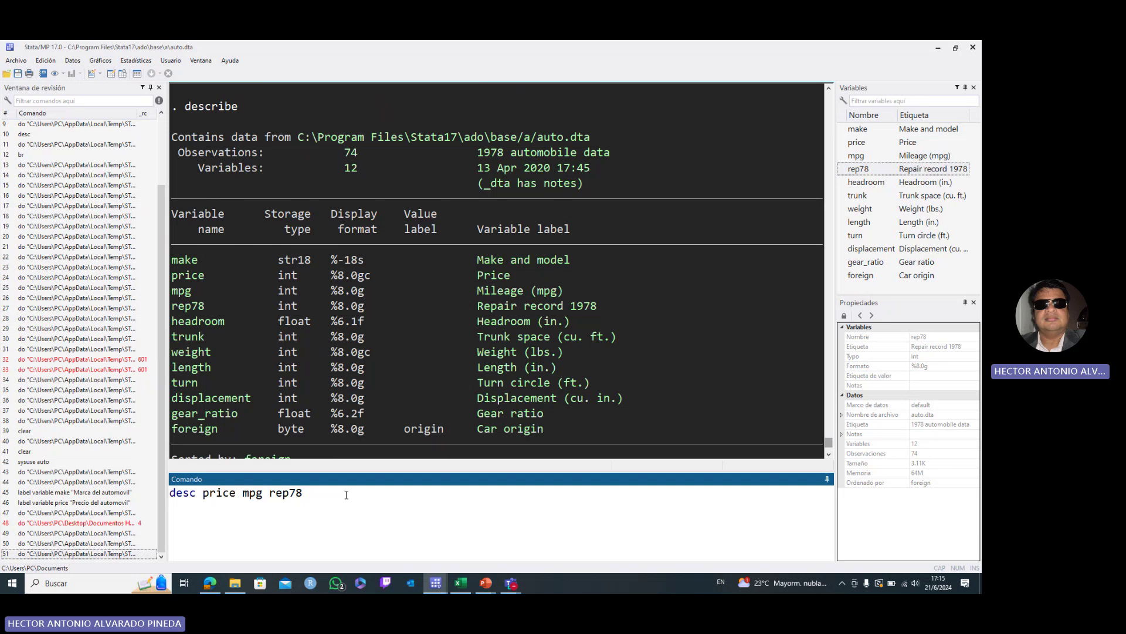
key("Return")
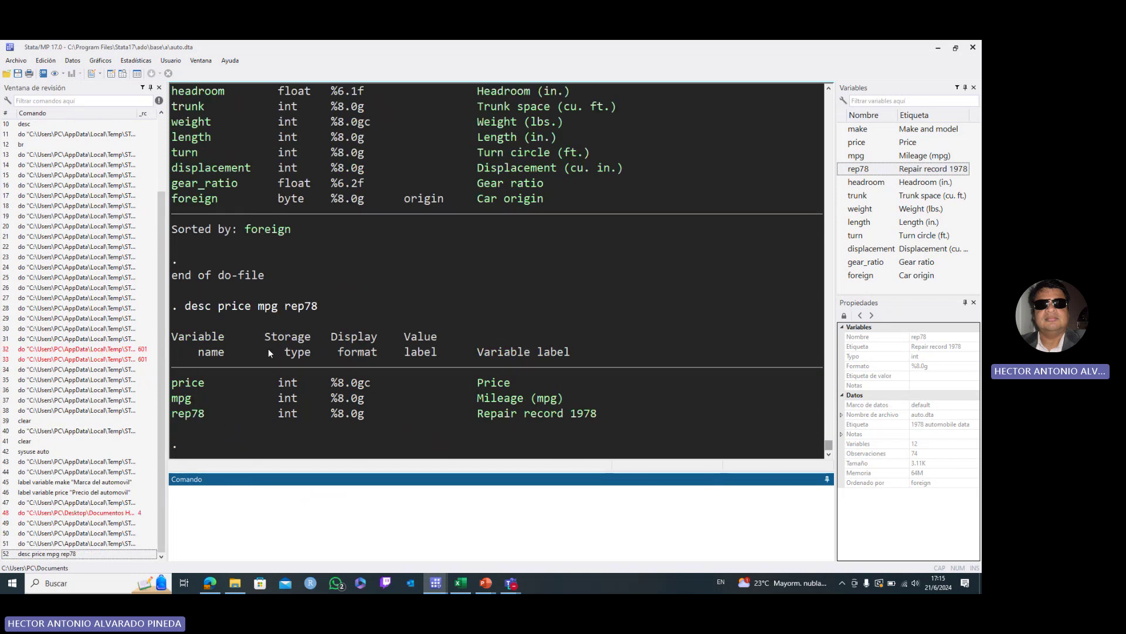
Step: Add desc price mpg rep78 on line 14 of the untitled do-file, after a blank line, and run that line
left_click(435, 584)
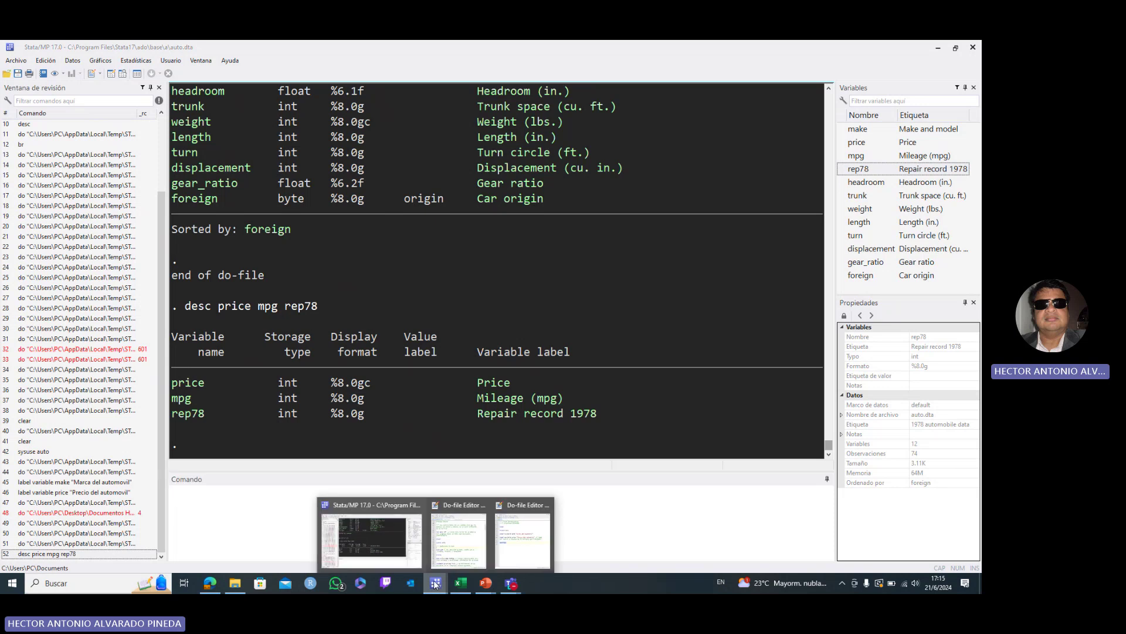
left_click(521, 537)
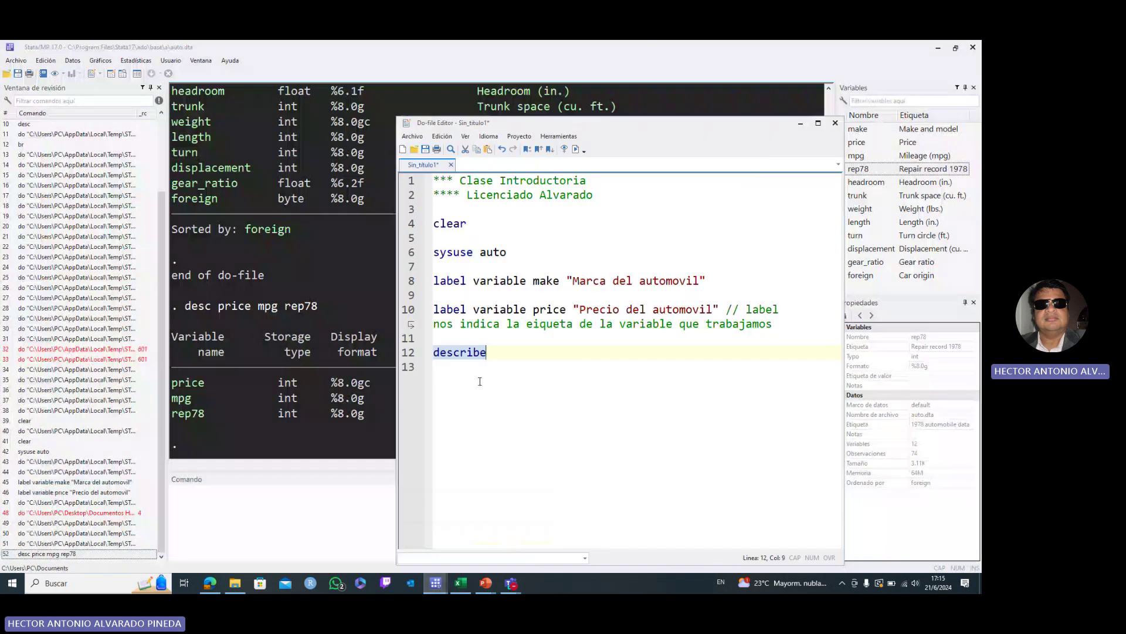
left_click(499, 352)
key("Return")
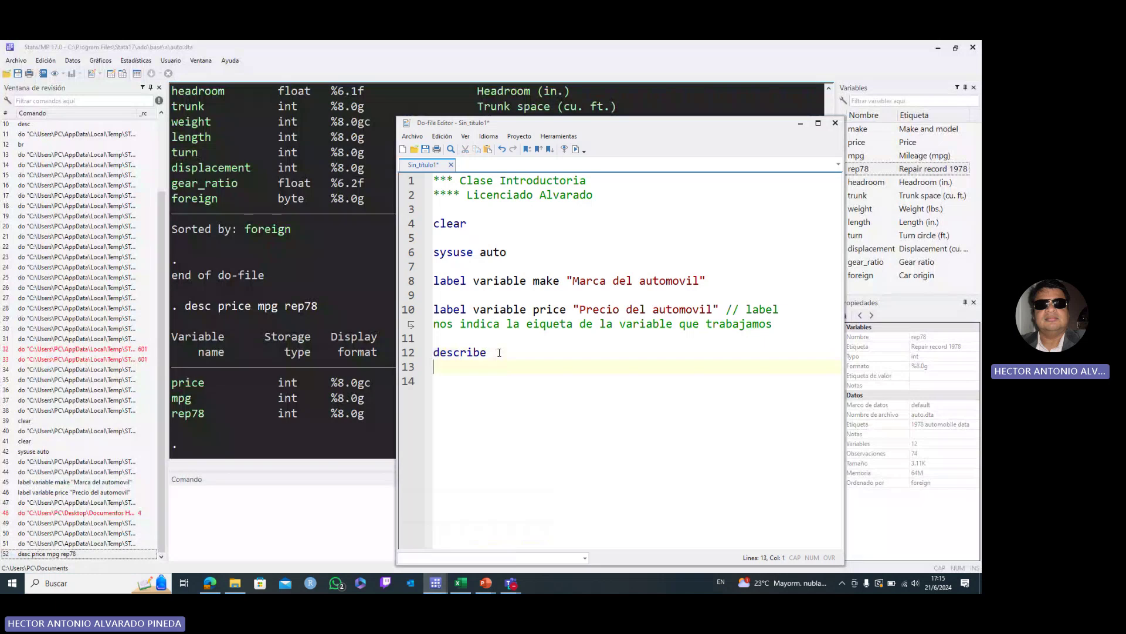
key("Return")
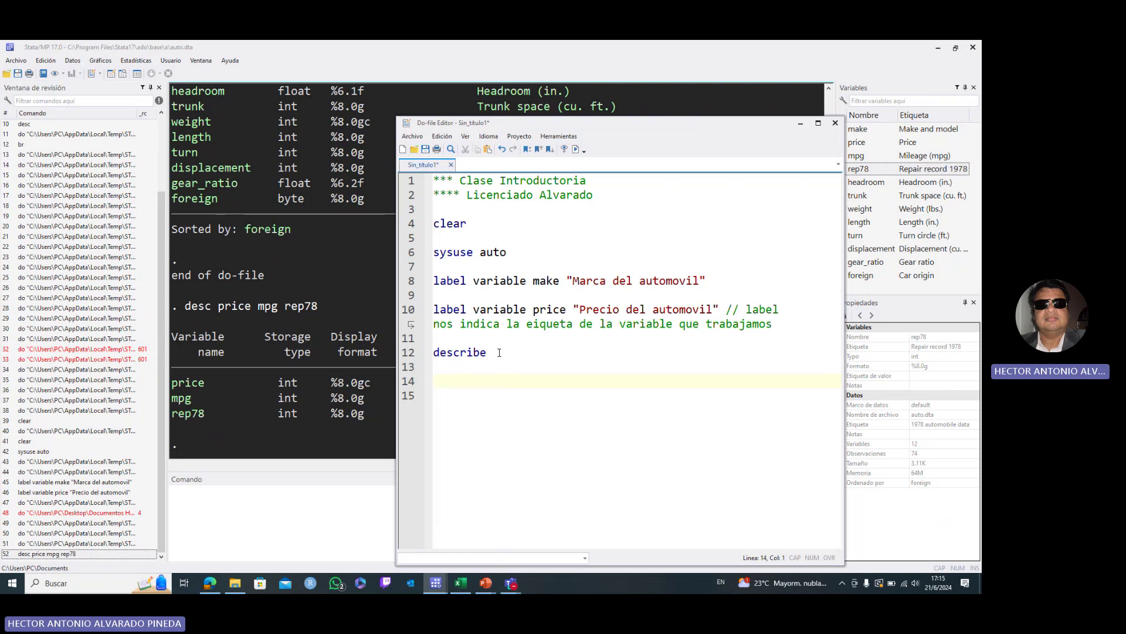
type("desc price")
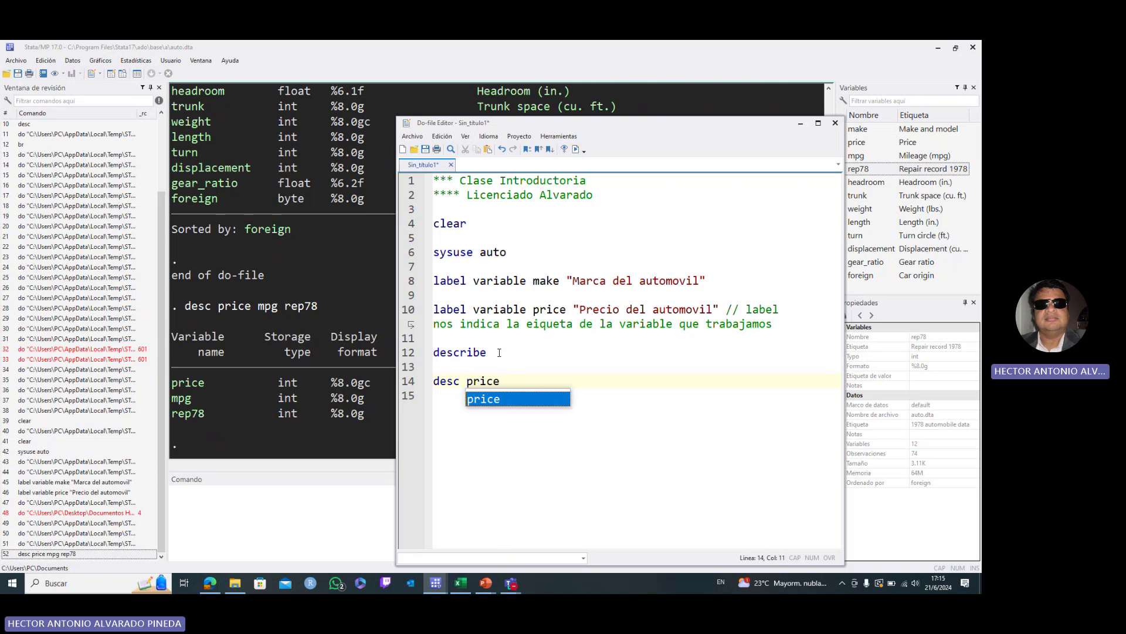
type(" mpg")
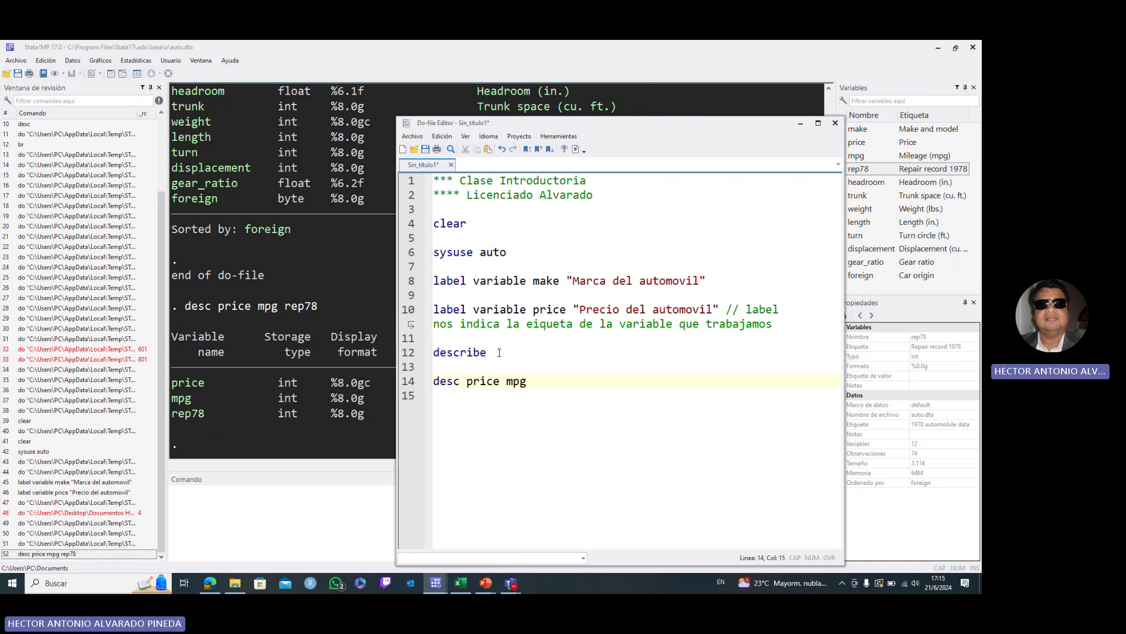
type(" rep78")
left_click_drag(577, 382, 433, 381)
left_click(575, 150)
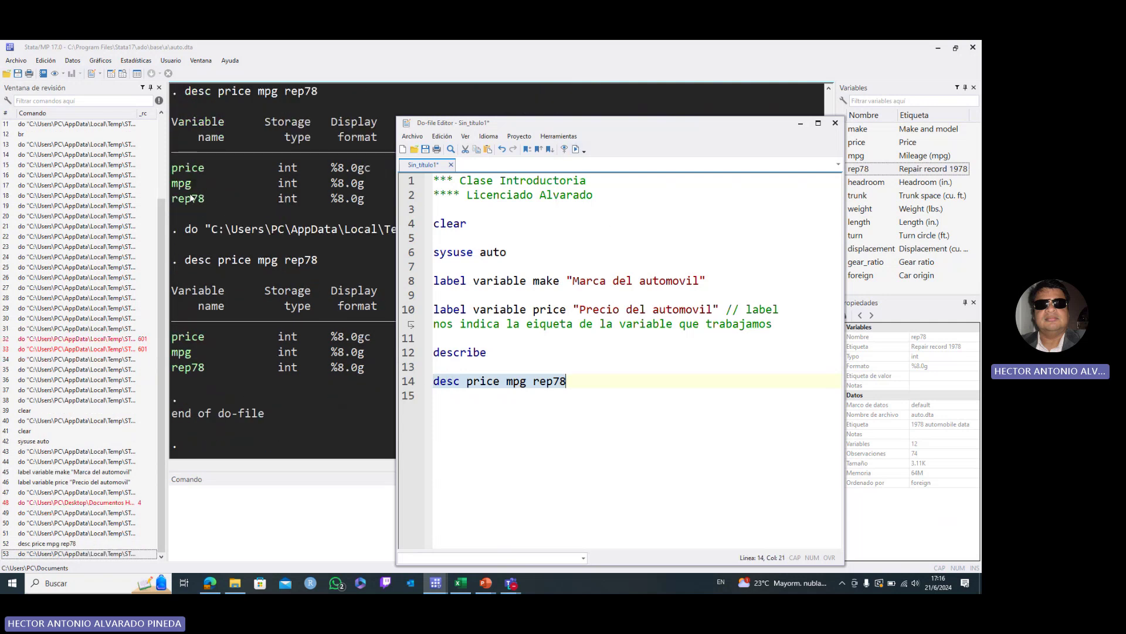
Step: Minimize the untitled do-file to review the description table for price, mpg and rep78 in the results
left_click(800, 124)
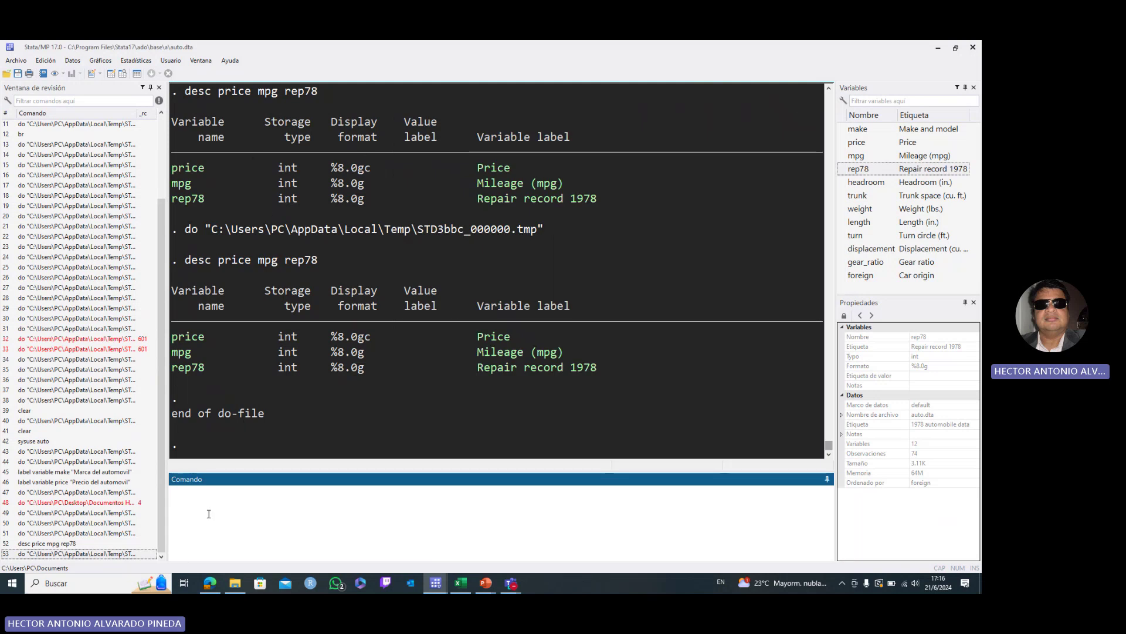
left_click(435, 583)
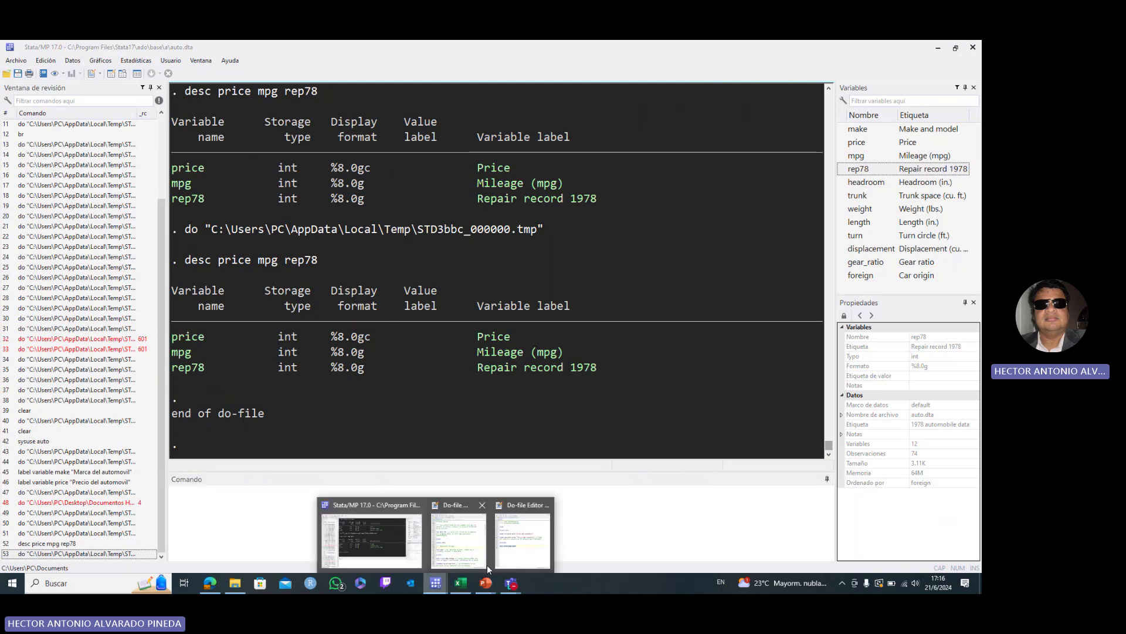
left_click(530, 550)
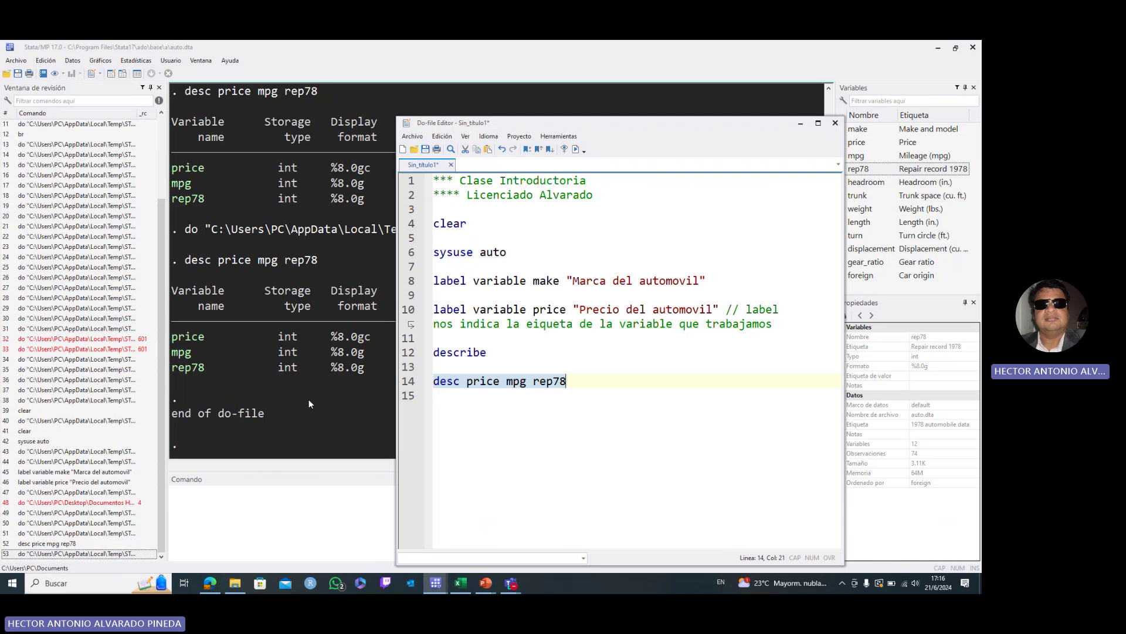
left_click(801, 124)
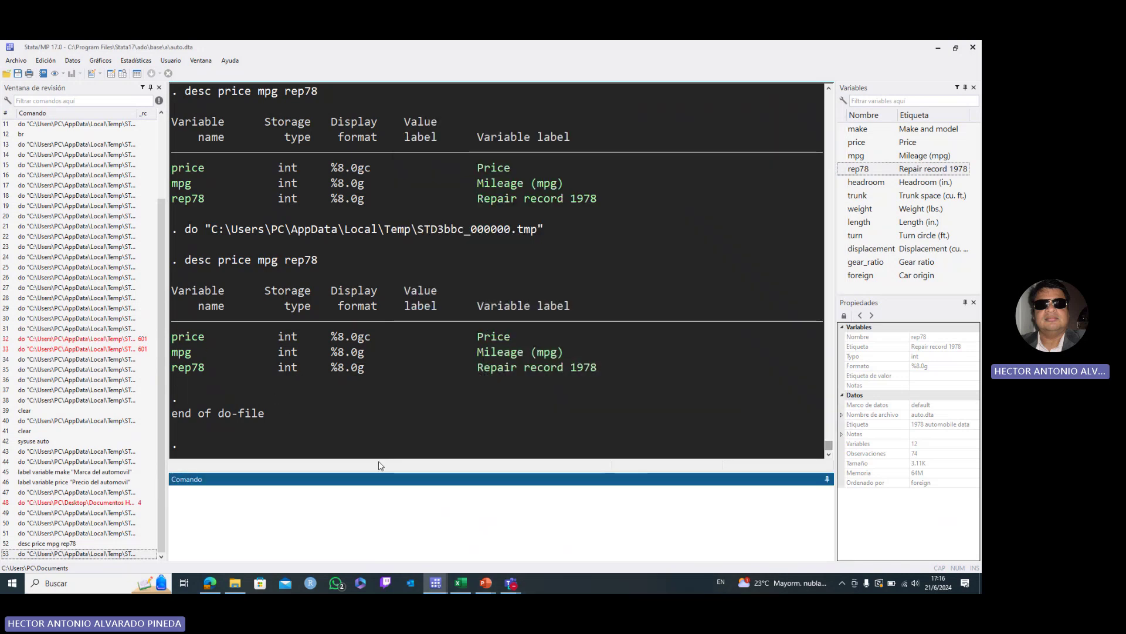
Step: Bring up the Clase 1 do-file and add the abbreviated command br on a new line 24 below browse
left_click(436, 583)
left_click(462, 548)
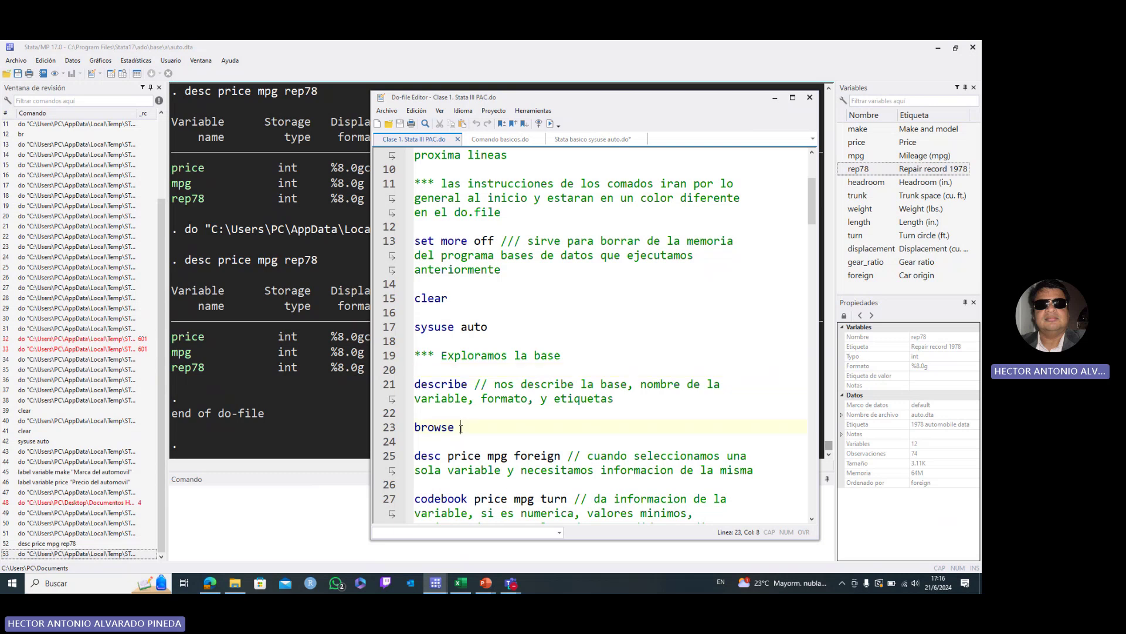
key("Return")
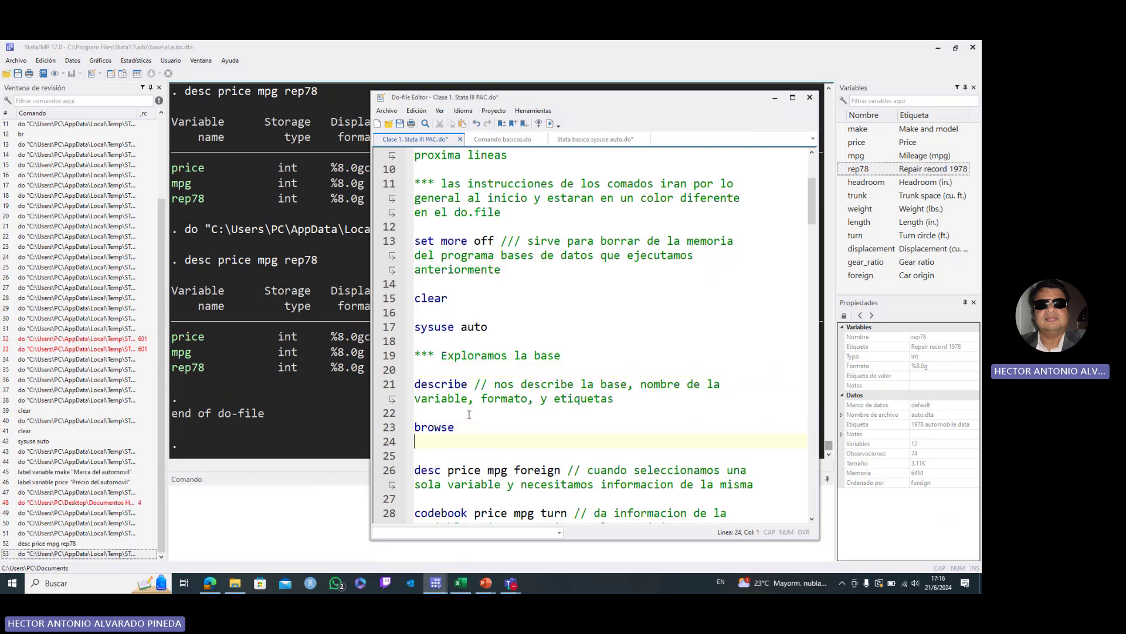
type("br")
Step: Run browse on line 23 and br on line 24 separately, closing the data editor after viewing the dataset each time
left_click_drag(462, 427, 406, 428)
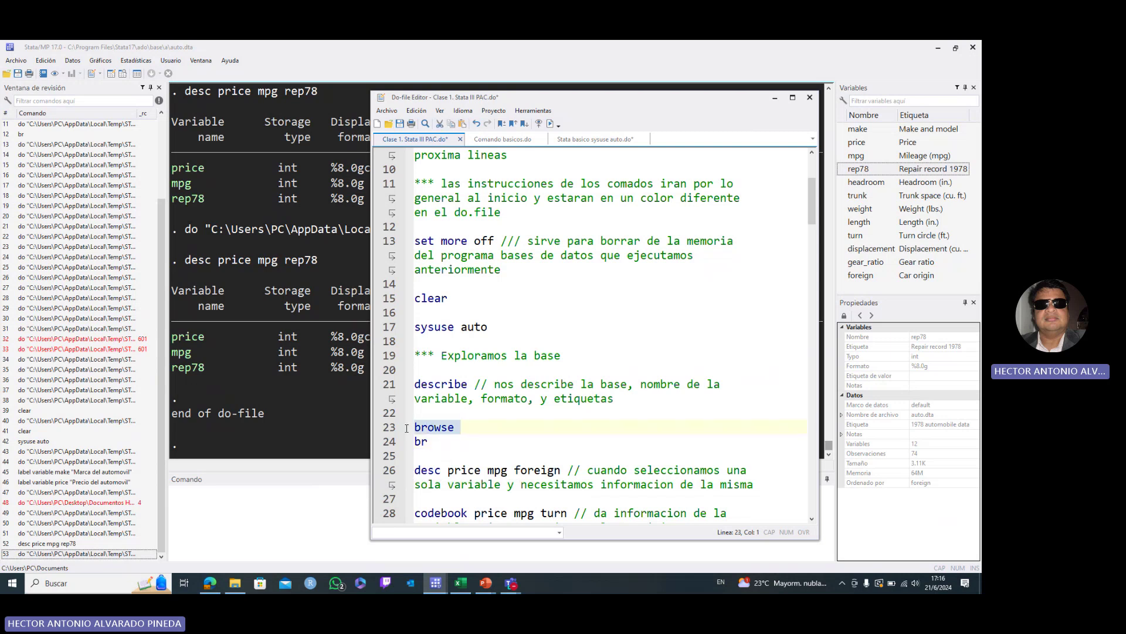
left_click(550, 124)
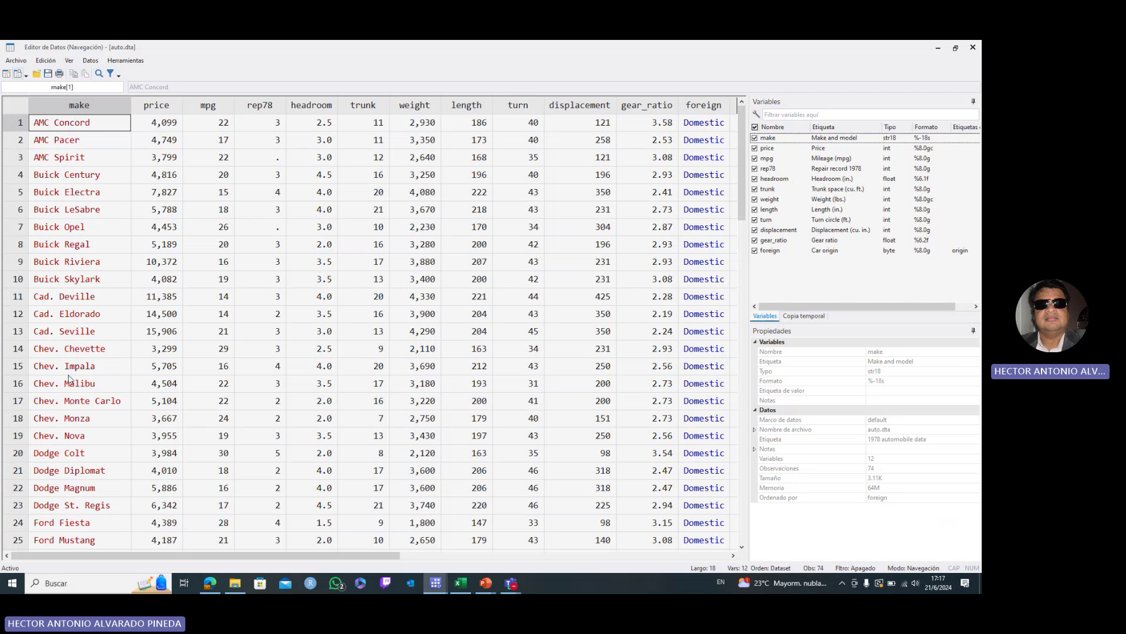
left_click(975, 50)
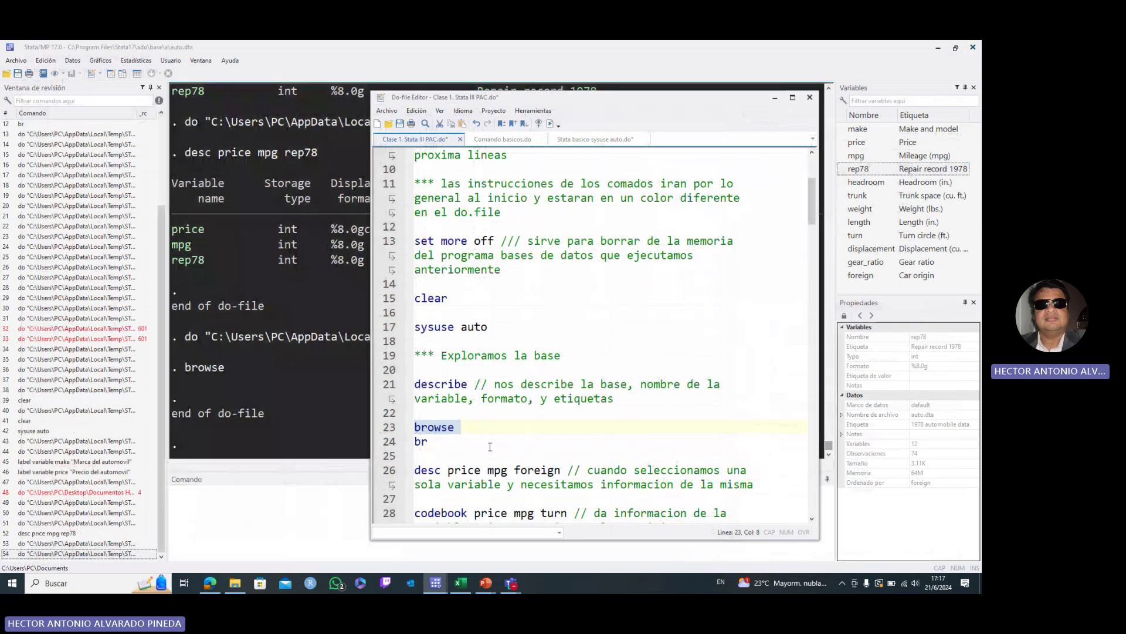
left_click(398, 444)
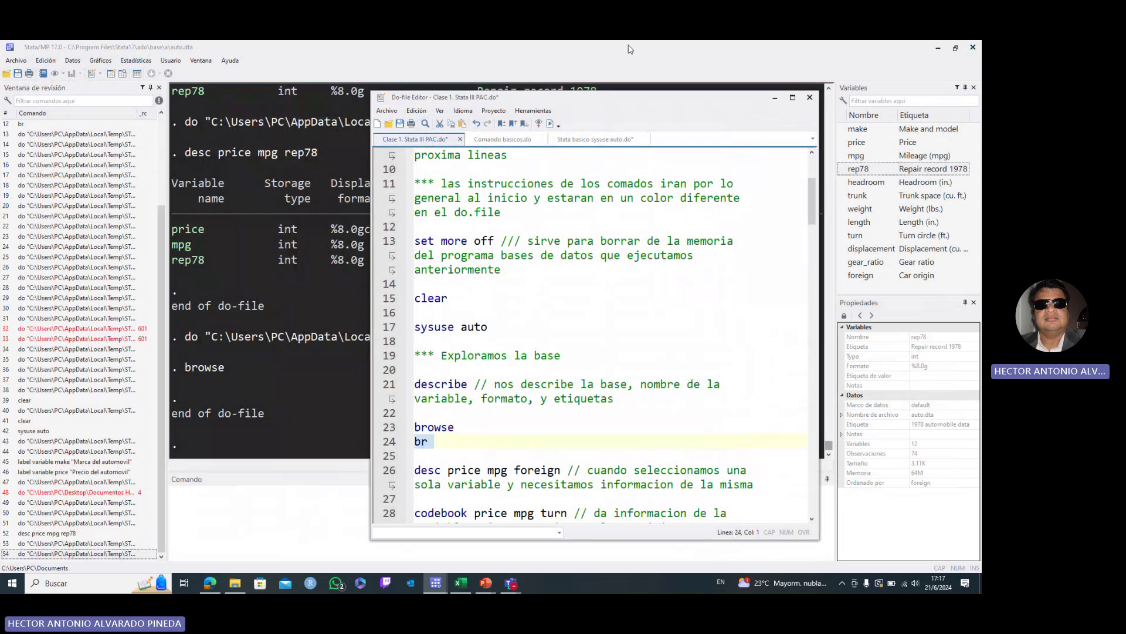
left_click(551, 125)
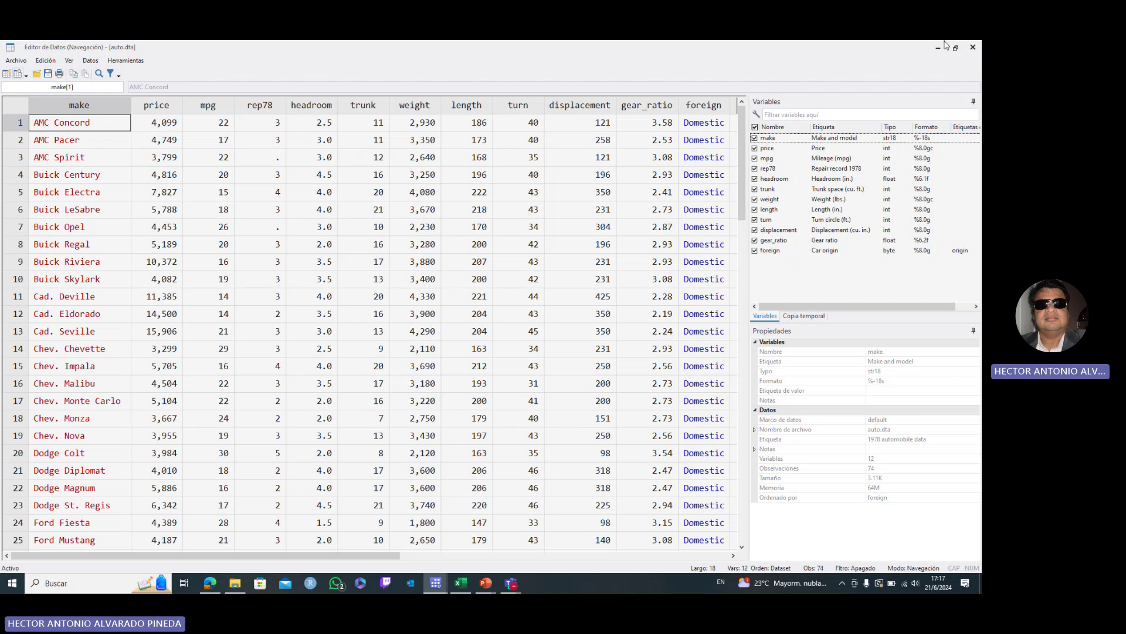
left_click(973, 48)
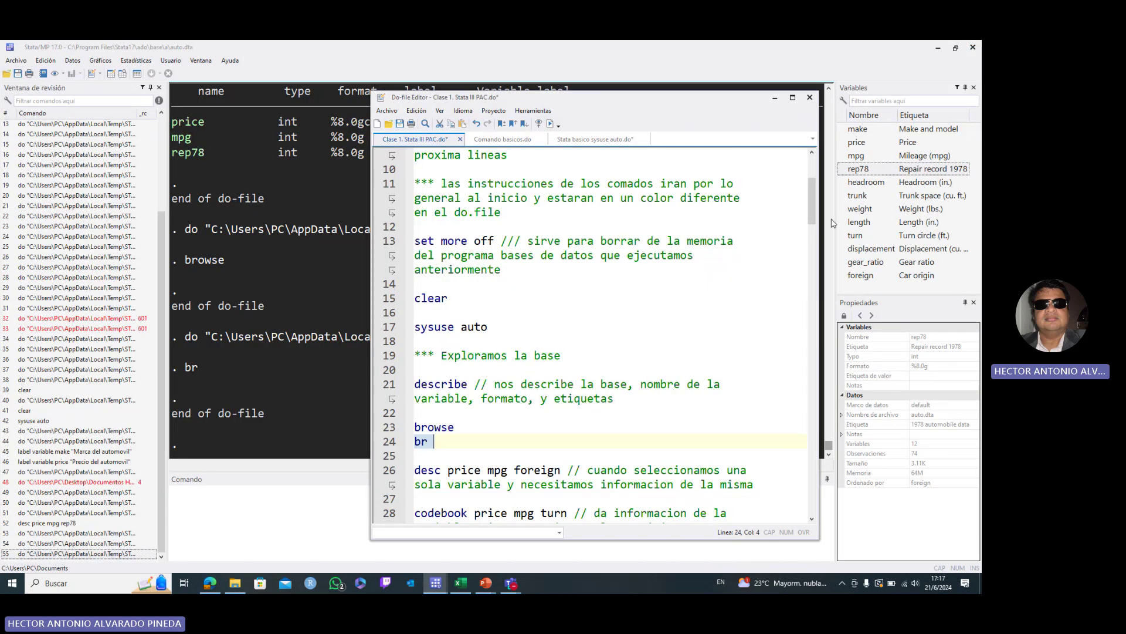
Step: Run the desc price mpg foreign command on line 26 and minimize the do-file editor to view its table
left_click_drag(814, 213, 820, 235)
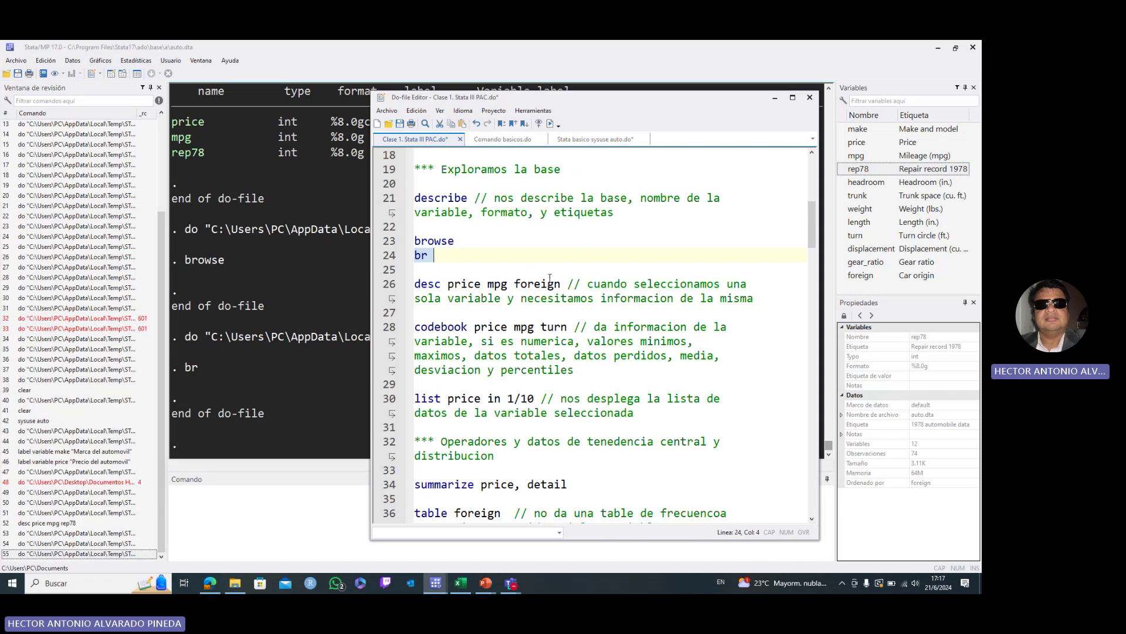
left_click_drag(561, 284, 411, 286)
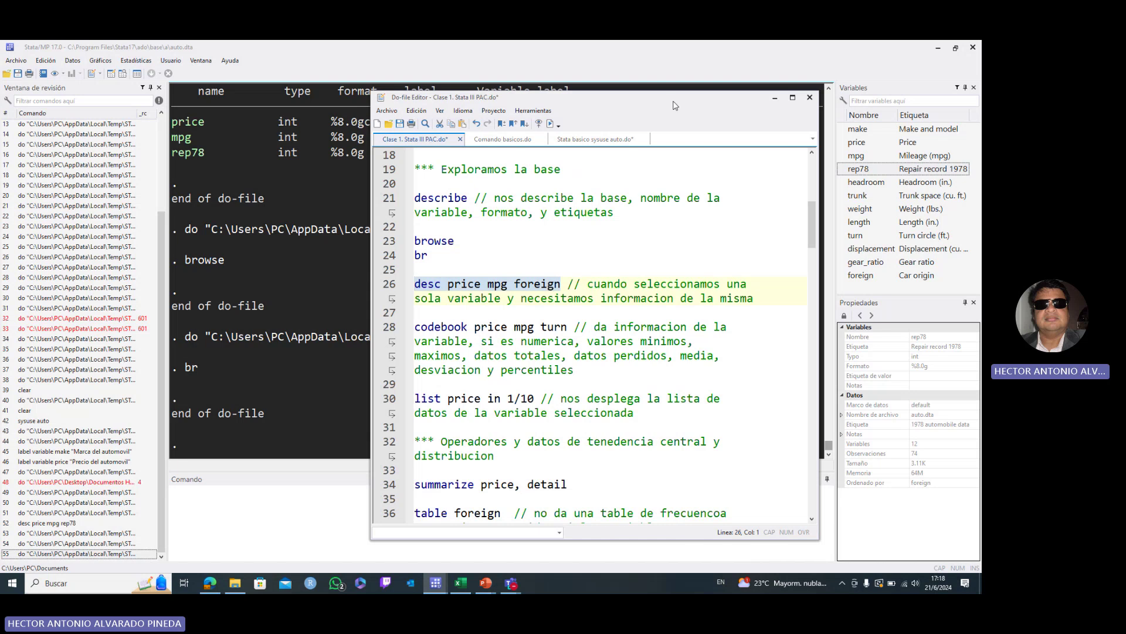
left_click(539, 123)
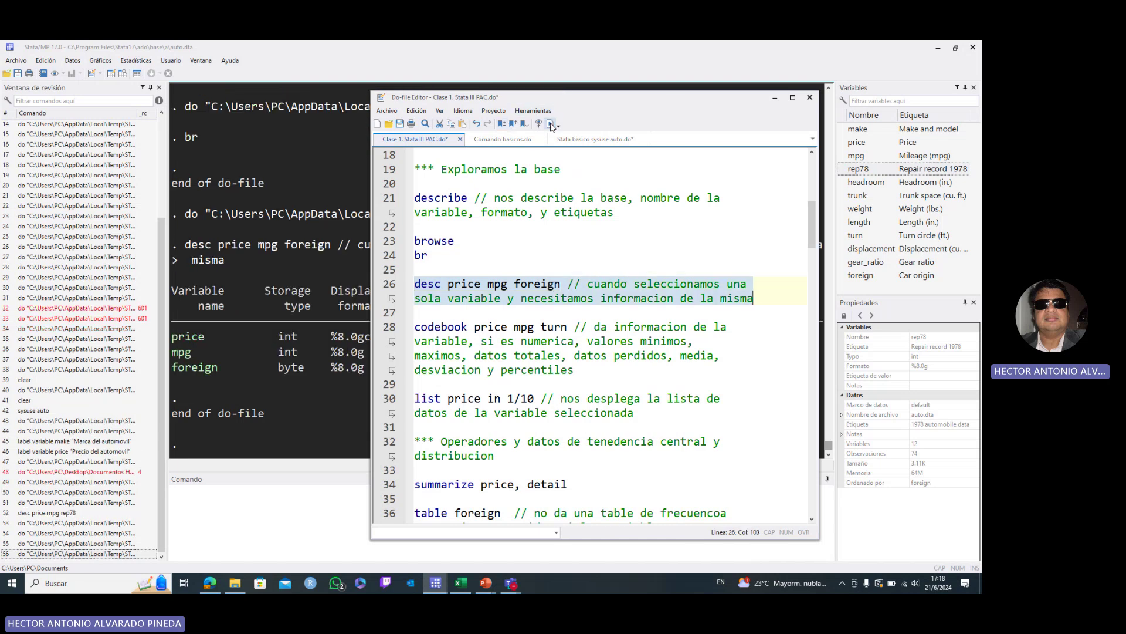
left_click(775, 98)
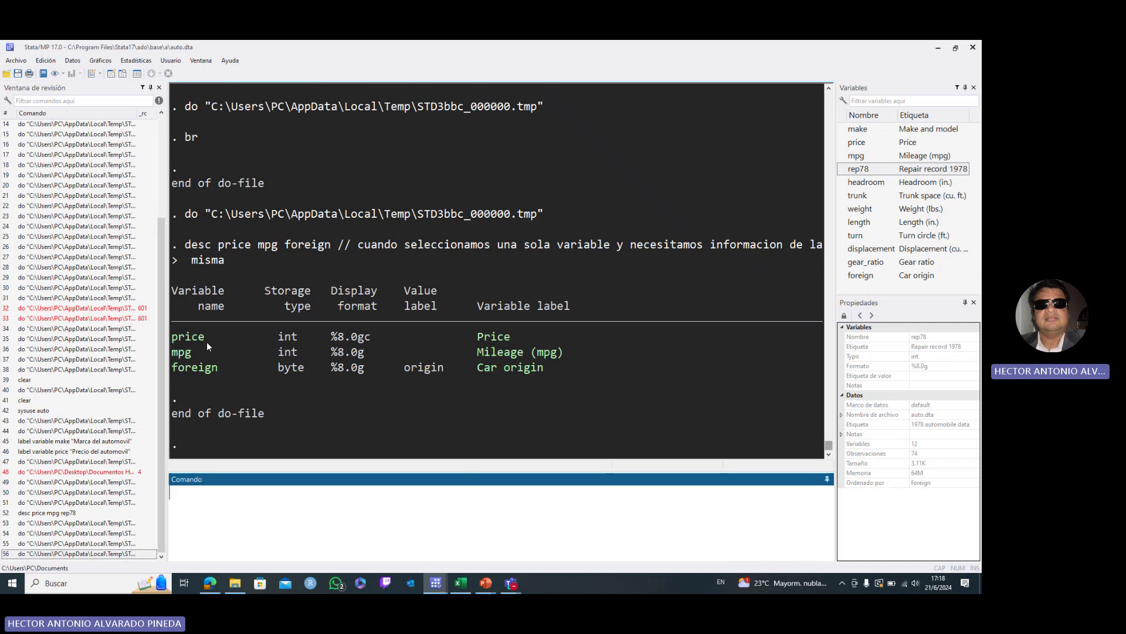
Step: Consult the codebook line in the Clase 1 do-file, and run codebook price mpg rep78 directly in the main Stata window
left_click(435, 582)
left_click(455, 560)
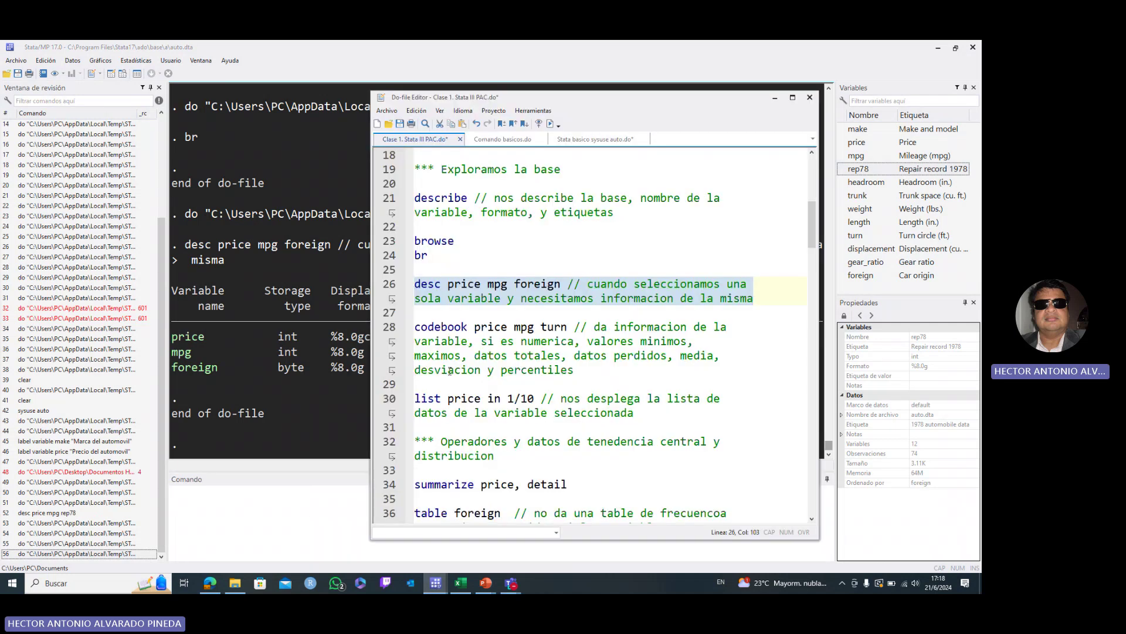
left_click(774, 99)
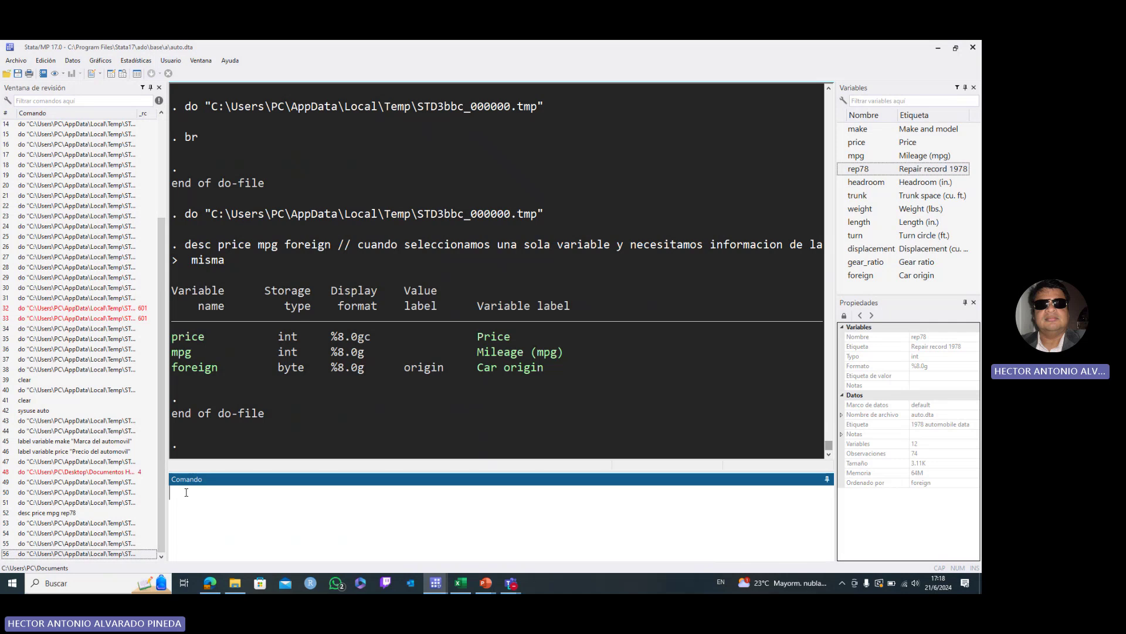
type("codebook")
left_click(843, 142)
left_click(843, 156)
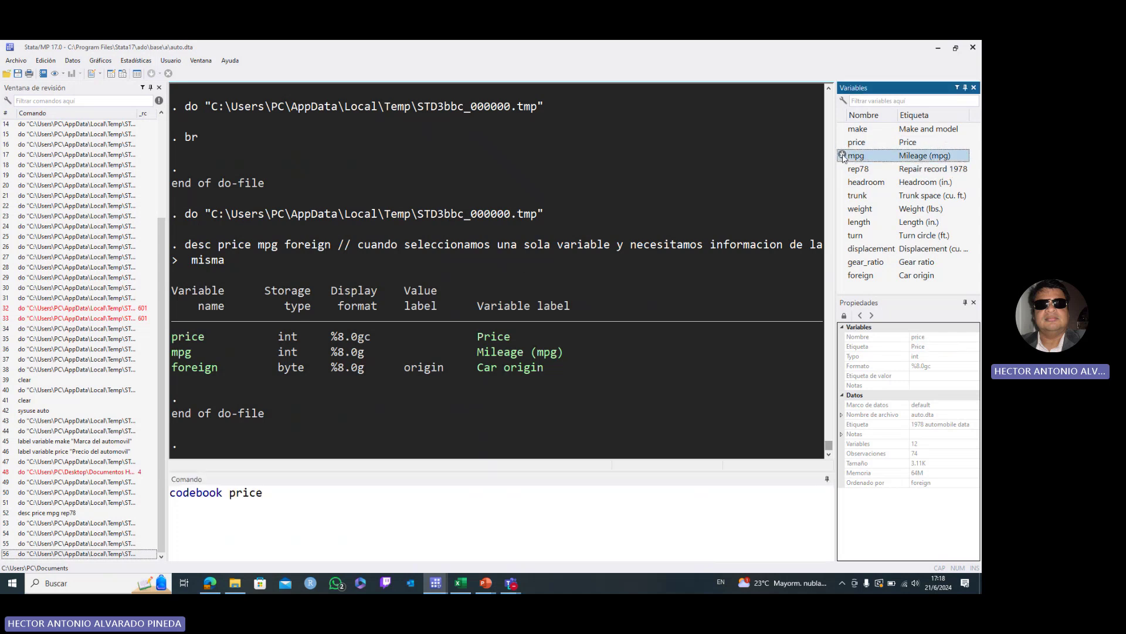
left_click(843, 169)
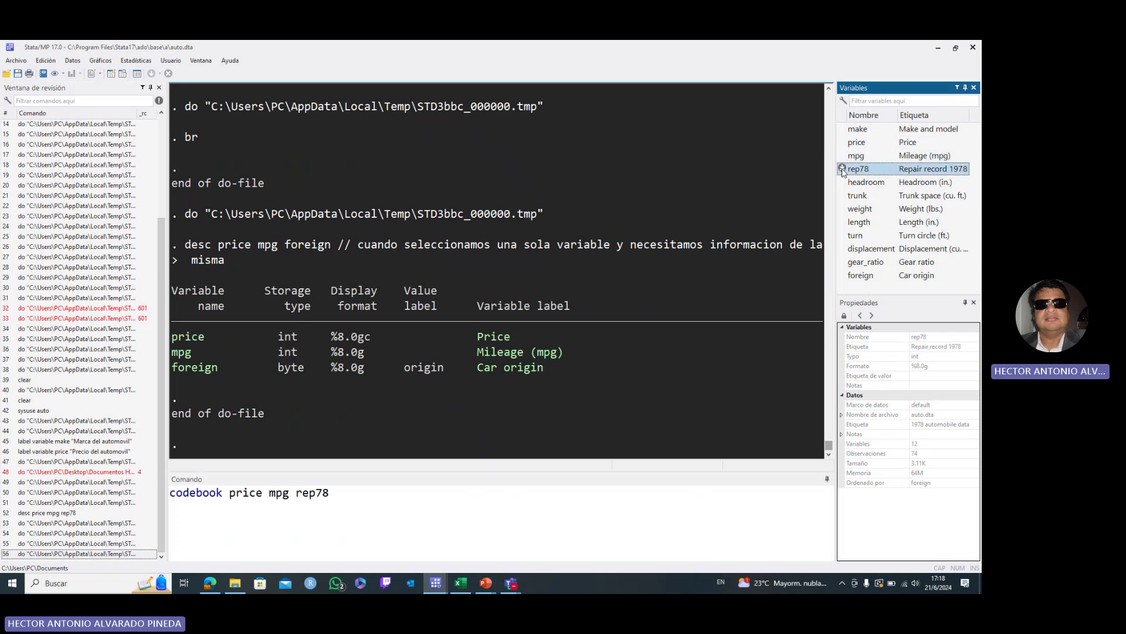
left_click(343, 495)
key("Return")
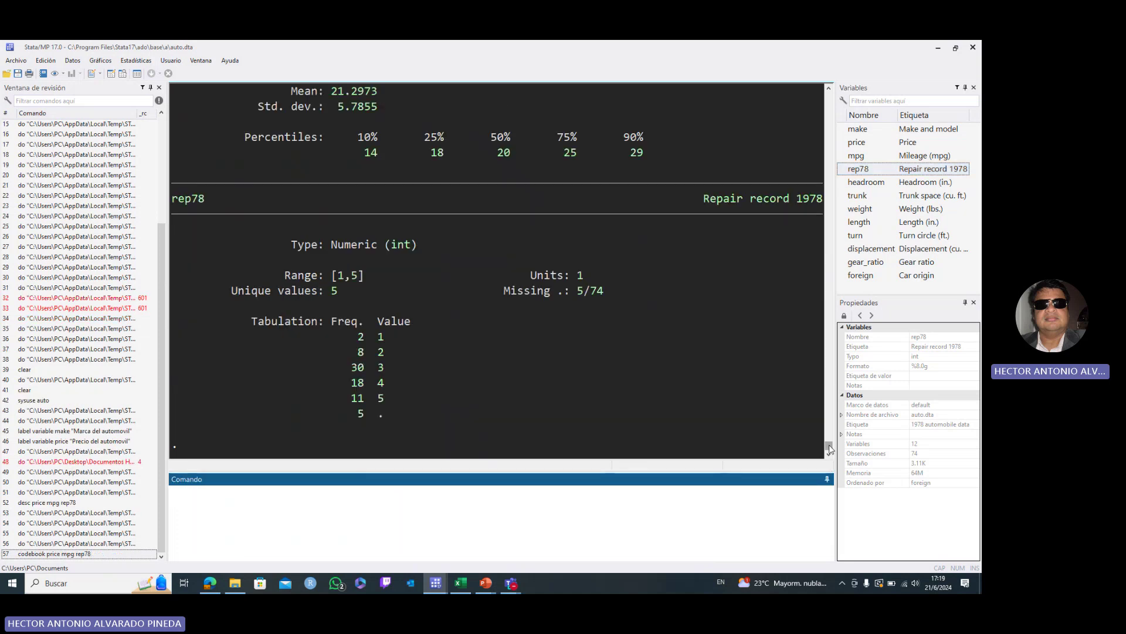
Step: Examine the codebook output for price, mpg and rep78, including ranges, missing values, percentiles and the tabulation
left_click_drag(830, 449, 832, 439)
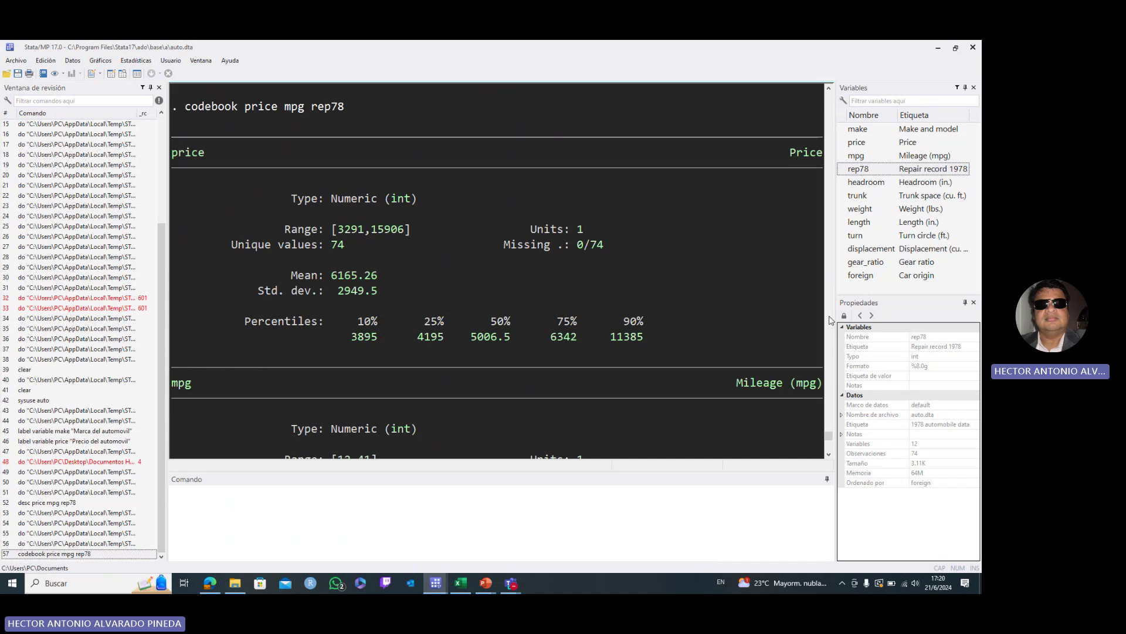
scroll(829, 447, "down", 4)
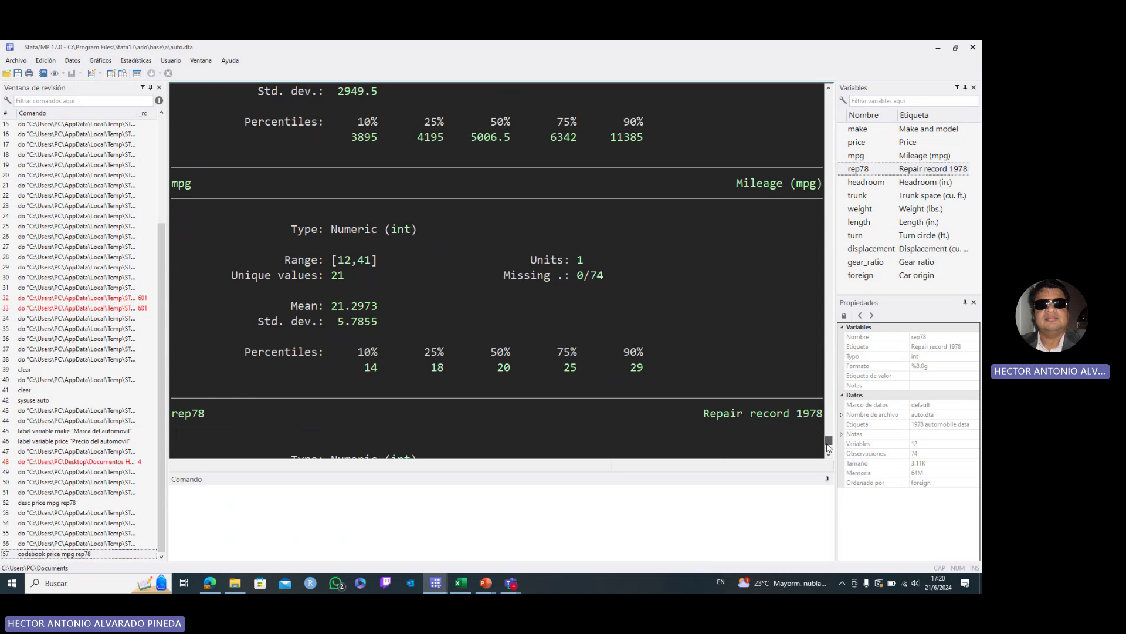
left_click_drag(829, 447, 827, 455)
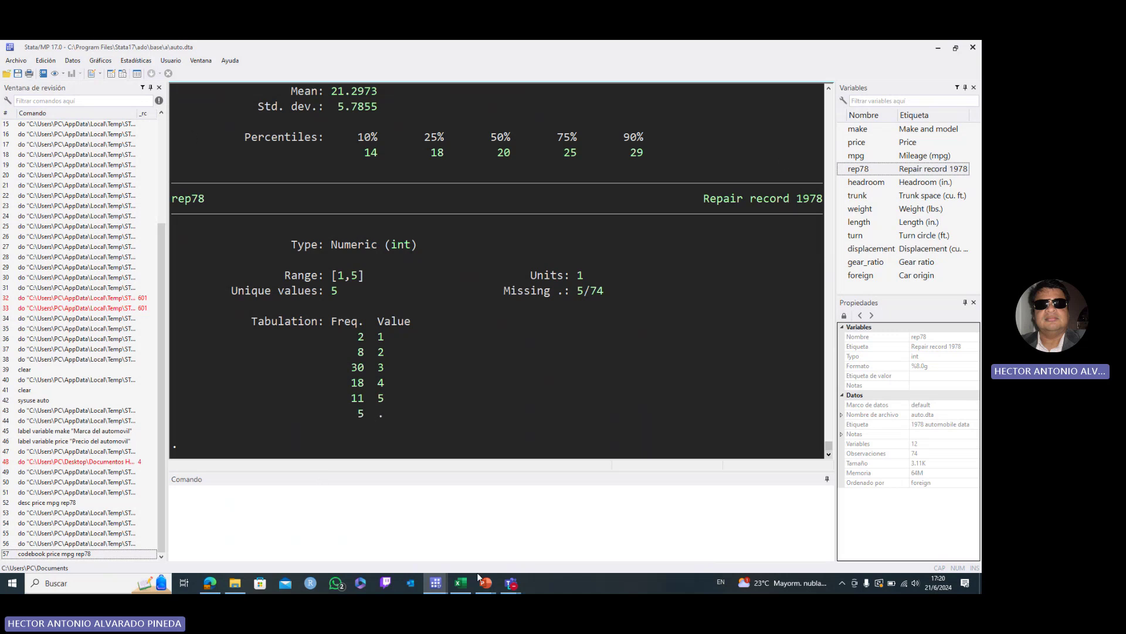
Step: Add codebook price mpg rep78 on line 16 of the untitled do-file, after a blank line
mouse_move(435, 583)
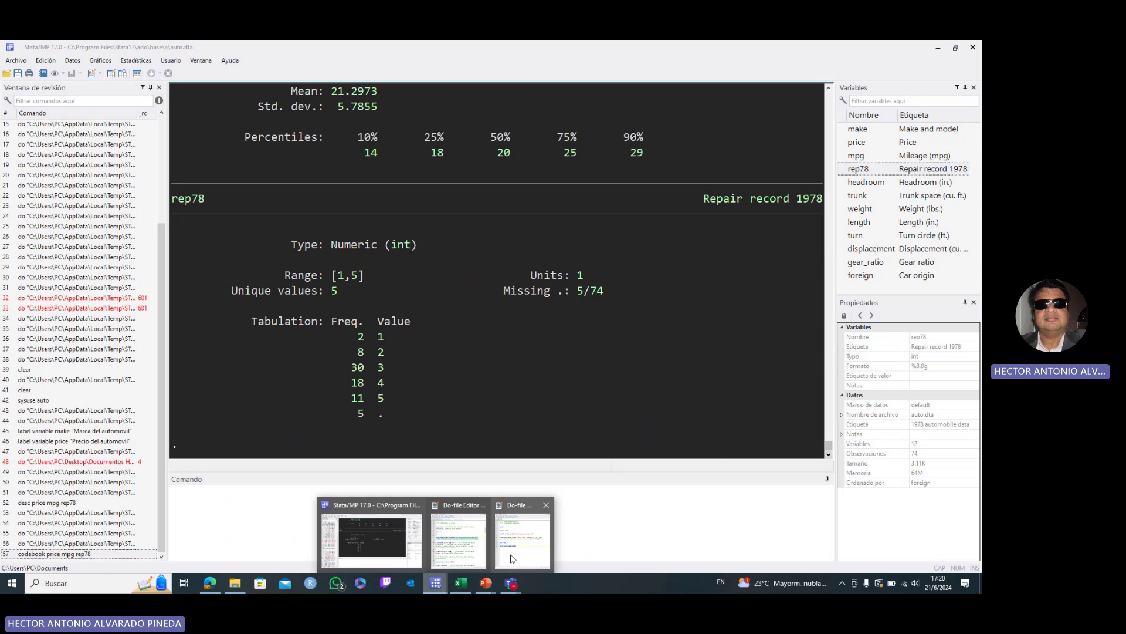
left_click(463, 567)
left_click(579, 384)
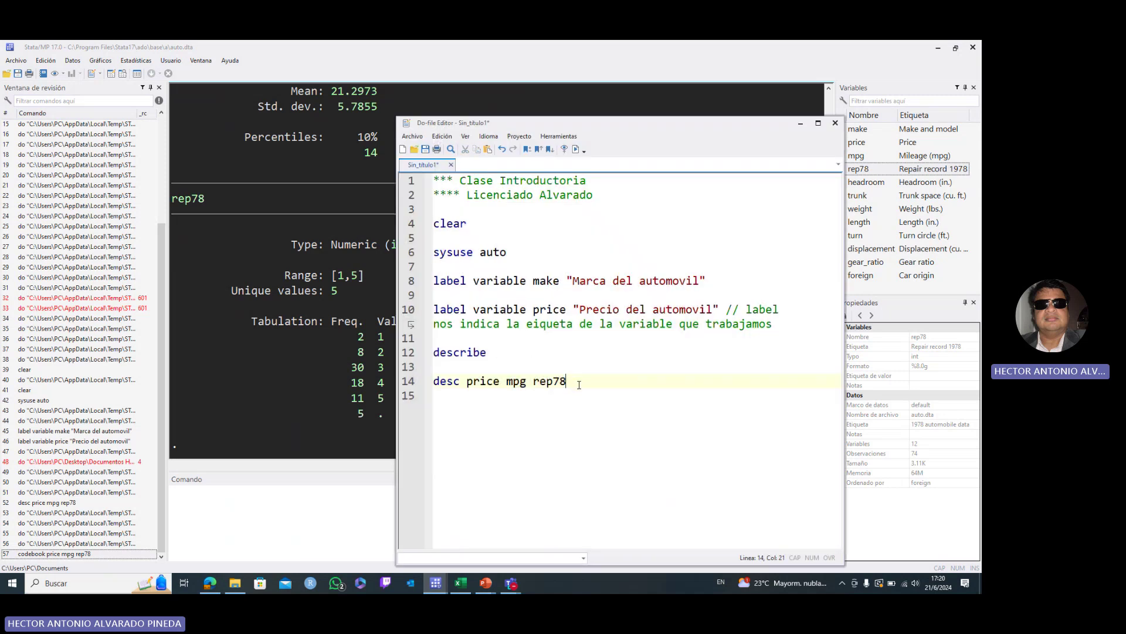
key("Return")
key("Return")
type("co")
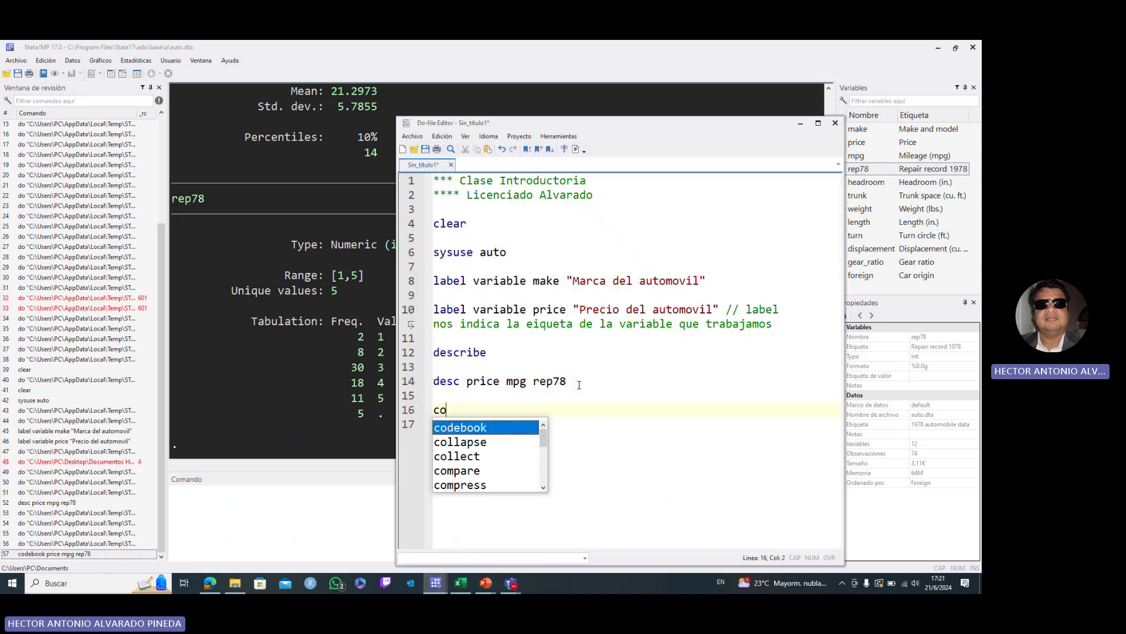
type("deboo")
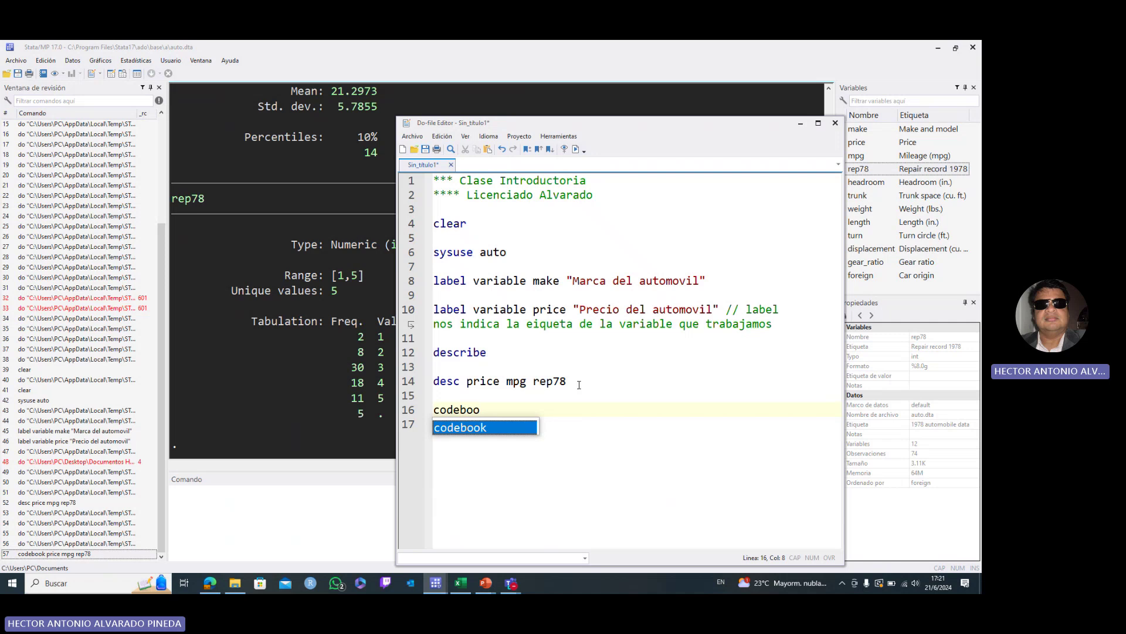
type("k")
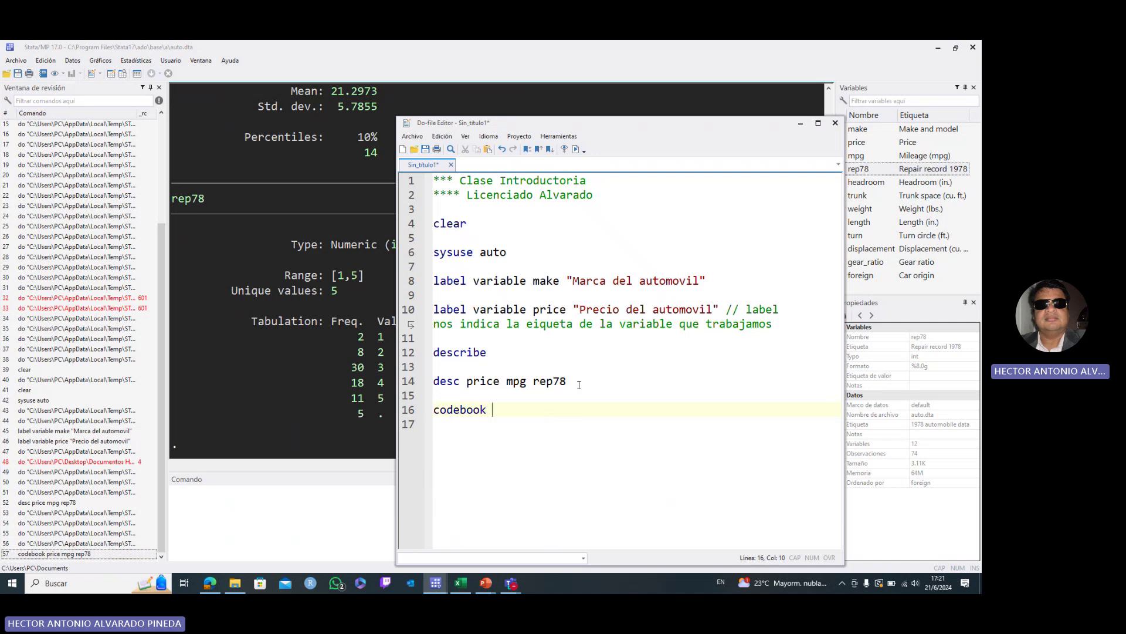
type(" pr")
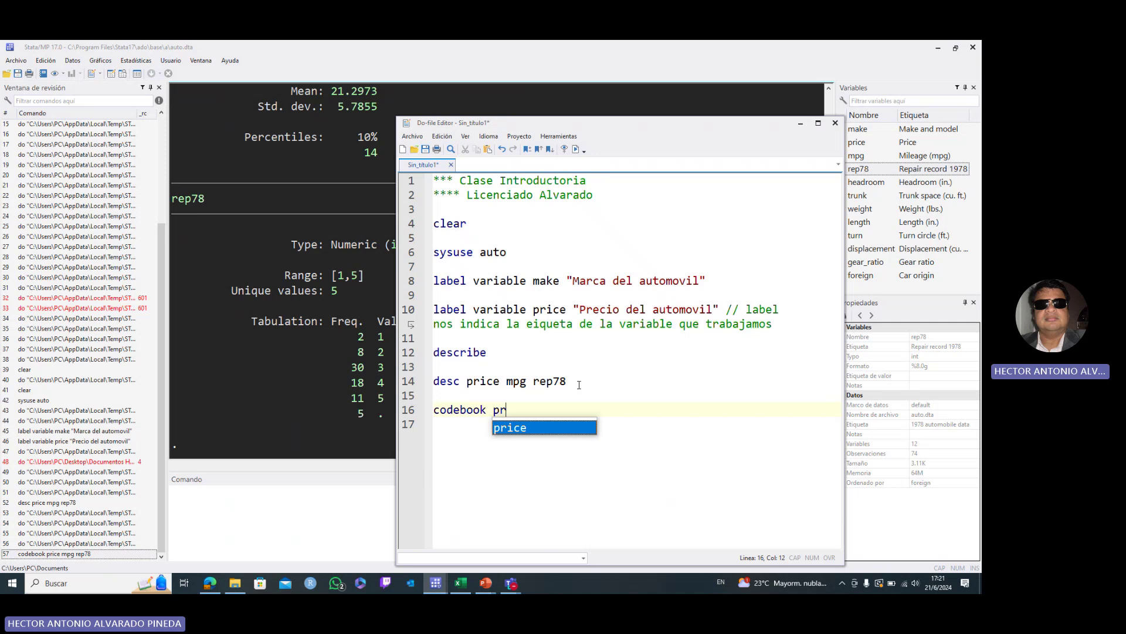
type("ice mpg")
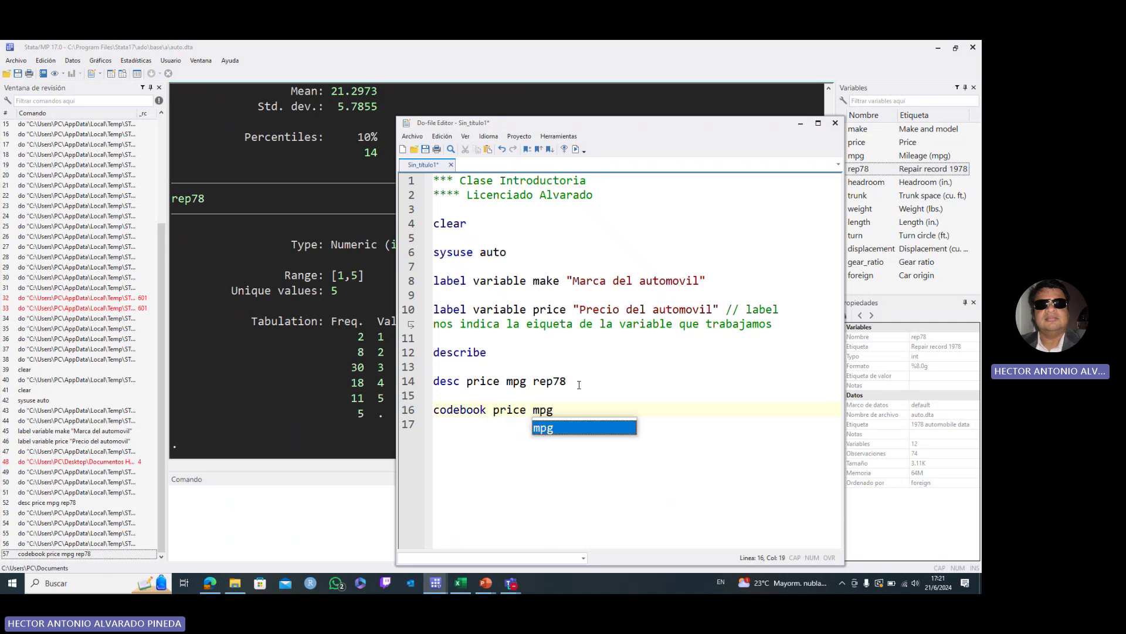
type(" rep")
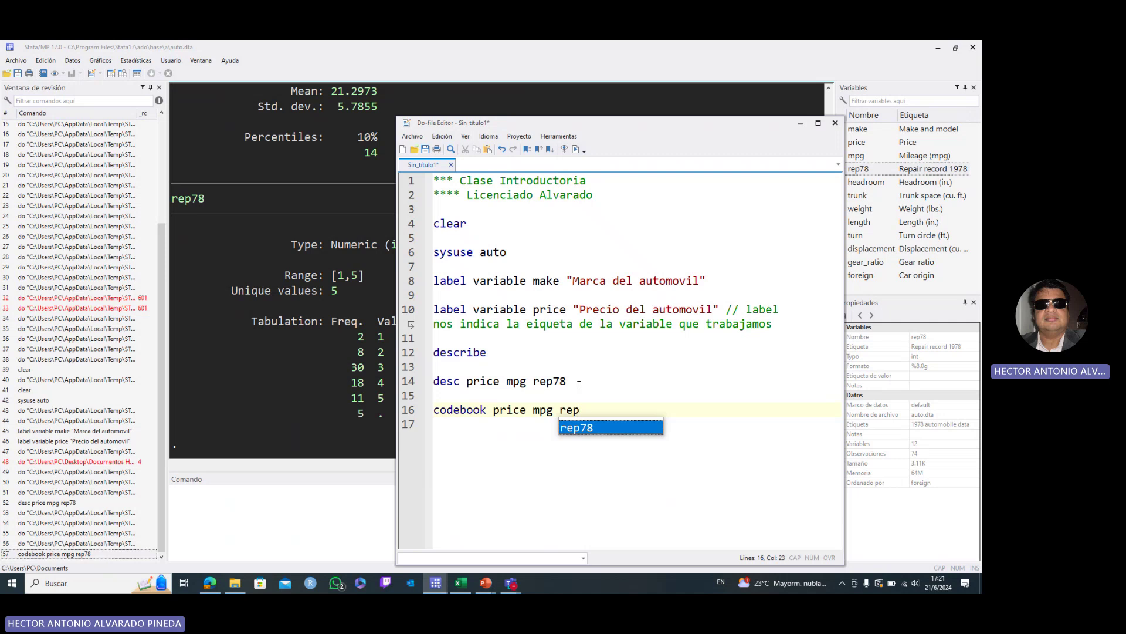
type("78")
left_click(583, 477)
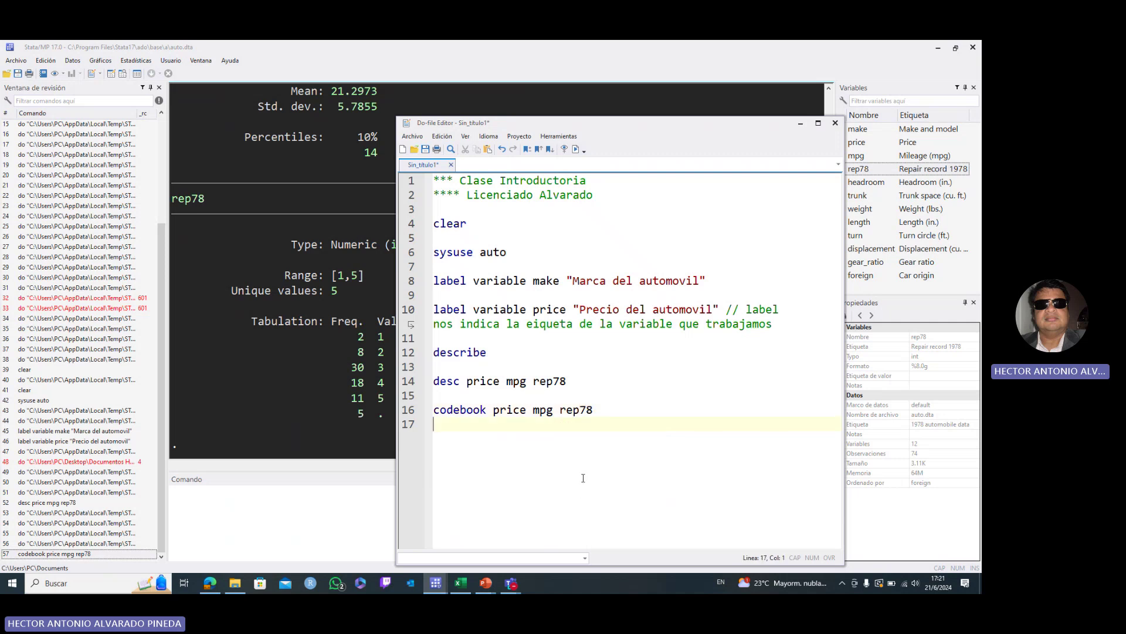
Step: Save the untitled do-file as Clase prueba.do in the Practico folder, replacing the existing file
left_click(426, 149)
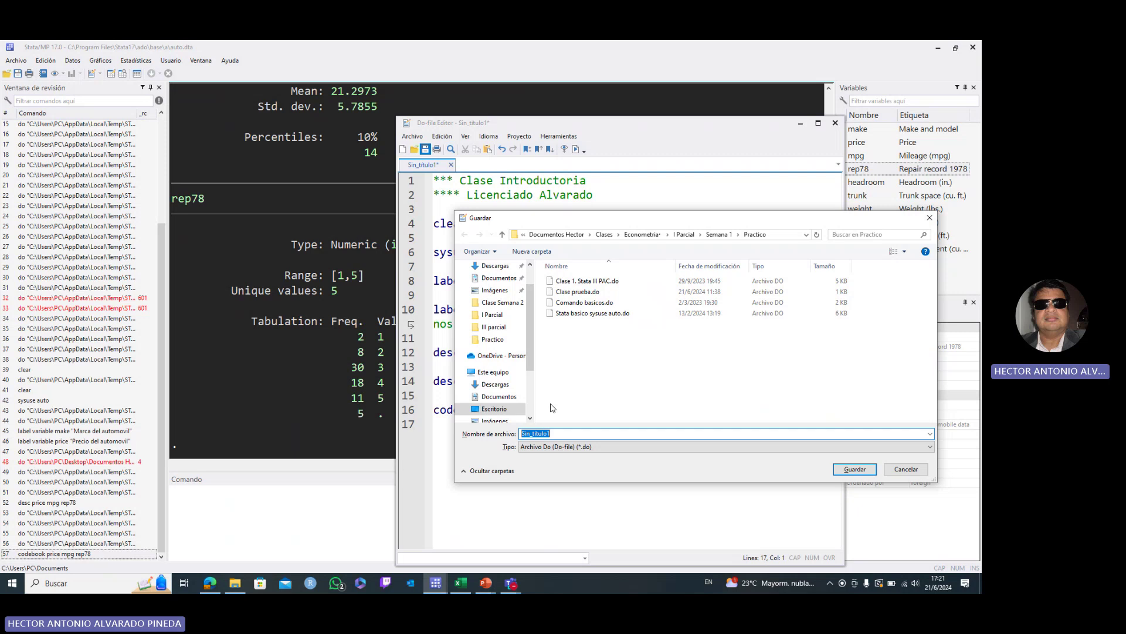
type("Clase")
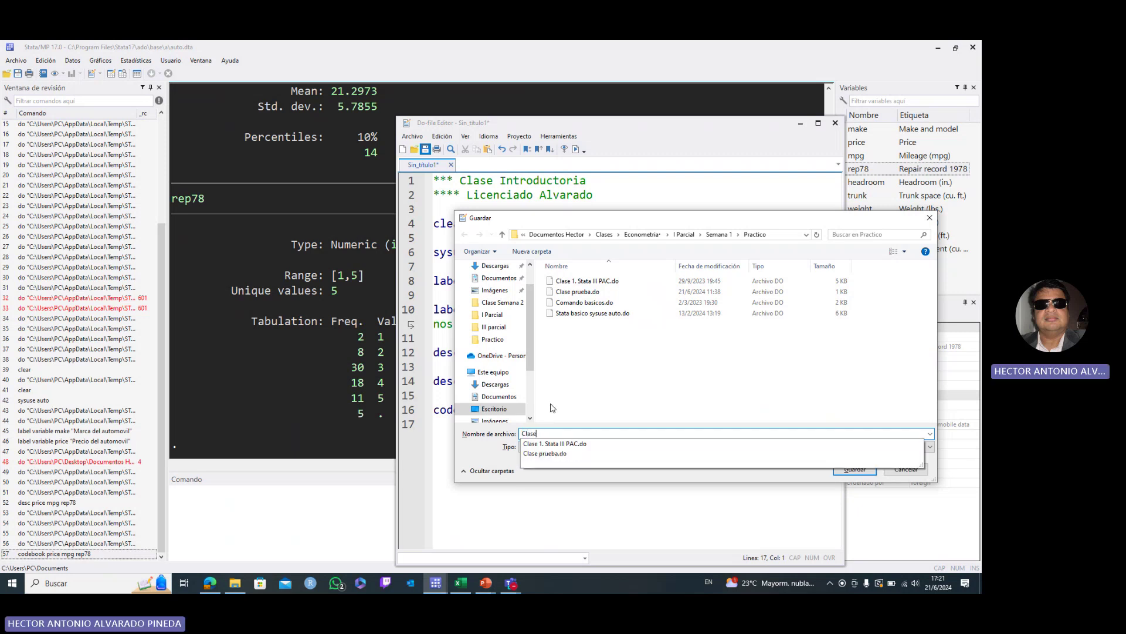
left_click(558, 454)
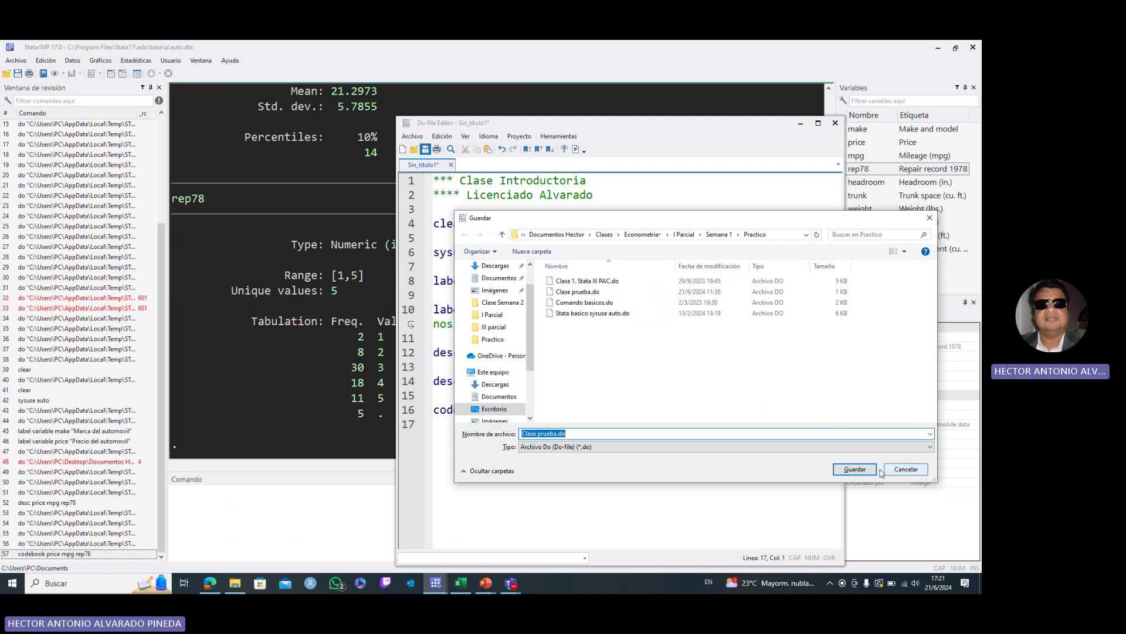
left_click(855, 470)
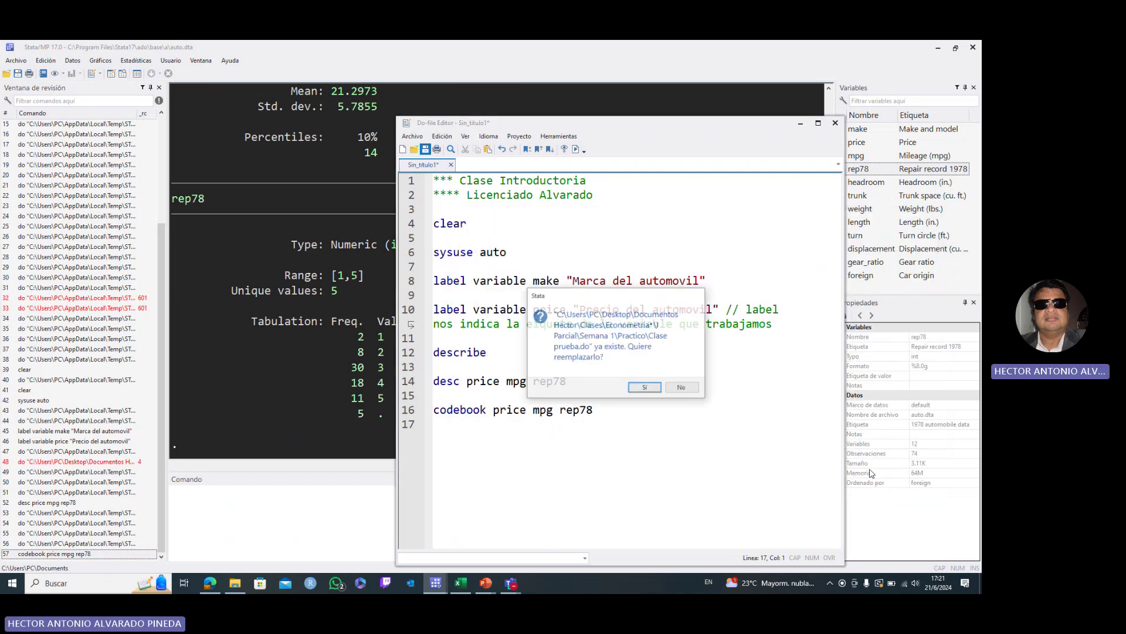
left_click(645, 388)
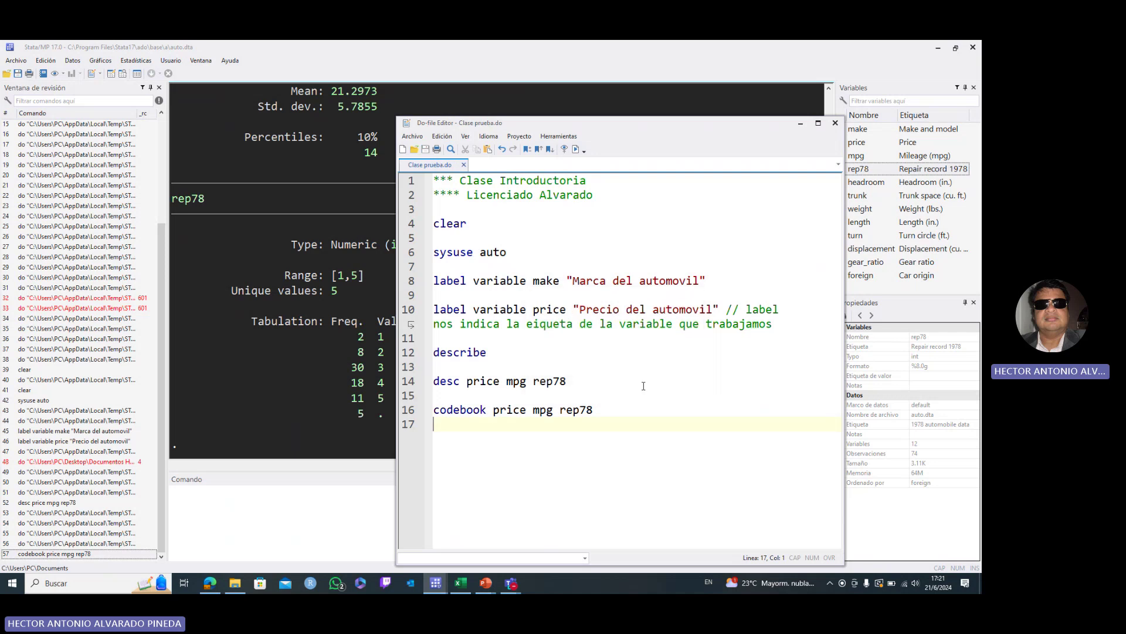
Step: Consult the list line in the Clase 1 do-file, and run list on the whole dataset in the main Stata window
left_click(798, 124)
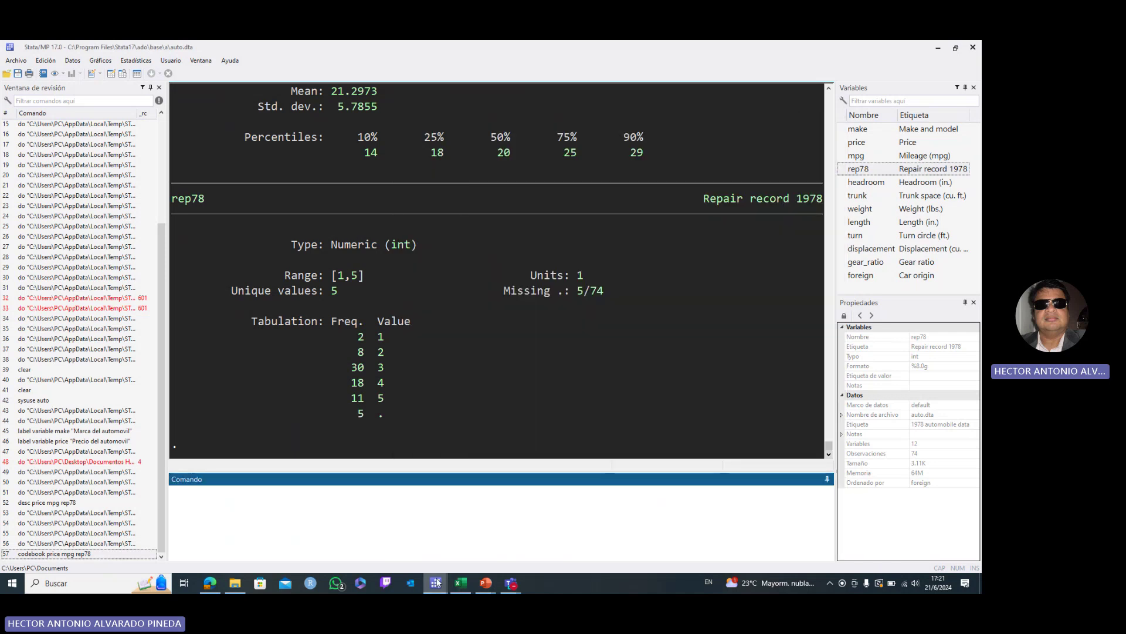
mouse_move(435, 583)
left_click(452, 558)
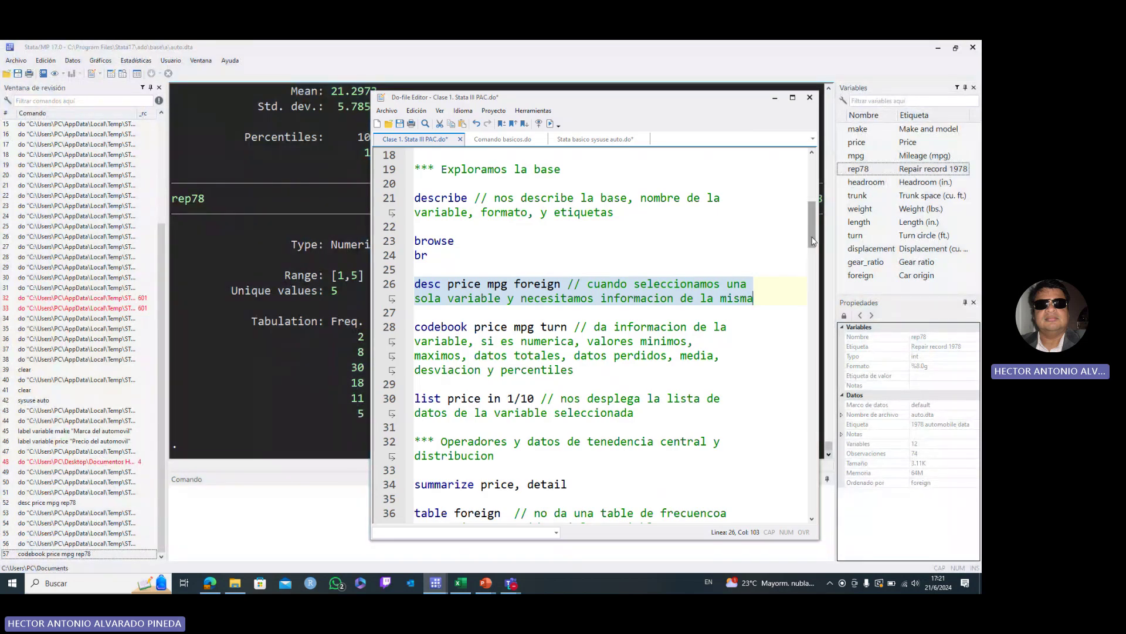
left_click_drag(814, 242, 814, 250)
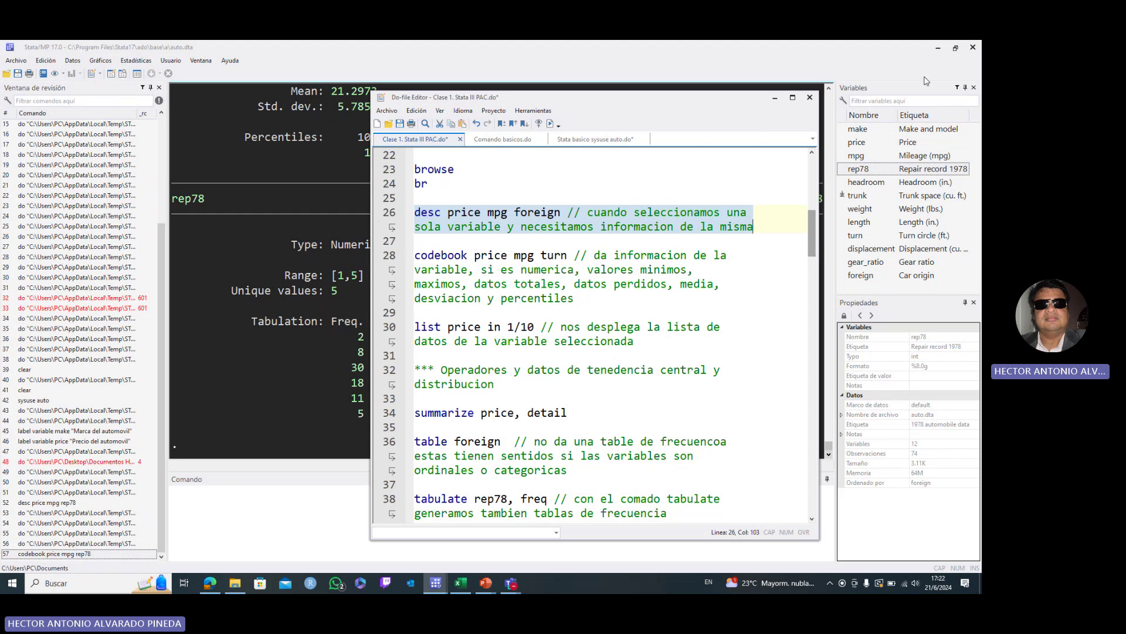
left_click(774, 97)
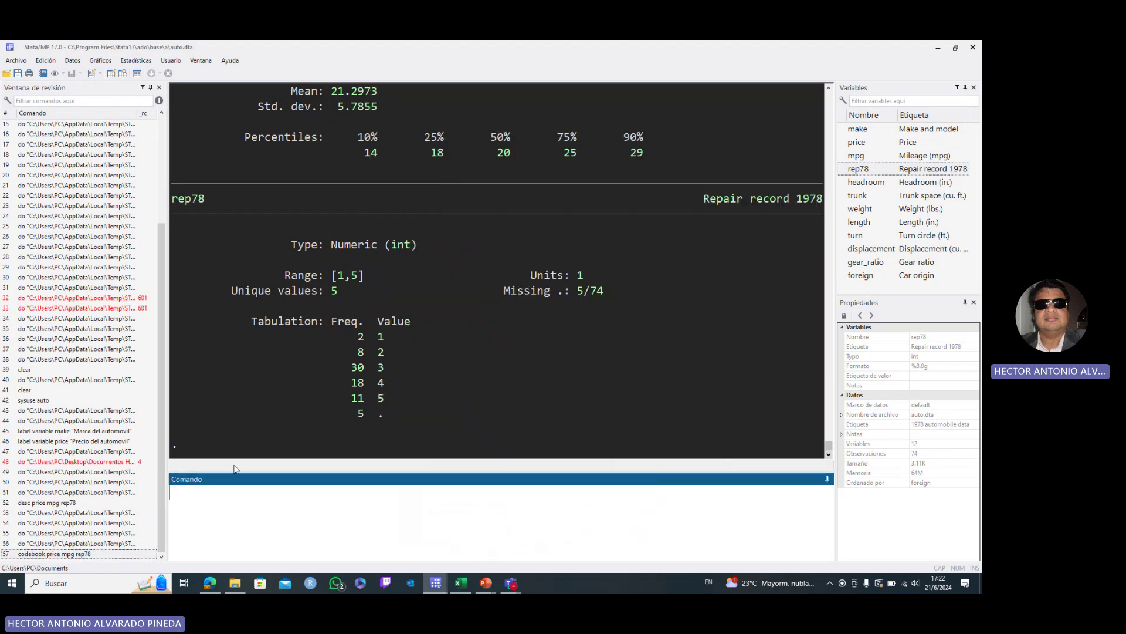
type("list")
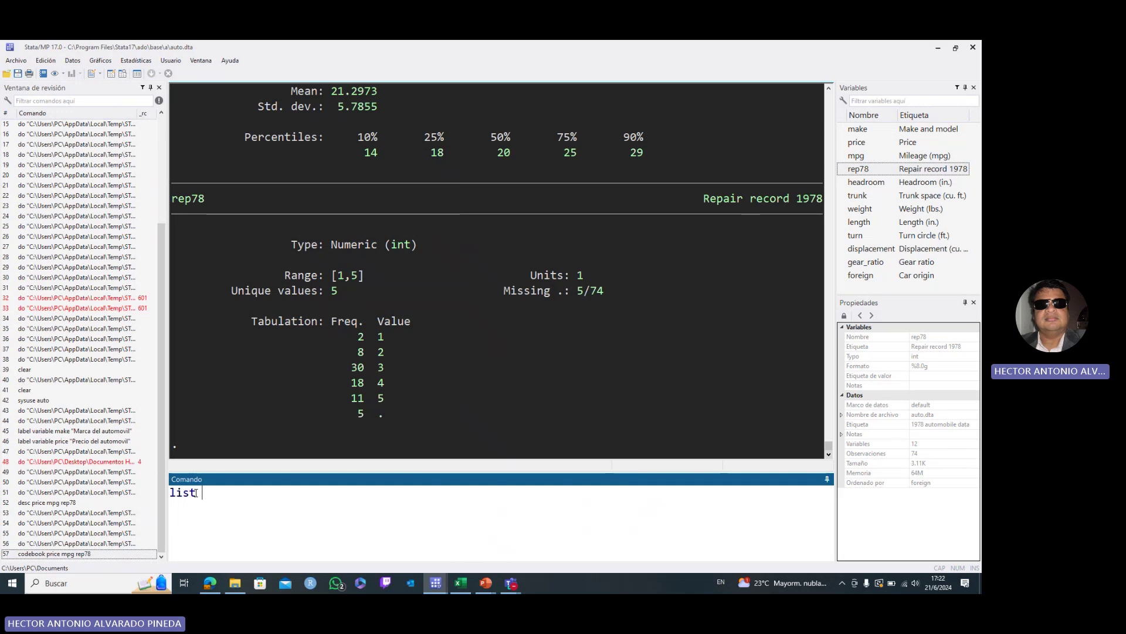
key("Return")
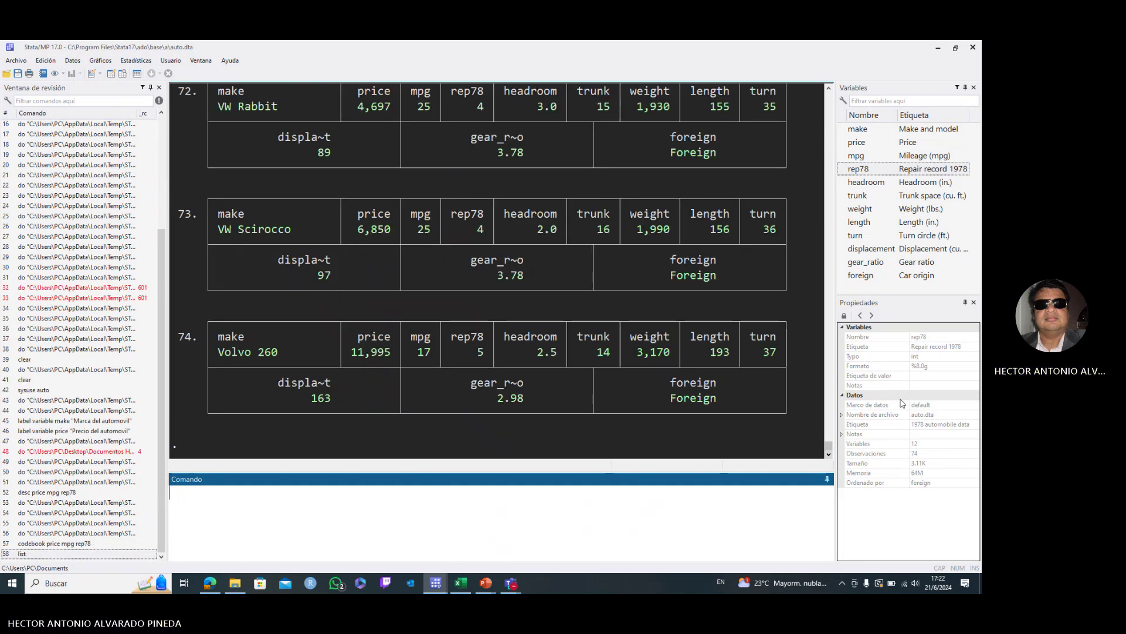
mouse_move(829, 446)
left_mouse_down()
mouse_move(830, 434)
mouse_move(833, 448)
left_mouse_up()
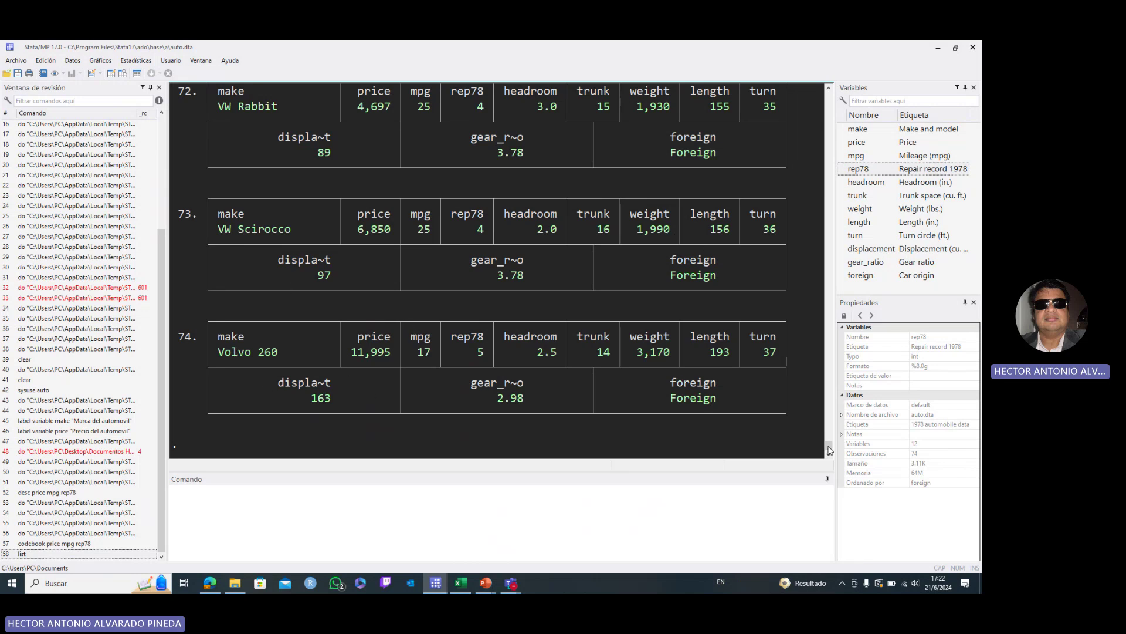
mouse_move(829, 448)
left_mouse_down()
mouse_move(818, 322)
mouse_move(819, 449)
left_mouse_up()
Step: Run list price in 1/10 in the main Stata window, checking the syntax against line 30 of the Clase 1 do-file
left_click(204, 497)
type("lis")
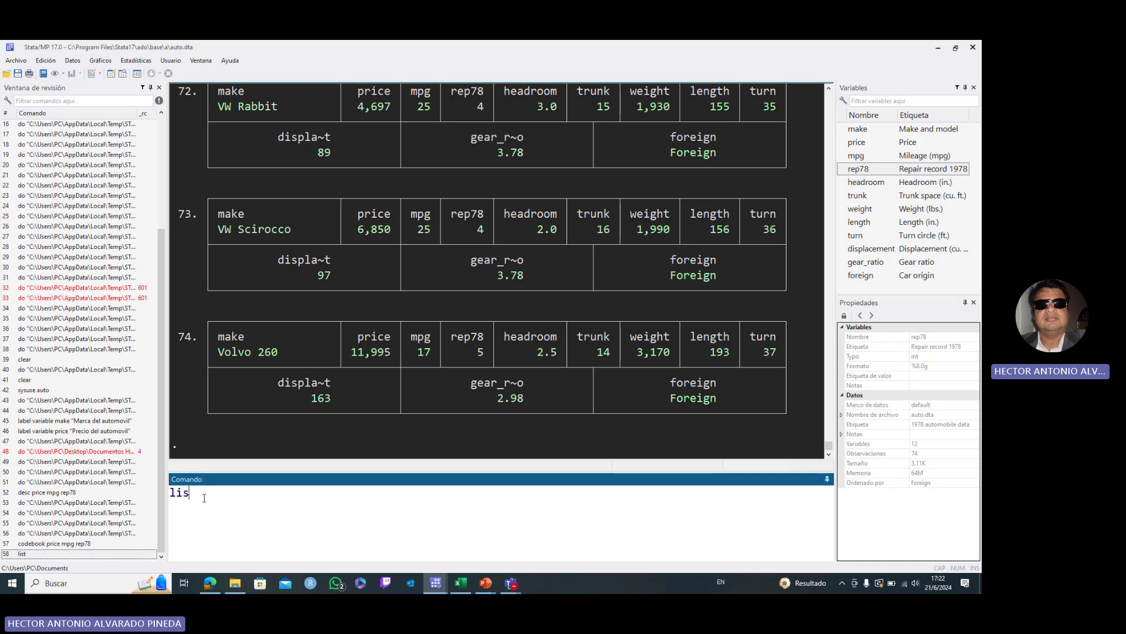
type("t price in")
type("1")
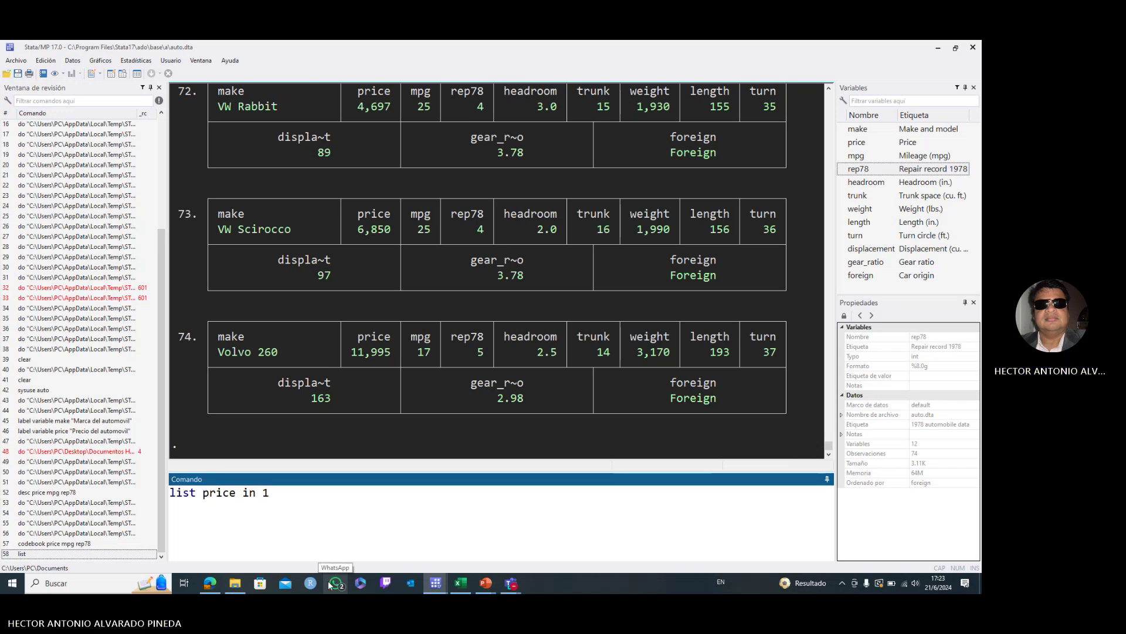
type("/10")
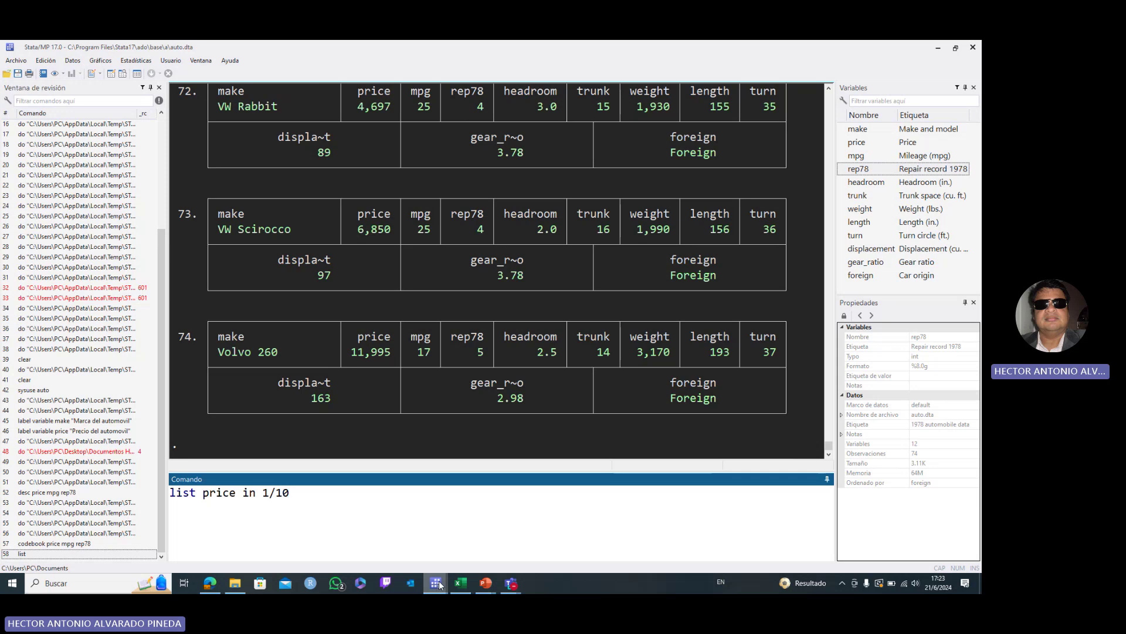
mouse_move(435, 583)
left_click(479, 552)
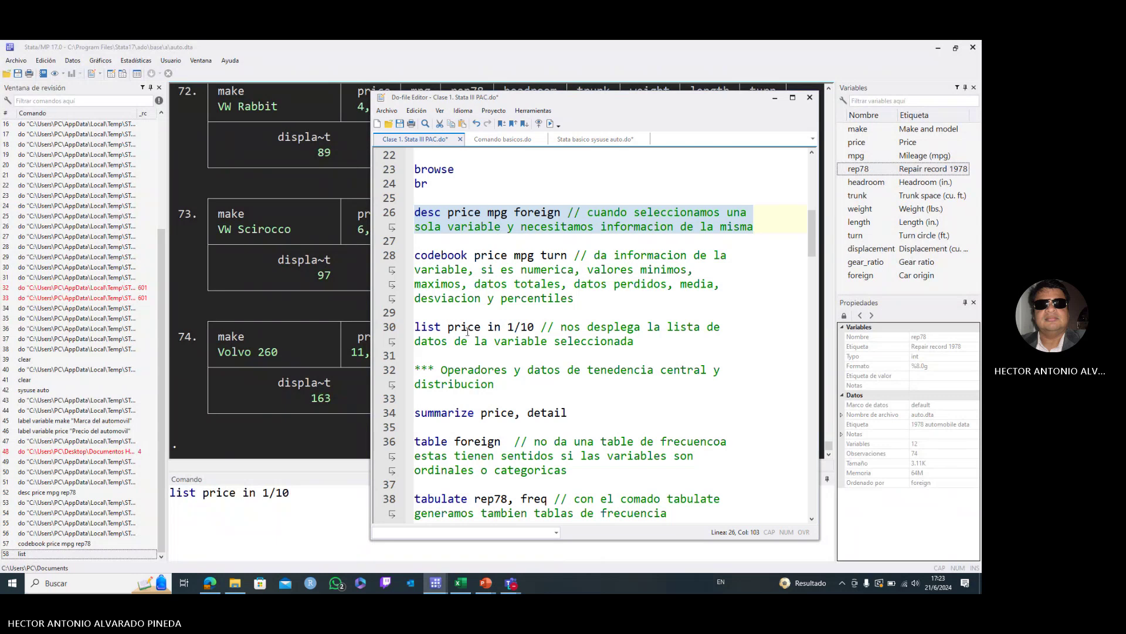
left_click(774, 98)
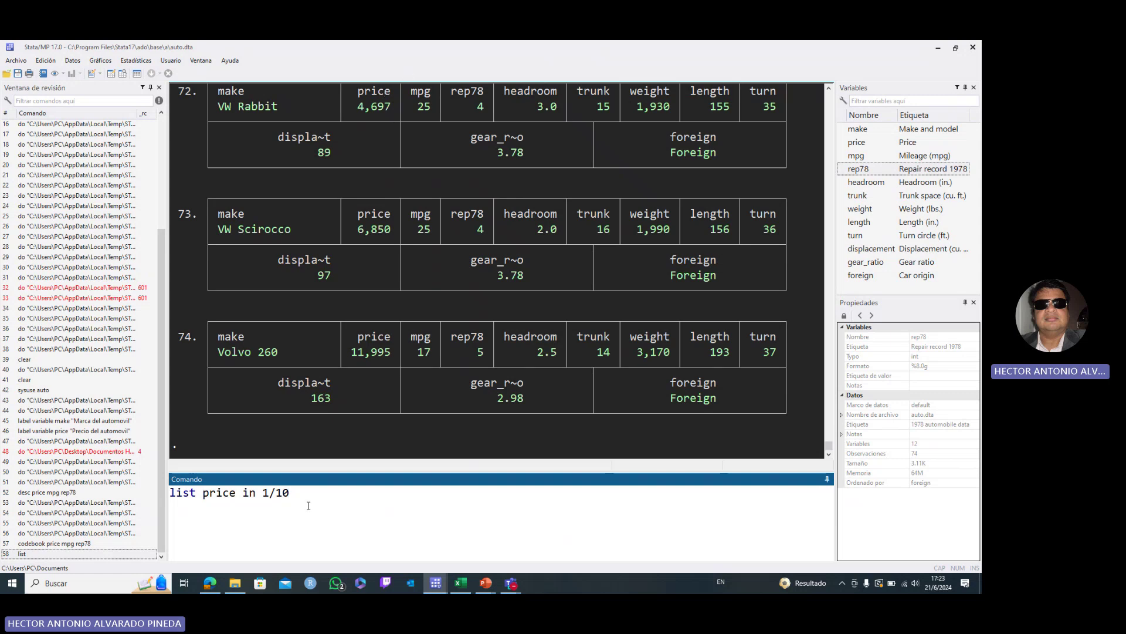
key("Return")
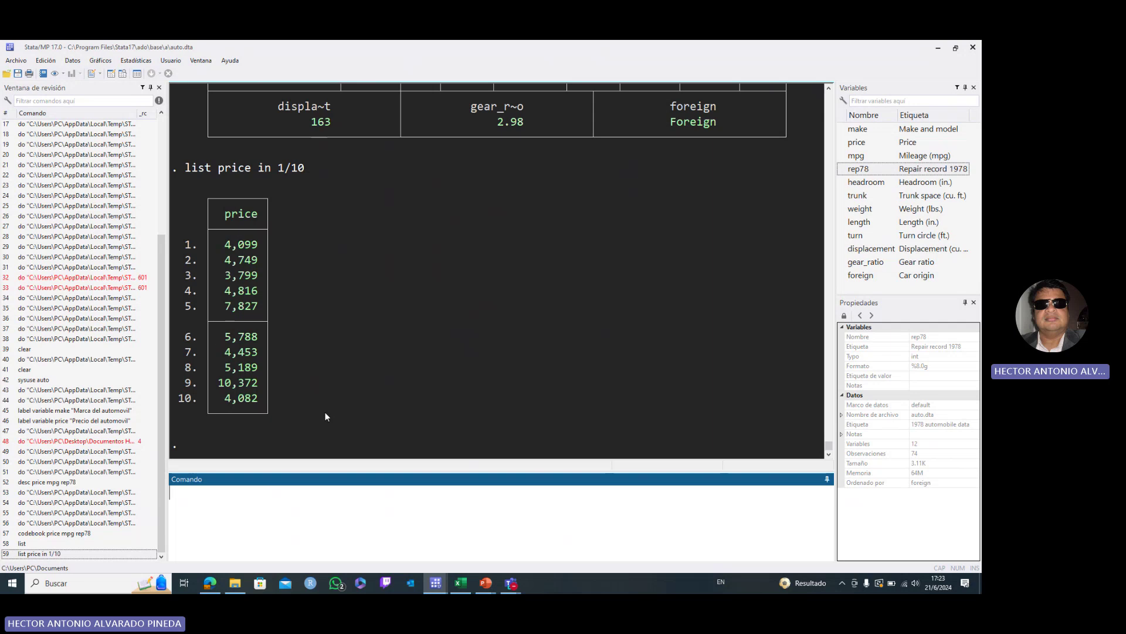
Step: Add list price followed by a // comment marker on line 18 of Clase prueba.do, after a blank line
left_click(436, 583)
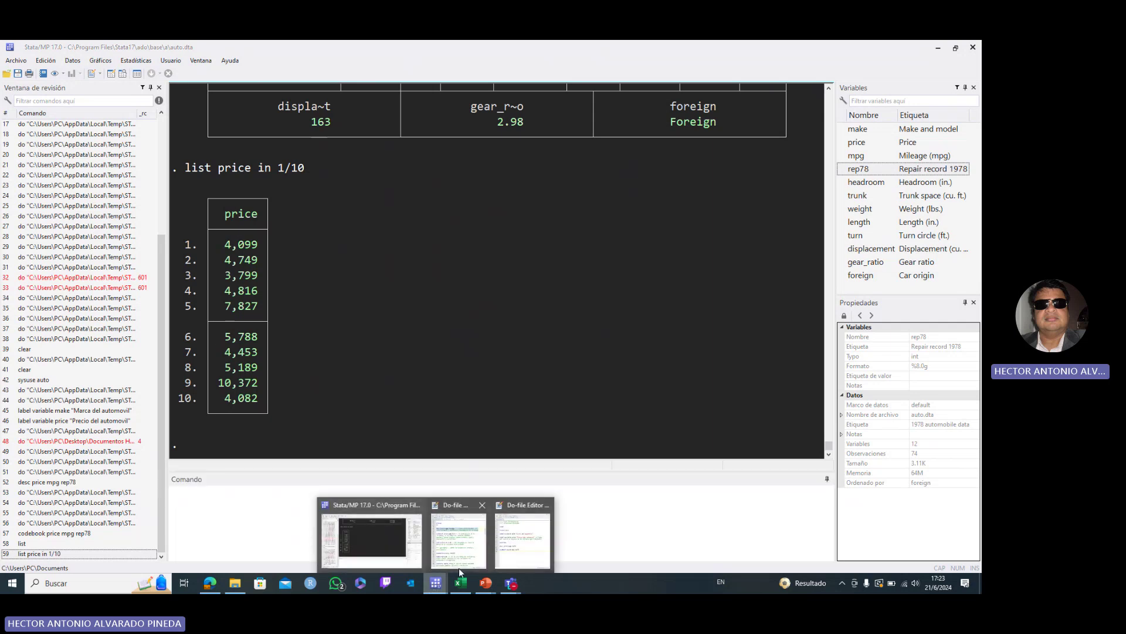
left_click(460, 564)
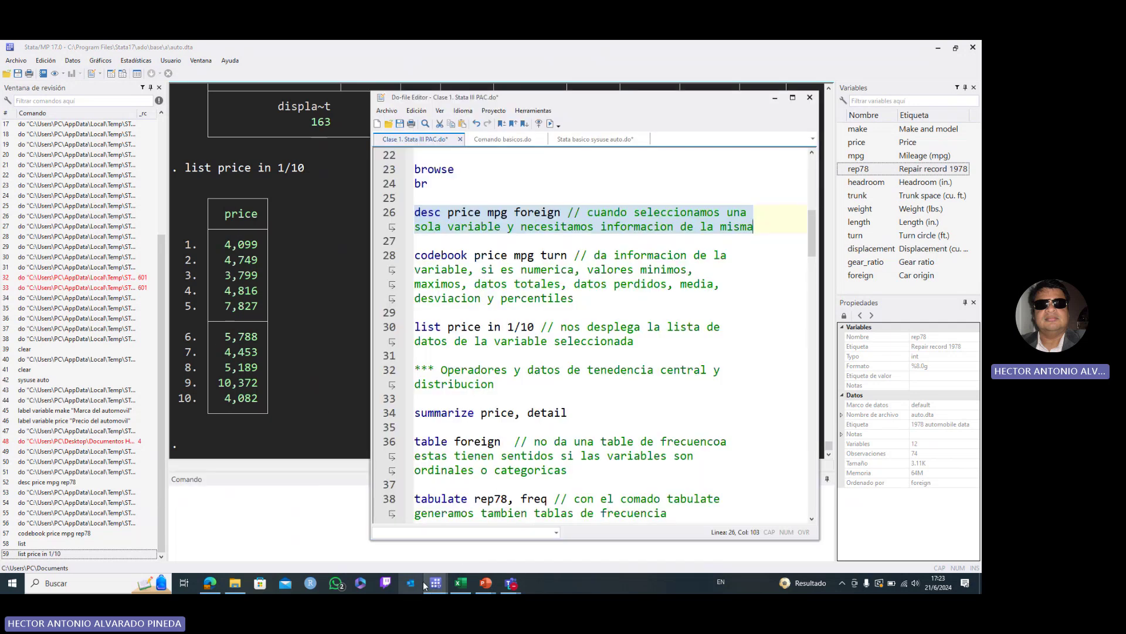
mouse_move(436, 583)
left_click(522, 531)
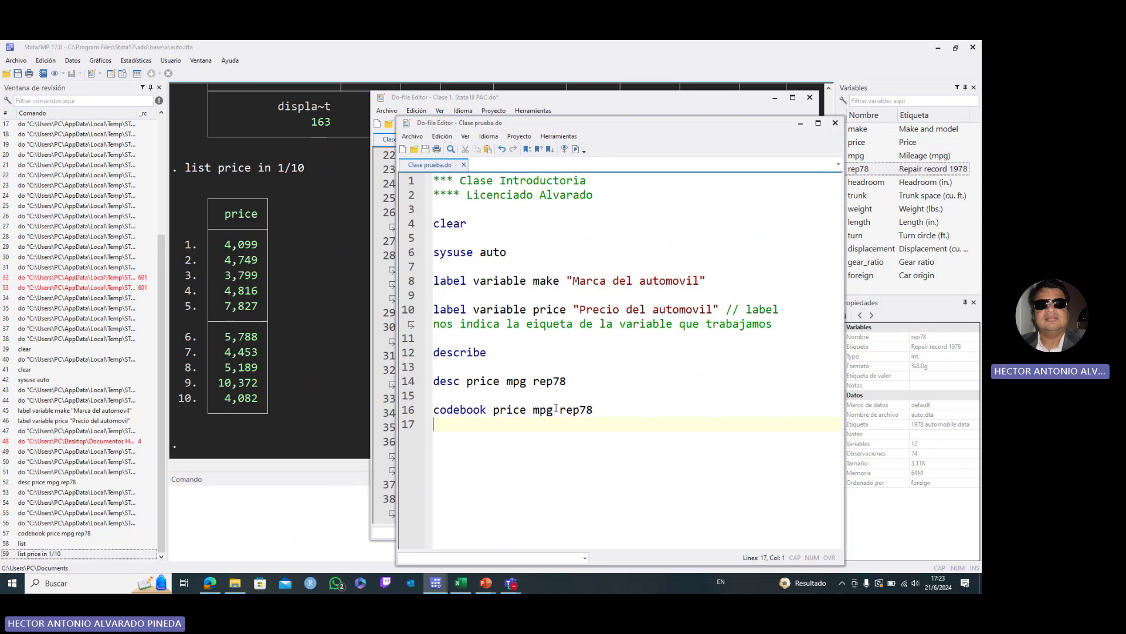
left_click(600, 409)
key("Return")
key("Return")
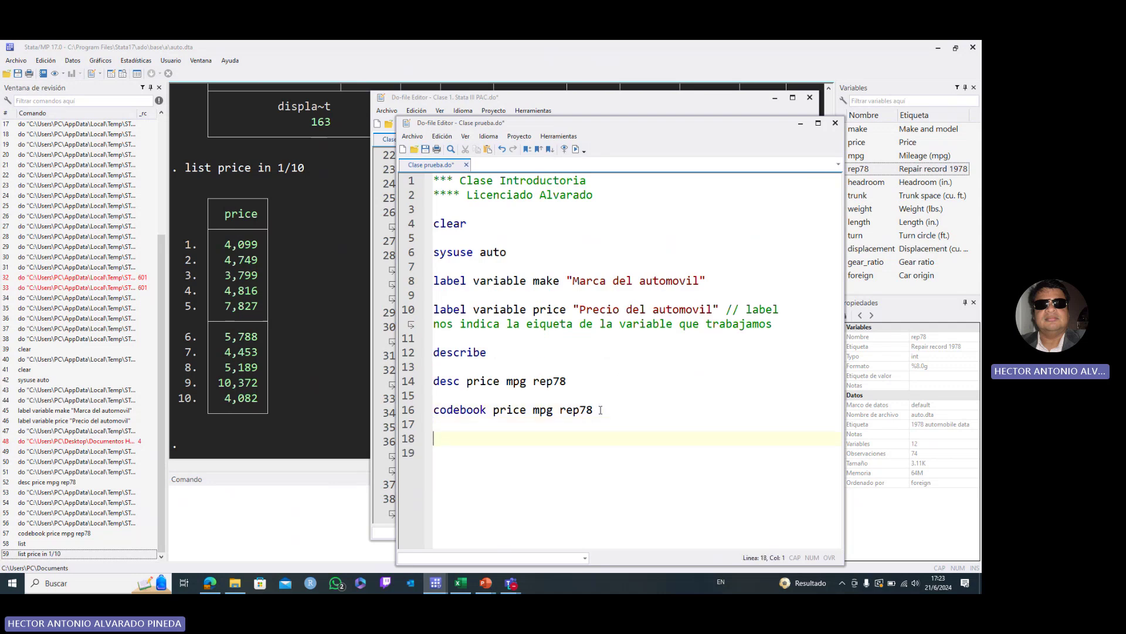
type("list proce //")
left_click(486, 441)
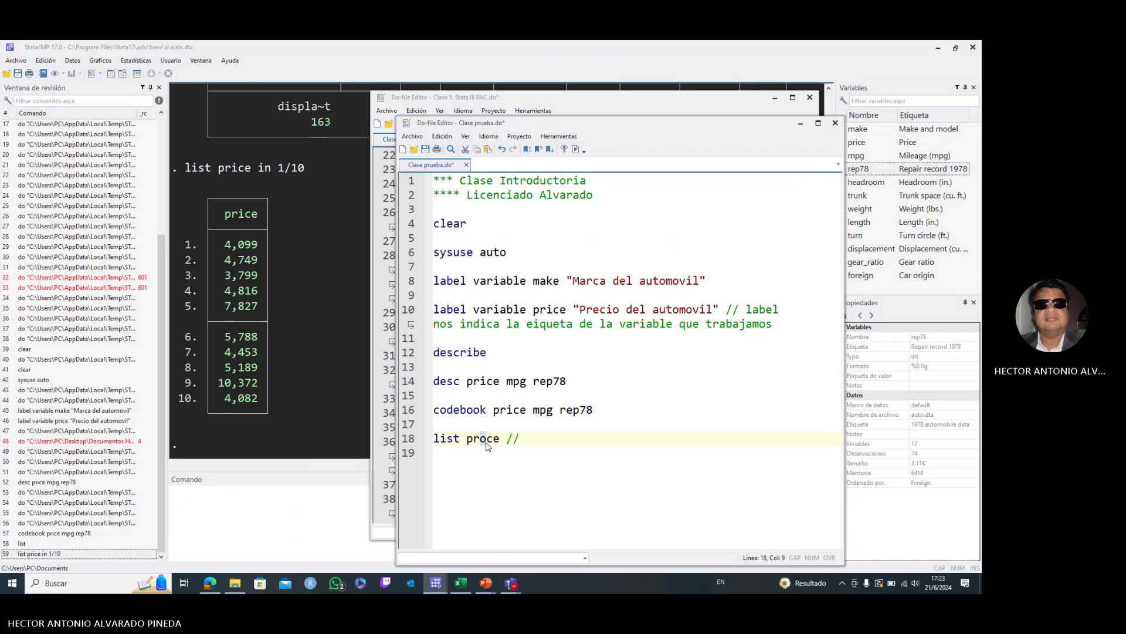
key("BackSpace")
type("i")
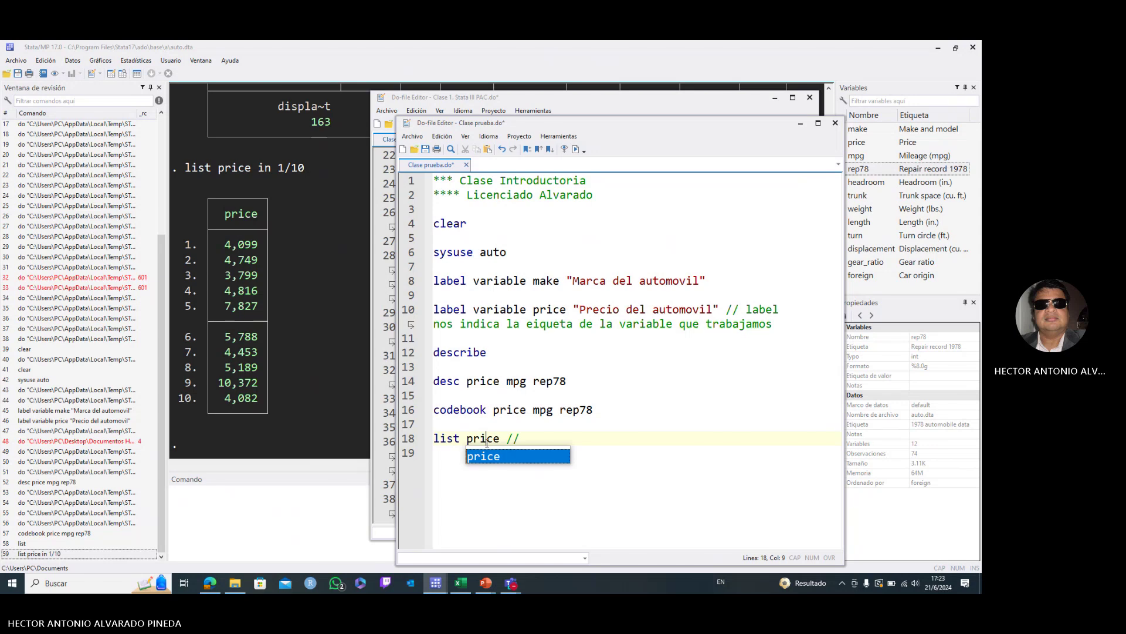
Step: Write the comment "da una lista de los elementos de la variable" after the // on line 18
left_click(530, 439)
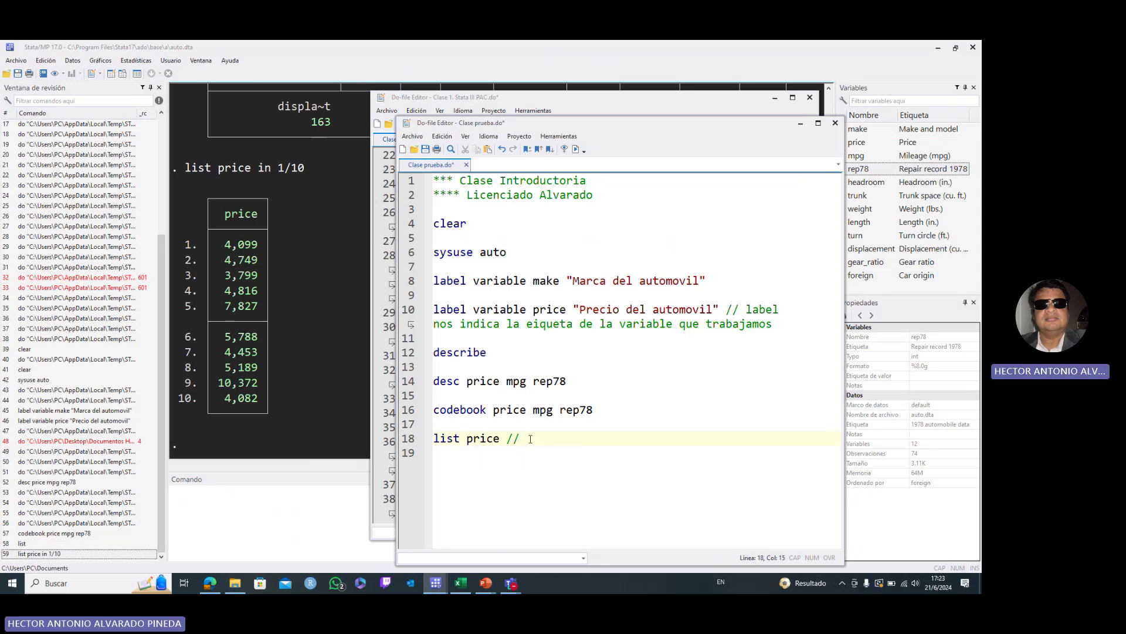
type("da una lis")
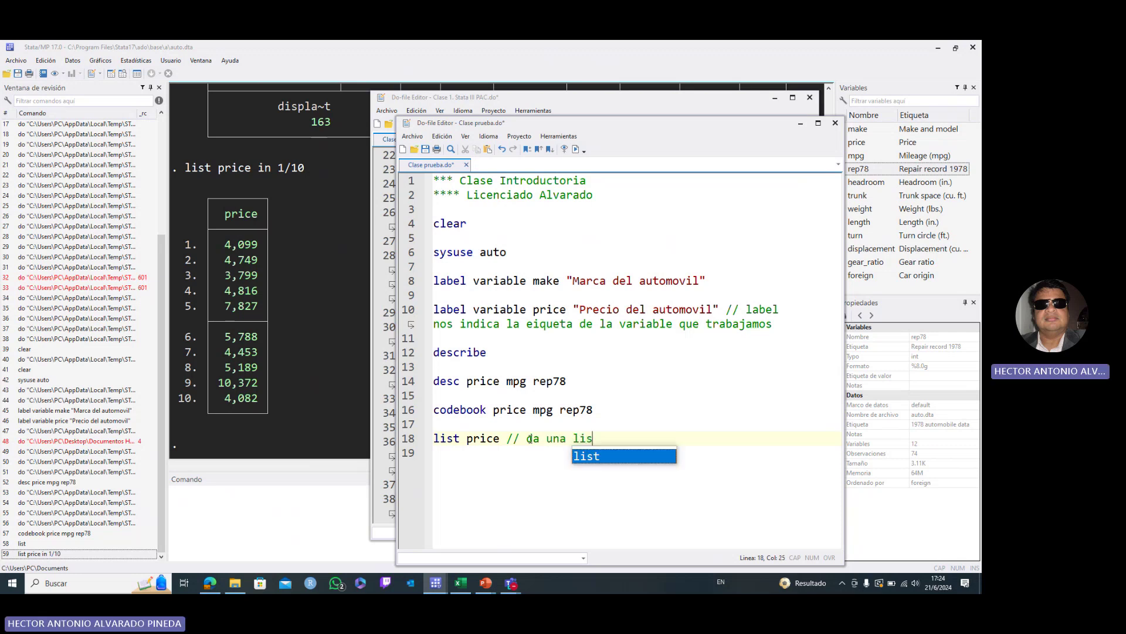
type("ta de l")
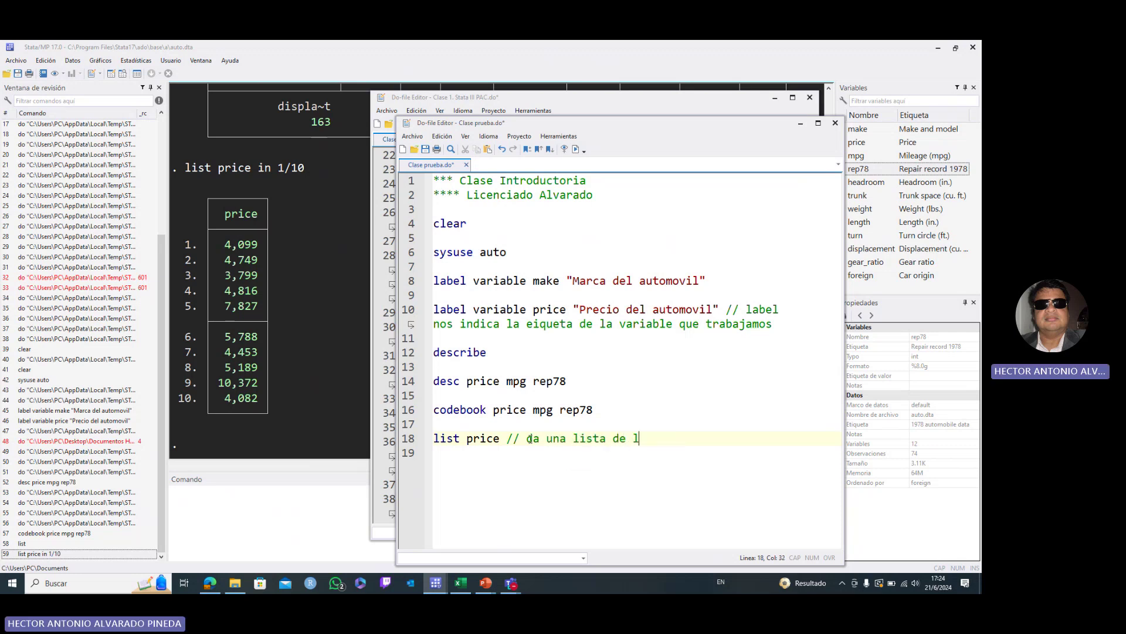
type("os elementos de la var")
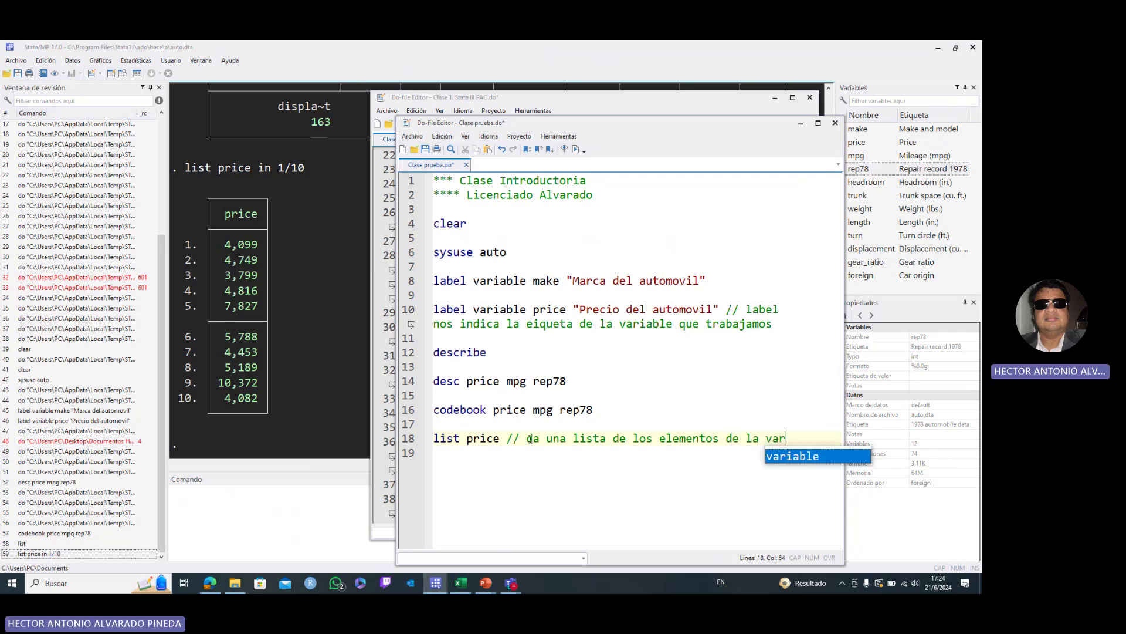
type("iable")
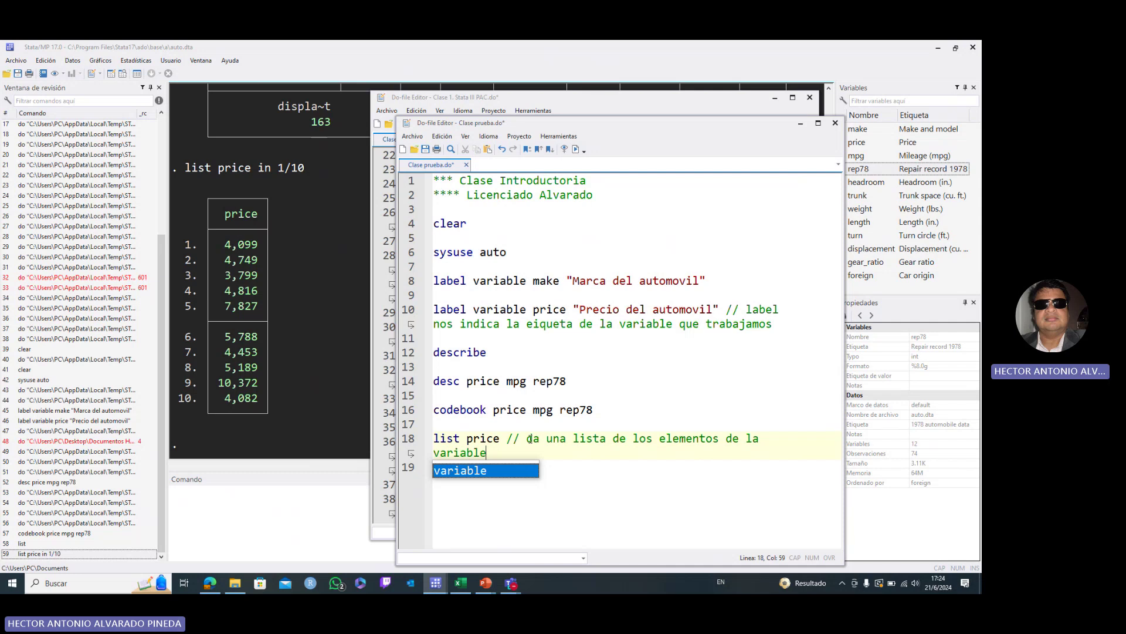
Step: Insert in 1/10 after list price on line 18, and minimize the Clase prueba.do editor
left_click(500, 440)
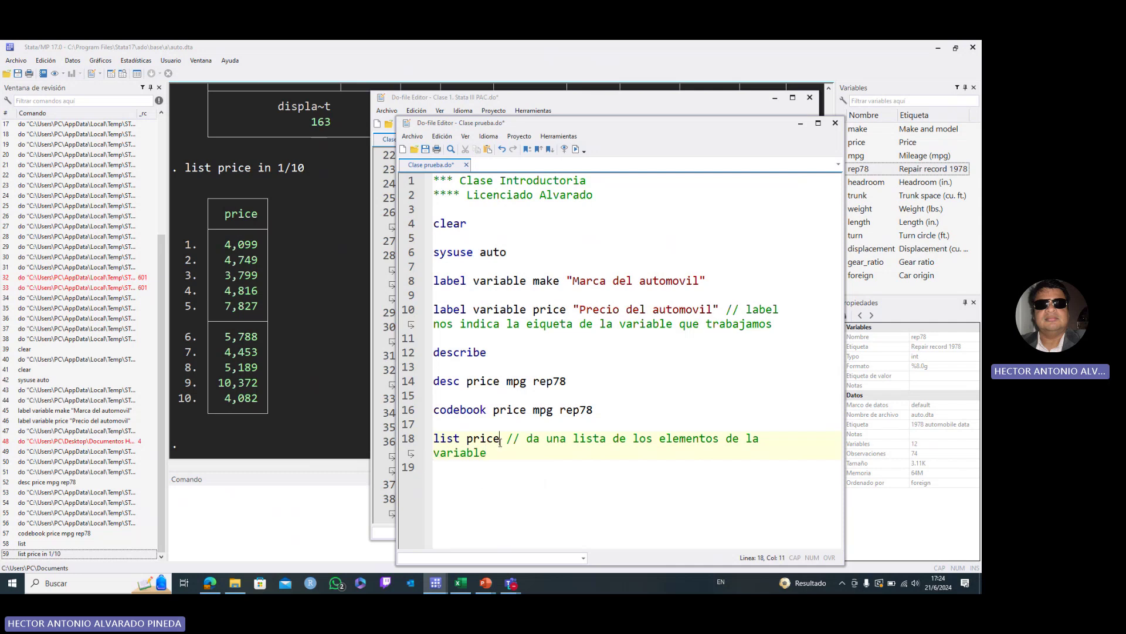
type("in 1")
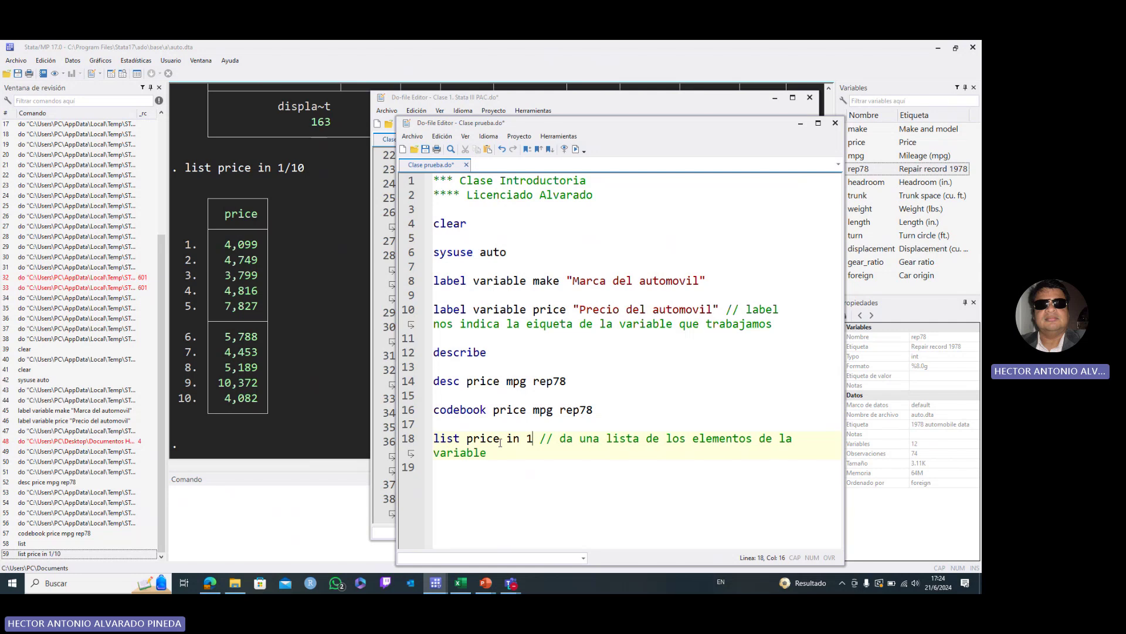
type("/10")
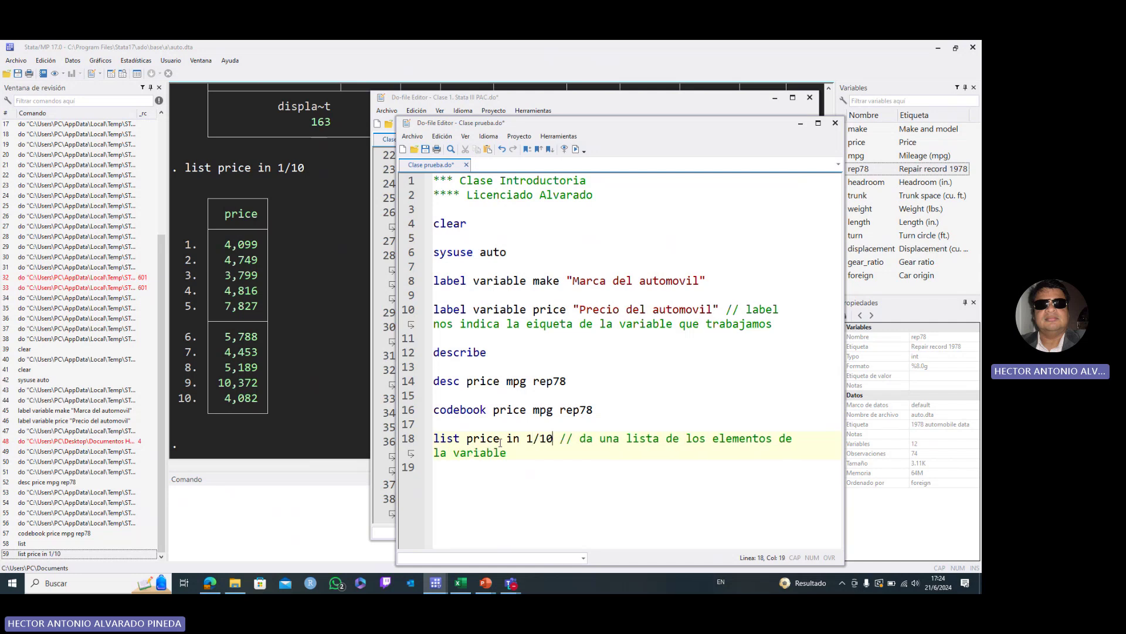
left_click(509, 454)
left_click(801, 125)
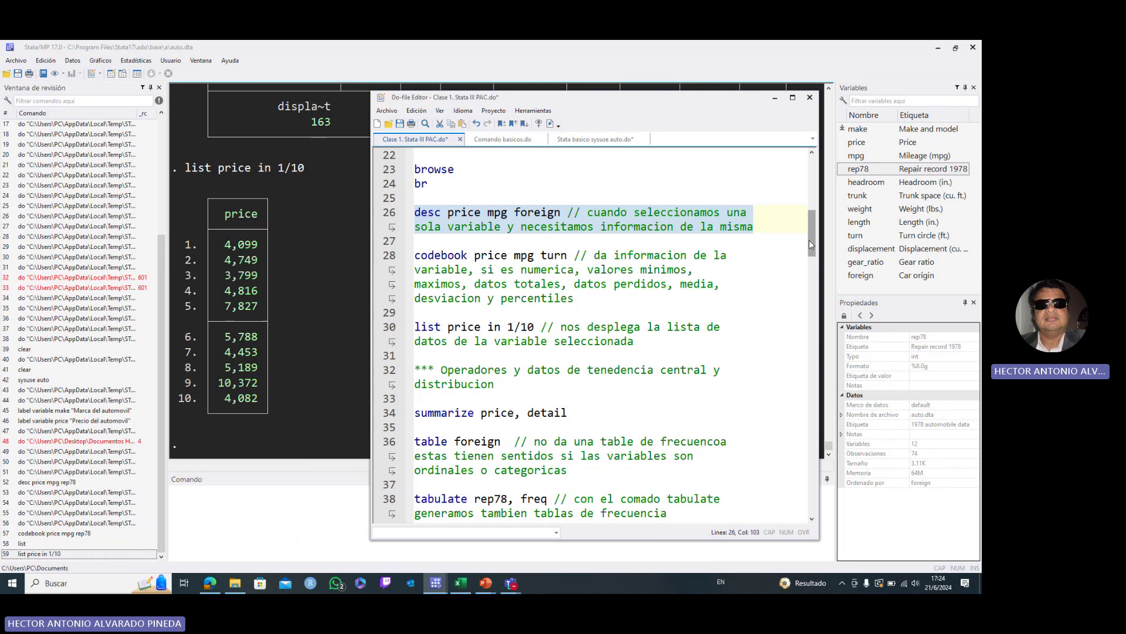
Step: Add the command sum price on its own line above summarize price, detail in the Clase 1 do-file
left_click_drag(814, 246, 814, 266)
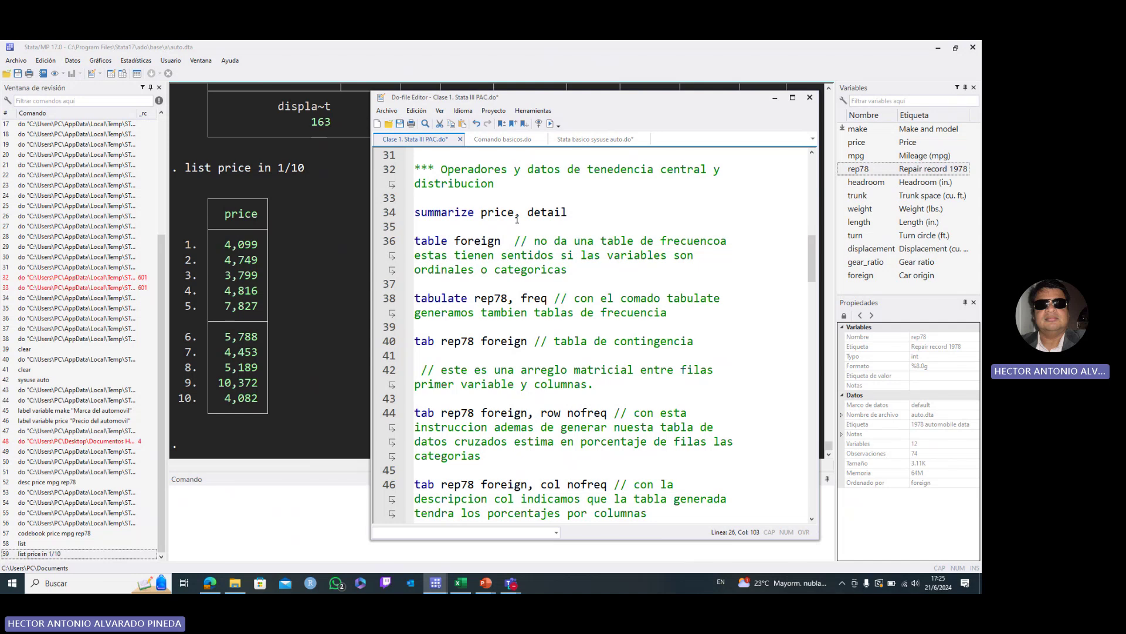
left_click(437, 196)
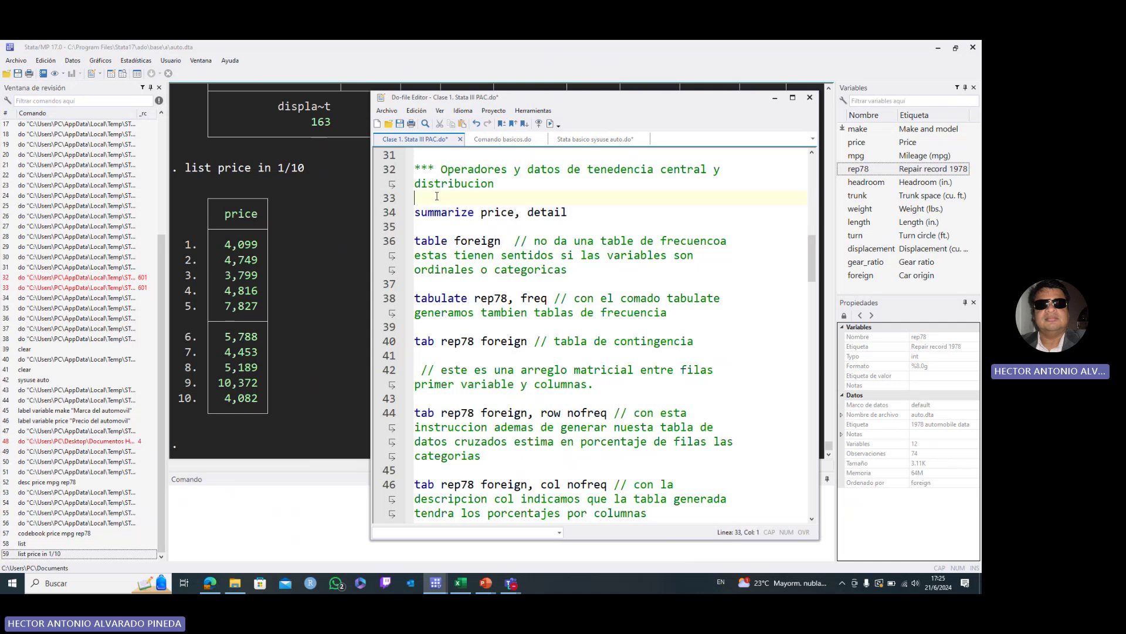
key("Return")
type("sum ")
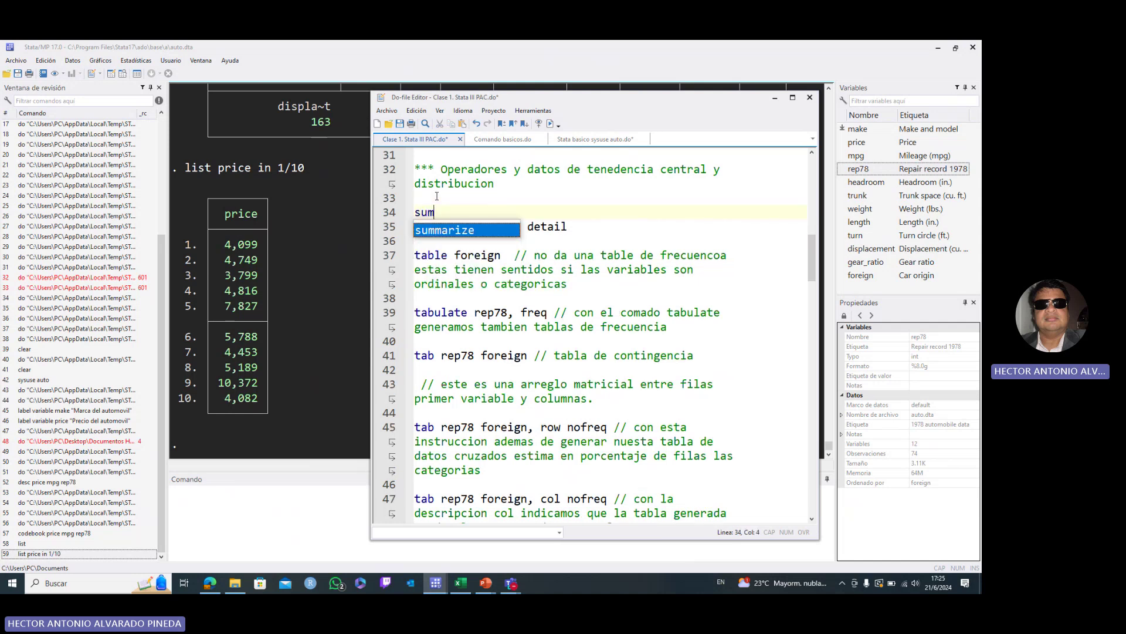
type("pro")
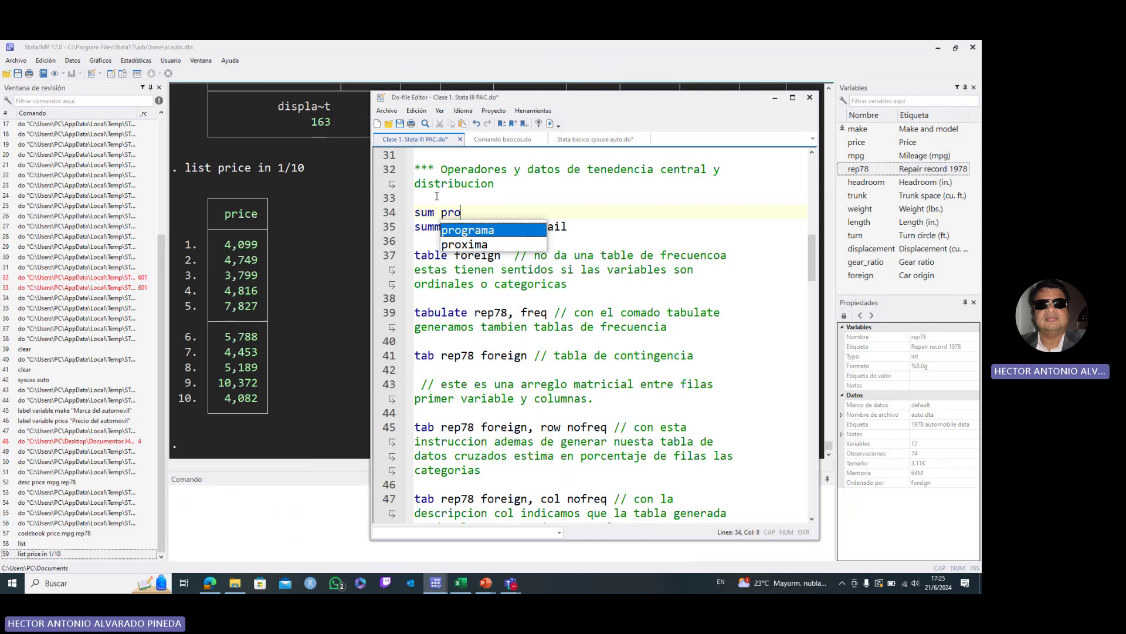
key("BackSpace")
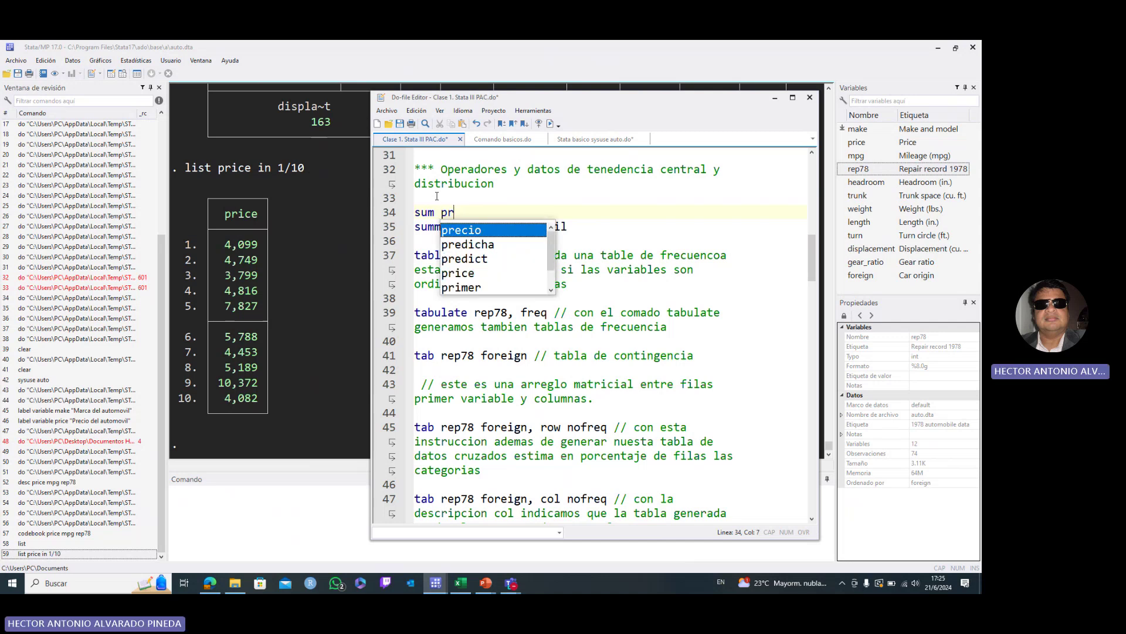
type("ice")
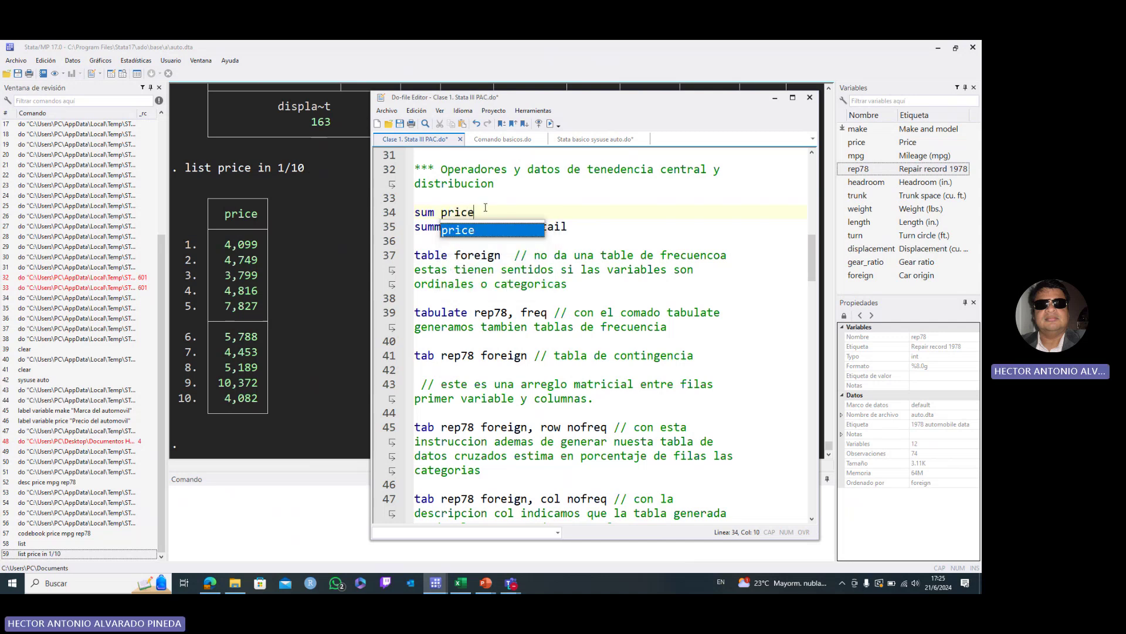
Step: Run only the sum price line from the Clase 1 do-file and bring its output into full view
key("shift+Home")
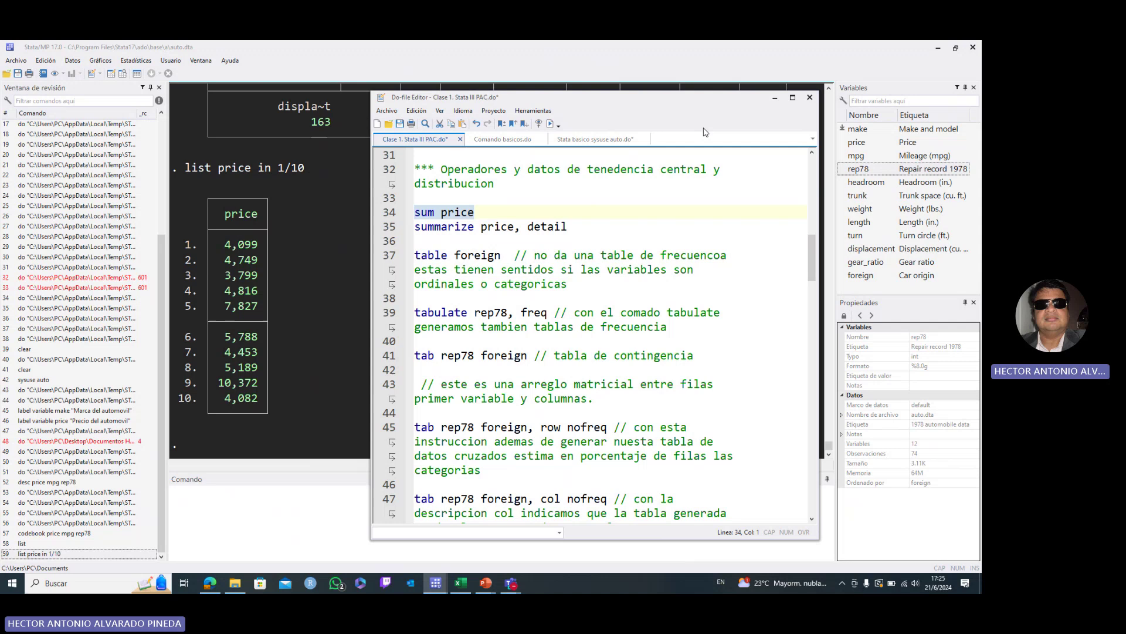
left_click(550, 124)
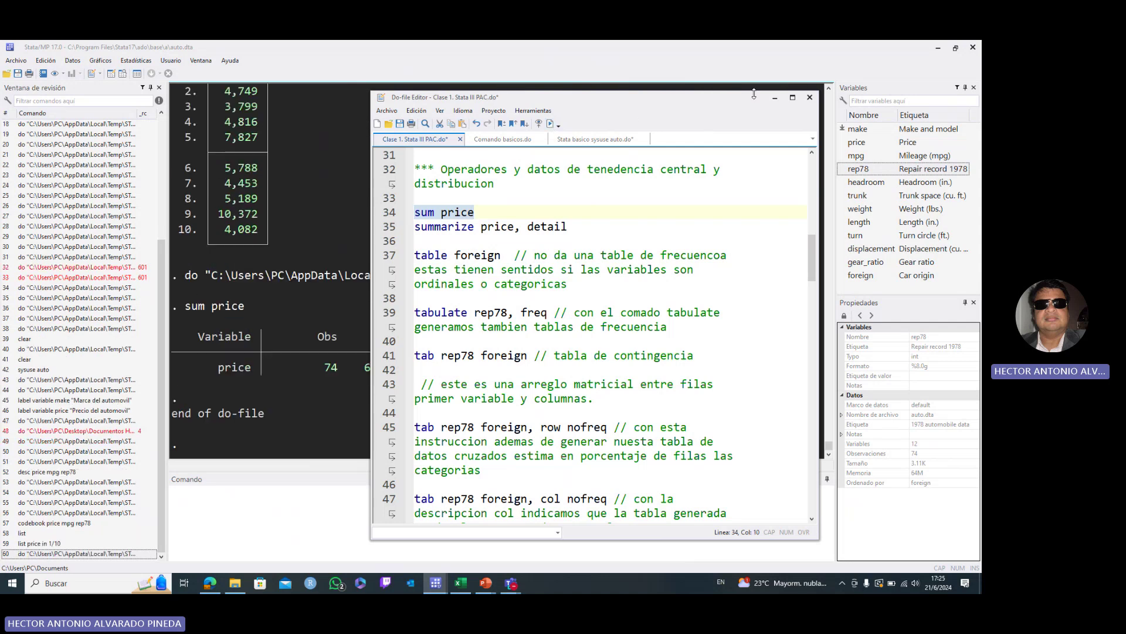
left_click(775, 97)
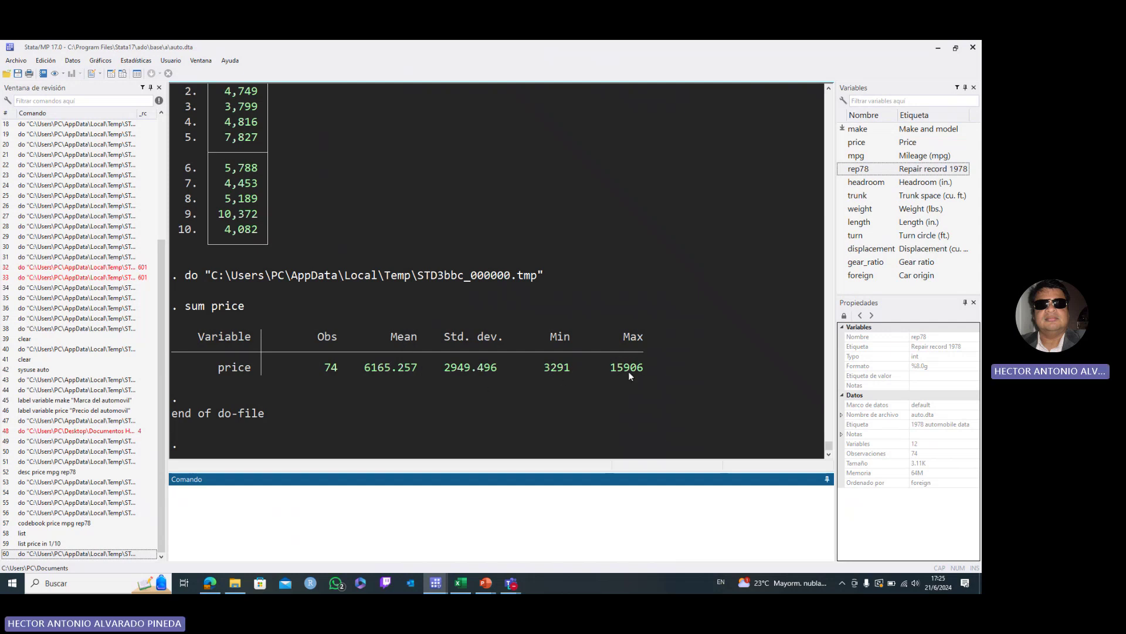
Step: Return to the Clase 1 do-file, run only line 35, summarize price, detail, and uncover its output
left_click(435, 582)
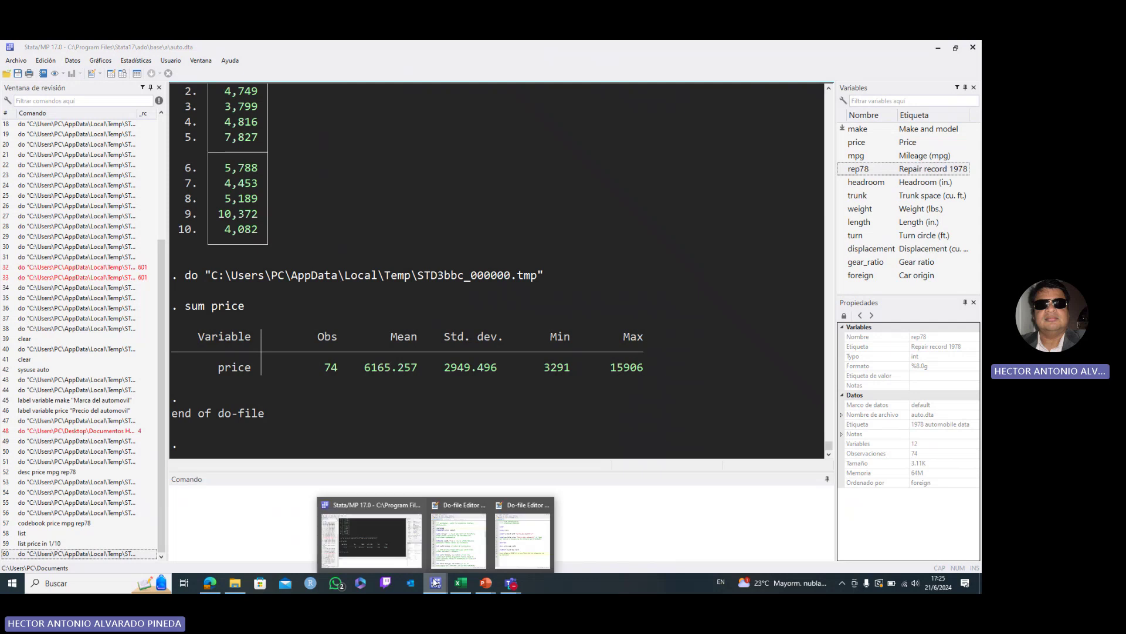
left_click(480, 554)
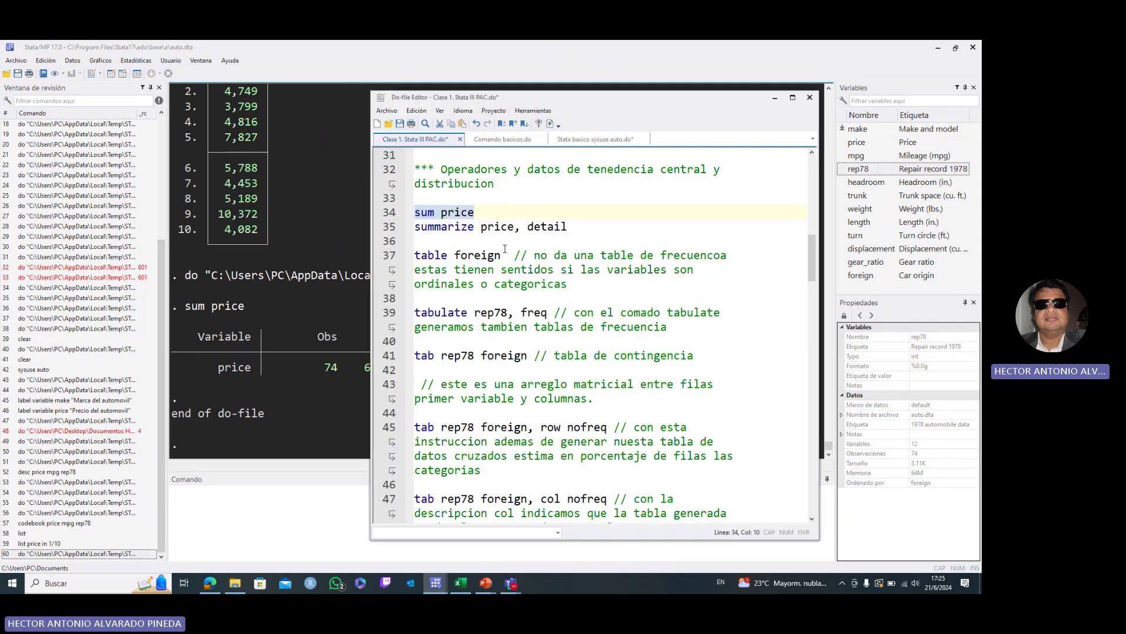
left_click(577, 229)
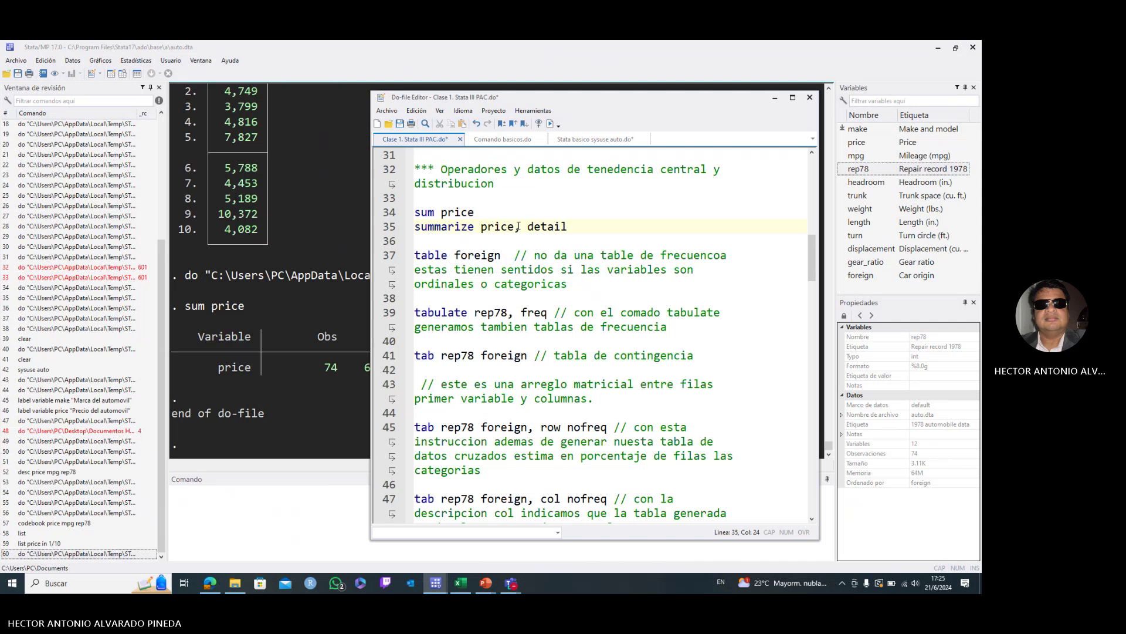
key("shift+Home")
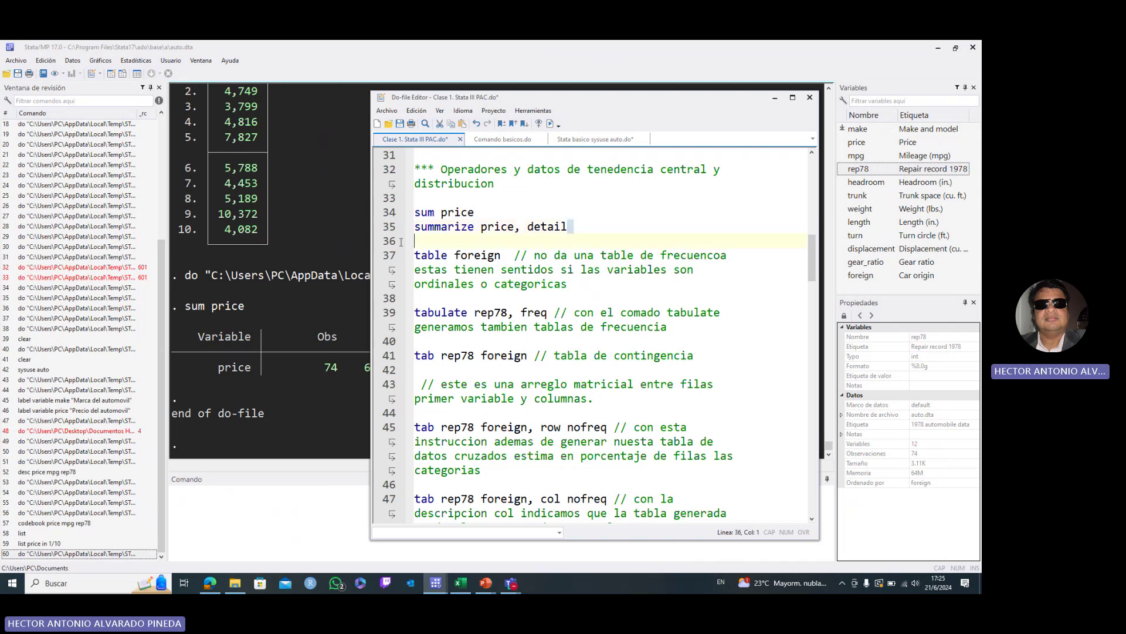
left_click(551, 123)
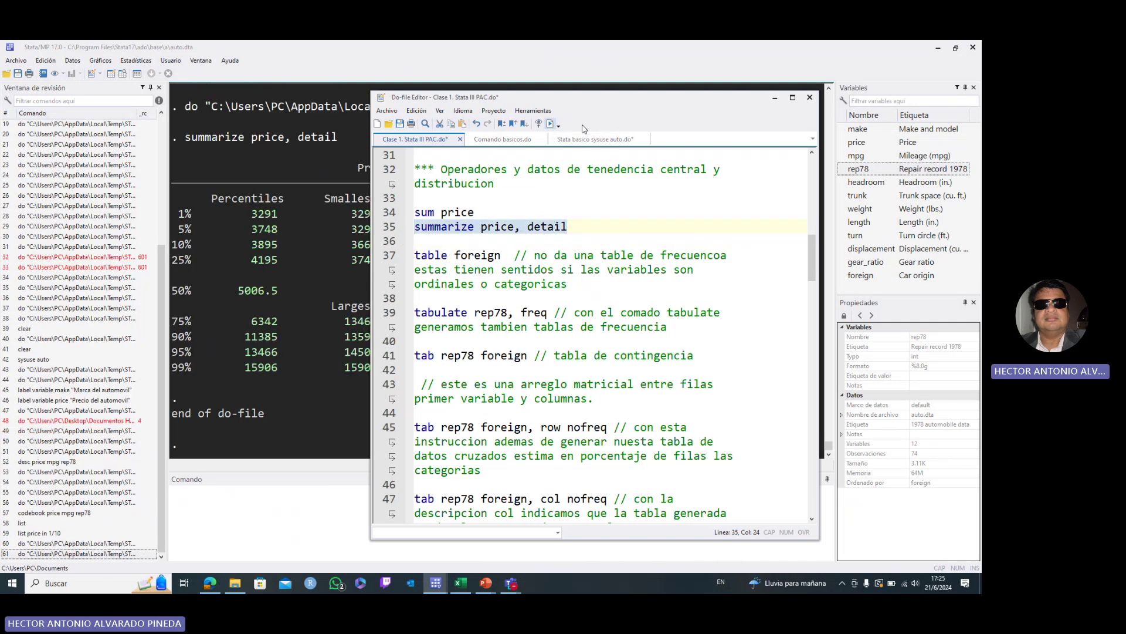
left_click(776, 96)
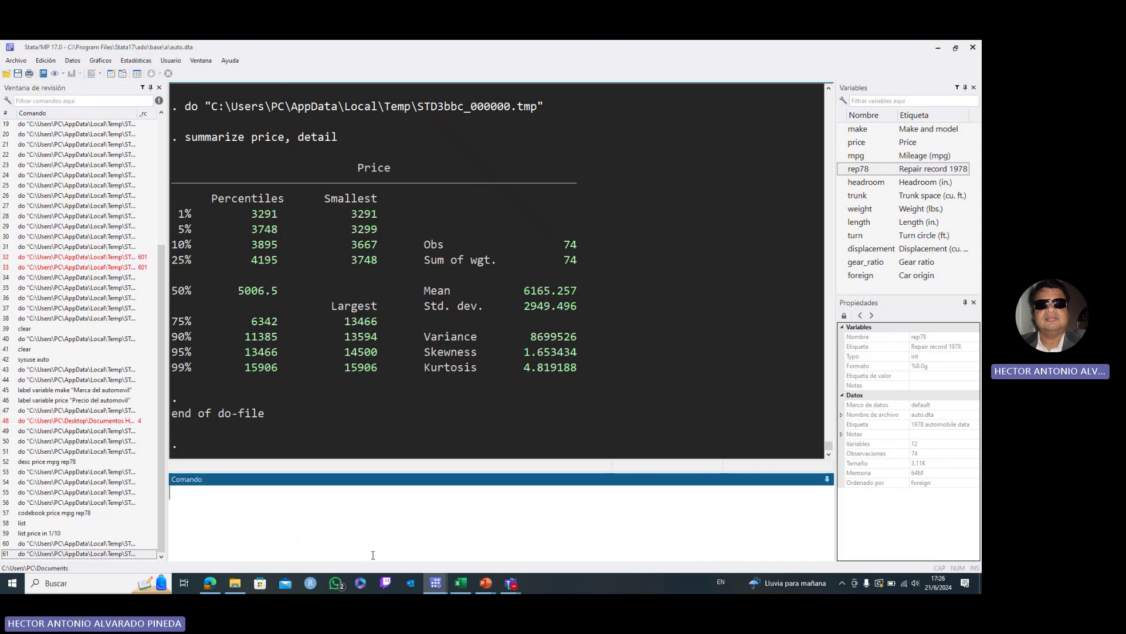
Step: Run the table foreign command on line 37 of the Clase 1 do-file and uncover its frequency table
mouse_move(436, 587)
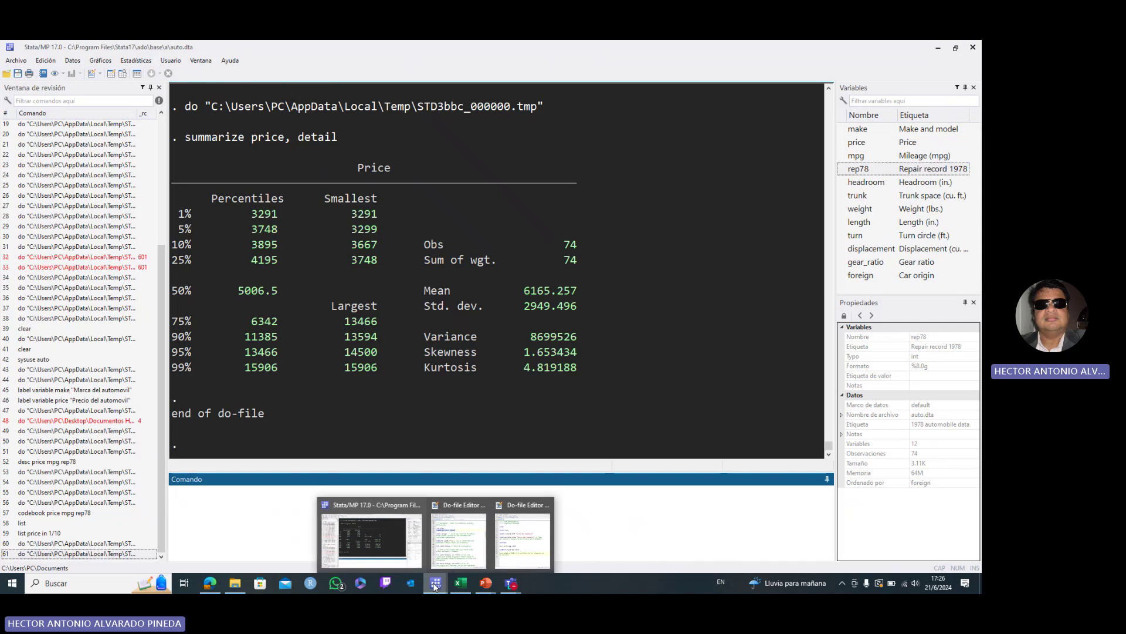
left_click(458, 540)
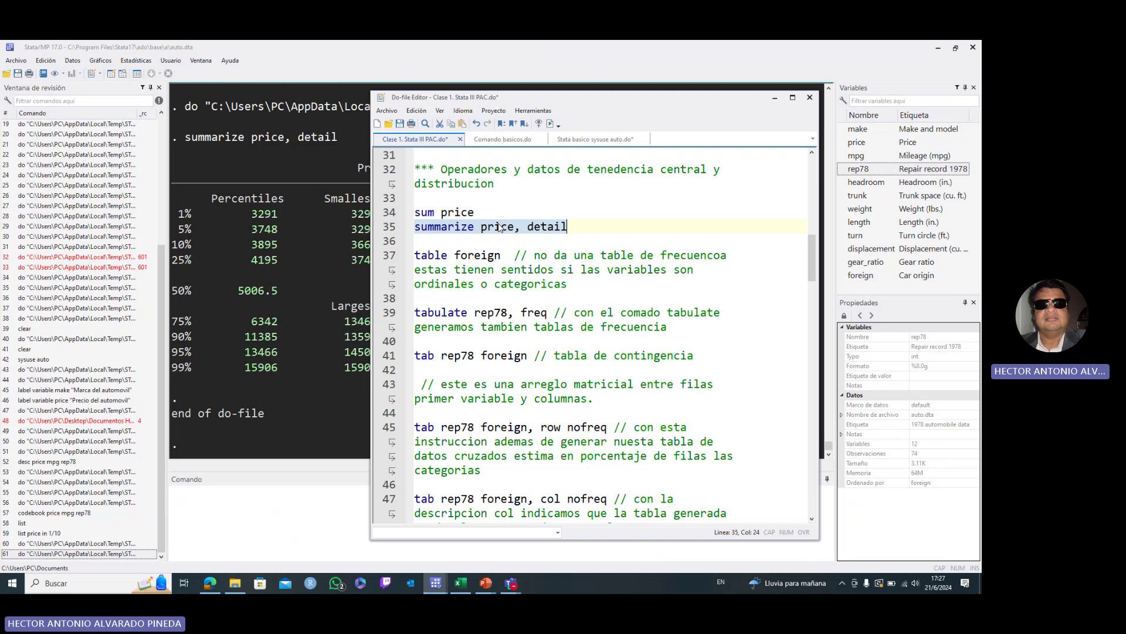
left_click(509, 256)
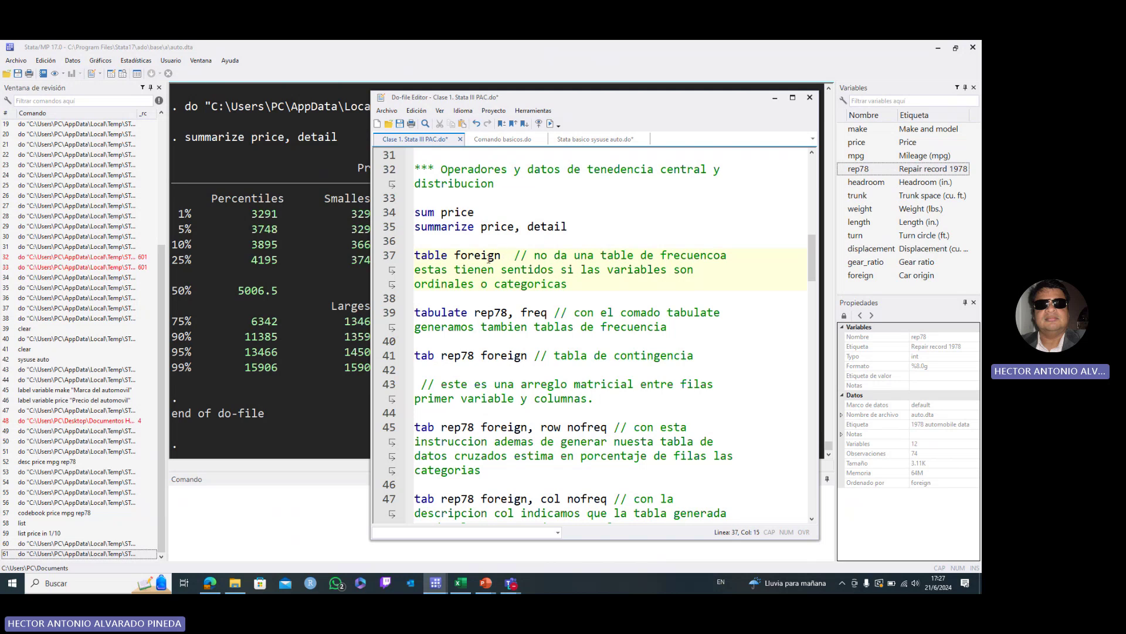
left_click_drag(507, 255, 397, 257)
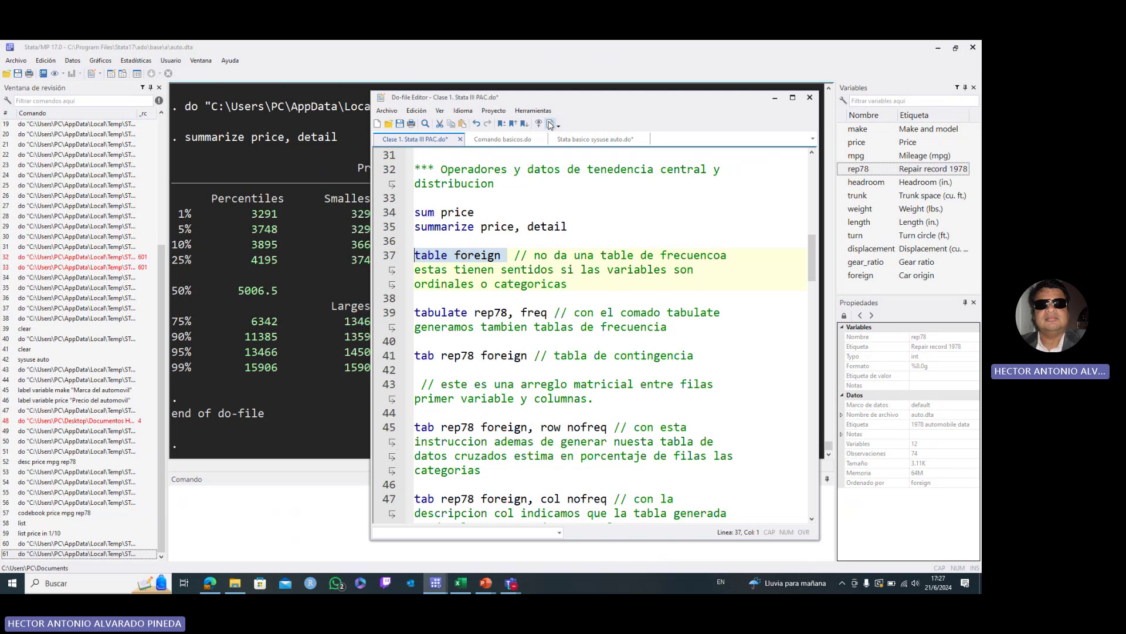
left_click(550, 124)
left_click(776, 99)
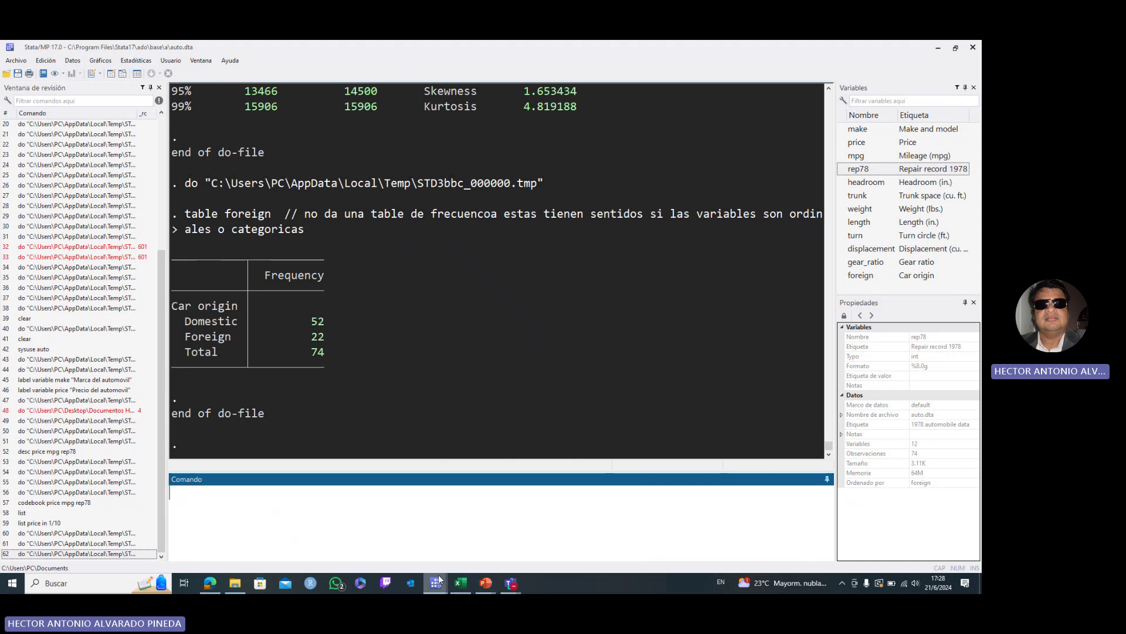
Step: Run tabulate rep78, freq from line 39 of the Clase 1 do-file and uncover its output
mouse_move(437, 579)
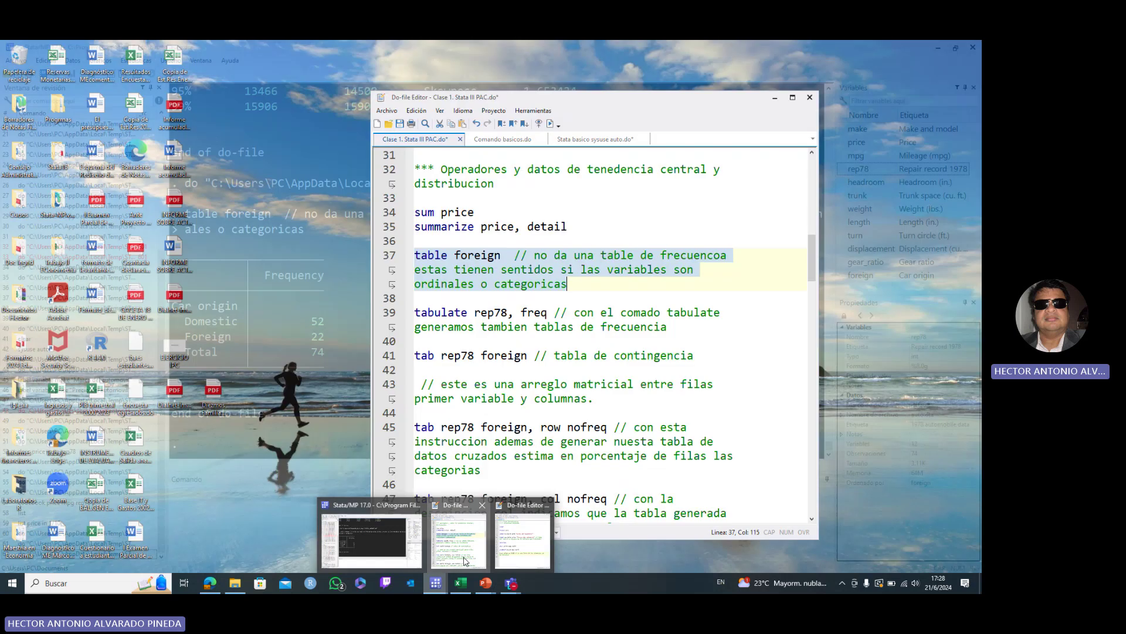
left_click(464, 560)
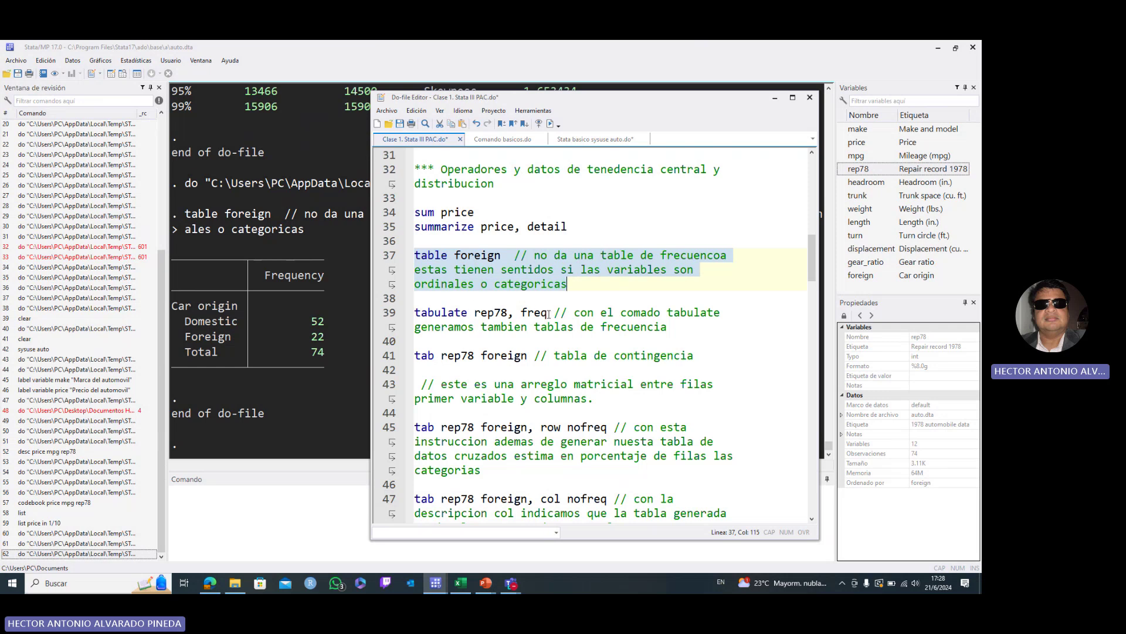
left_click_drag(551, 314, 418, 317)
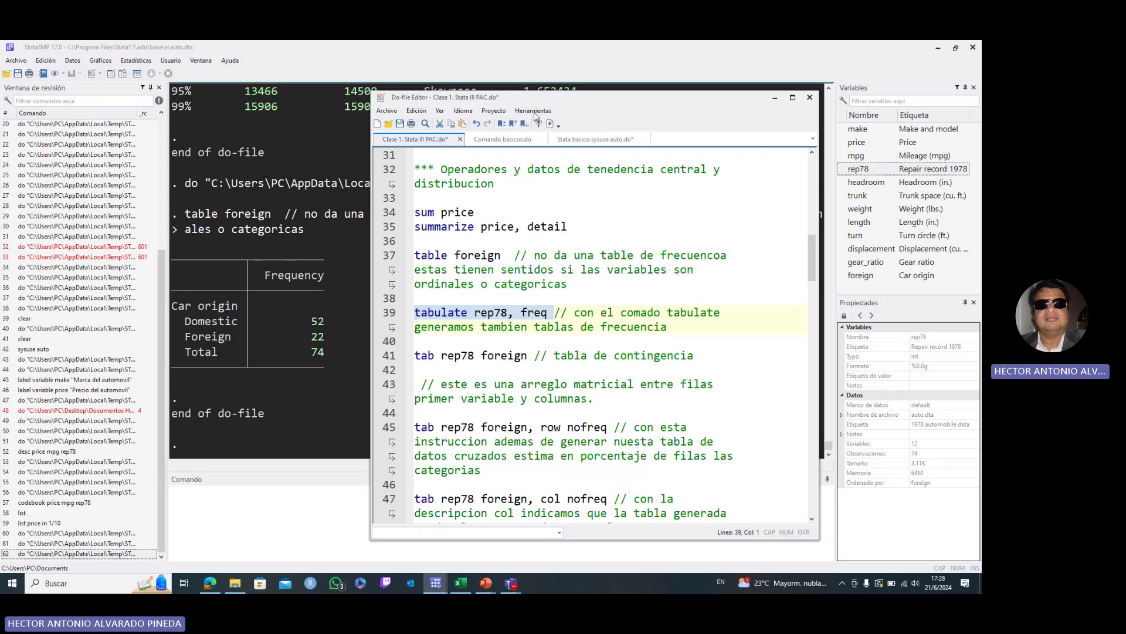
left_click(551, 124)
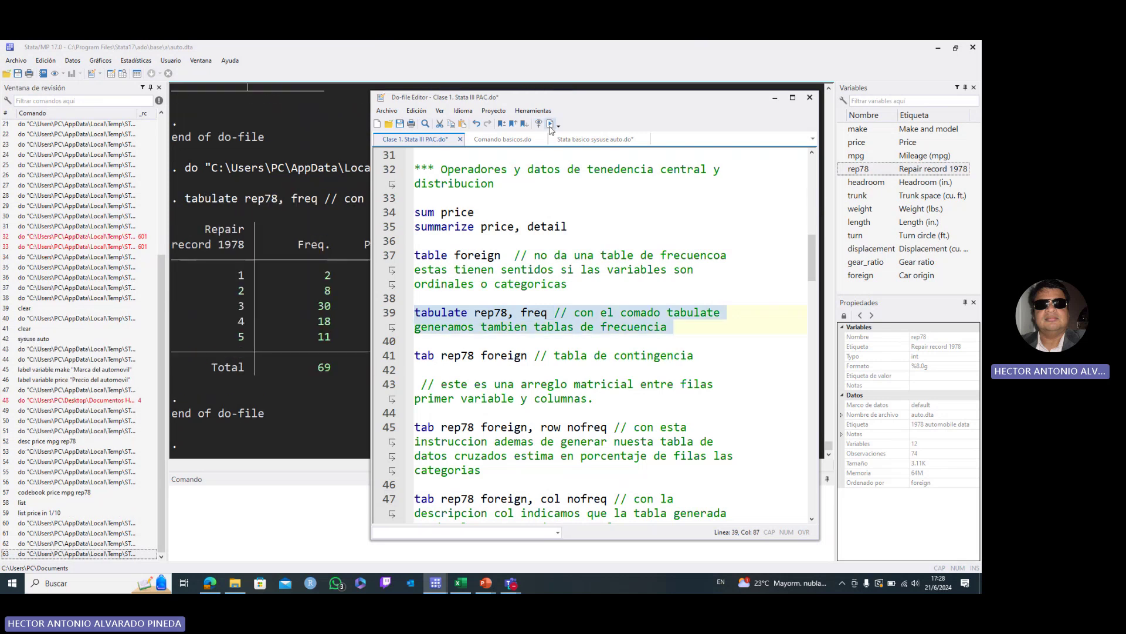
left_click(369, 398)
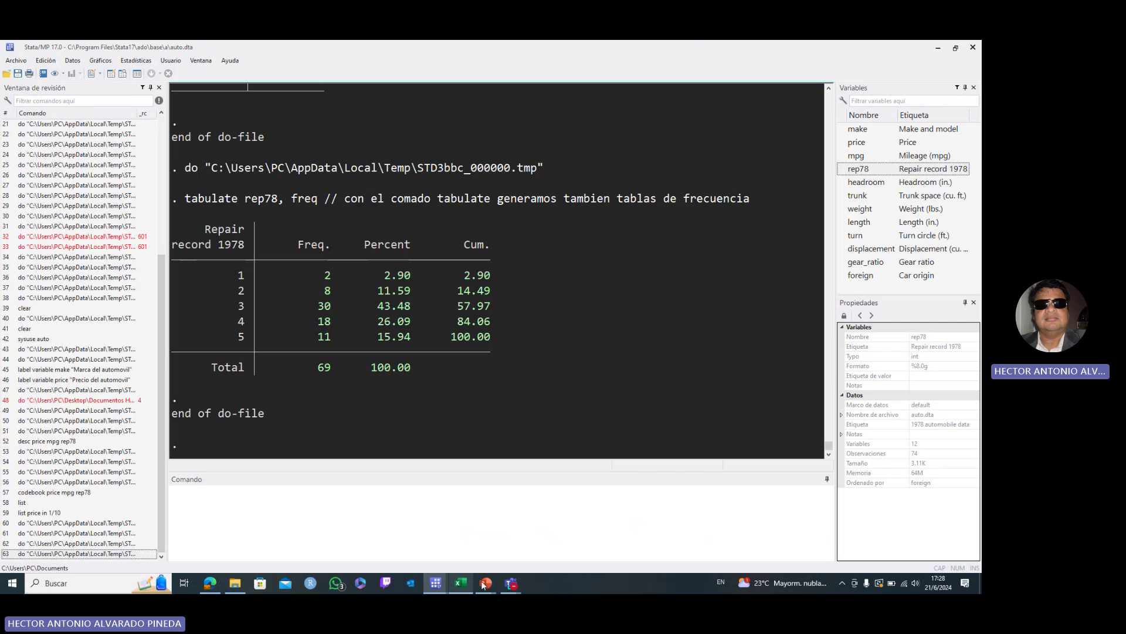
Step: Run tab foreign, freq directly in the main Stata window, inserting foreign from the variable list
mouse_move(435, 583)
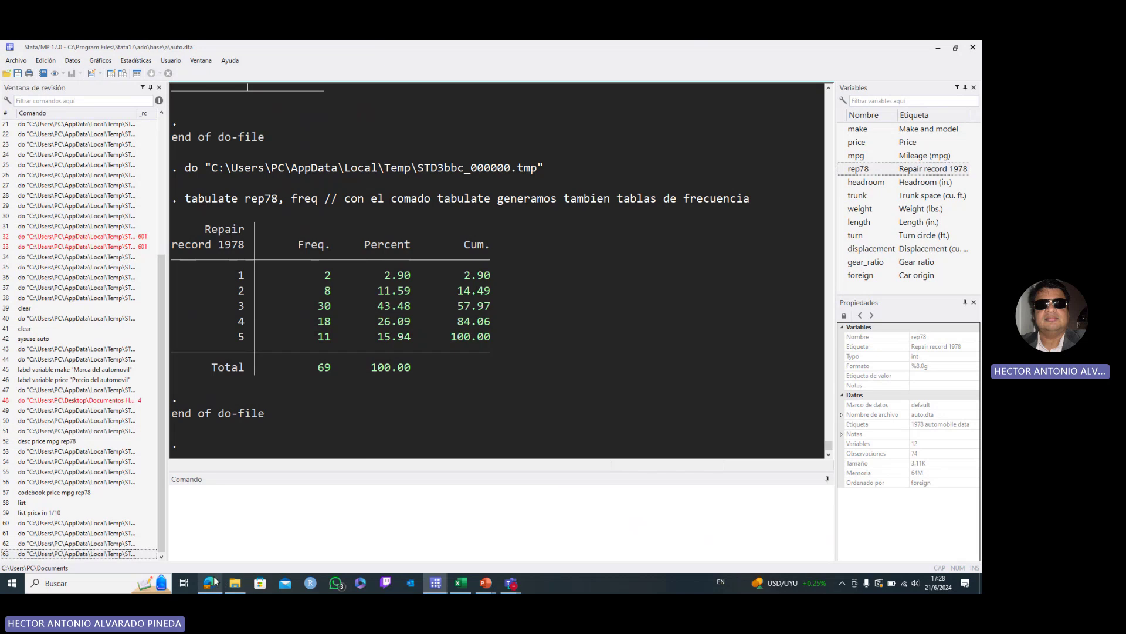
left_click(200, 502)
type("r")
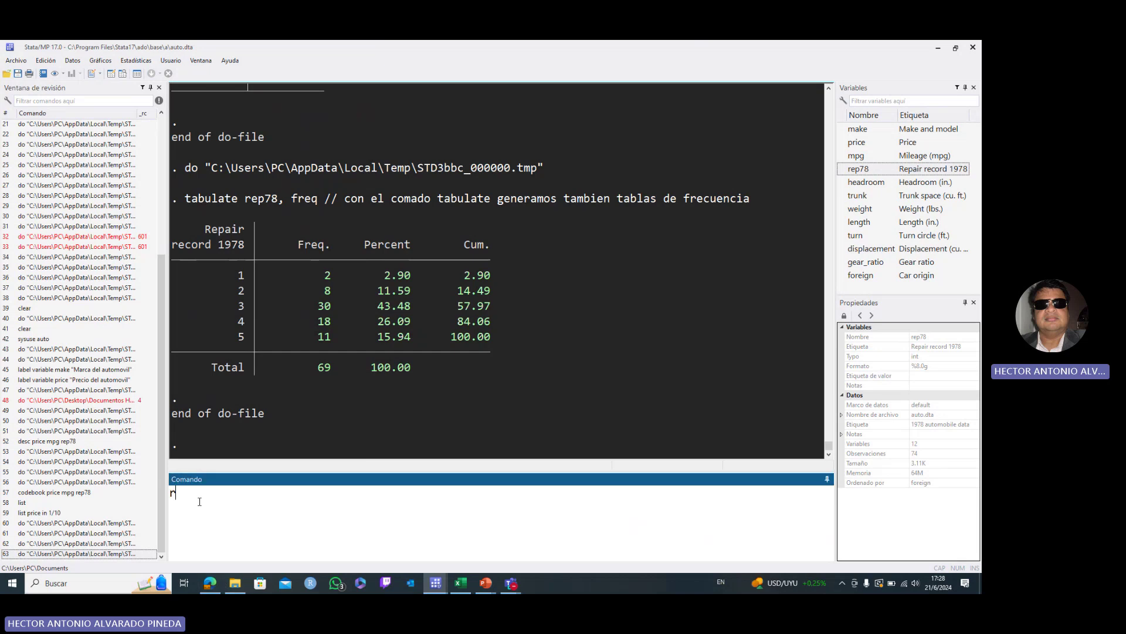
key("BackSpace")
type("tab")
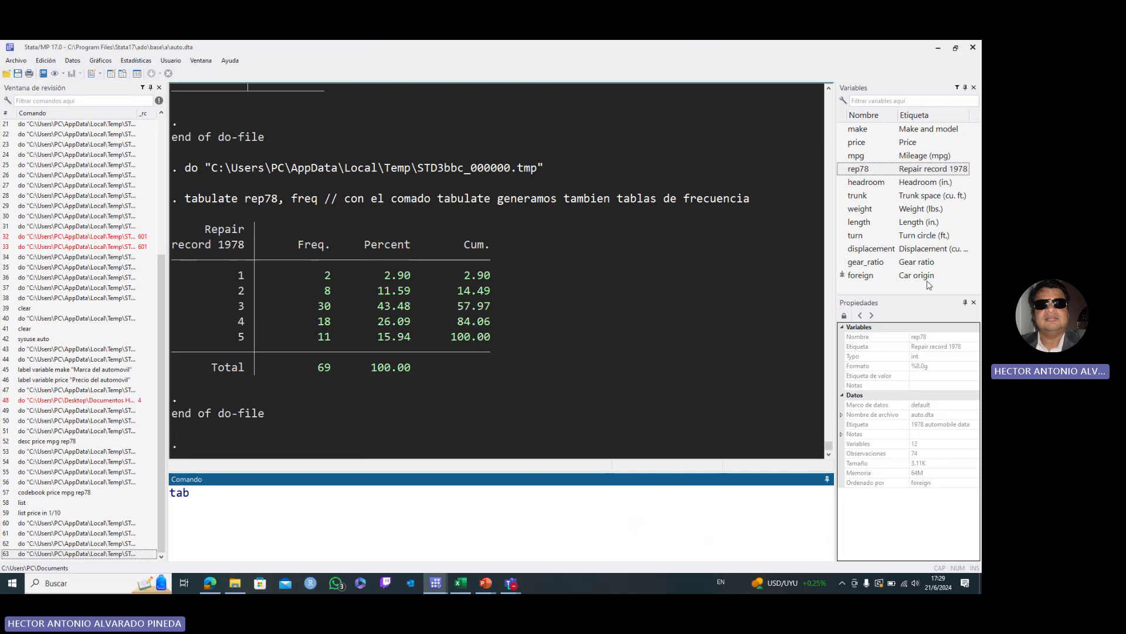
left_click(843, 275)
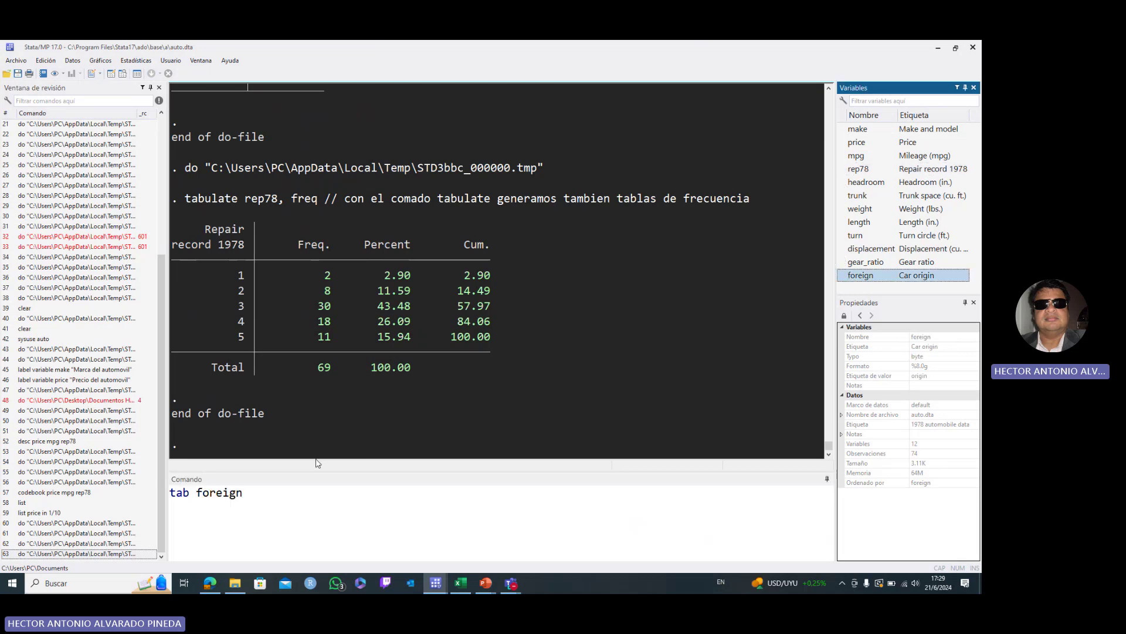
left_click(251, 506)
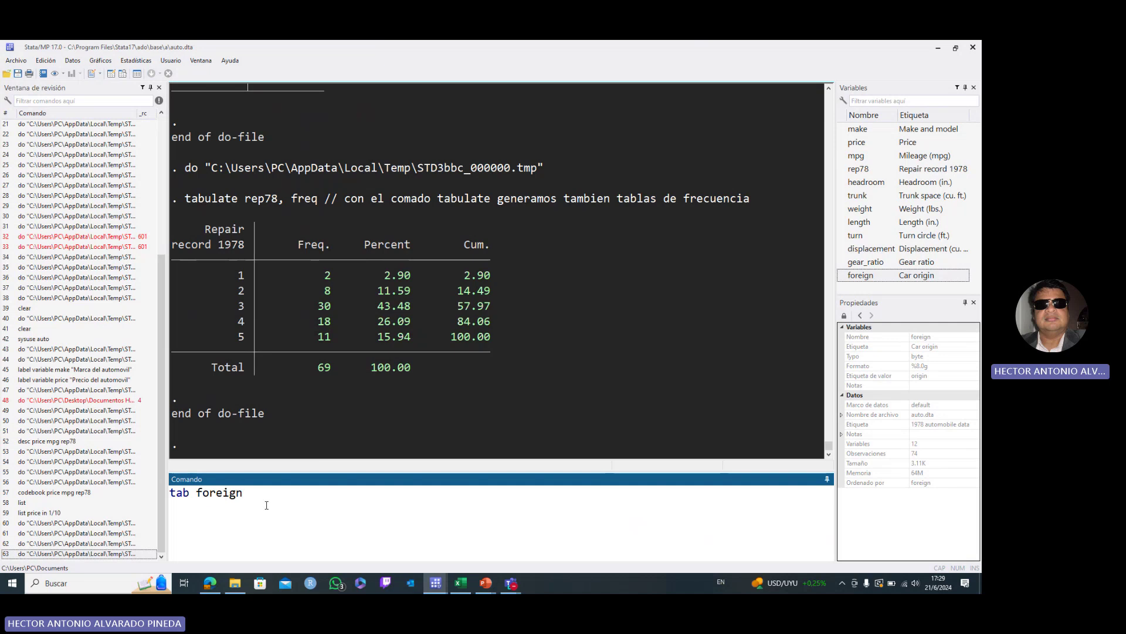
type(", freq")
key("Return")
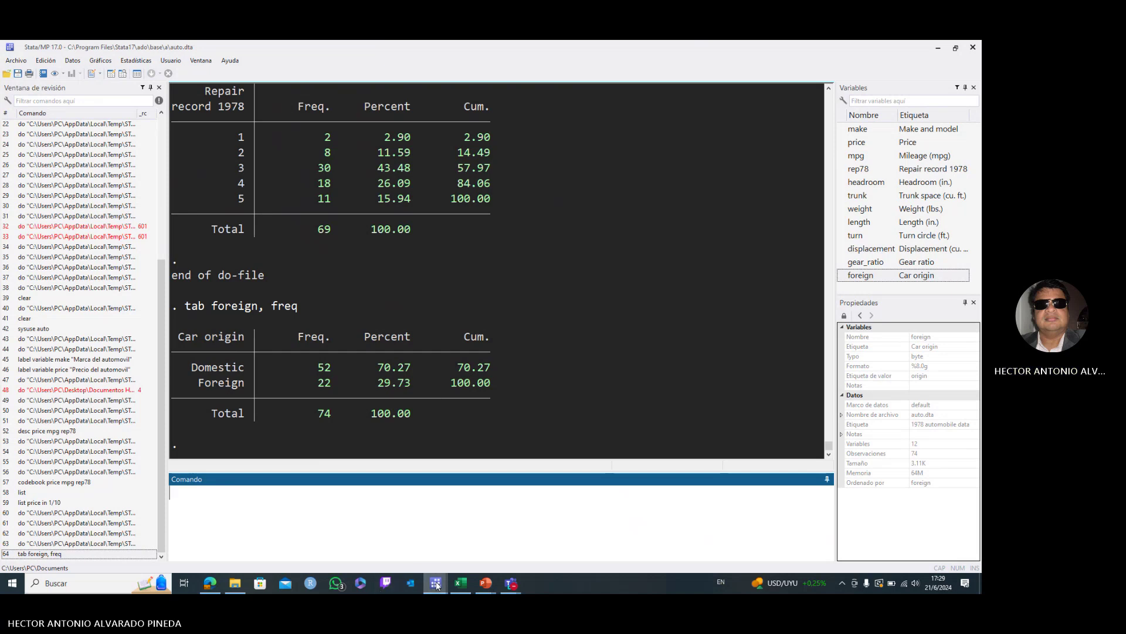
Step: Add tab rep78, freq on line 20 of the Clase prueba do-file and uncover the main Stata window
left_click(515, 553)
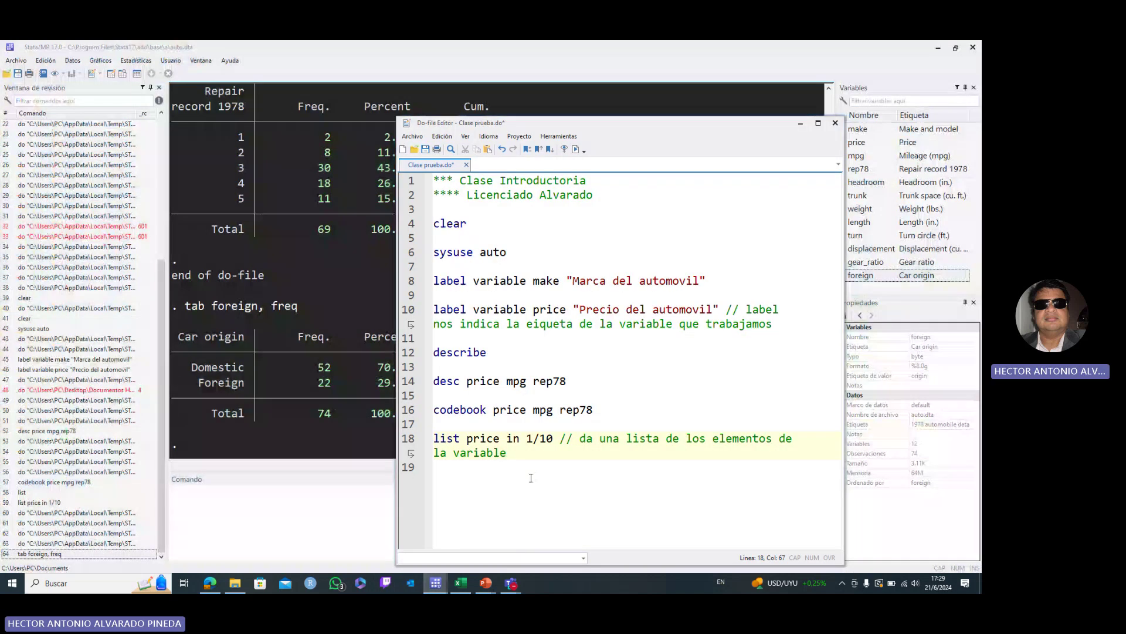
key("Return")
key("Return")
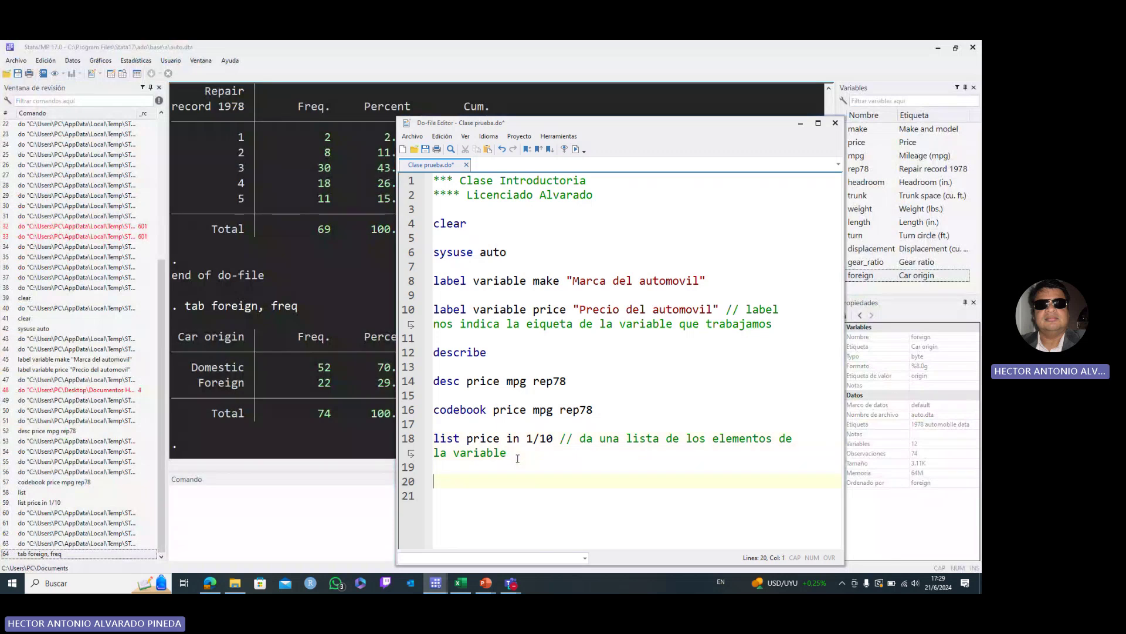
type("tab rep78")
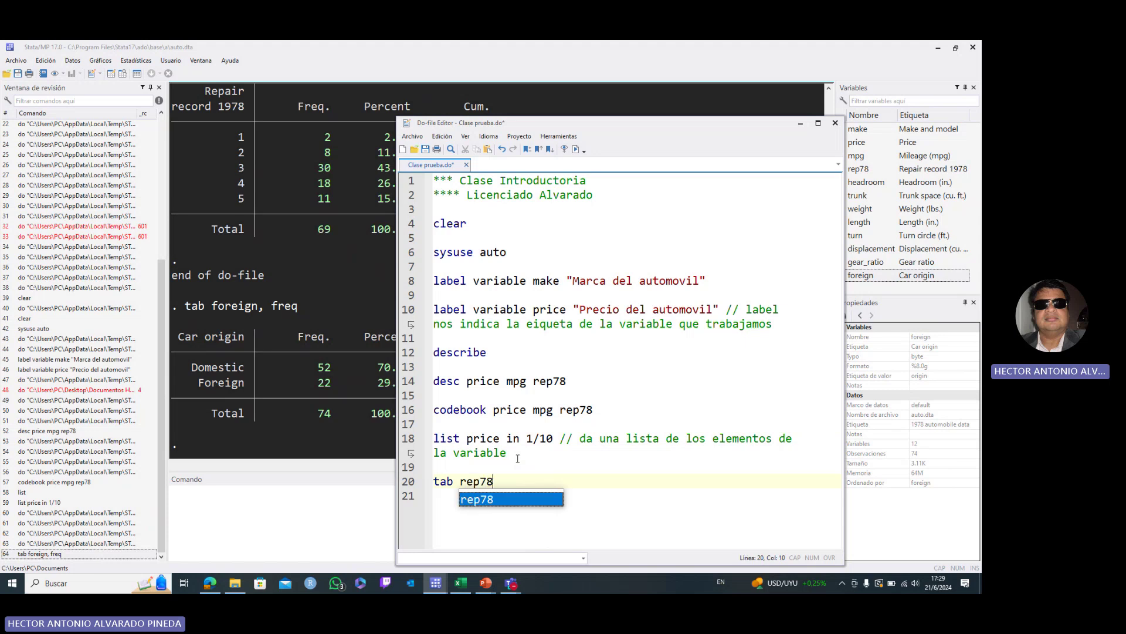
type(",")
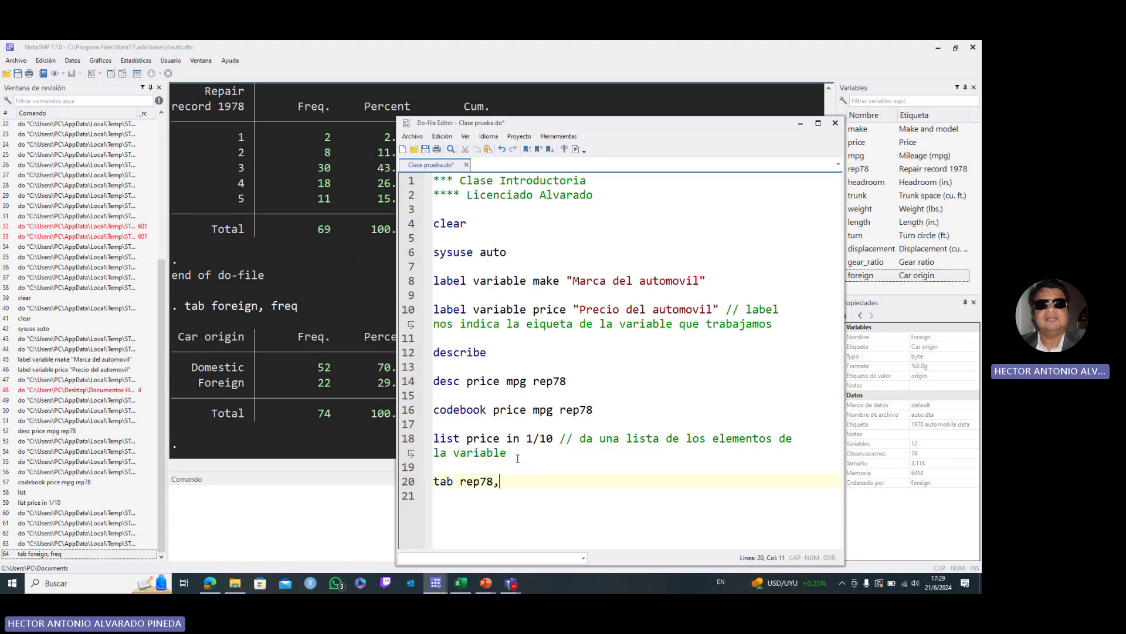
type("eq")
left_click(802, 125)
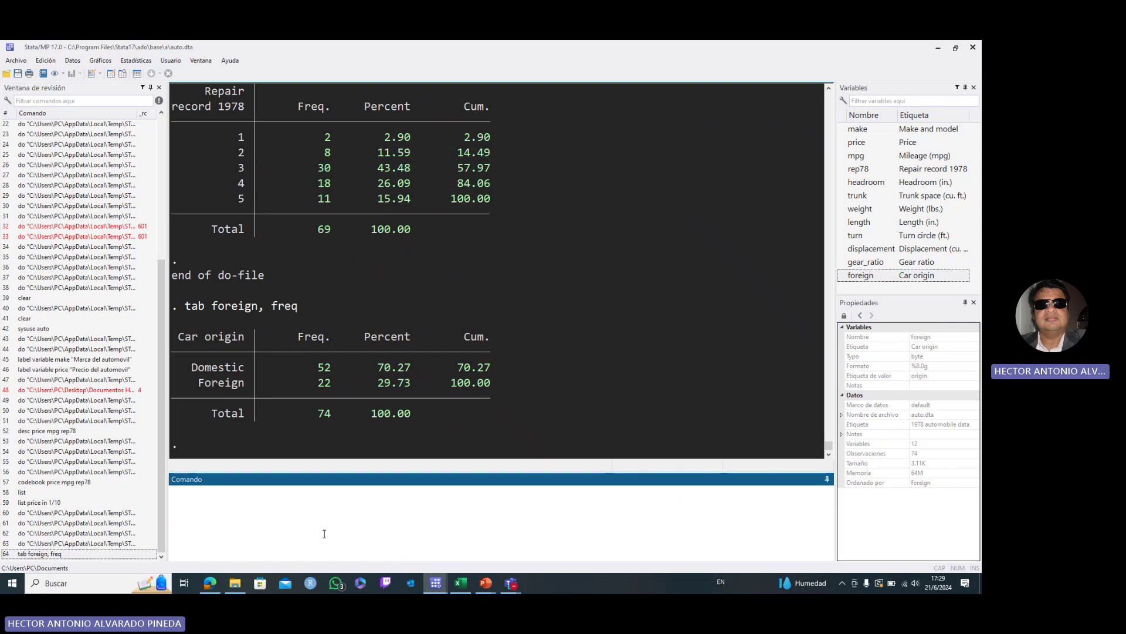
Step: Run tab rep78 foreign from line 41 of the Clase 1 do-file and uncover its contingency table
mouse_move(435, 584)
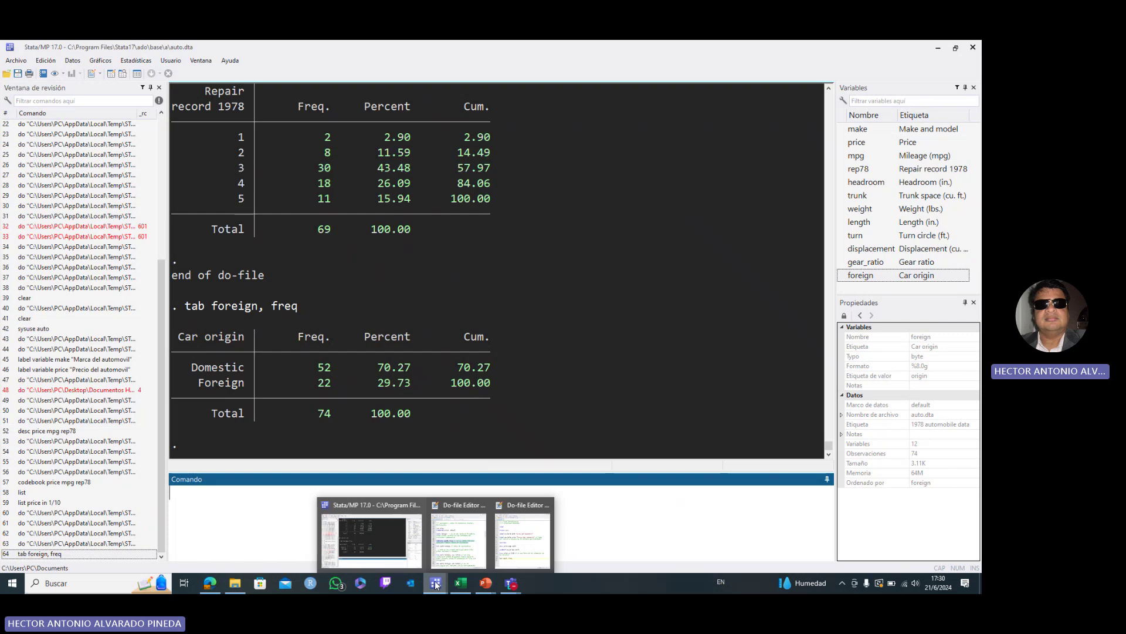
left_click(452, 549)
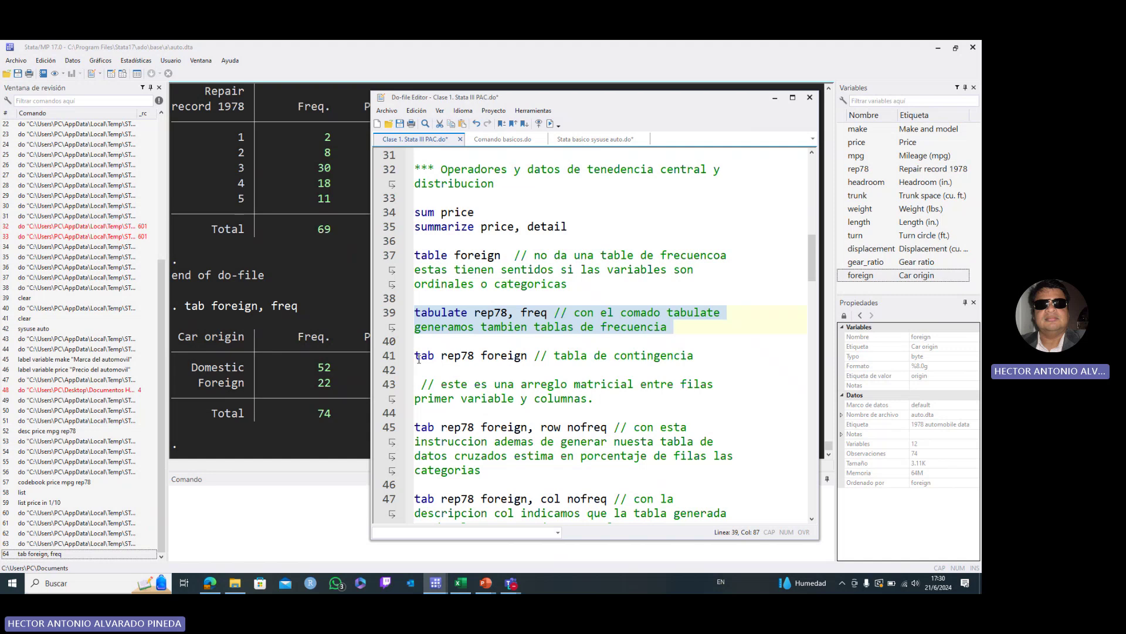
left_click_drag(527, 355, 442, 366)
left_click_drag(527, 355, 415, 355)
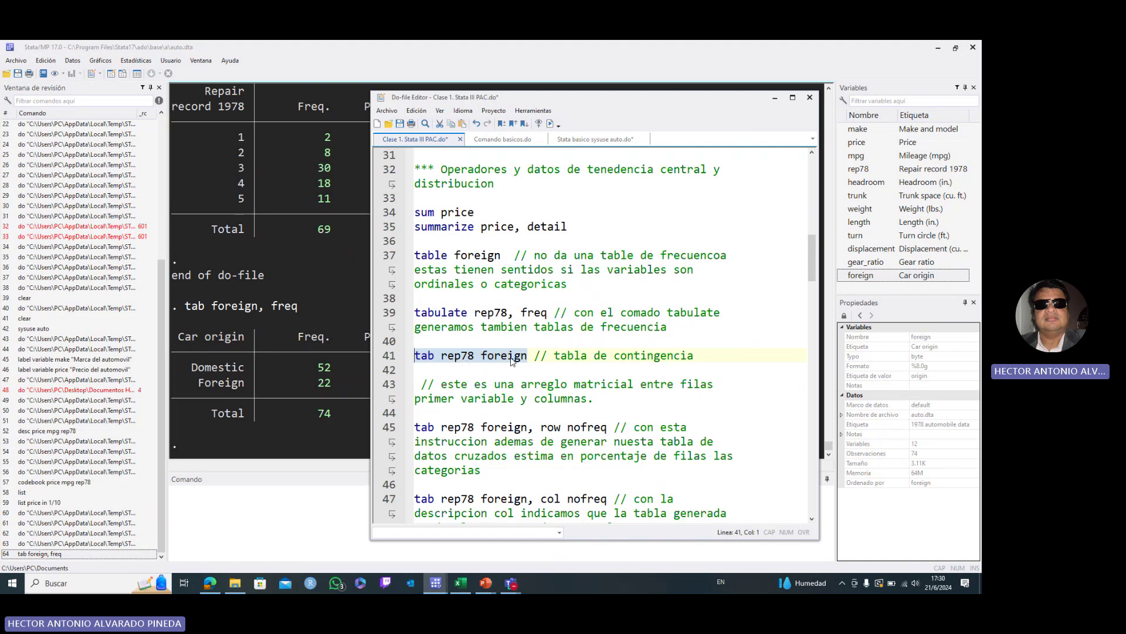
left_click(551, 125)
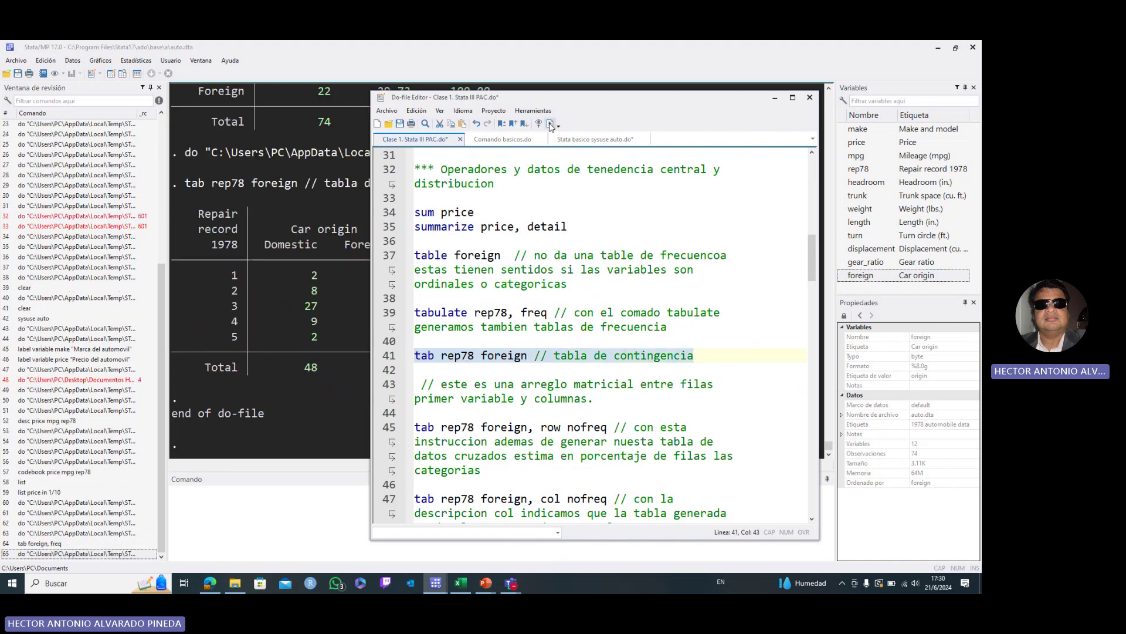
left_click(775, 98)
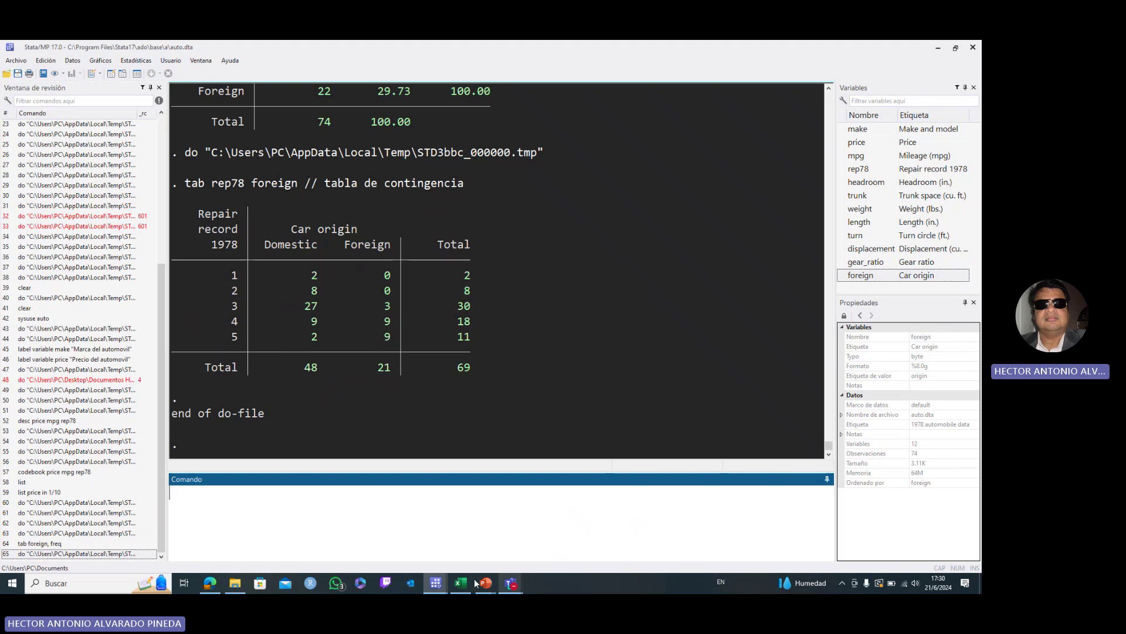
left_click(175, 523)
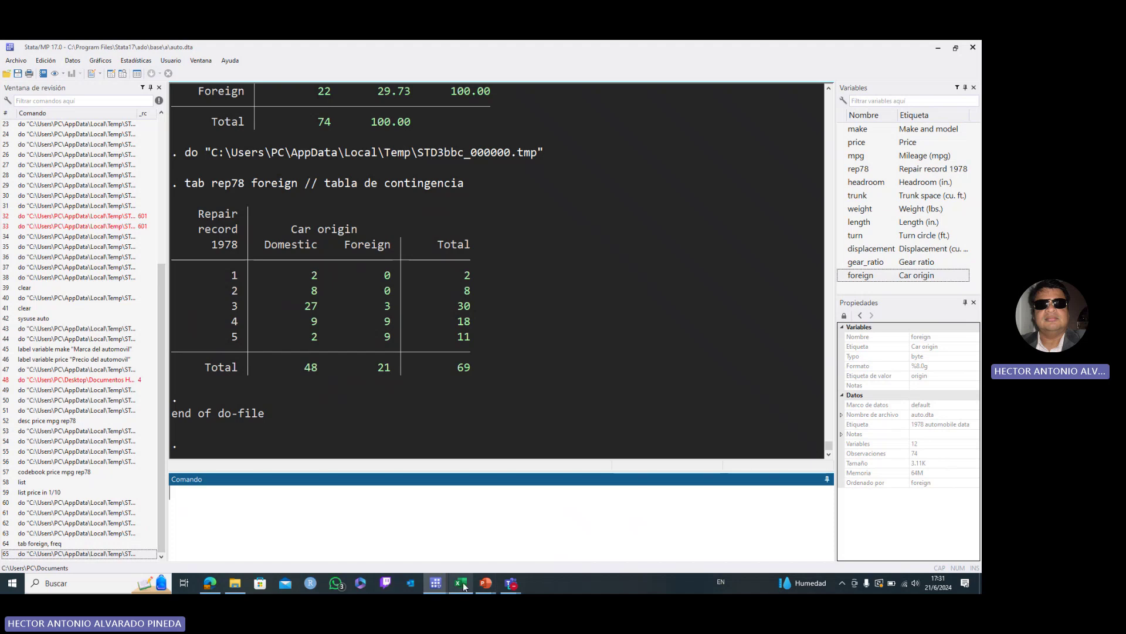
Step: Return to the Clase 1 do-file and start a new tab command on its own line below tab rep78 foreign
mouse_move(434, 584)
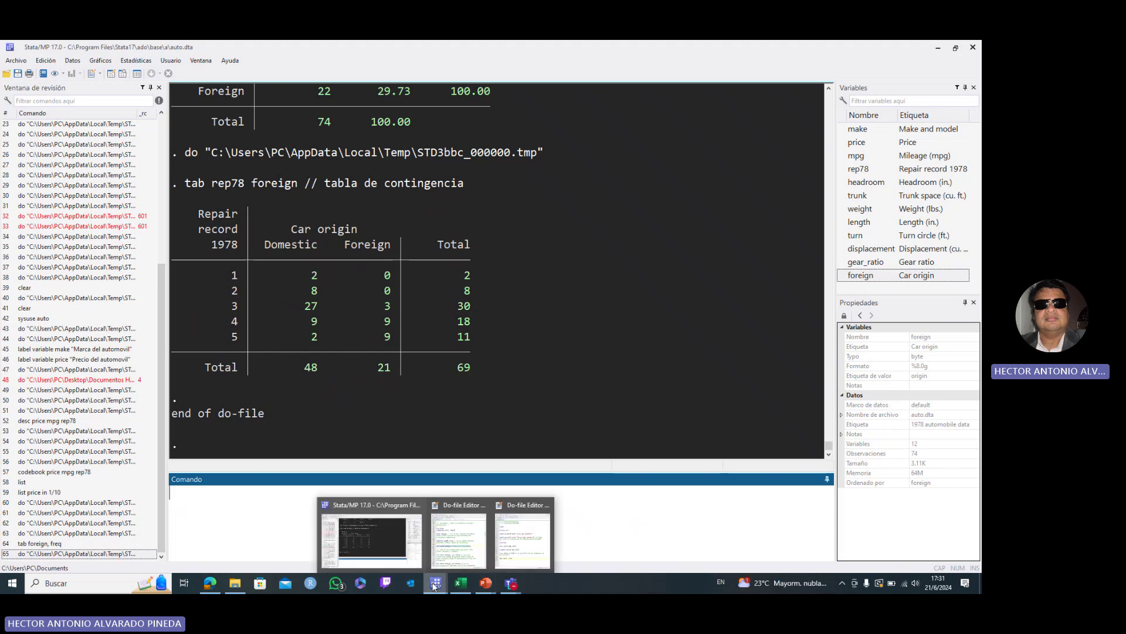
left_click(456, 557)
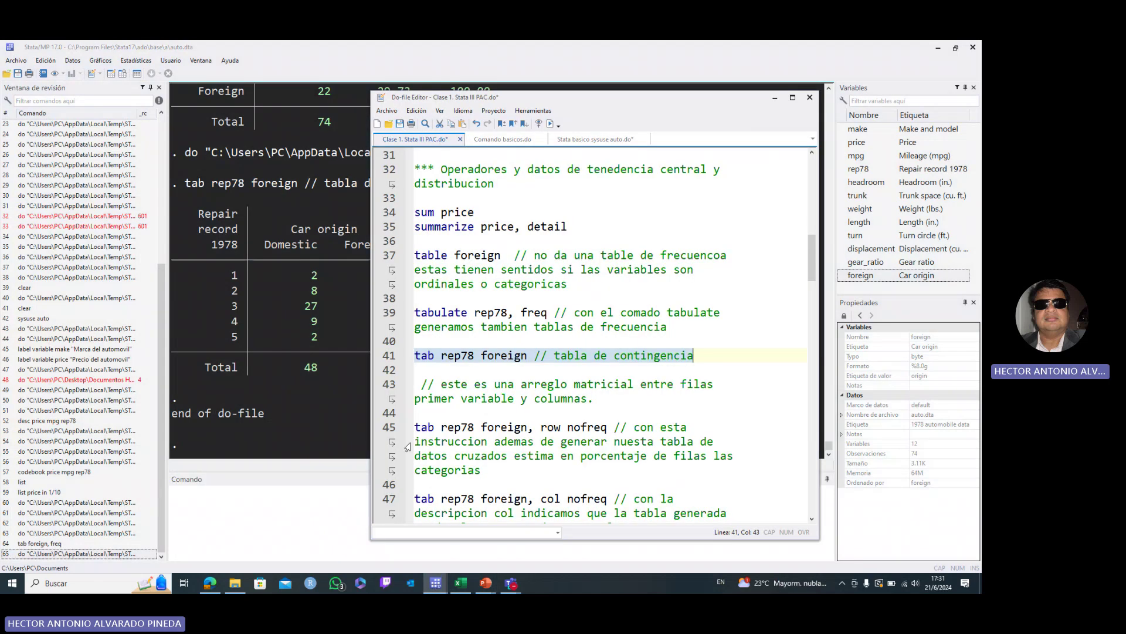
left_click(715, 354)
key("Return")
key("Return")
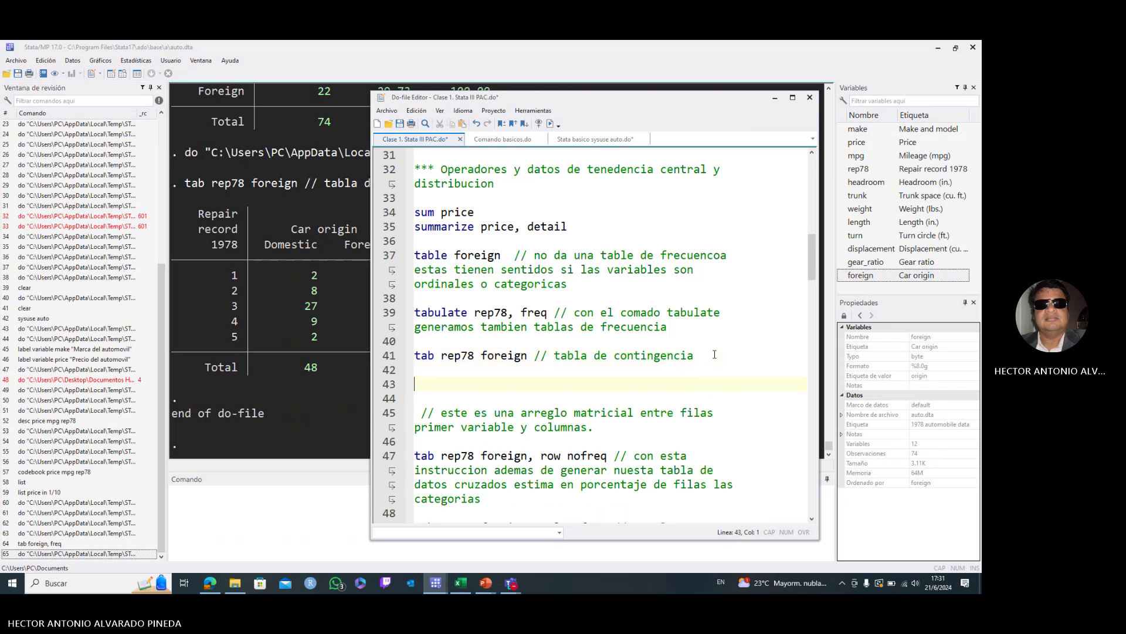
type("tab ")
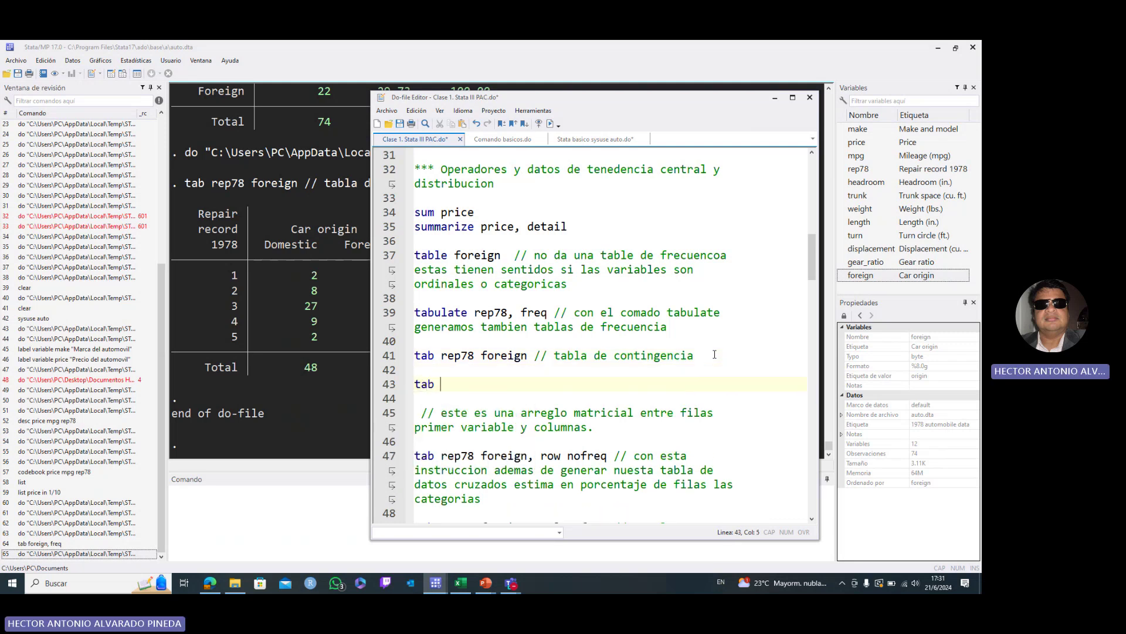
Step: Complete line 43 of the do-file as "tab rep78 foreign, freq"
type("rep7")
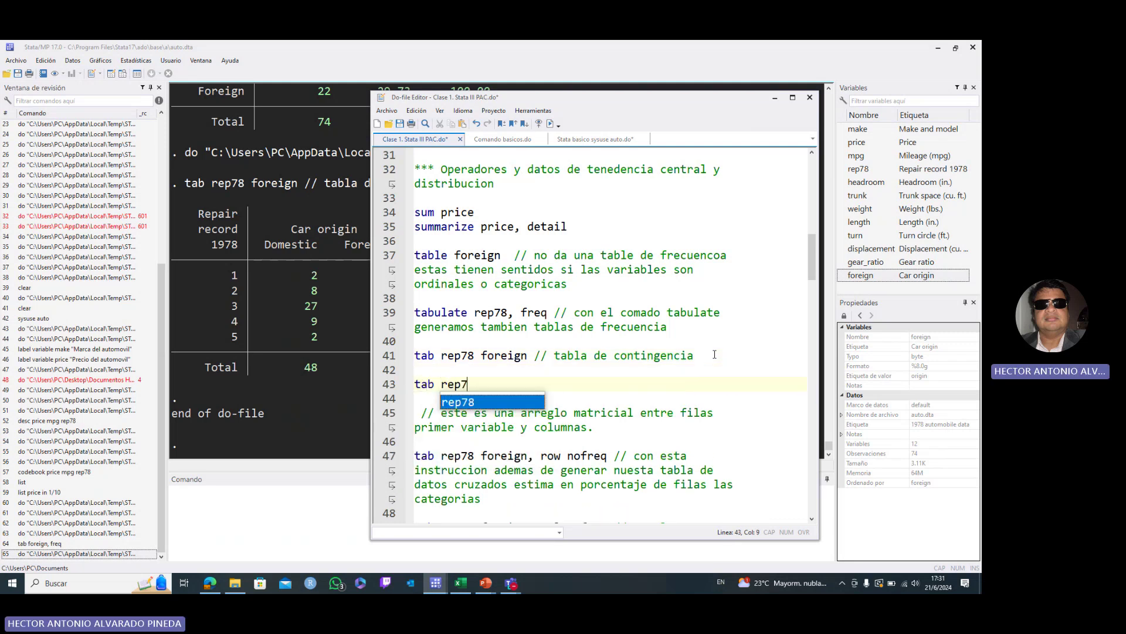
type("8 f")
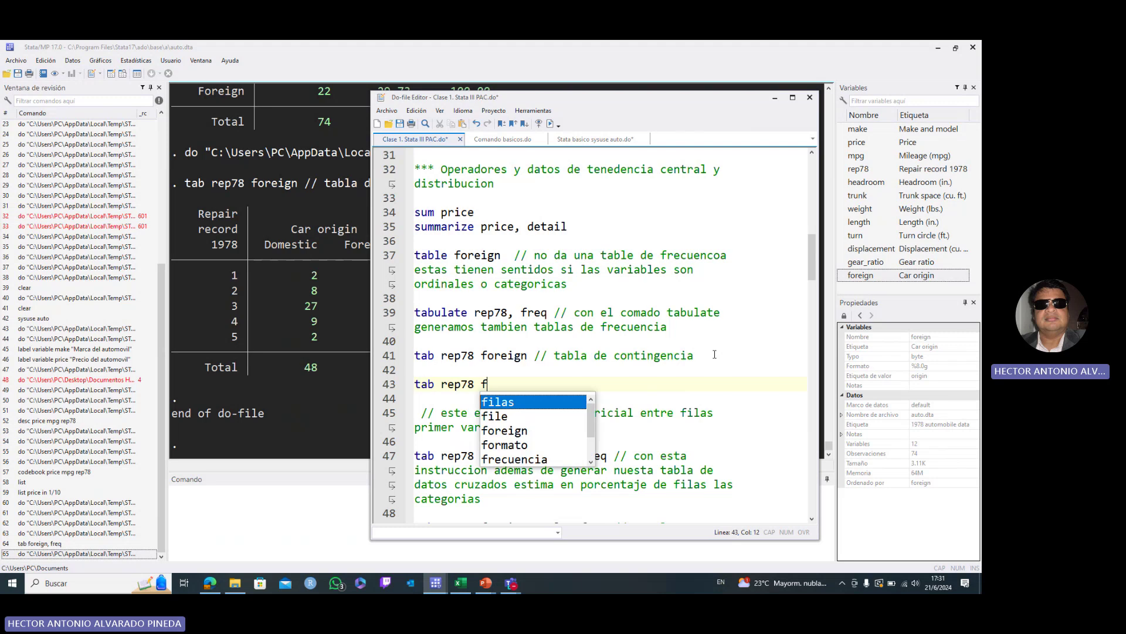
left_click(500, 434)
double_click(500, 432)
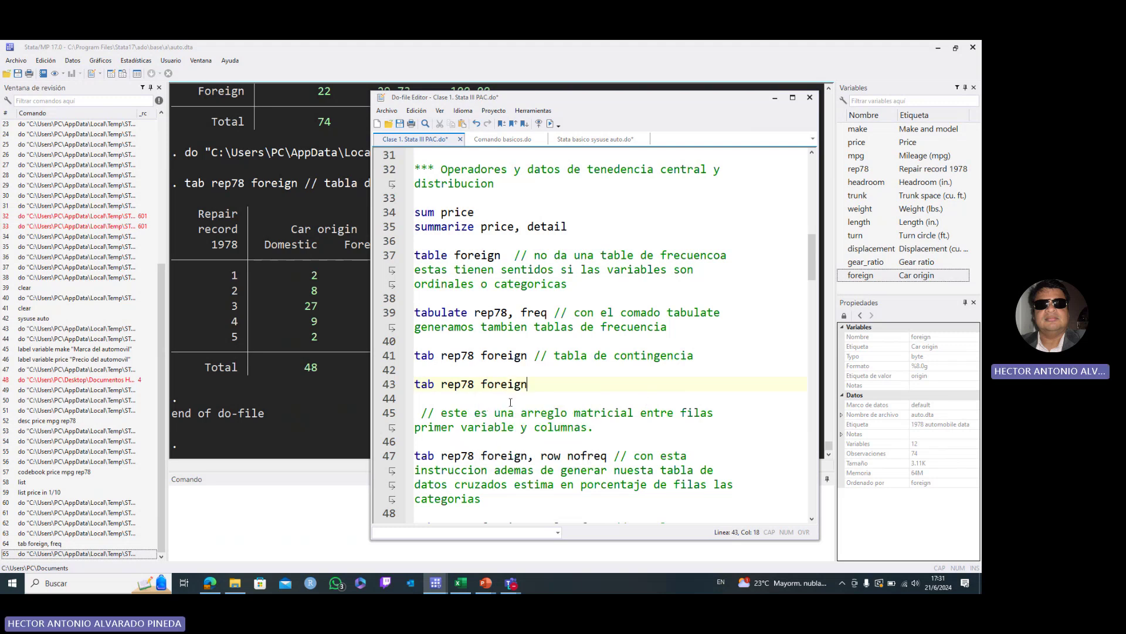
type(", freq")
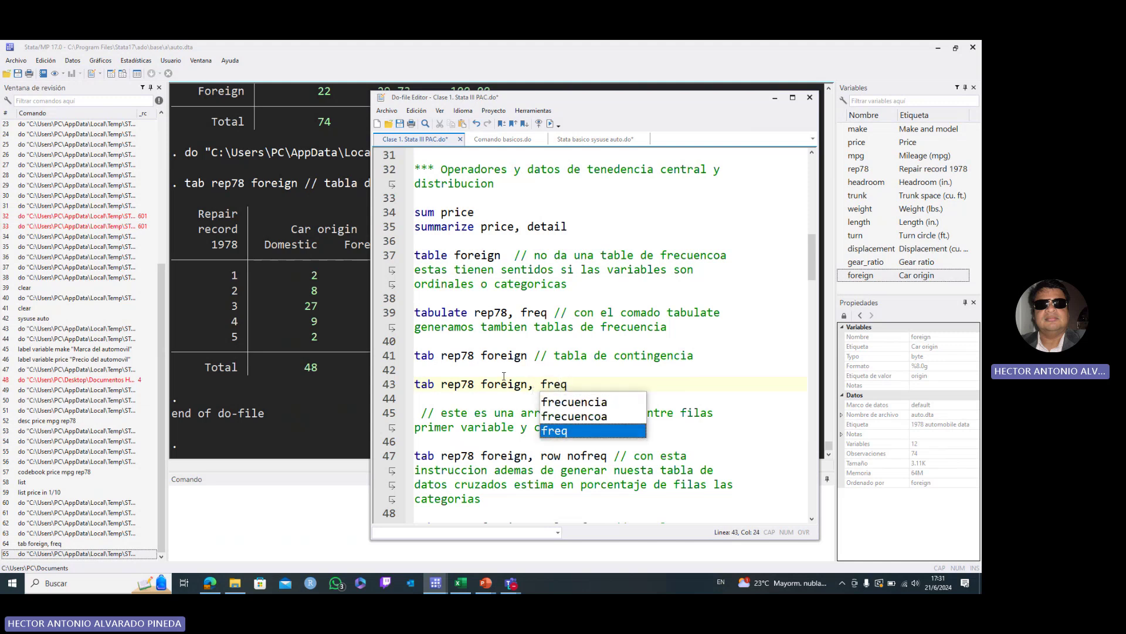
Step: Run only the "tab rep78 foreign, freq" line and bring its frequency table into full view in the results
left_click_drag(568, 384, 423, 388)
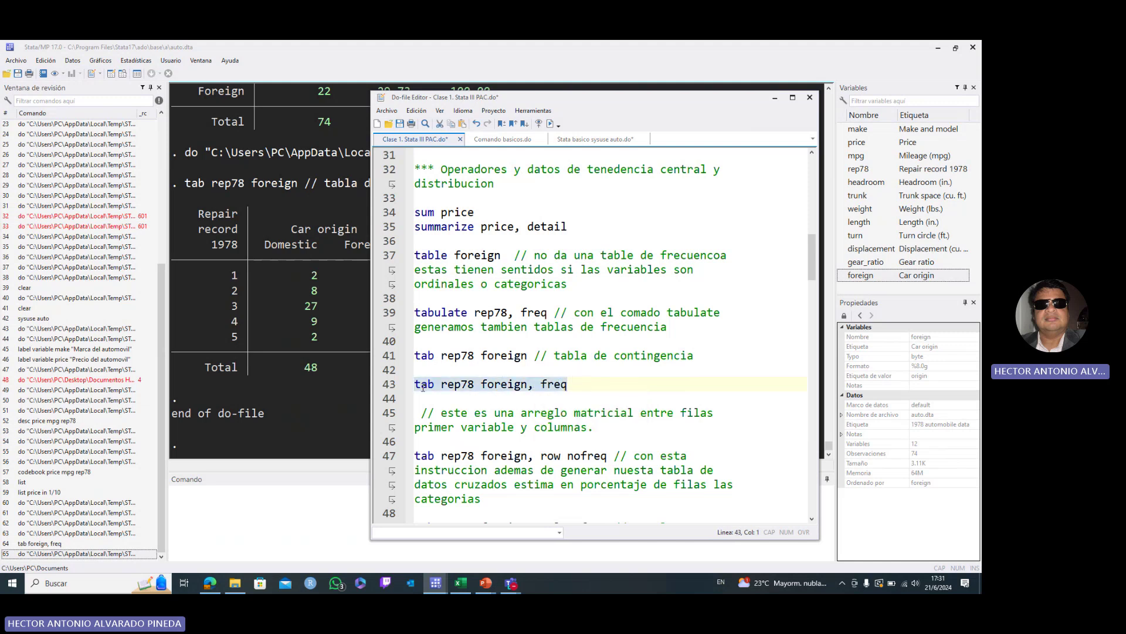
left_click(550, 124)
left_click(774, 98)
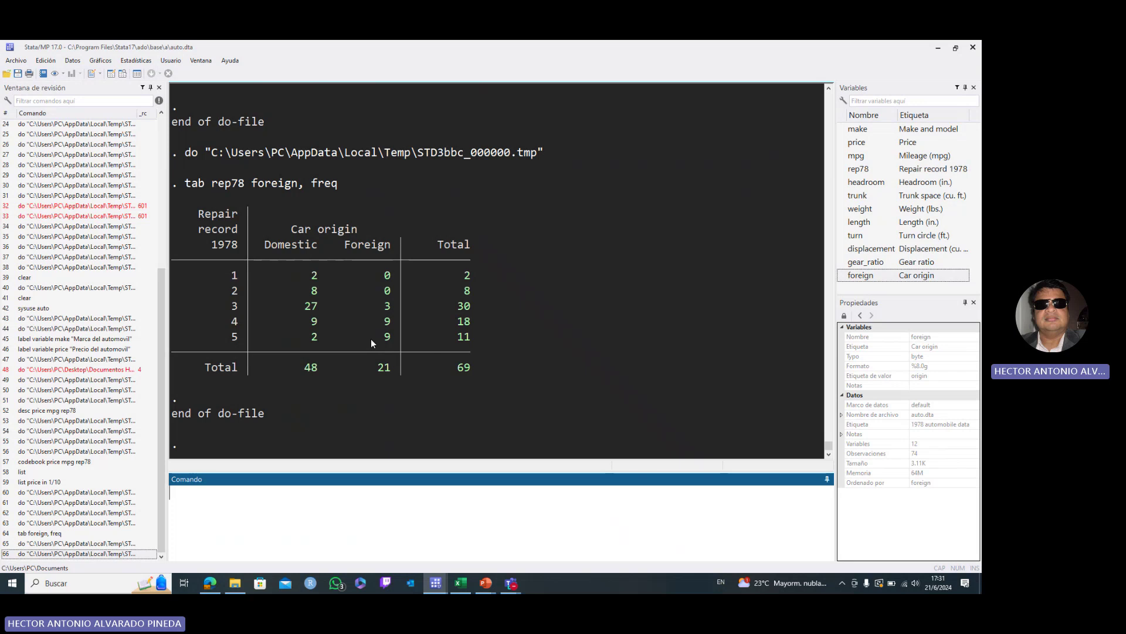
left_click(363, 541)
Step: Return to the do-file, run "tab rep78 foreign, row nofreq" on line 47, and show the row-percentage table unobstructed
left_click(436, 584)
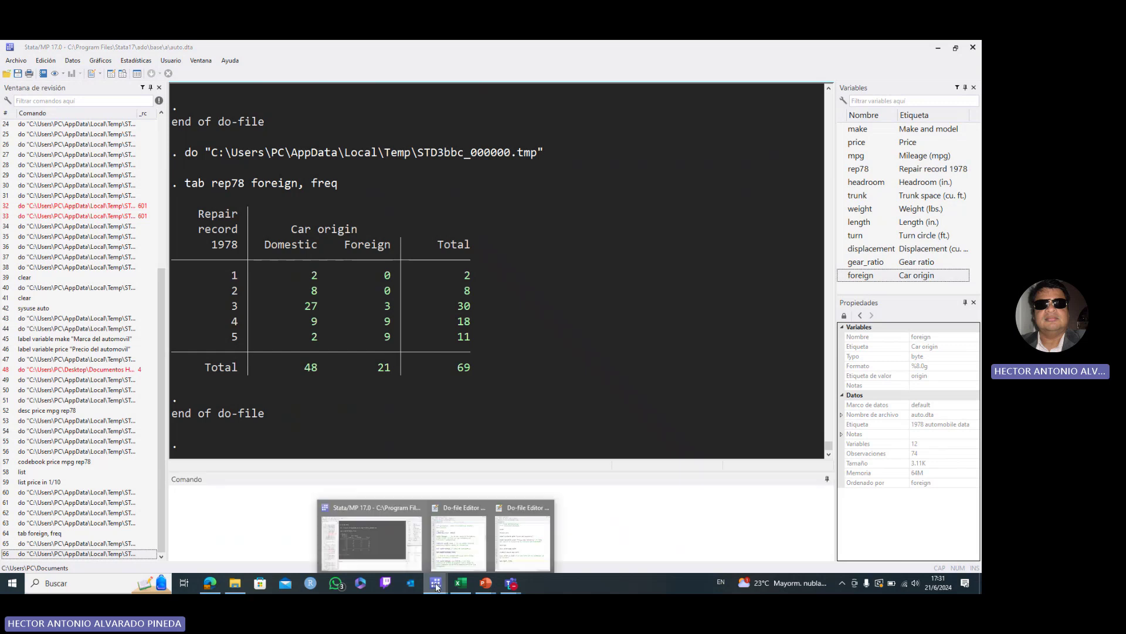
left_click(461, 551)
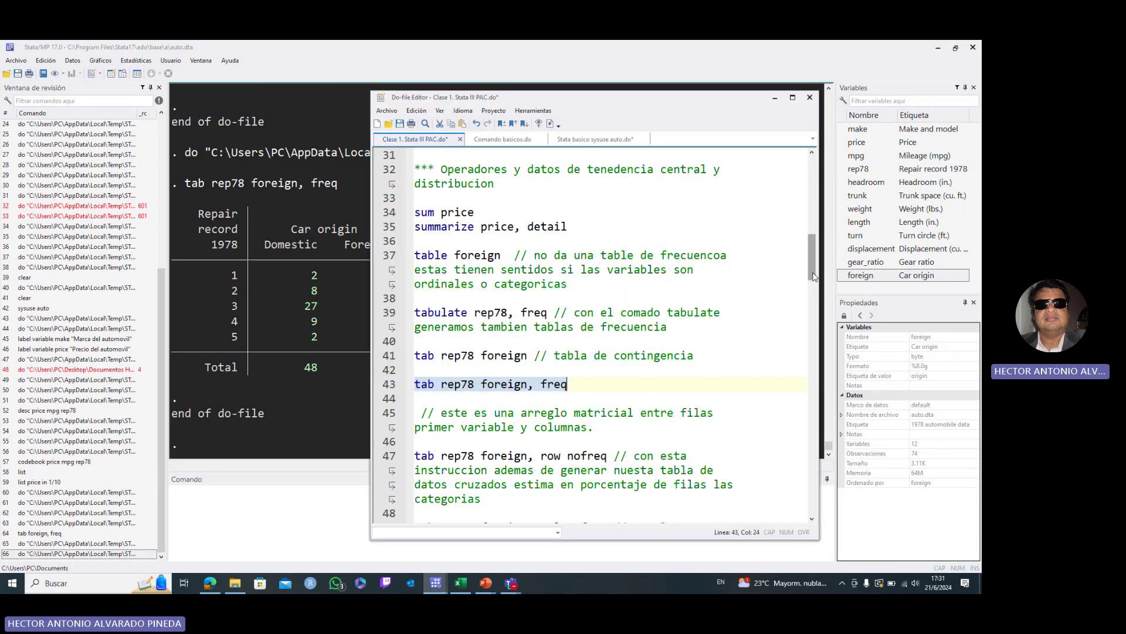
scroll(814, 276, "down", 4)
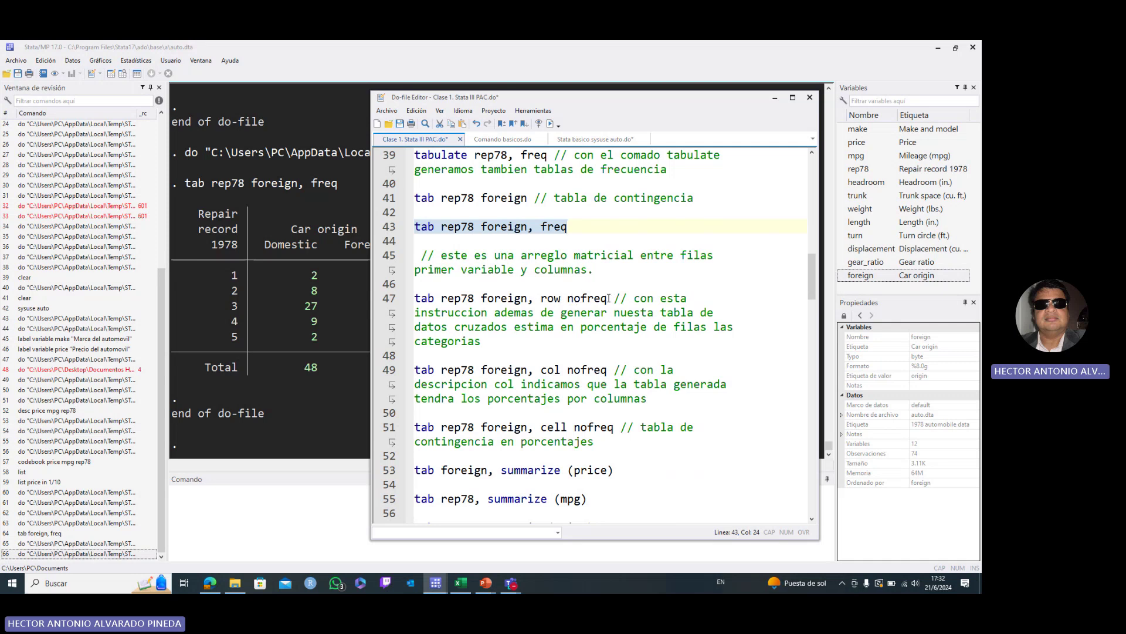
left_click_drag(607, 298, 411, 295)
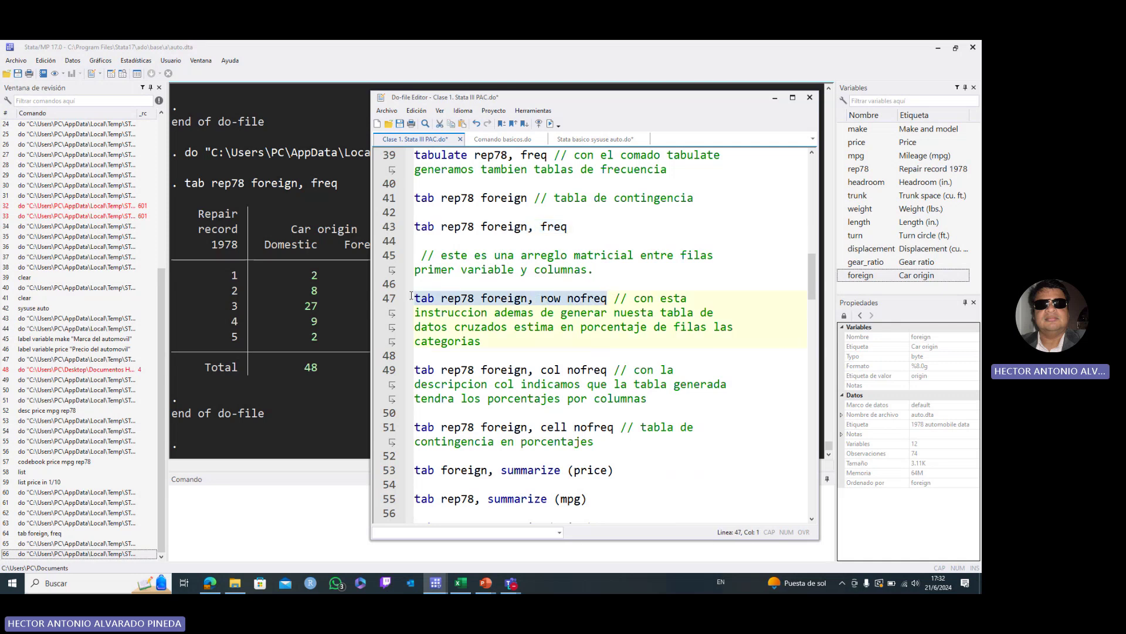
left_click(551, 125)
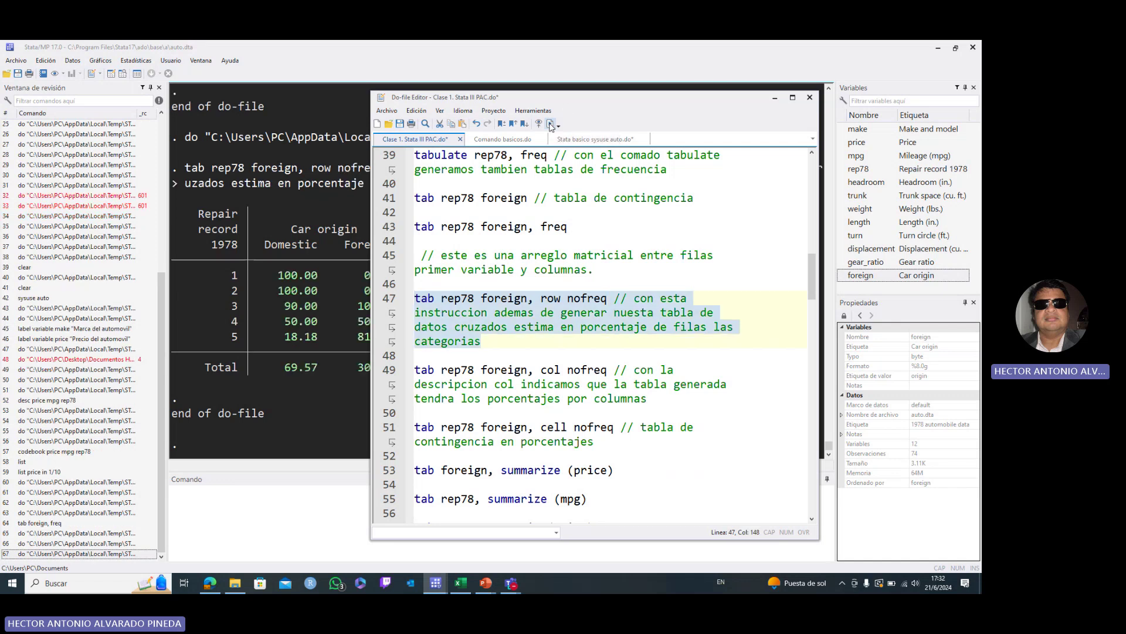
left_click(775, 98)
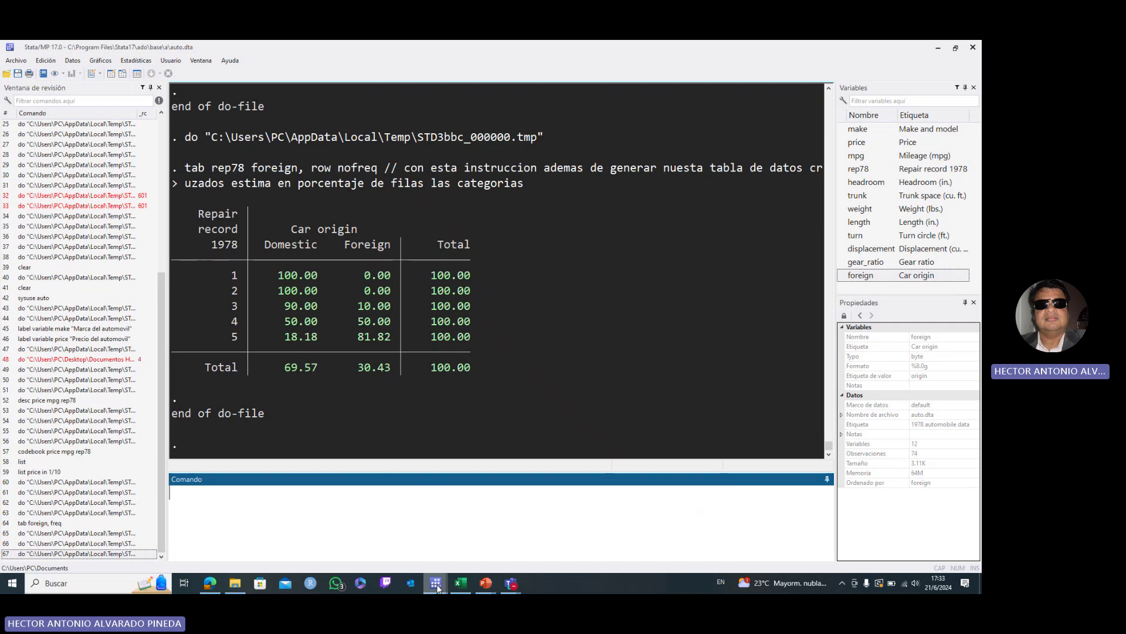
Step: Reopen the do-file, run "tab rep78 foreign, col nofreq" on line 49, and show the column-percentage table unobstructed
mouse_move(437, 587)
left_click(464, 531)
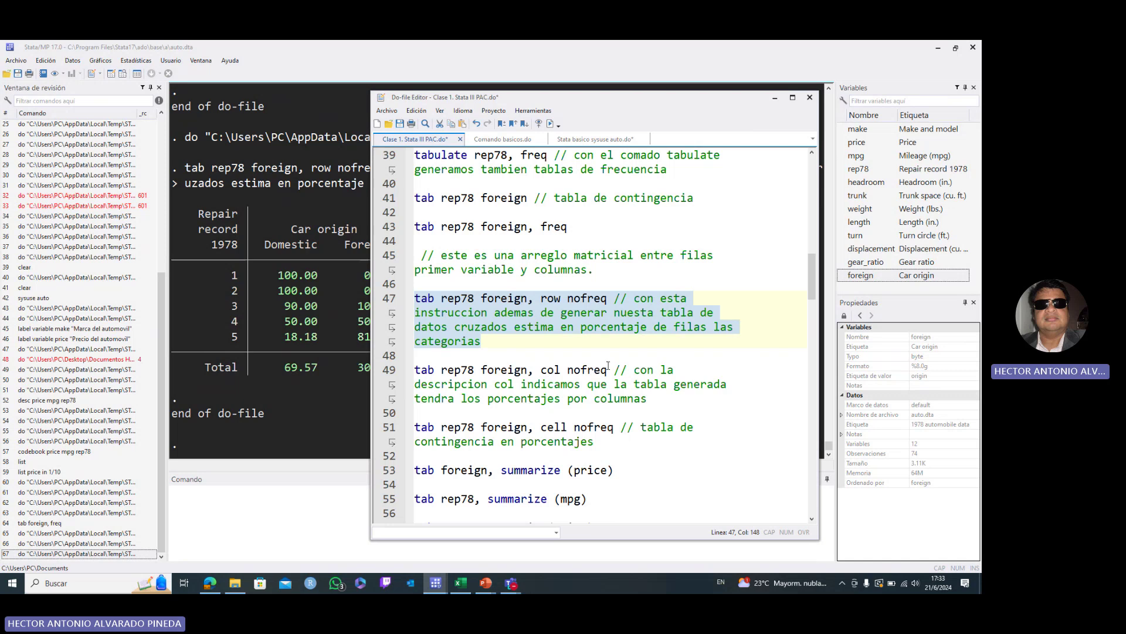
left_click_drag(607, 369, 399, 375)
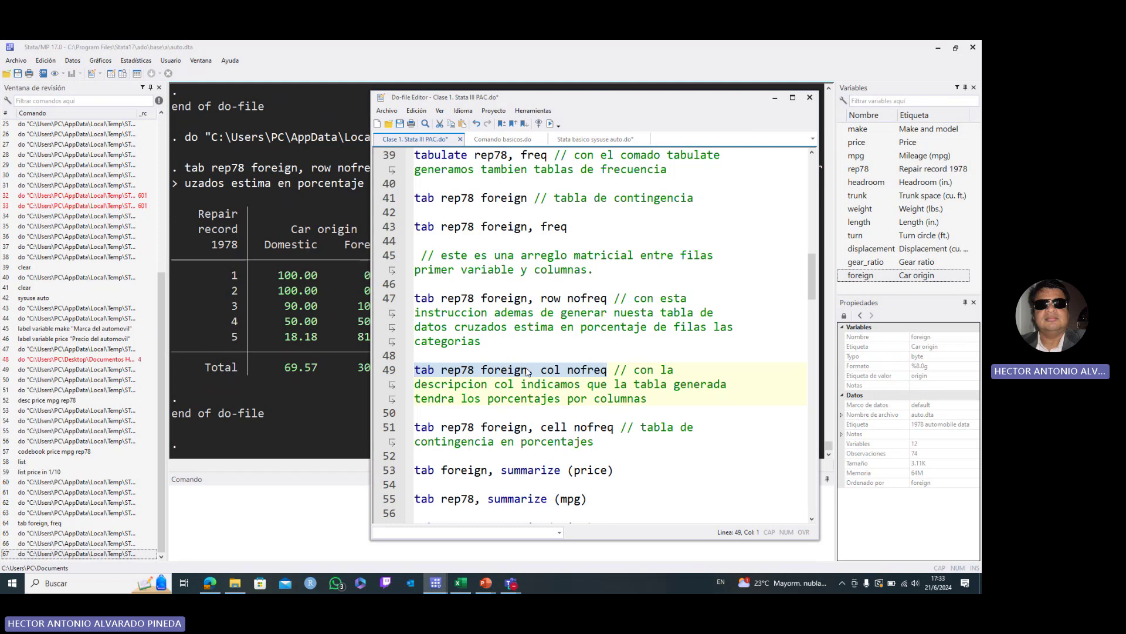
left_click(551, 123)
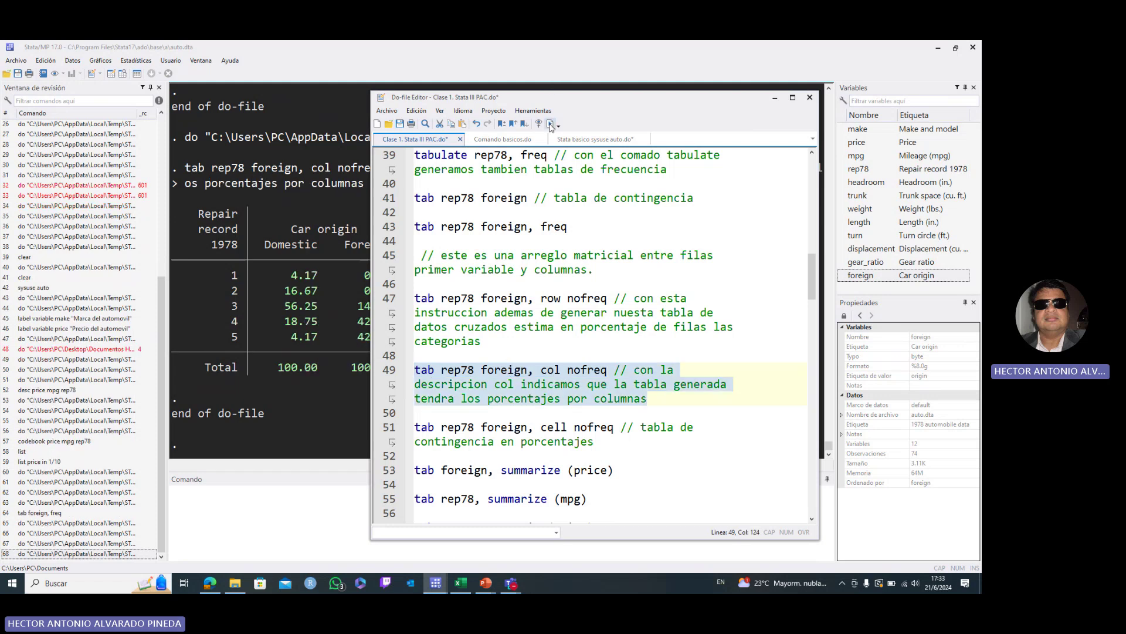
left_click(775, 97)
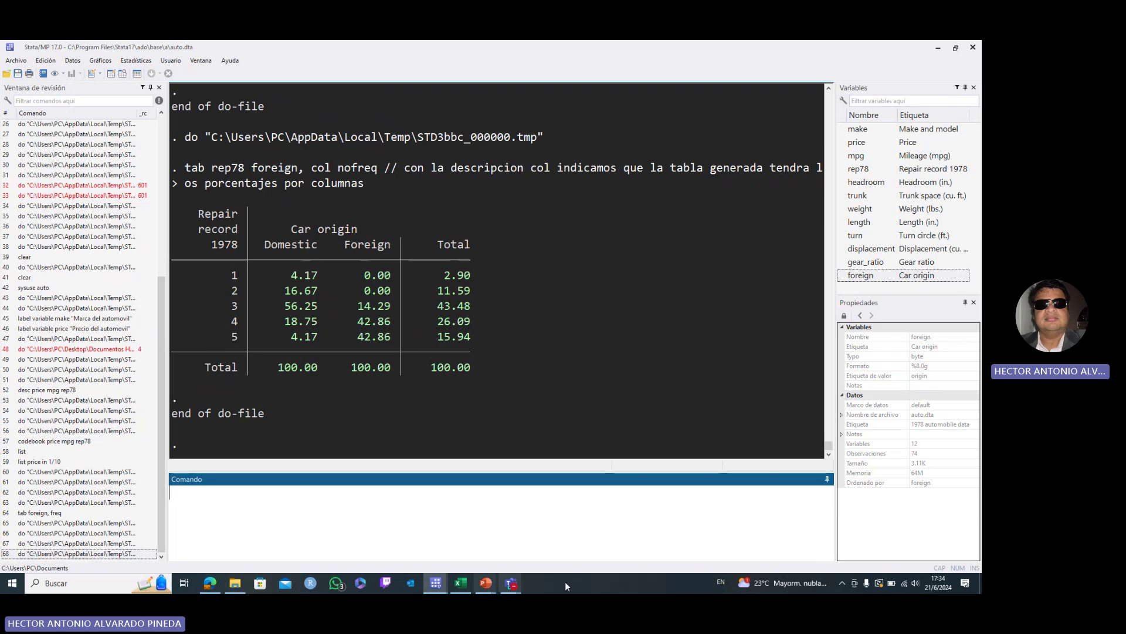
Step: Back in the do-file, run "tab rep78 foreign, cell nofreq" on line 51 and show the cell-percentage table unobstructed
mouse_move(435, 587)
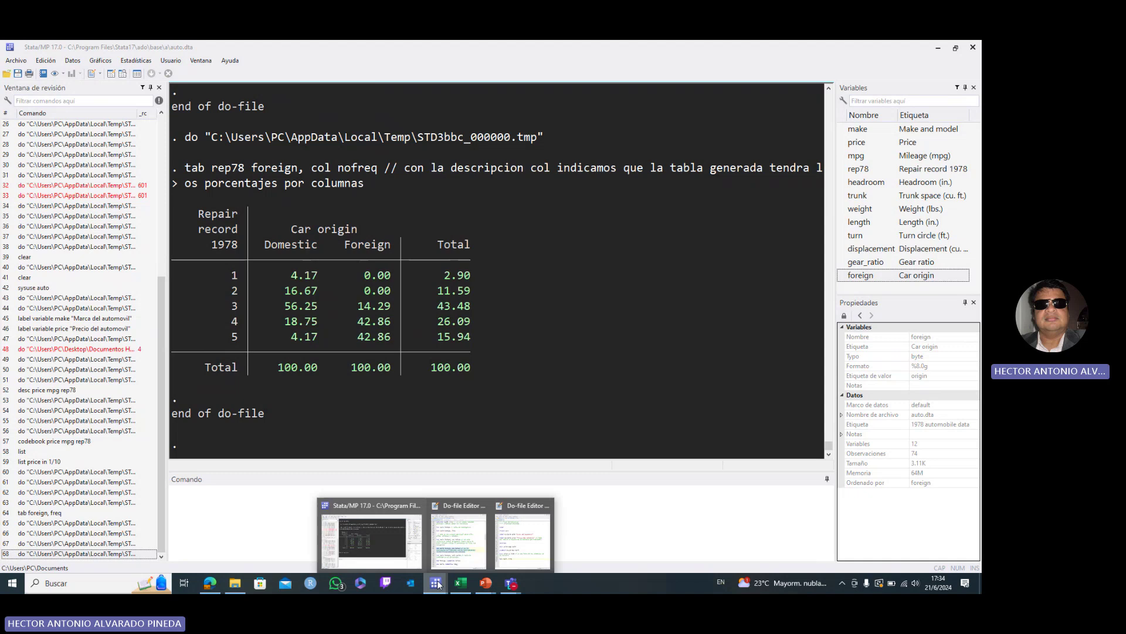
left_click(453, 550)
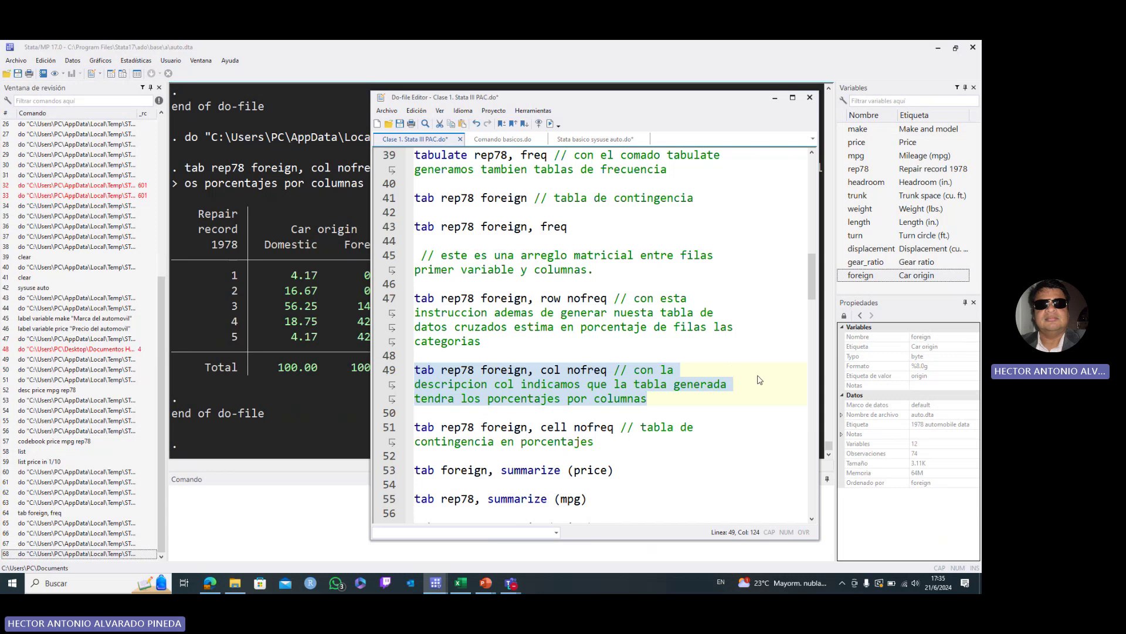
left_click_drag(809, 291, 808, 294)
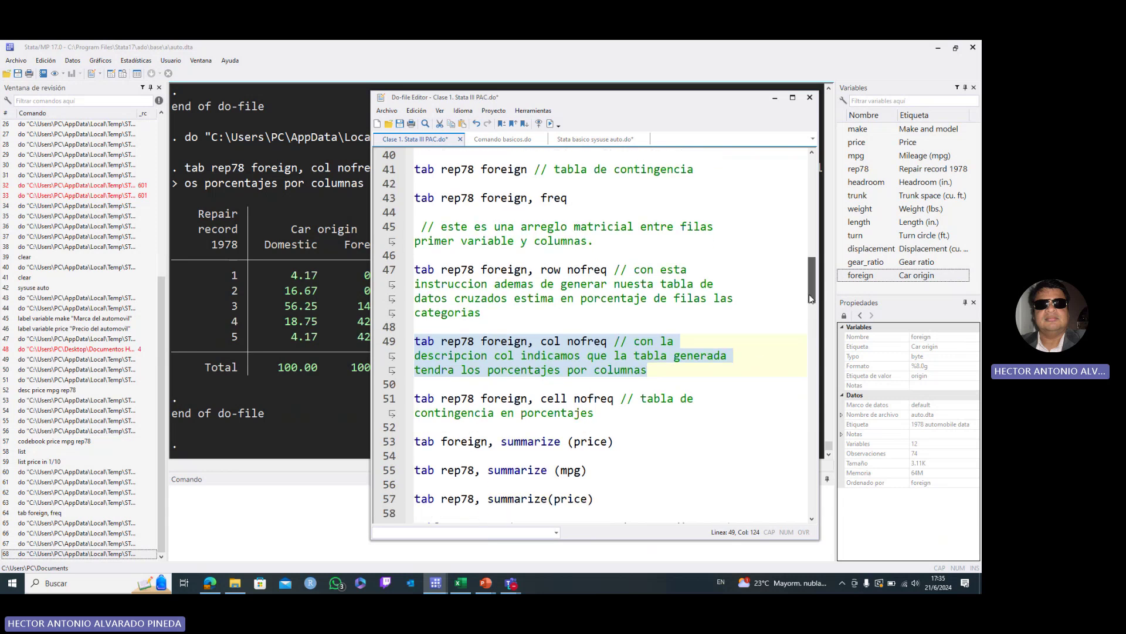
left_click(491, 336)
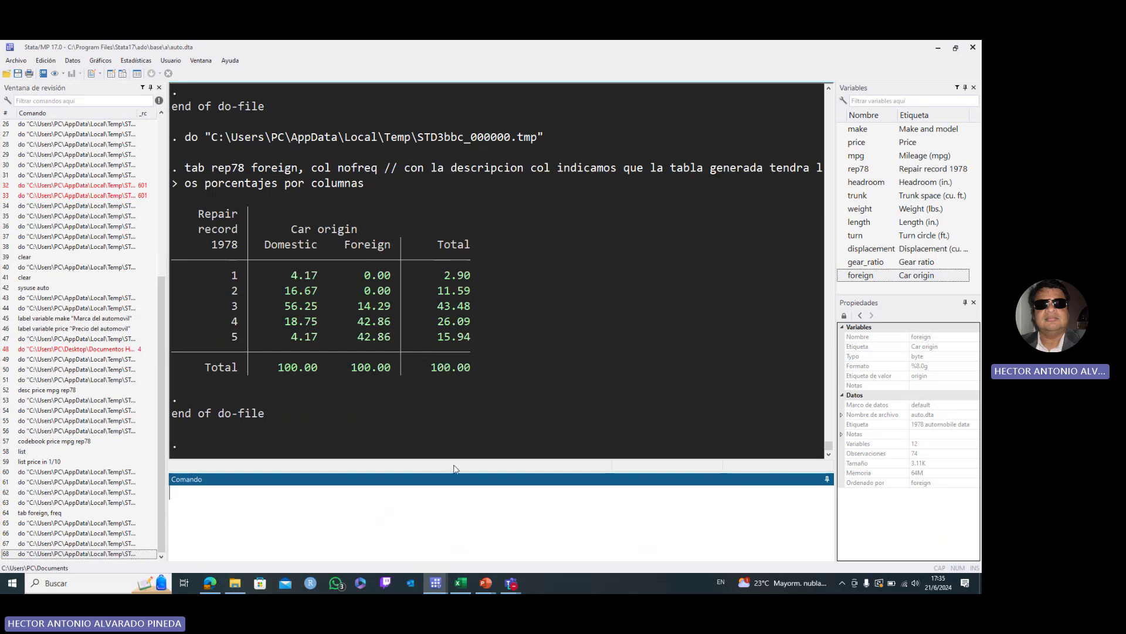
left_click(441, 584)
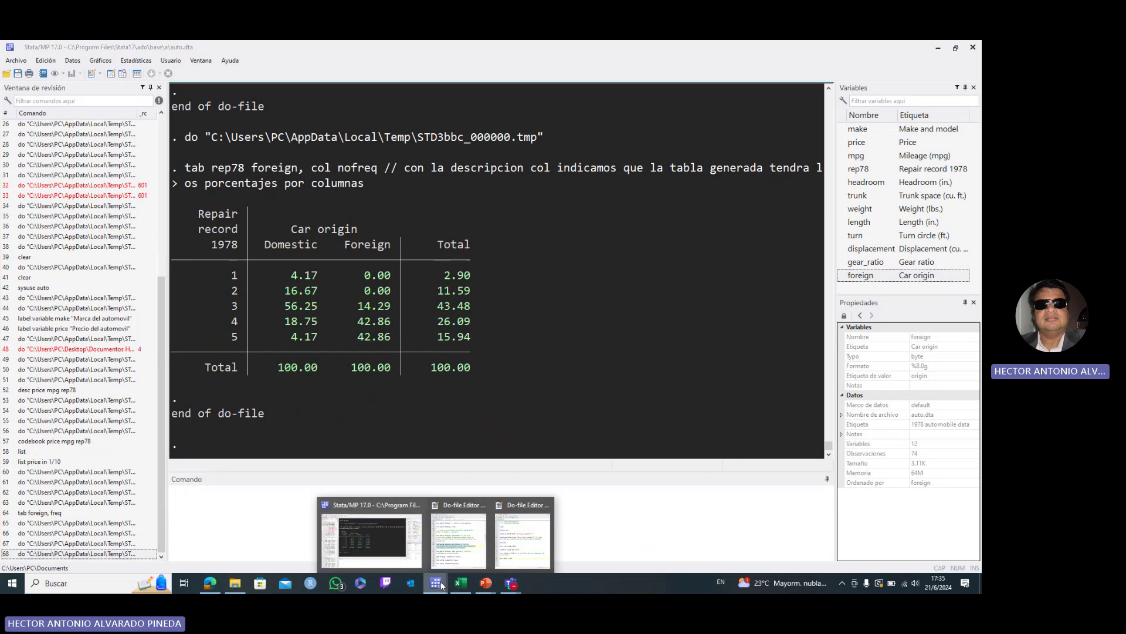
left_click(474, 548)
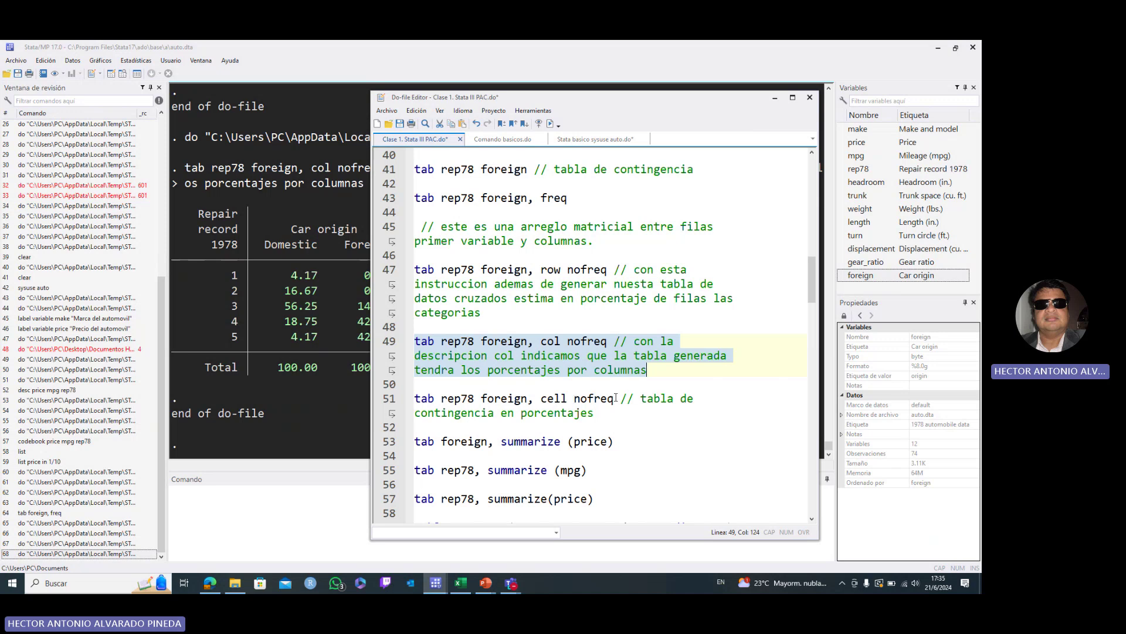
left_click_drag(620, 398, 413, 399)
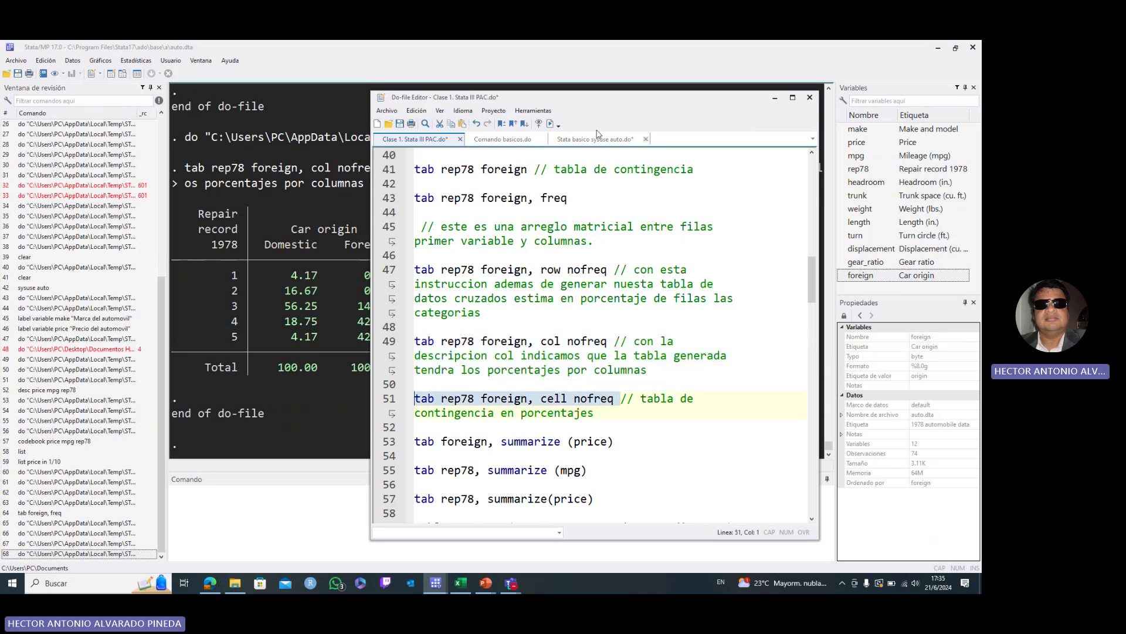
left_click(551, 125)
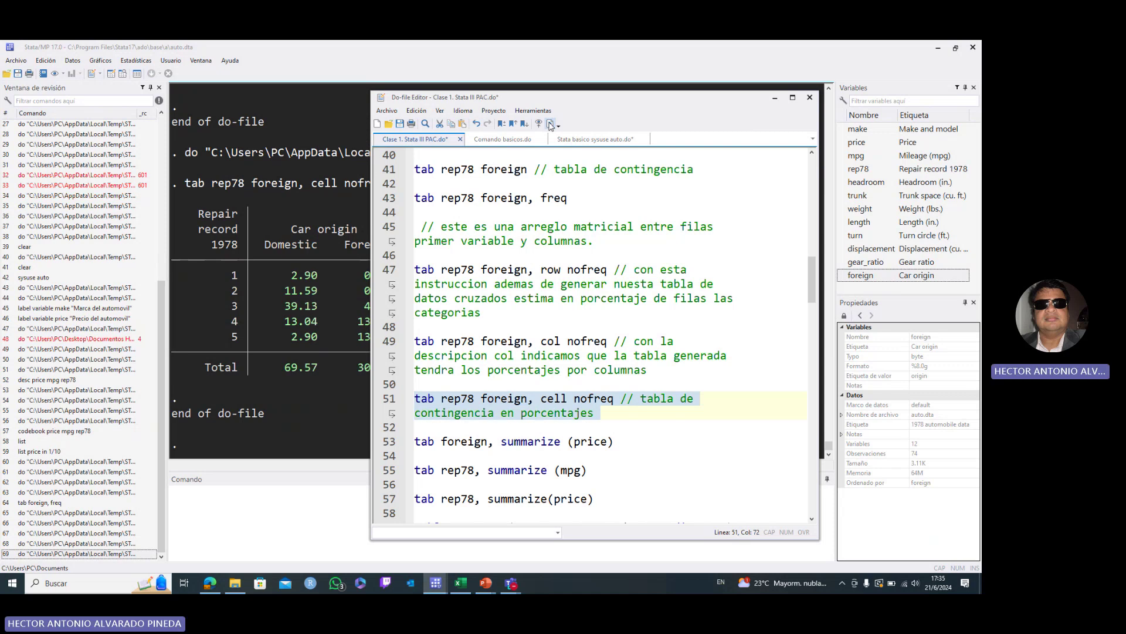
left_click(775, 98)
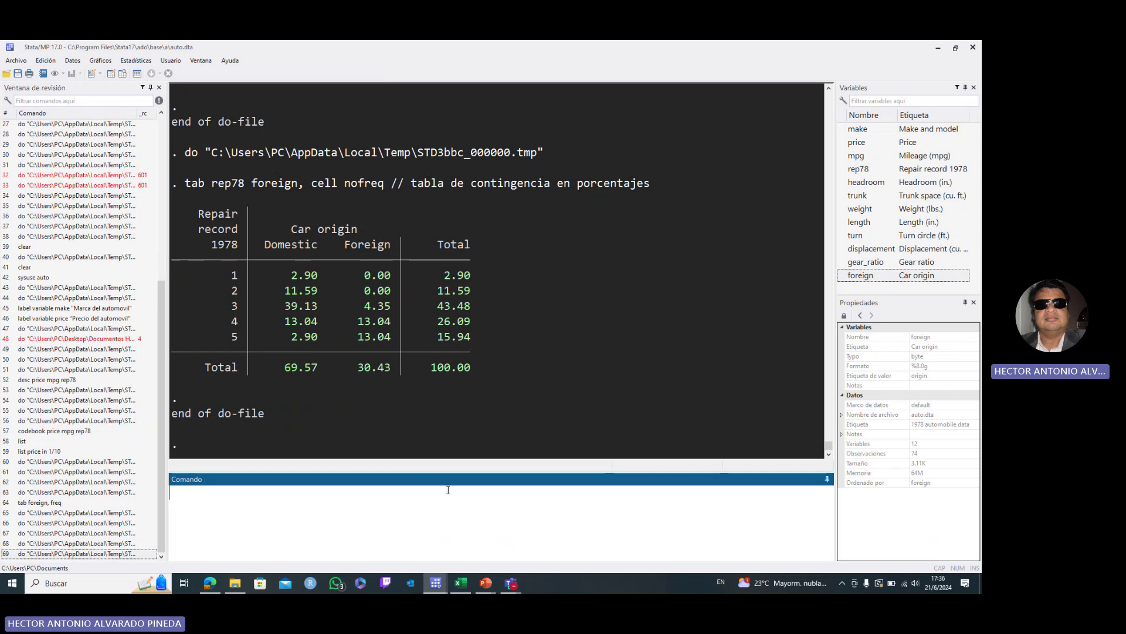
Step: Run "tab foreign, summarize (price)" from line 53 of the do-file and show the price summary by car origin in the results
mouse_move(436, 585)
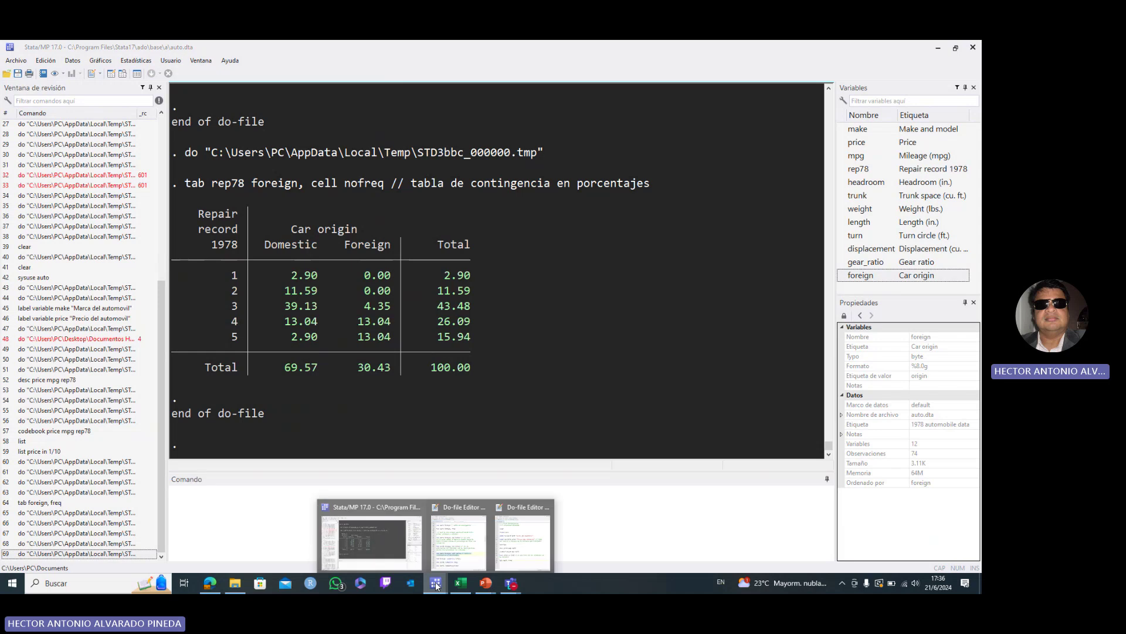
left_click(450, 551)
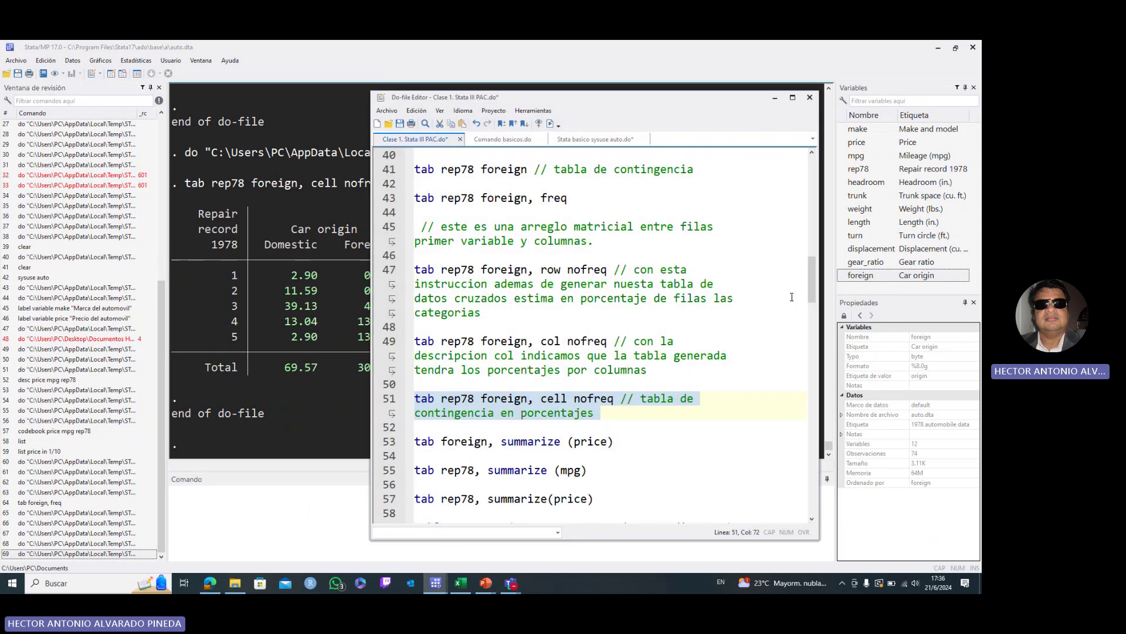
left_click_drag(814, 294, 814, 313)
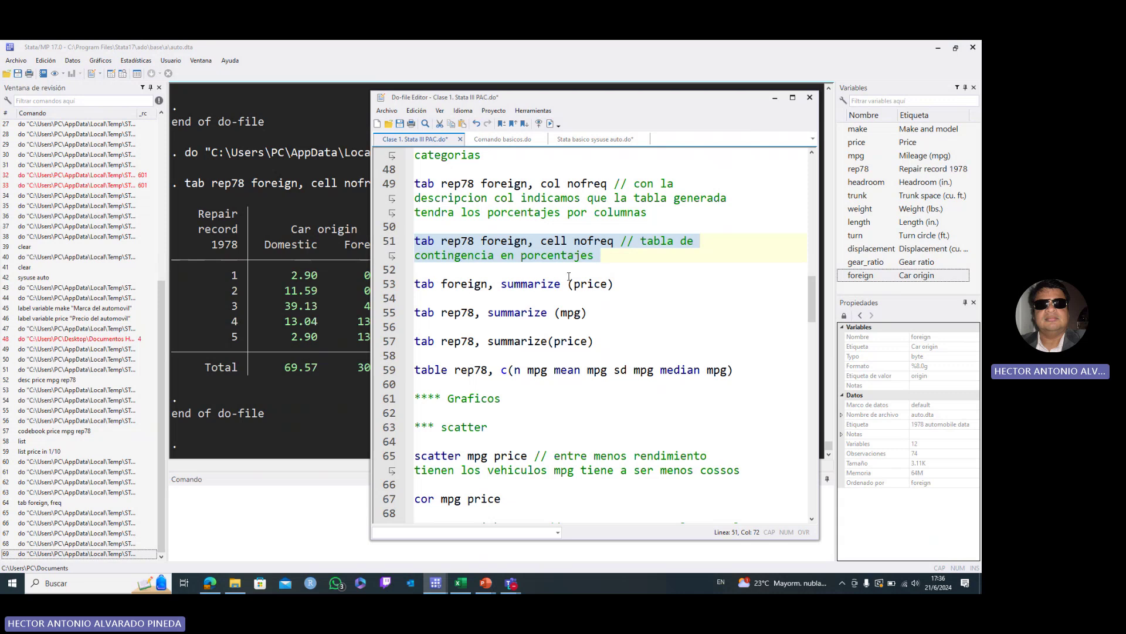
left_click_drag(621, 285, 404, 290)
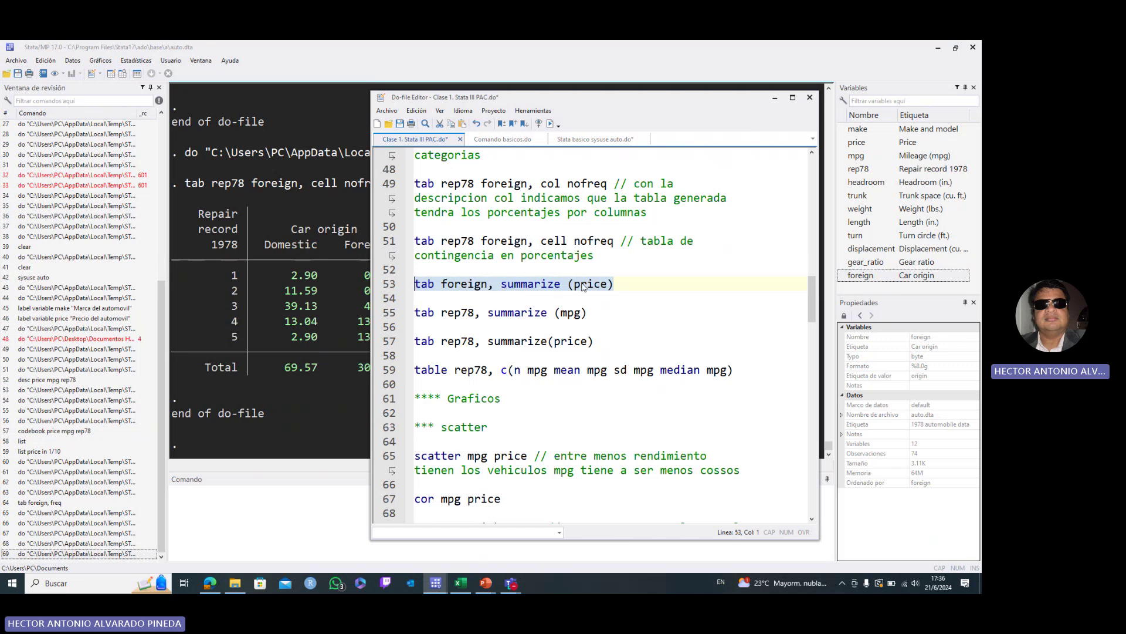
left_click(552, 124)
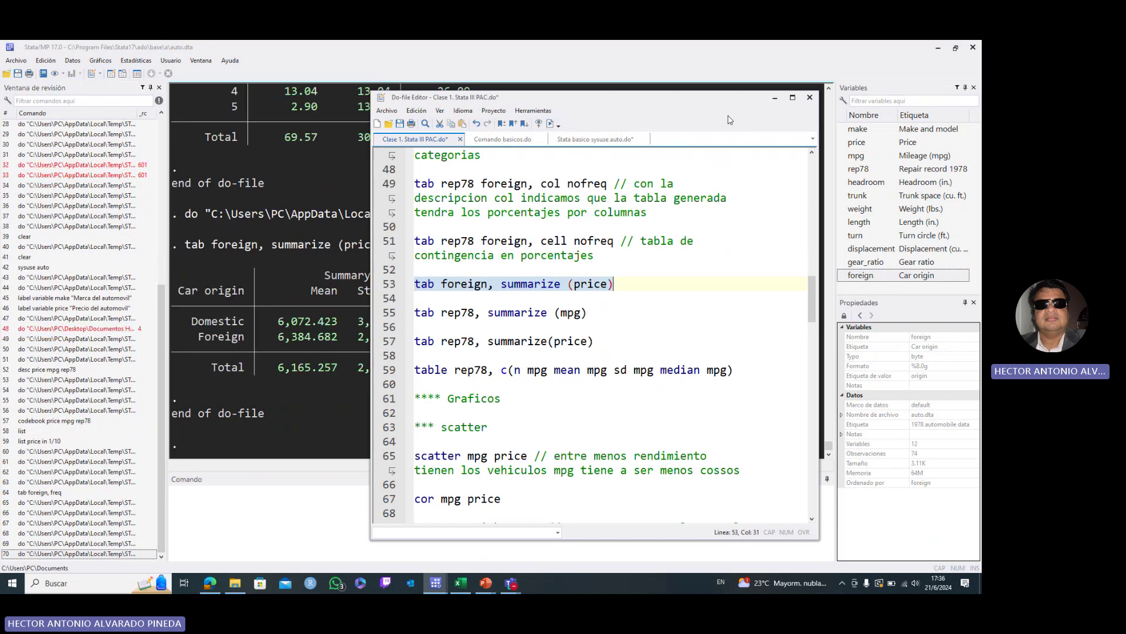
left_click(775, 98)
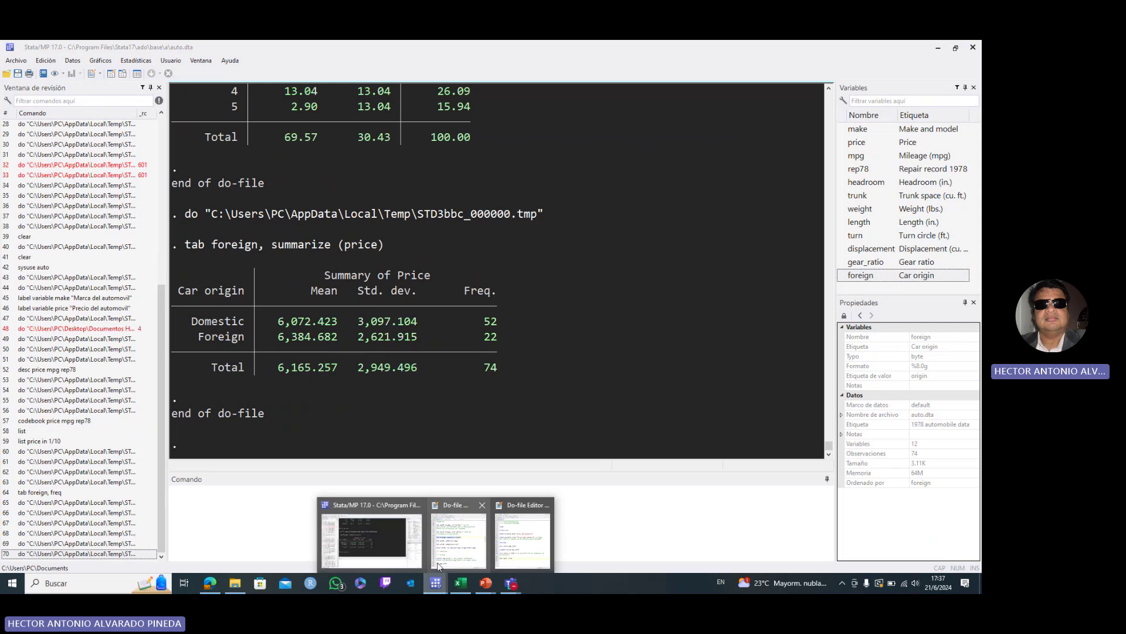
Step: Run "tab rep78, summarize (mpg)" from line 55 of the do-file and show the mileage summary by repair record
left_click(456, 545)
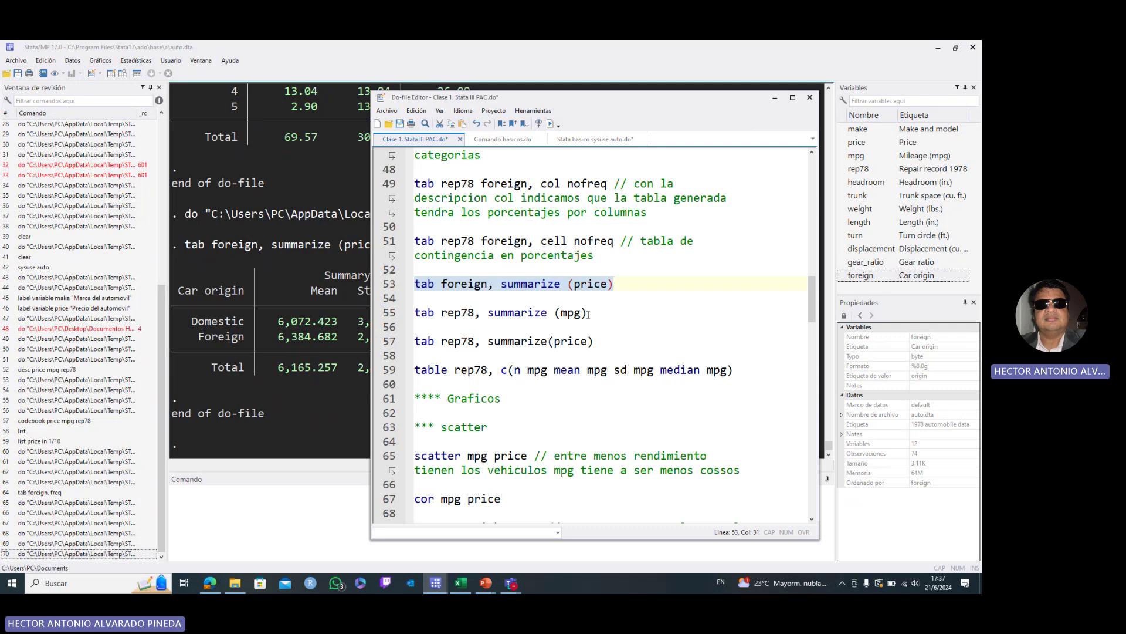
left_click_drag(589, 314, 406, 309)
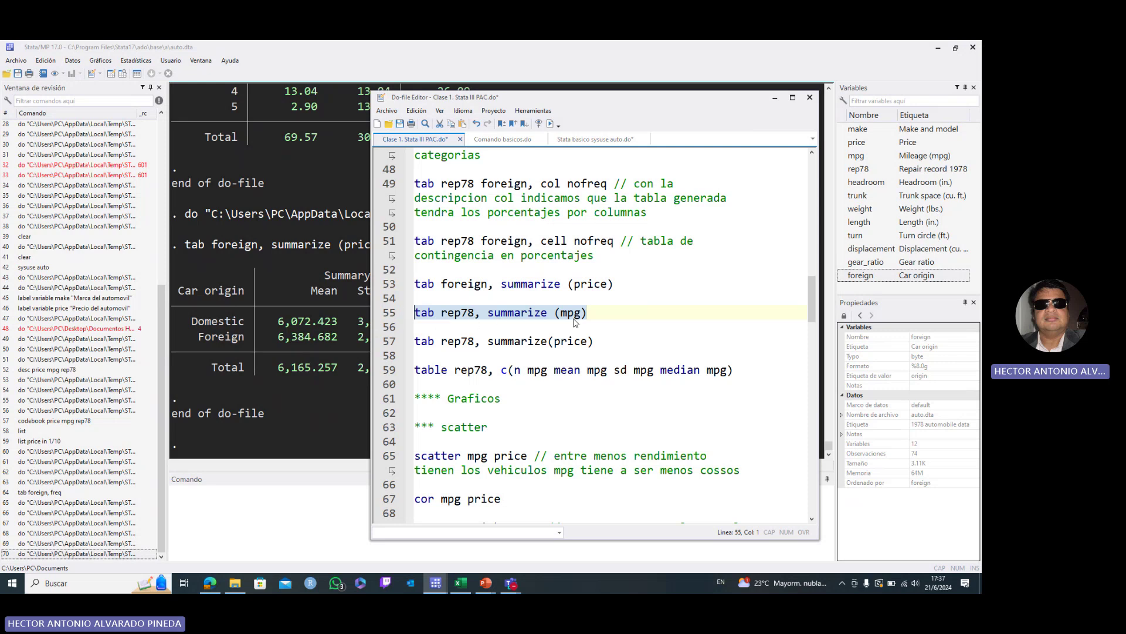
left_click(545, 128)
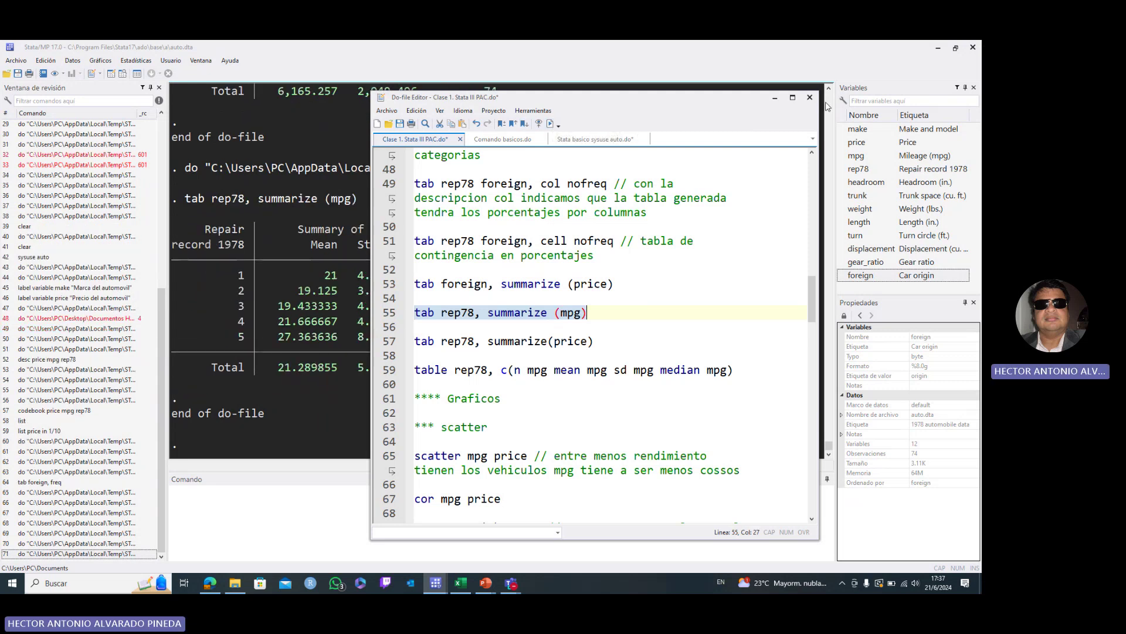
left_click(776, 98)
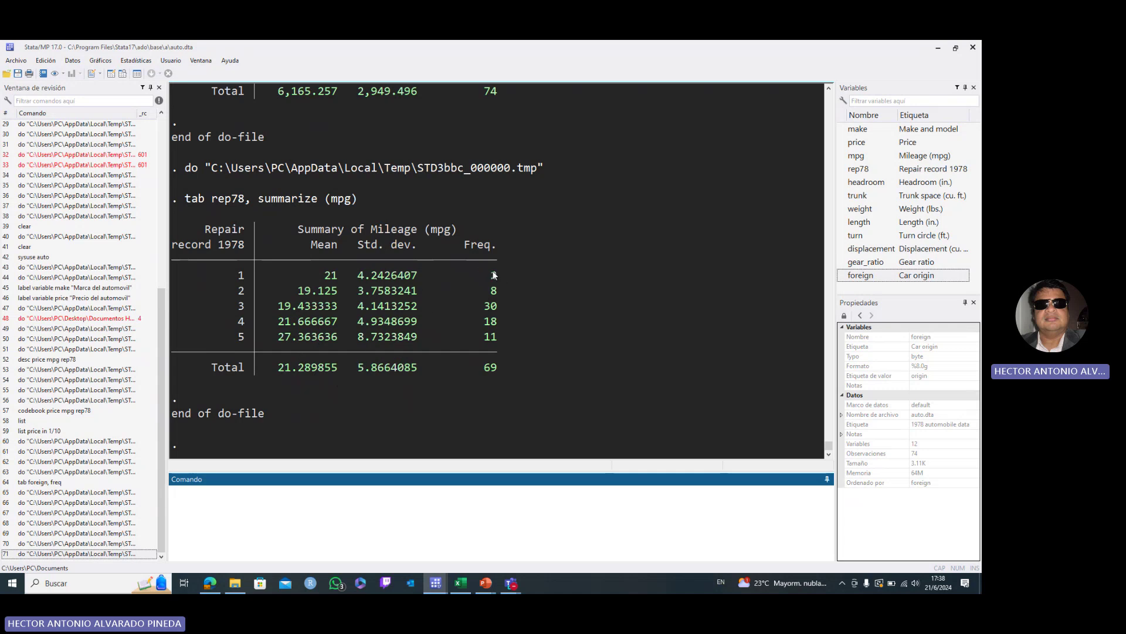
Step: Return to the do-file, execute it in full with no line selected, and close the Data Editor window
mouse_move(437, 583)
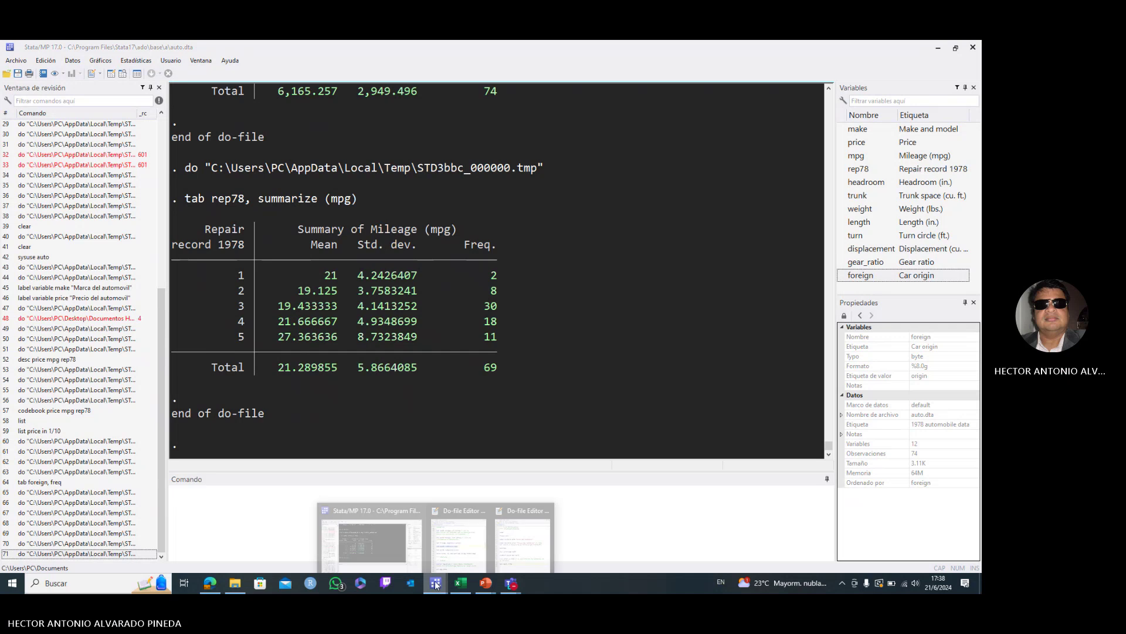
left_click(460, 558)
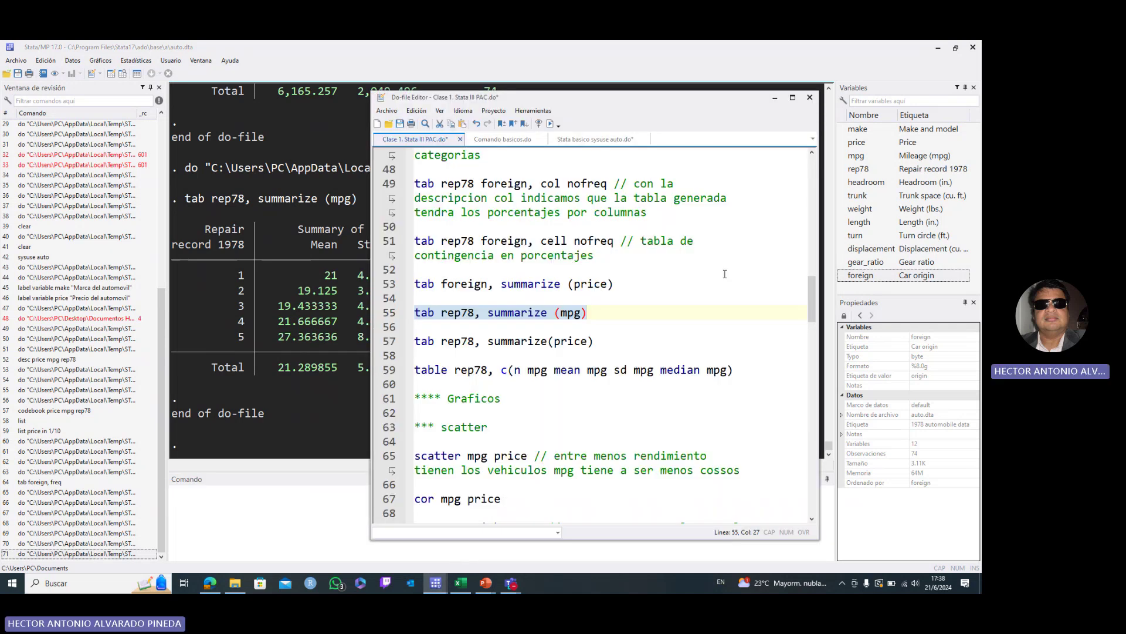
scroll(805, 312, "down", 3)
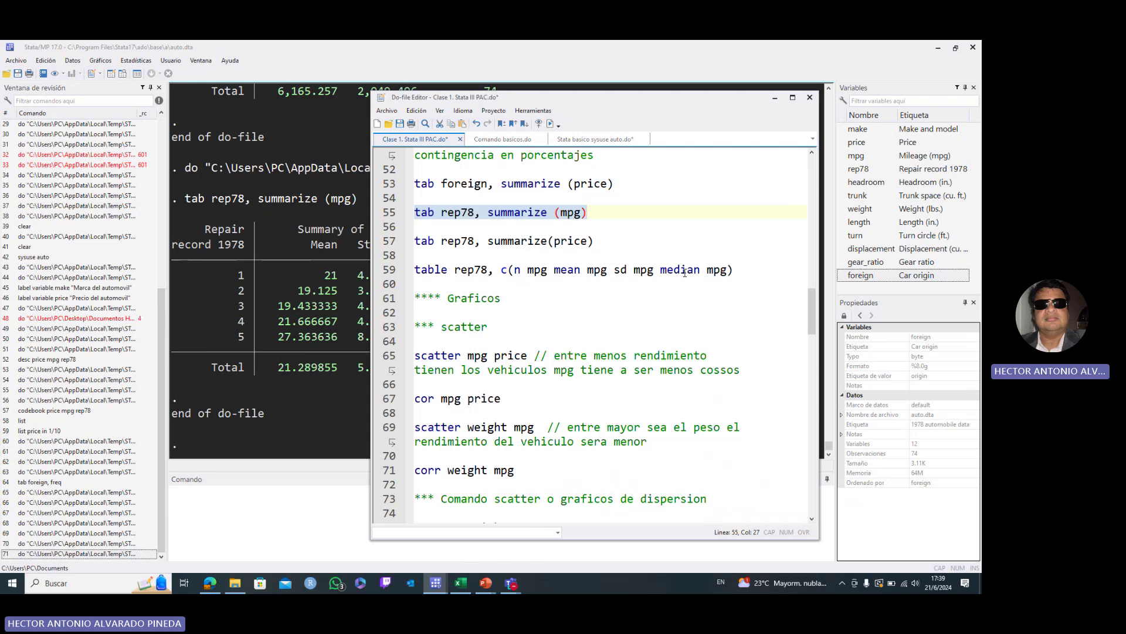
left_click(737, 272)
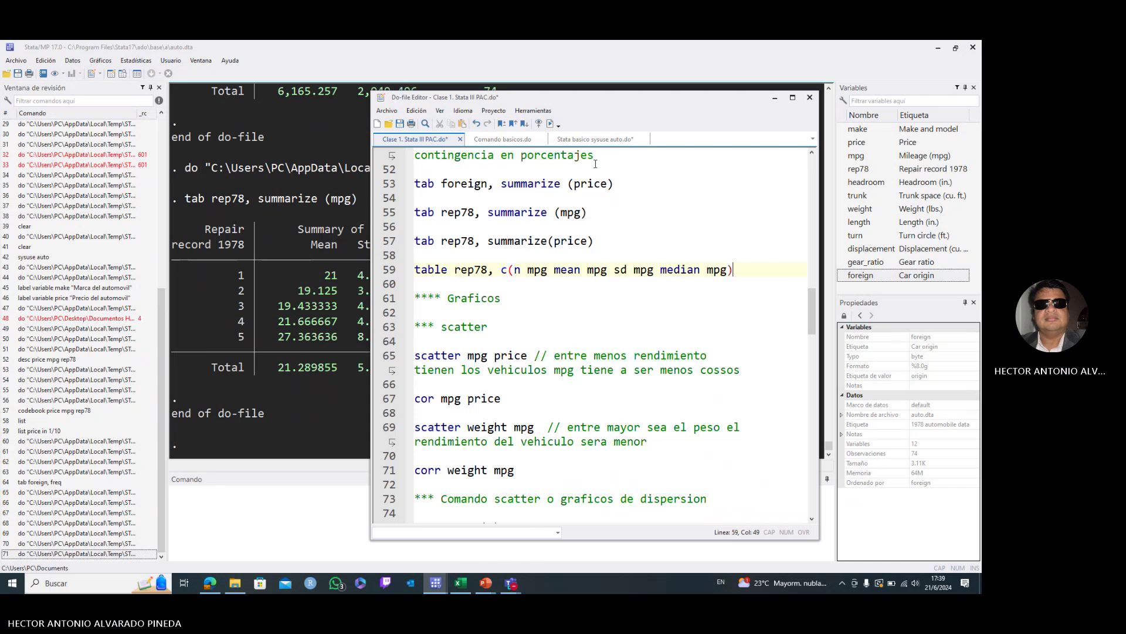
left_click(551, 124)
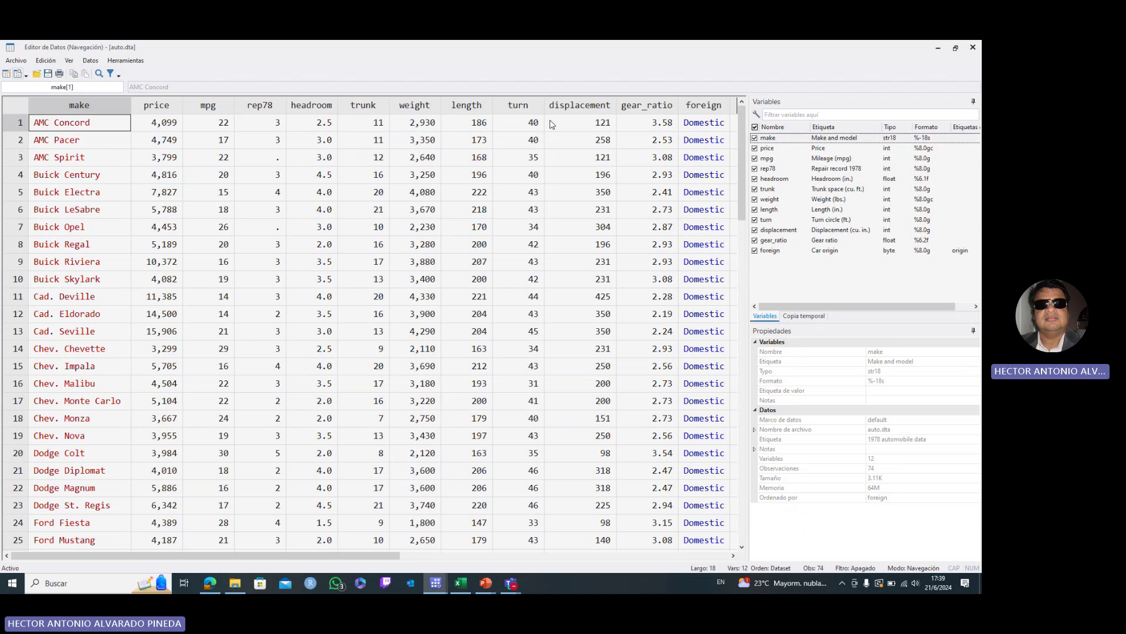
left_click(973, 48)
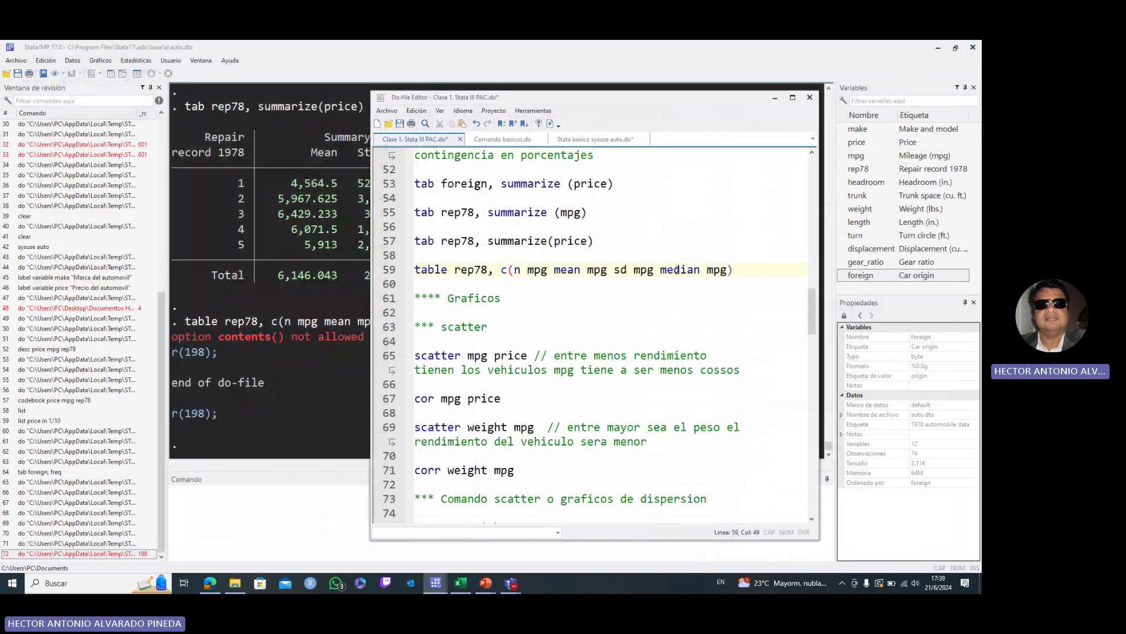
Step: Run only "table rep78, c(n mpg mean mpg sd mpg median mpg)" from line 59 and show its output unobstructed
left_click_drag(739, 270, 414, 270)
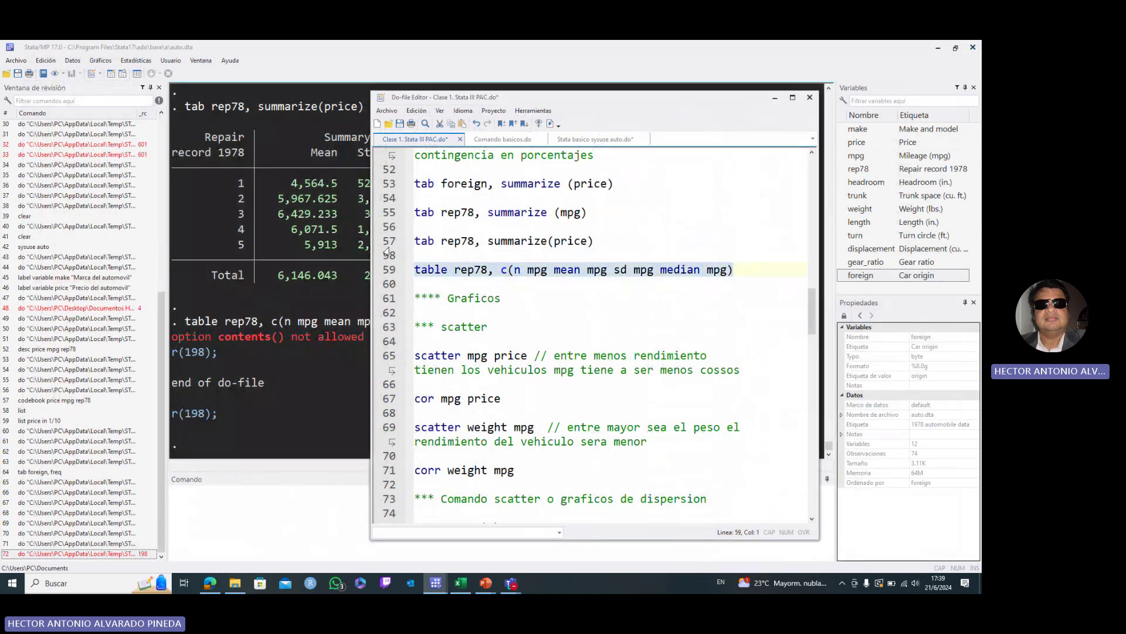
left_click(549, 124)
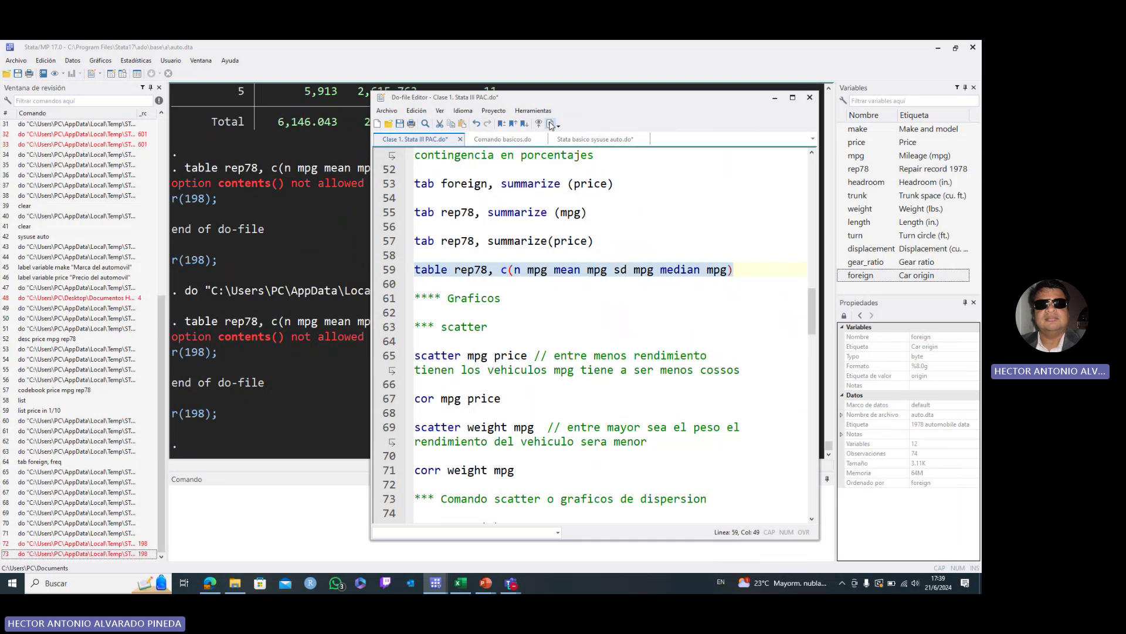
left_click(301, 360)
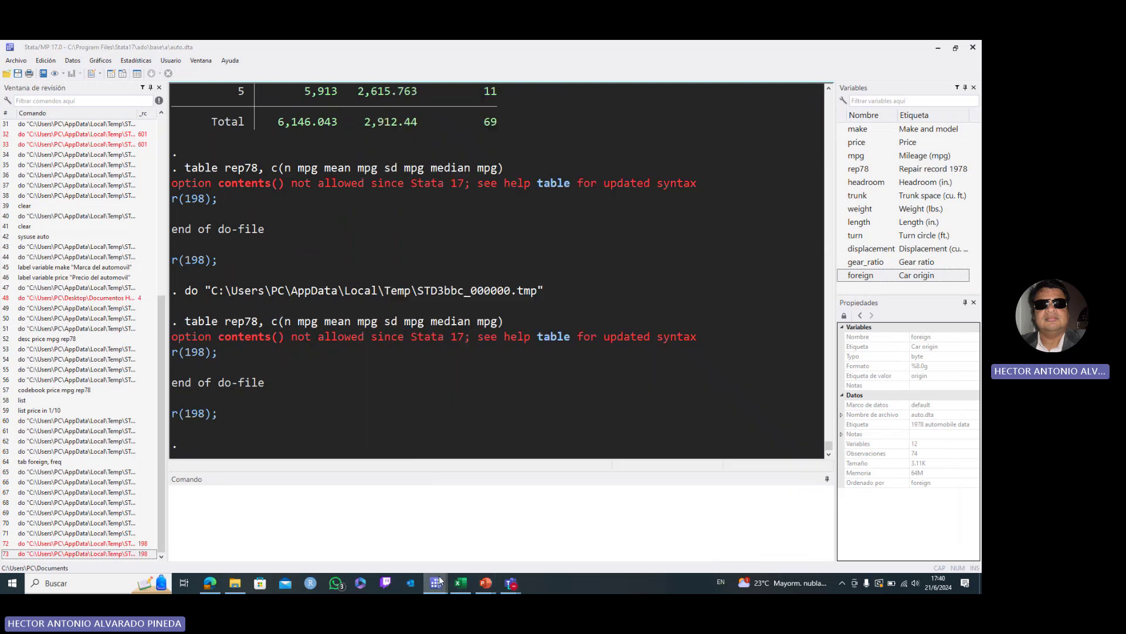
Step: Back in the do-file, remove the final "mpg" from line 59 and run "table rep78, c(n mpg mean mpg sd mpg median)"
mouse_move(435, 582)
left_click(460, 542)
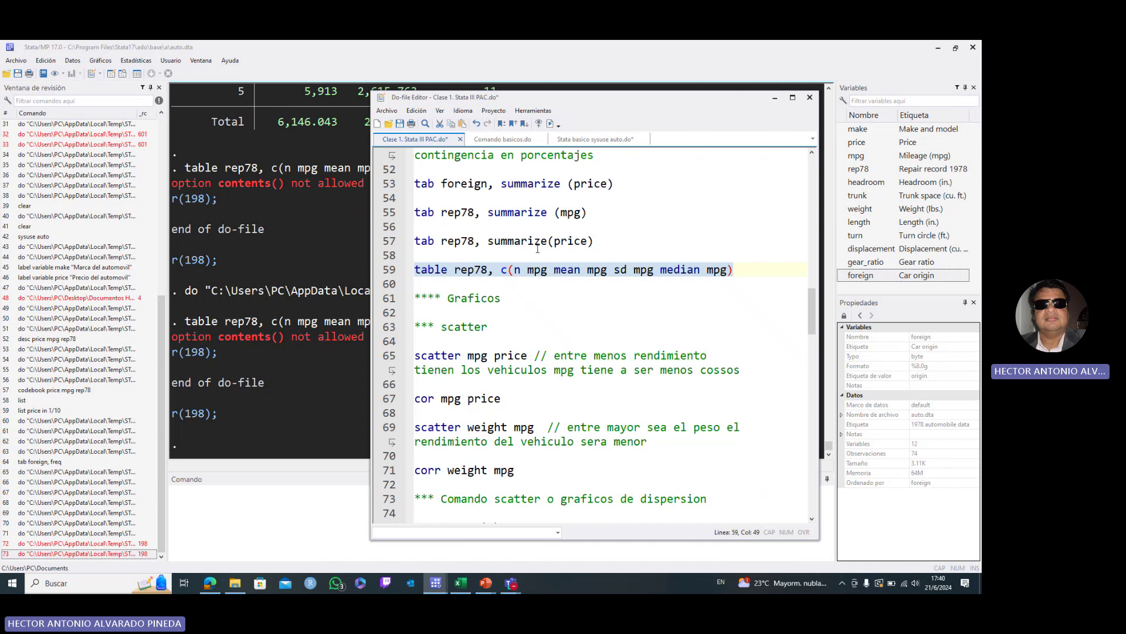
left_click(731, 272)
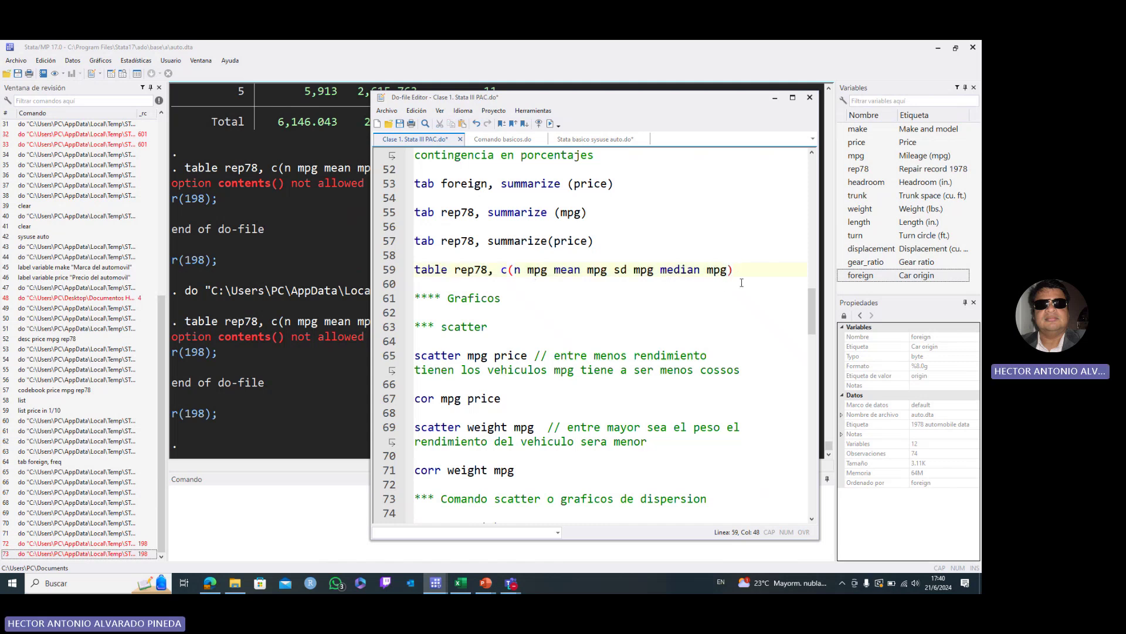
key("BackSpace")
key("BackSpace")
key("BackSpace")
key("BackSpace")
left_click_drag(709, 269, 414, 269)
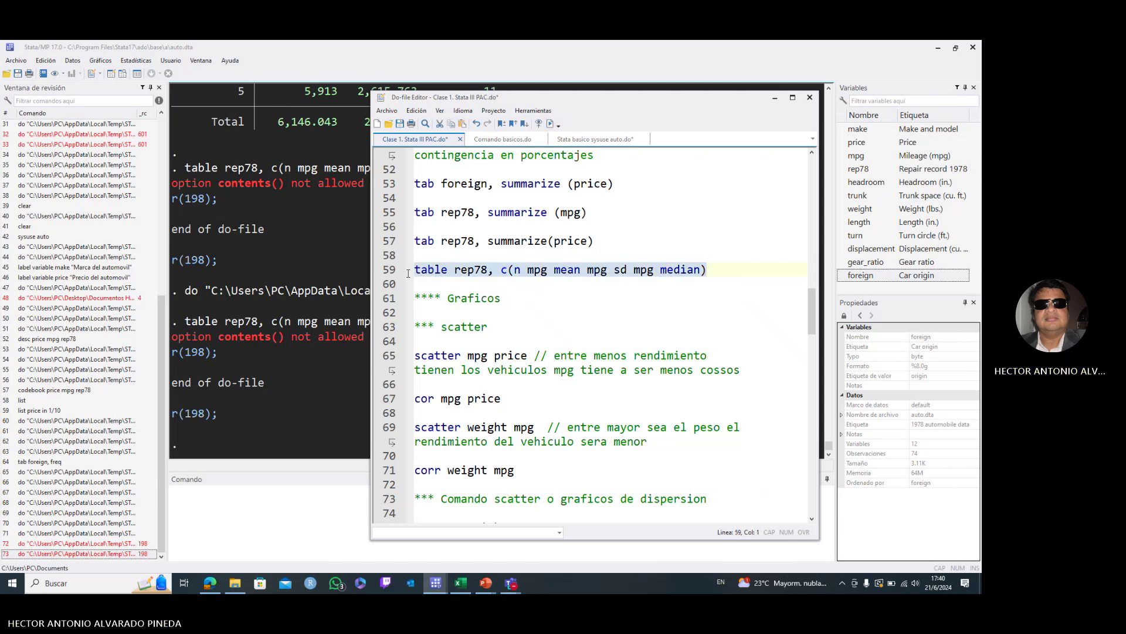
left_click(551, 124)
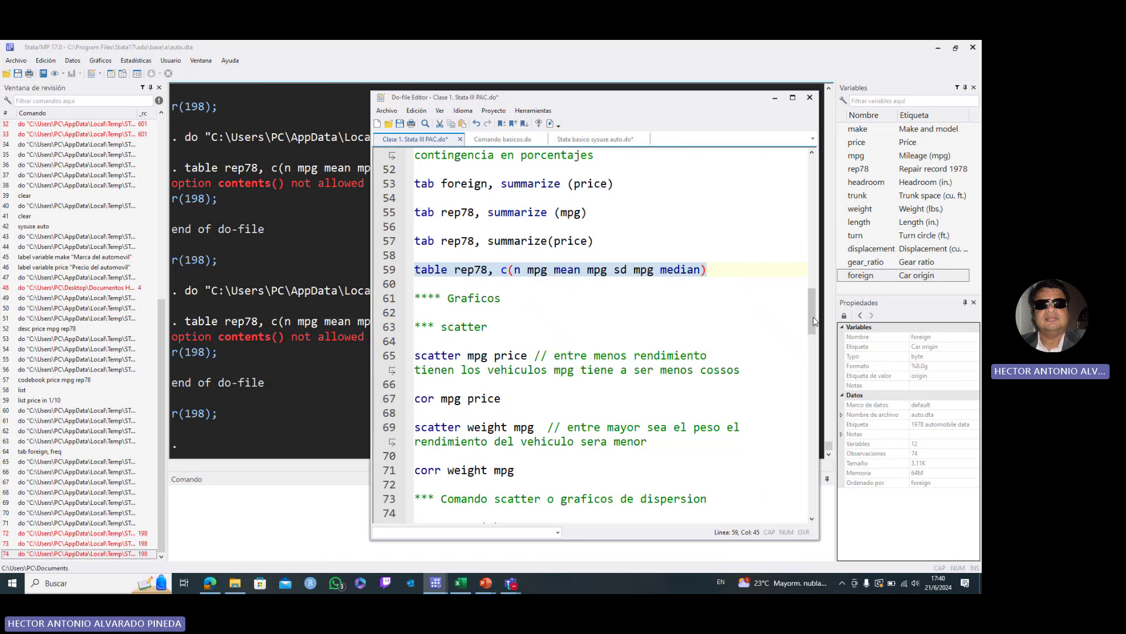
Step: Run "scatter mpg price" from line 65 of the do-file to plot mileage against price, then close the graph
left_click_drag(812, 322, 813, 336)
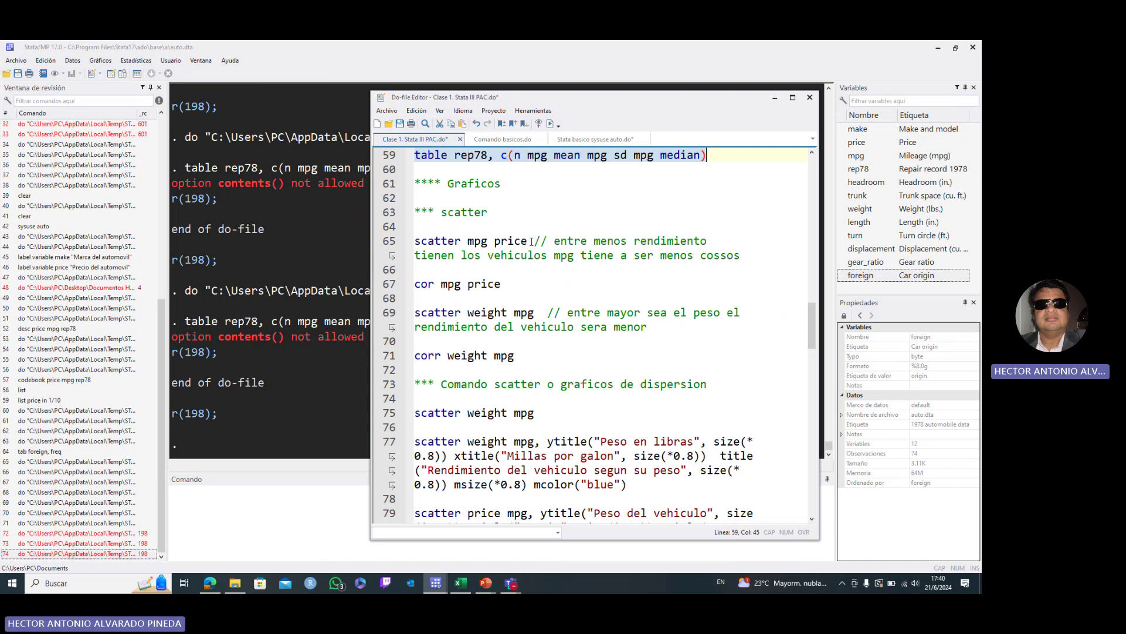
left_click_drag(527, 242, 417, 242)
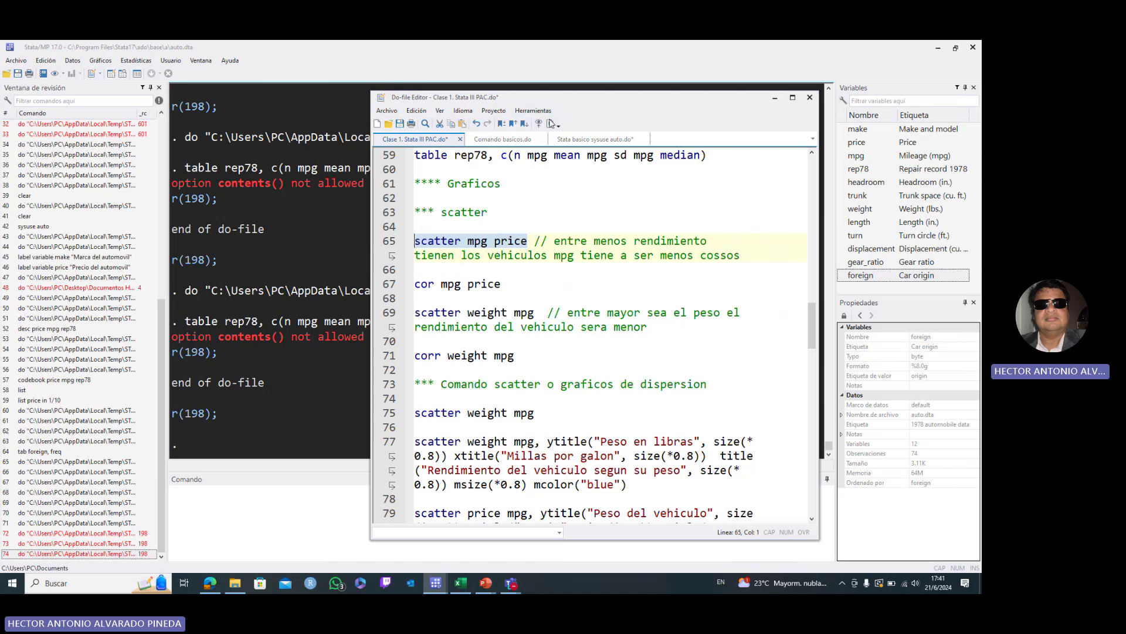
left_click(552, 125)
left_click(553, 124)
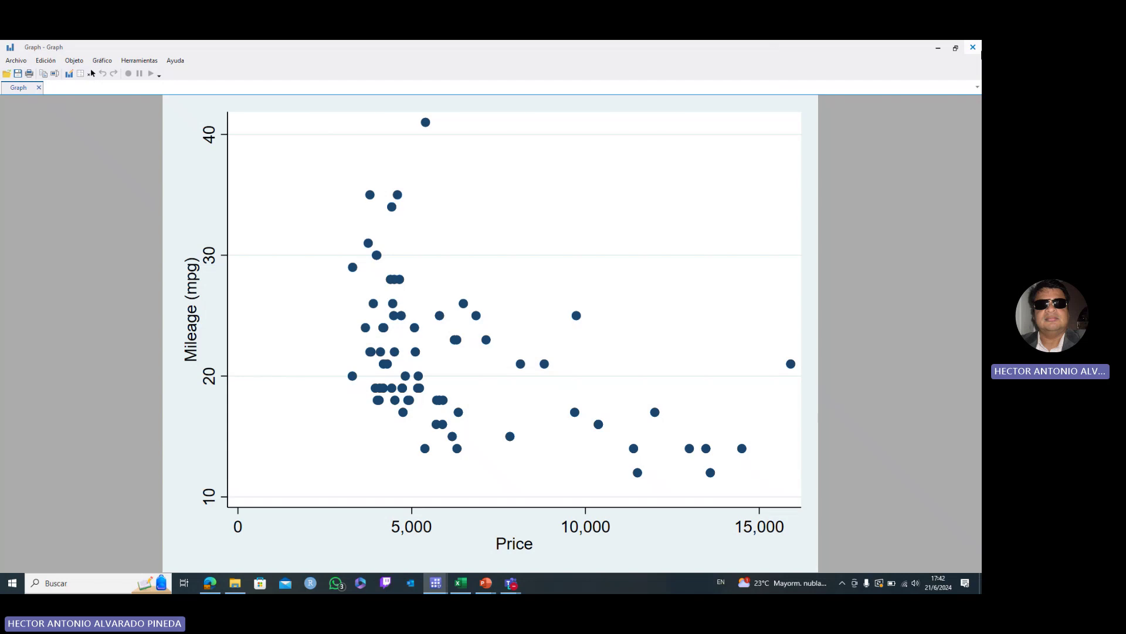
left_click(974, 48)
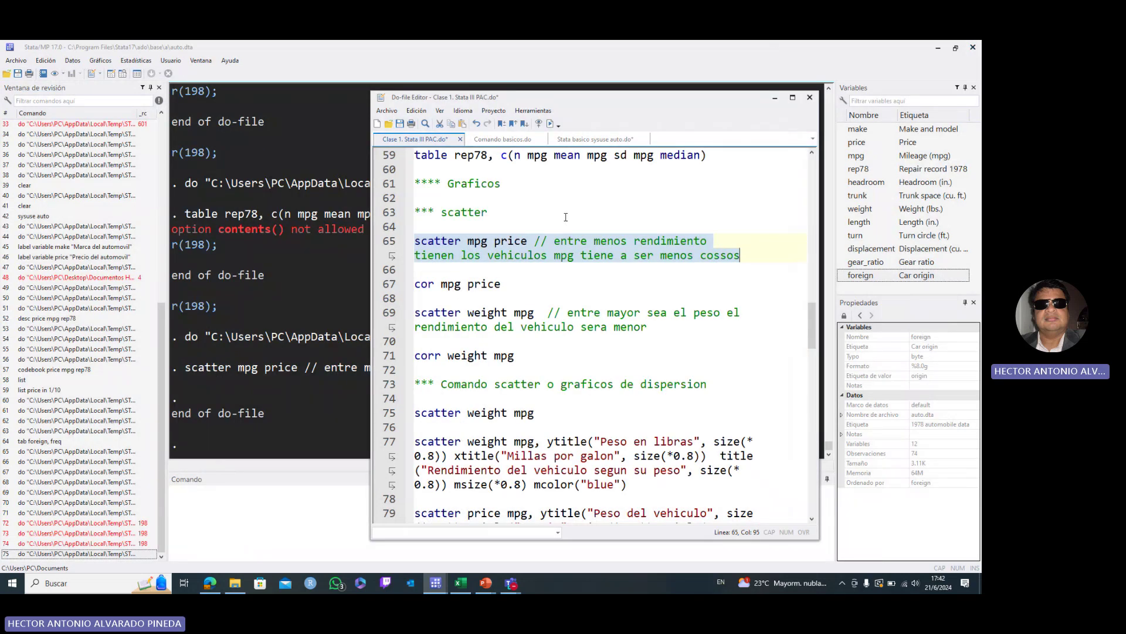
Step: Insert blank lines below the scatter mpg price command and write "twoway (scatter mpg weight)" on line 67
left_click(530, 241)
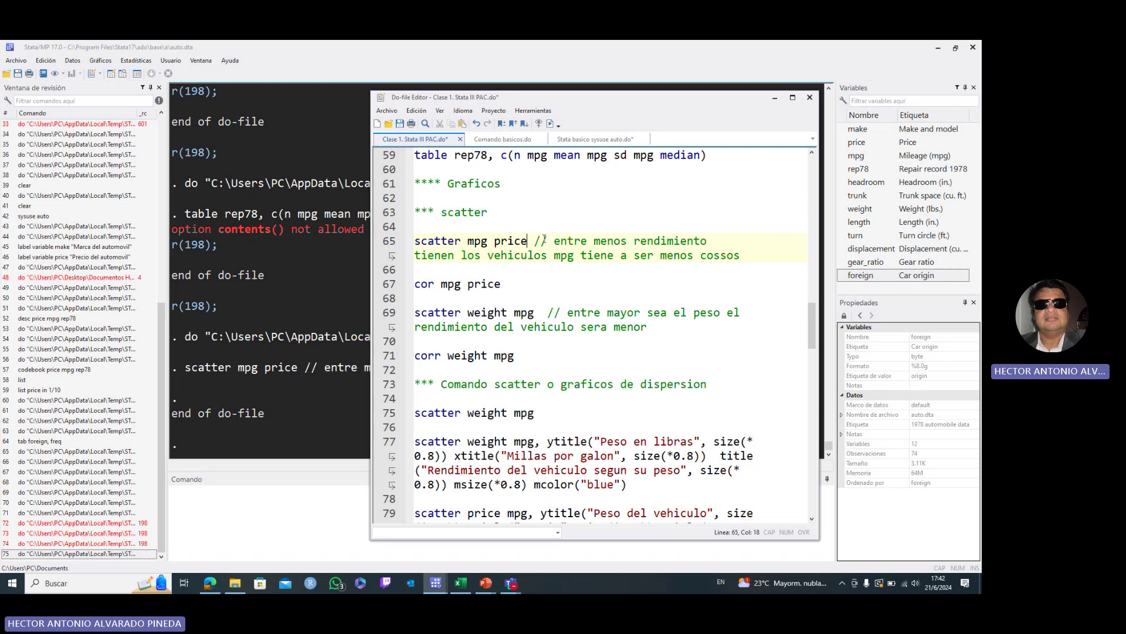
left_click(508, 270)
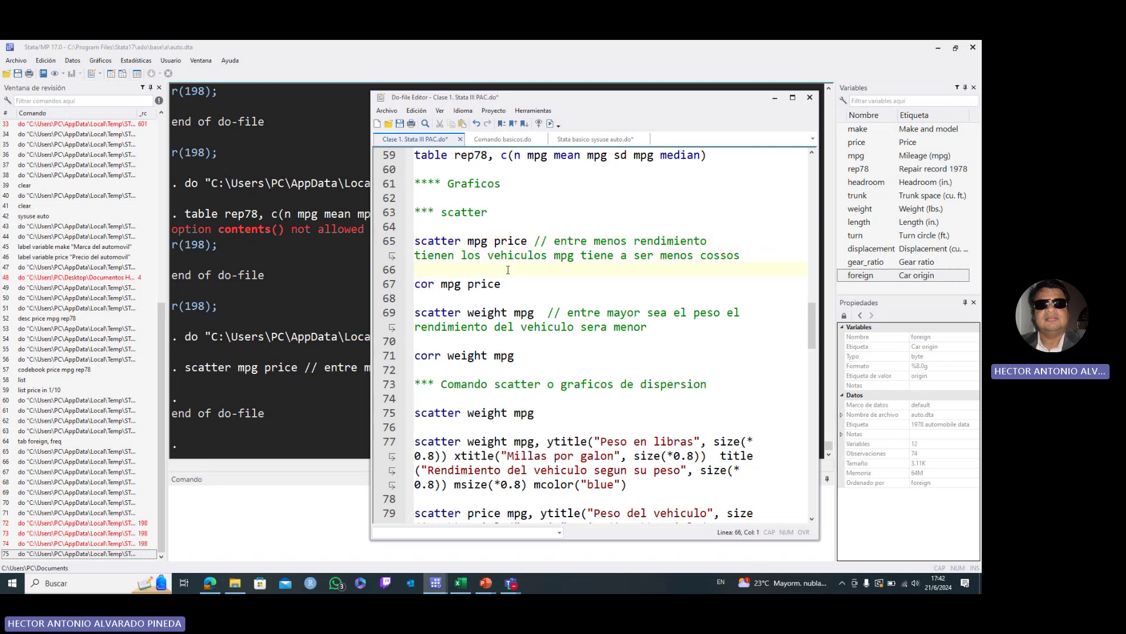
key("Return")
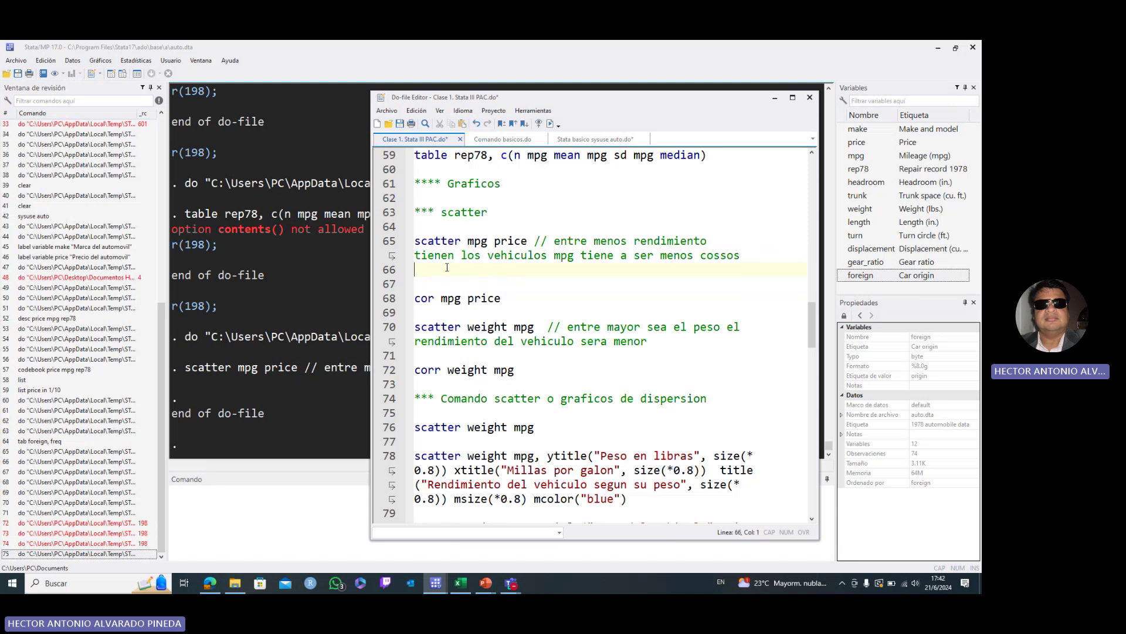
left_click(447, 272)
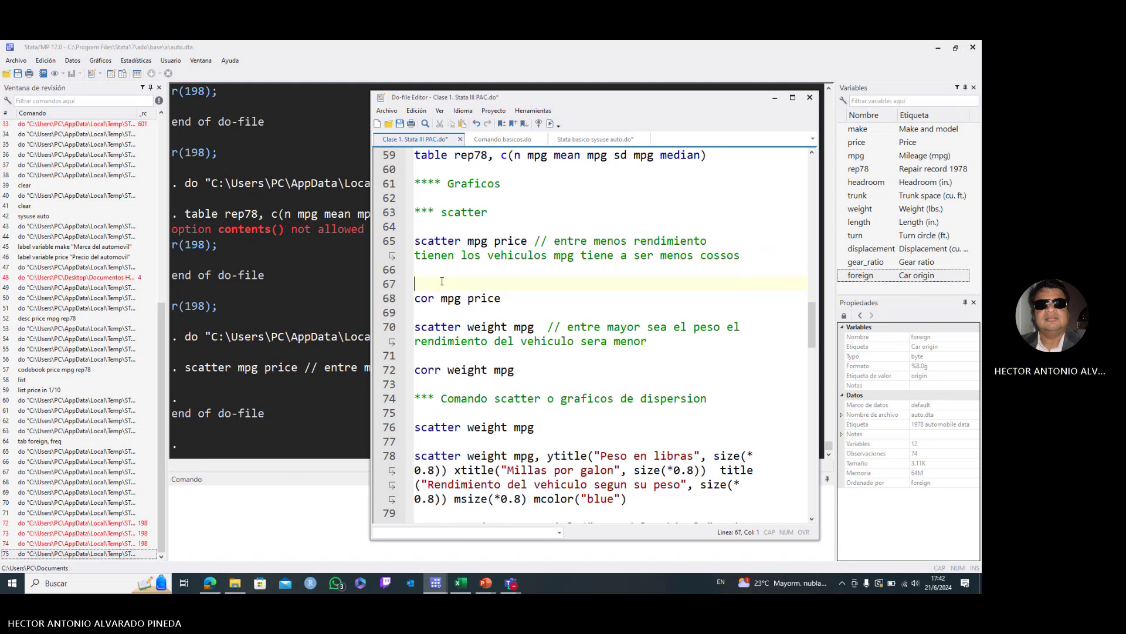
key("Return")
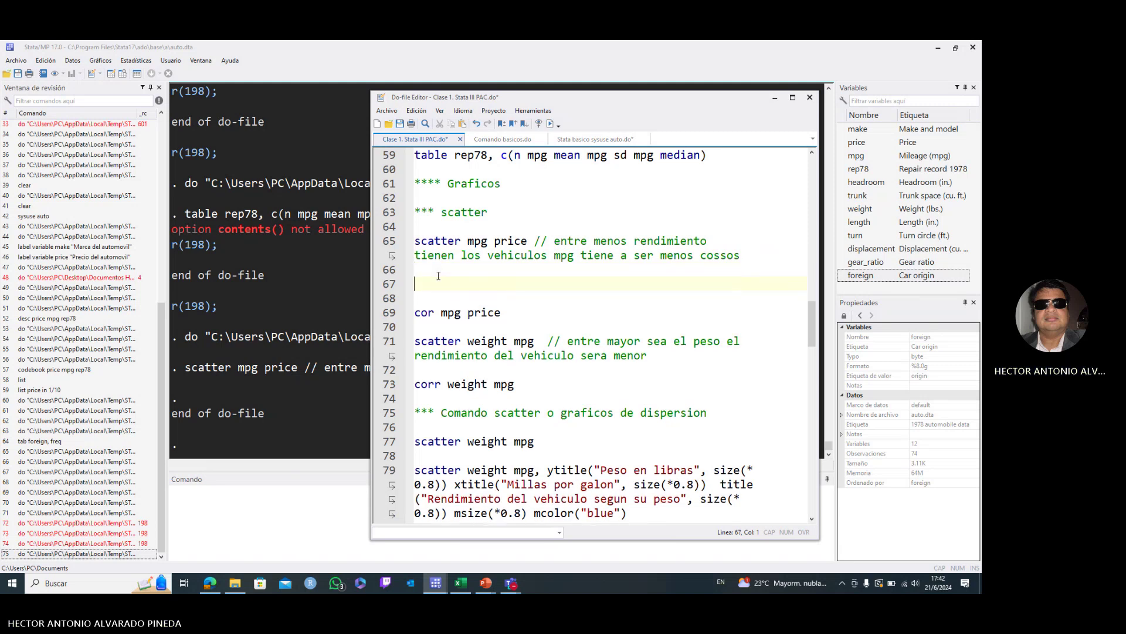
type("tw")
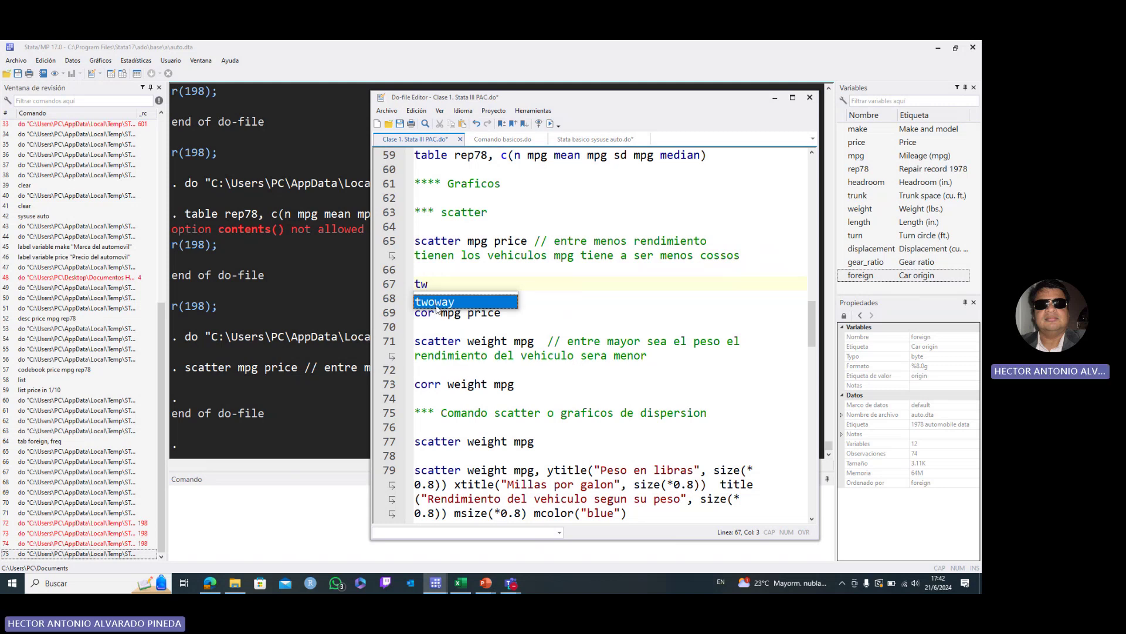
double_click(437, 302)
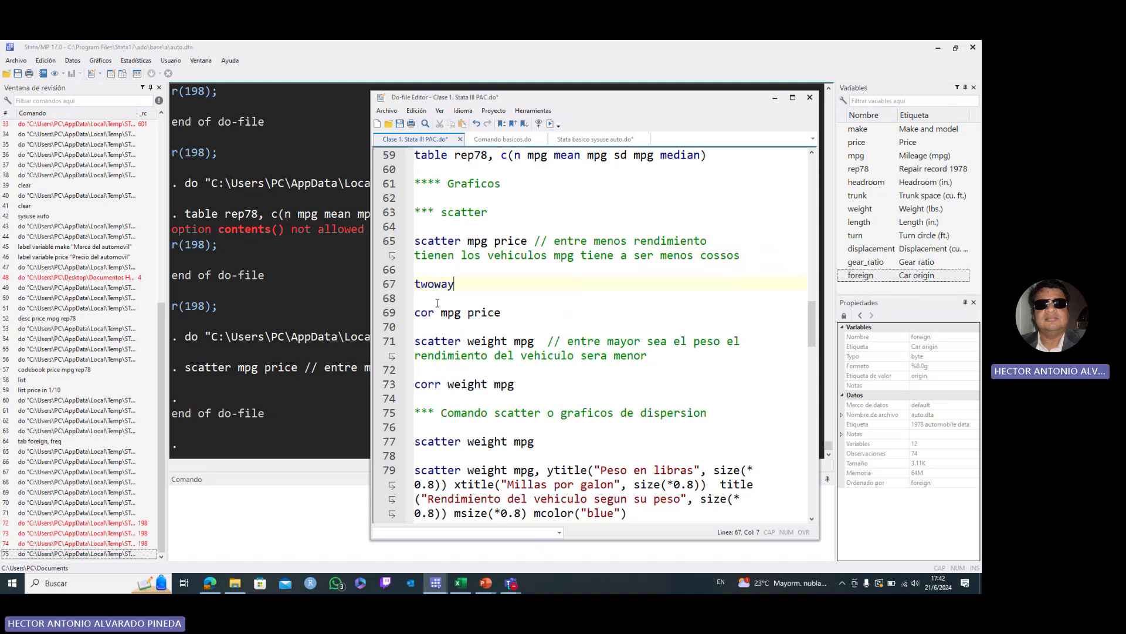
type("(scatter")
type("mpg")
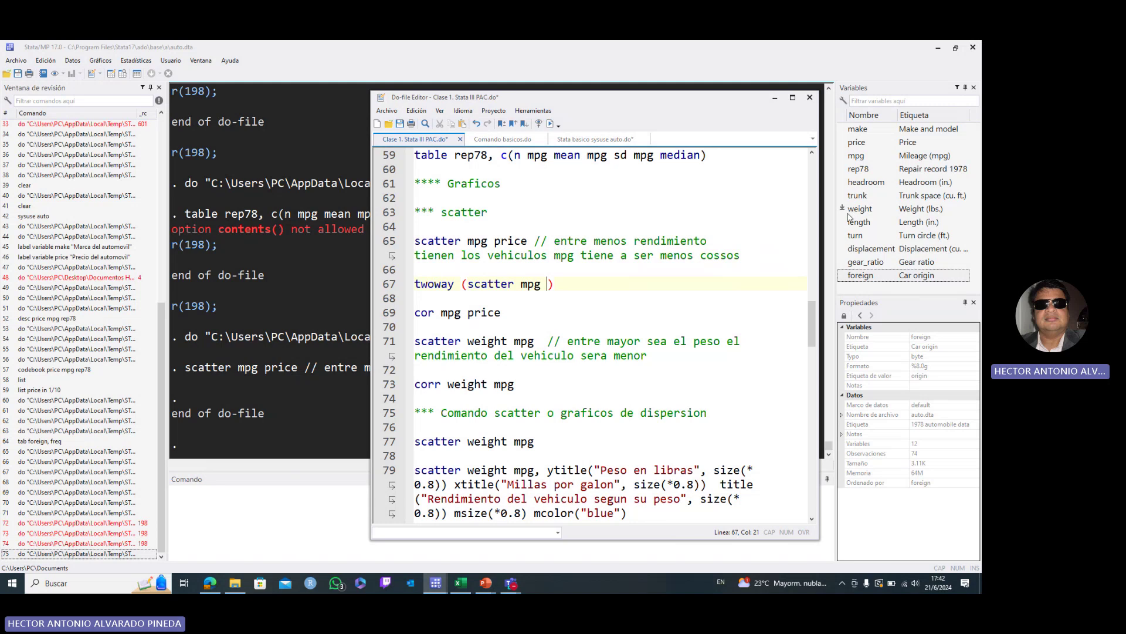
type("we")
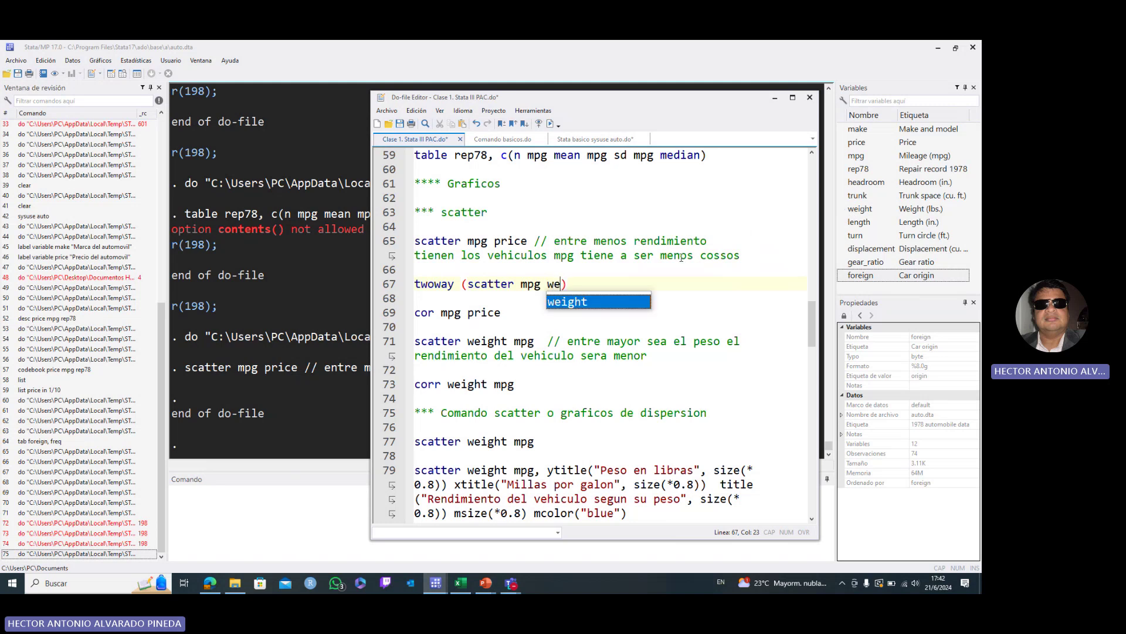
double_click(572, 302)
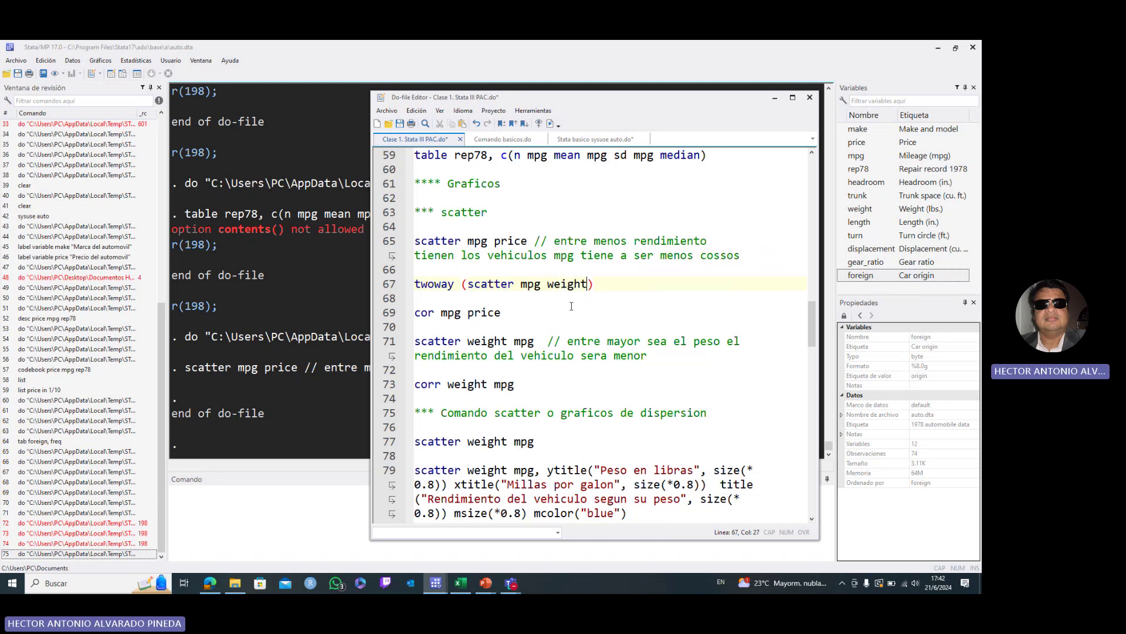
Step: Append the linear fit plot "(lfit mpg weight)" to the twoway command on line 67
type("(lfit")
type("mpg w")
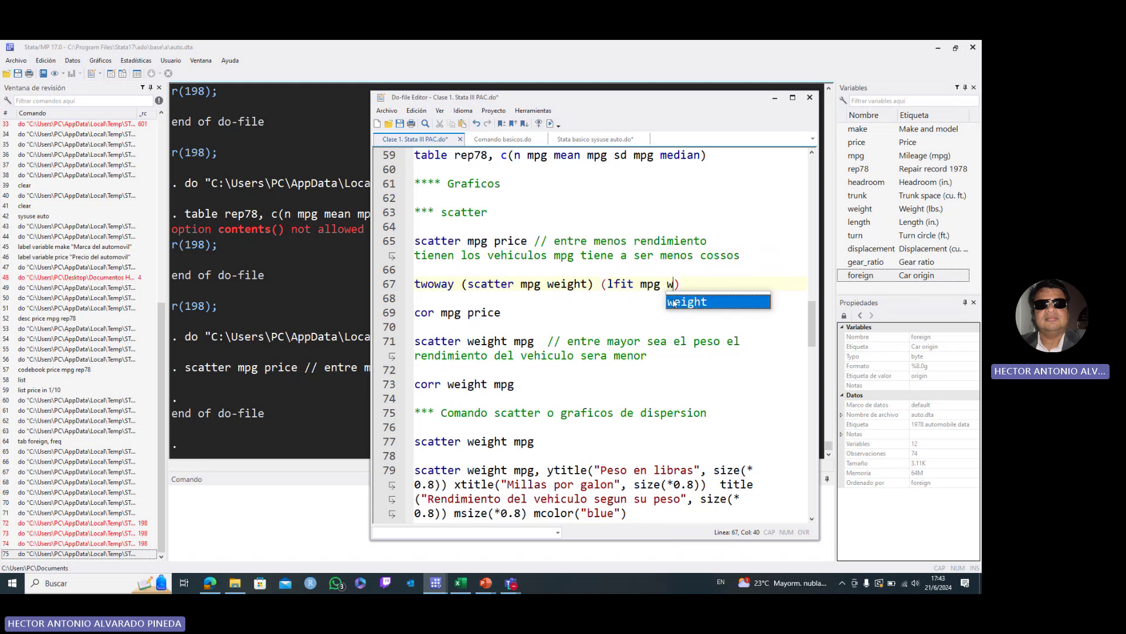
double_click(688, 301)
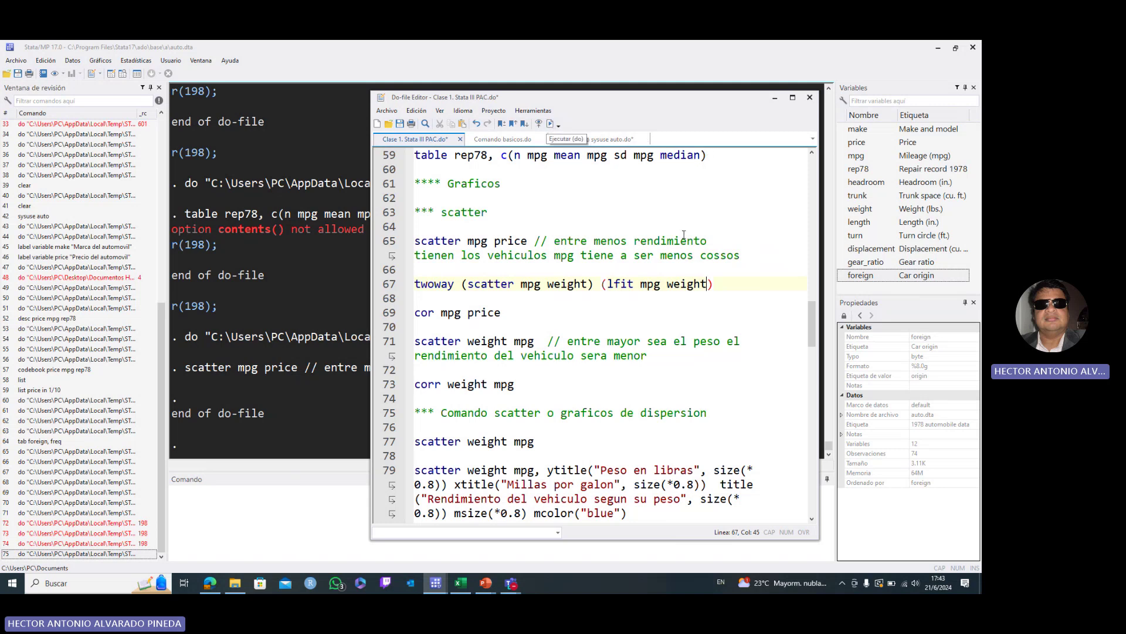
Step: Run the twoway command on line 67 to plot mileage against weight with its fitted line, then close the graph
left_click_drag(715, 284, 414, 287)
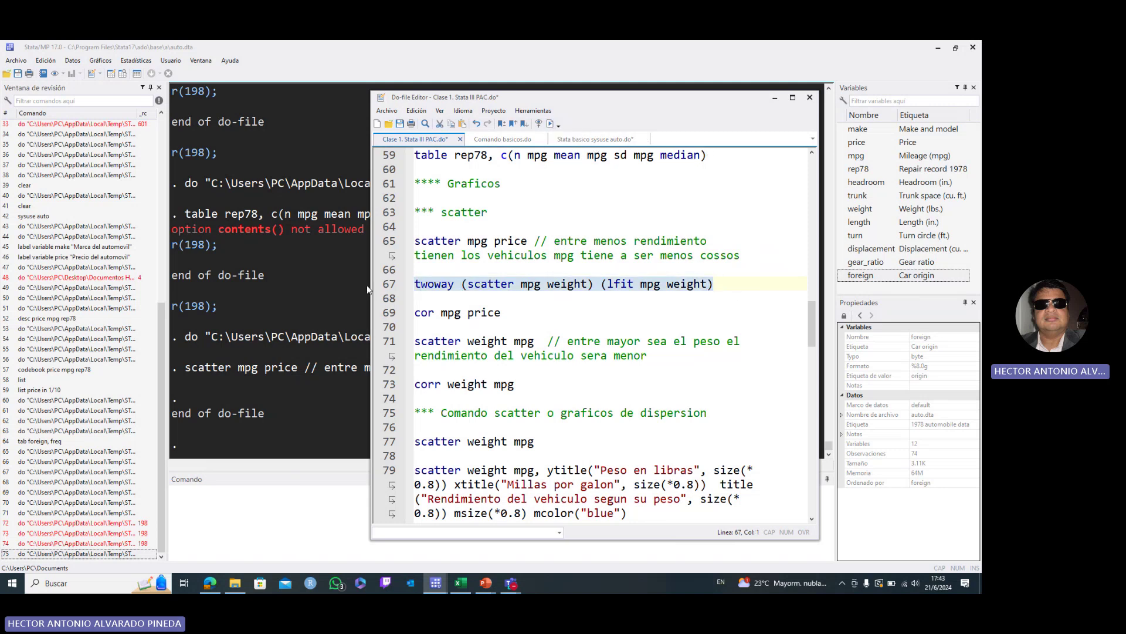
left_click(548, 125)
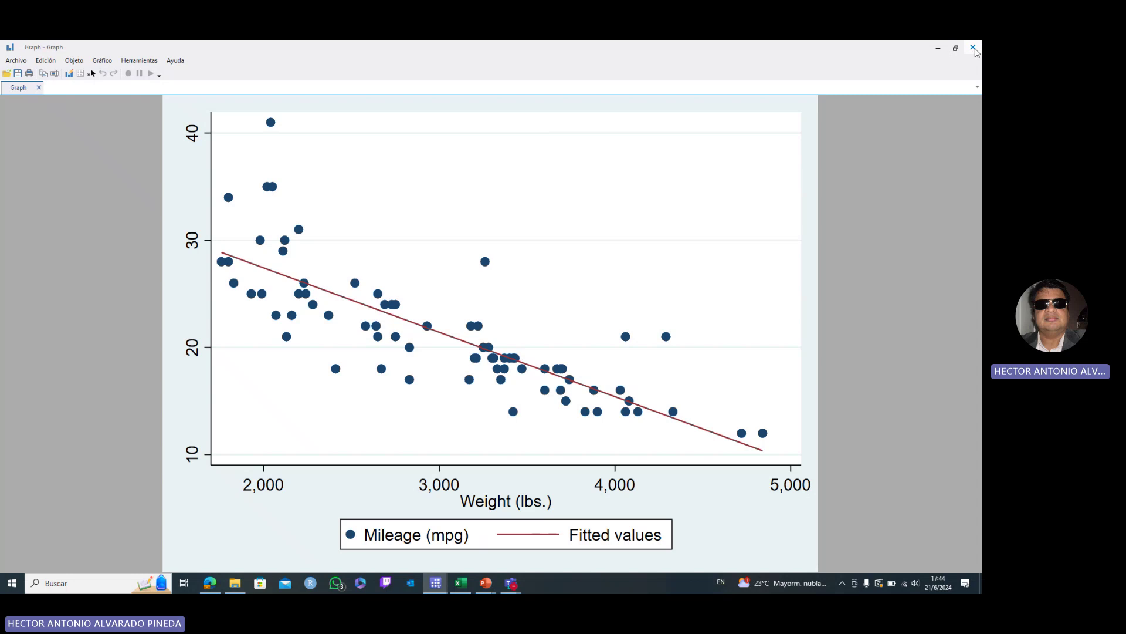
left_click(973, 49)
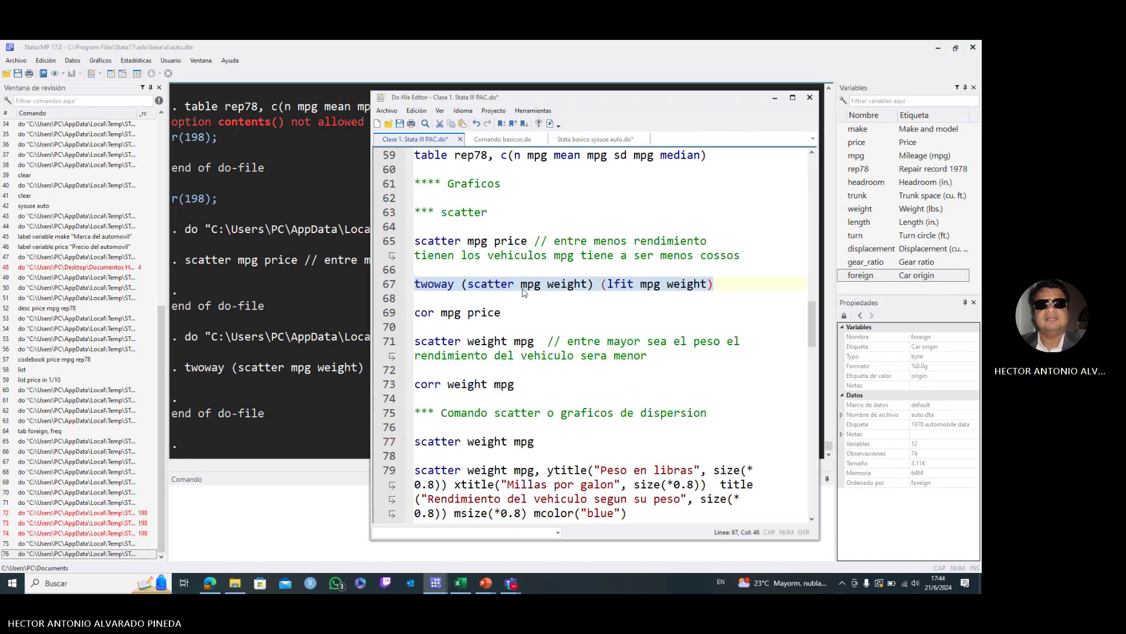
Step: Insert blank lines below the linear fit command on line 67 and write "twoway (scatter mpg weight)" on line 69
left_click(733, 285)
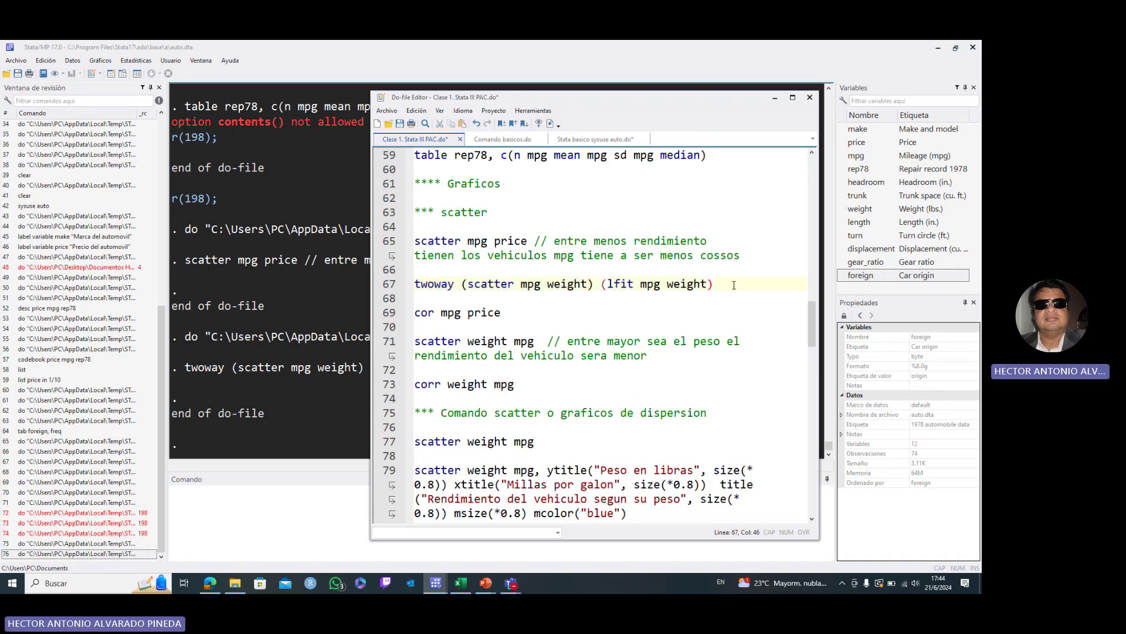
key("Return")
key("Return")
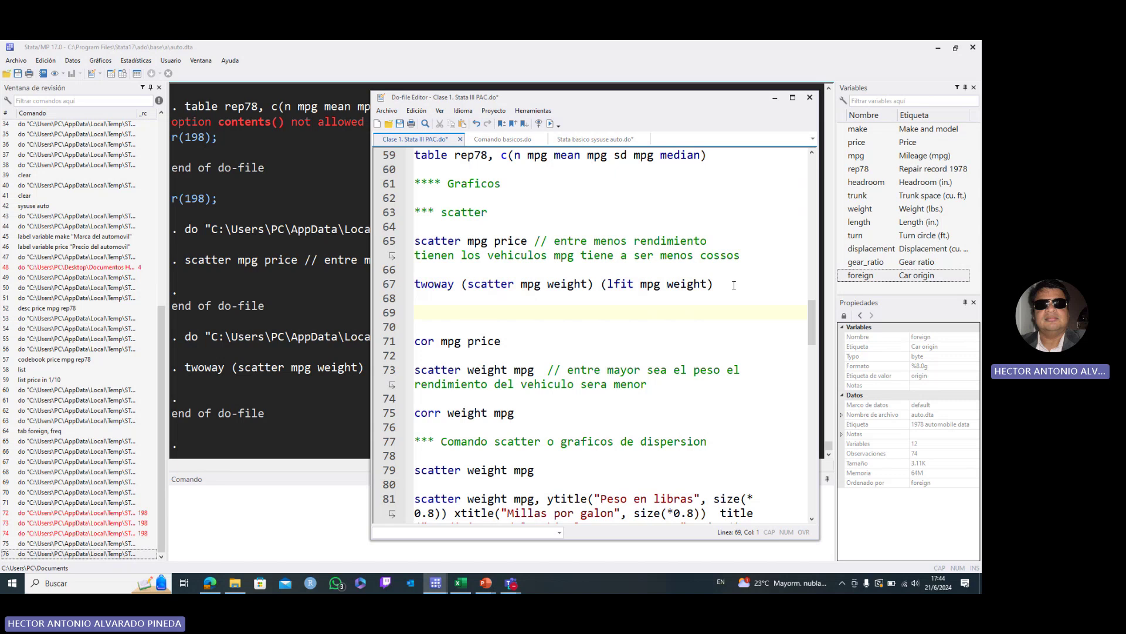
type("t")
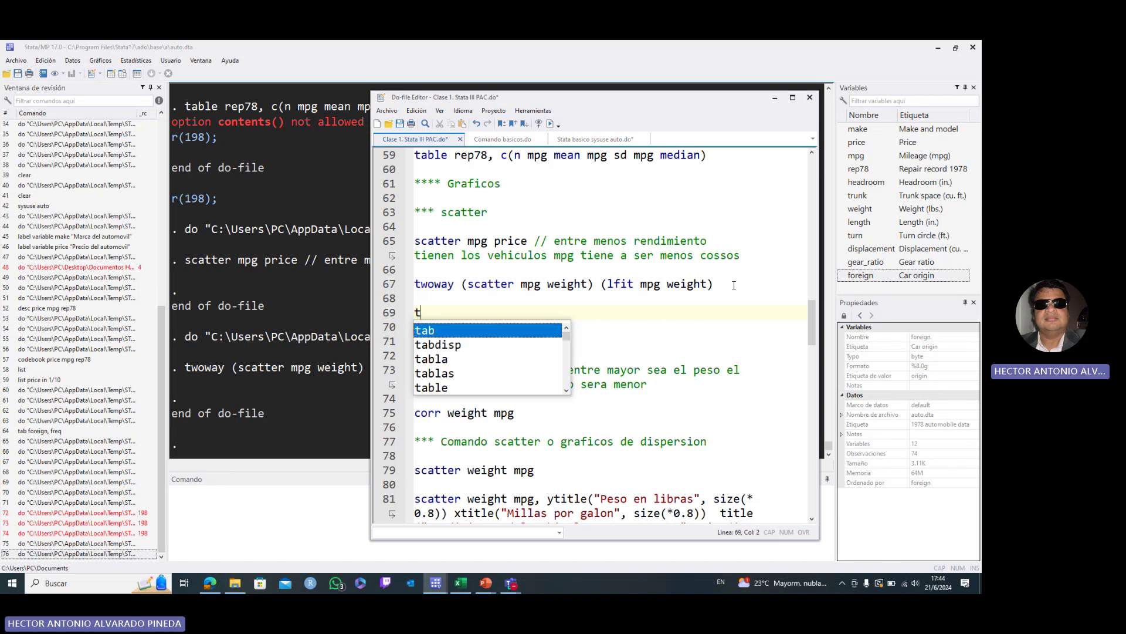
type("w")
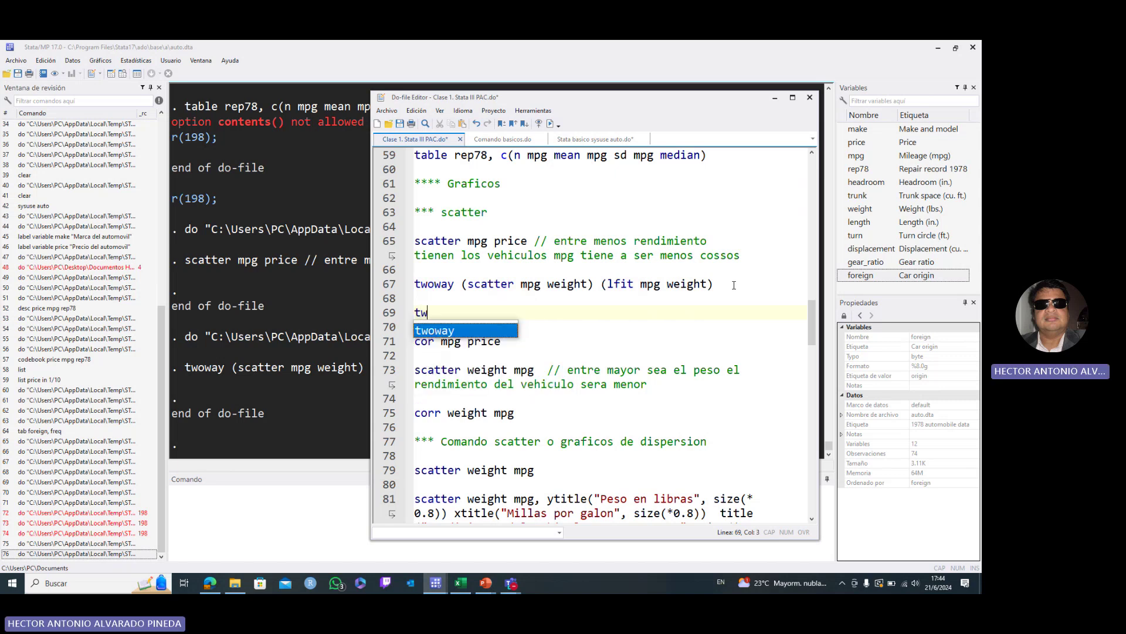
type("oway ")
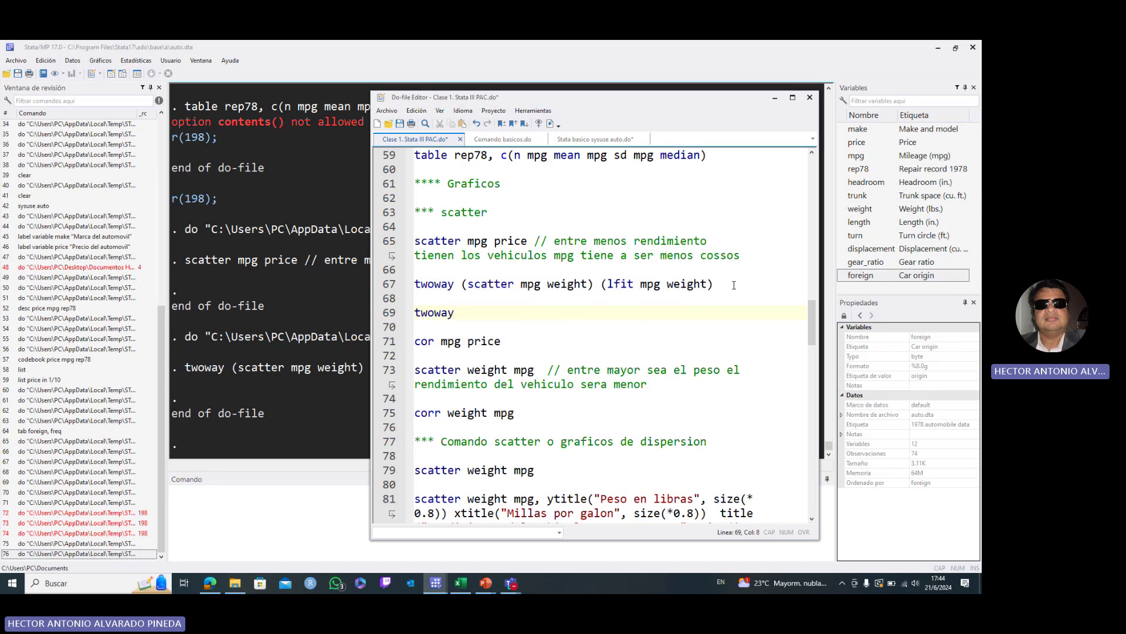
type("(s")
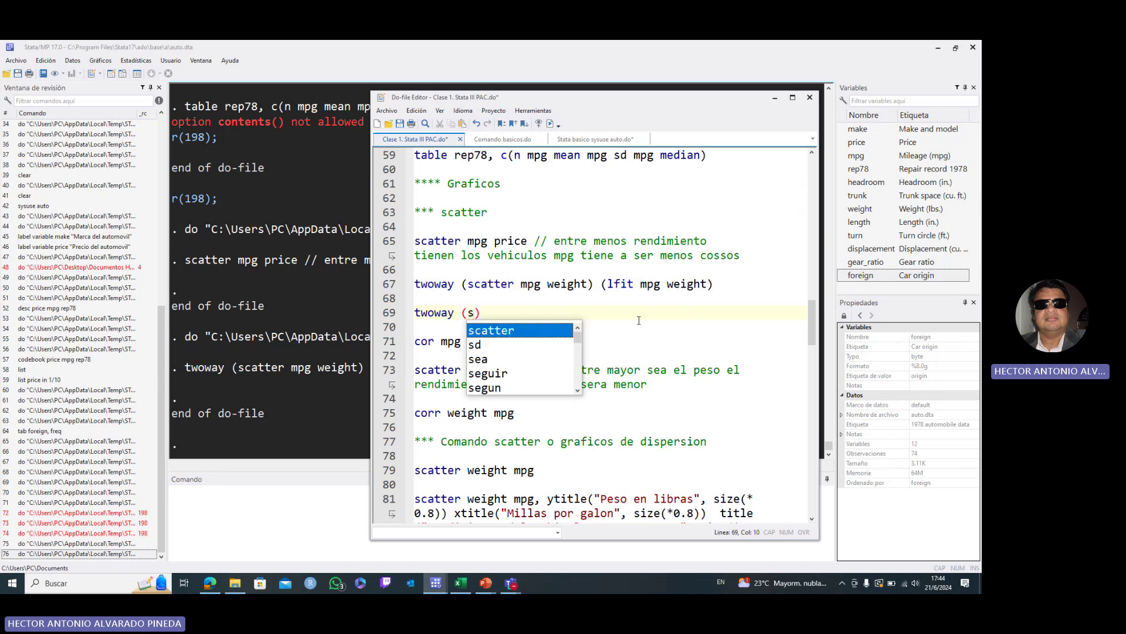
type("catter")
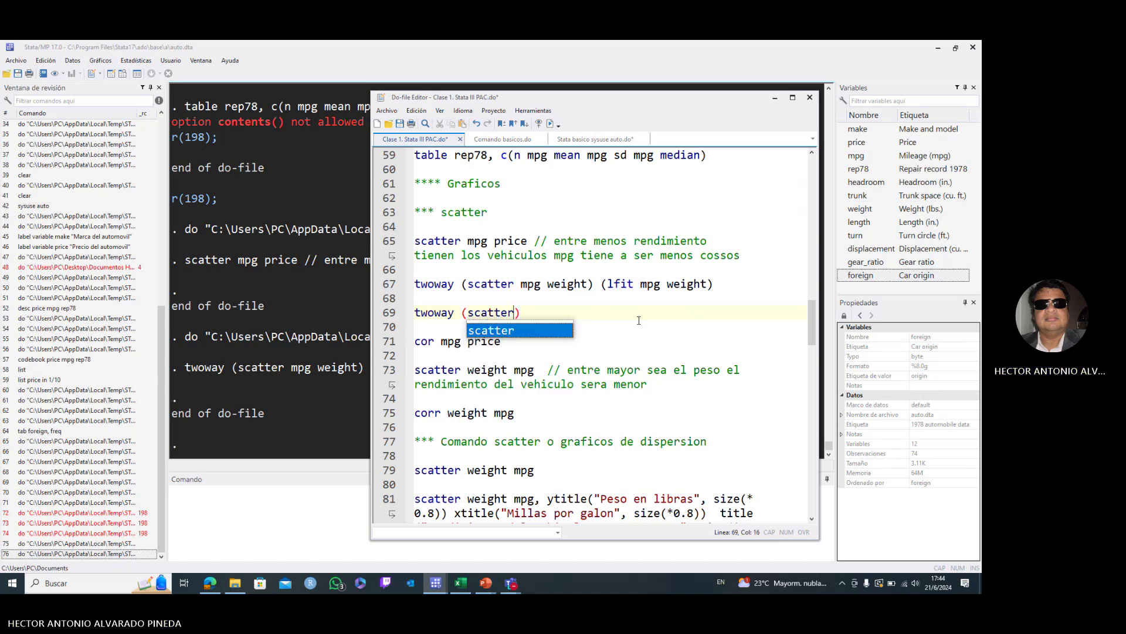
type(" mpg")
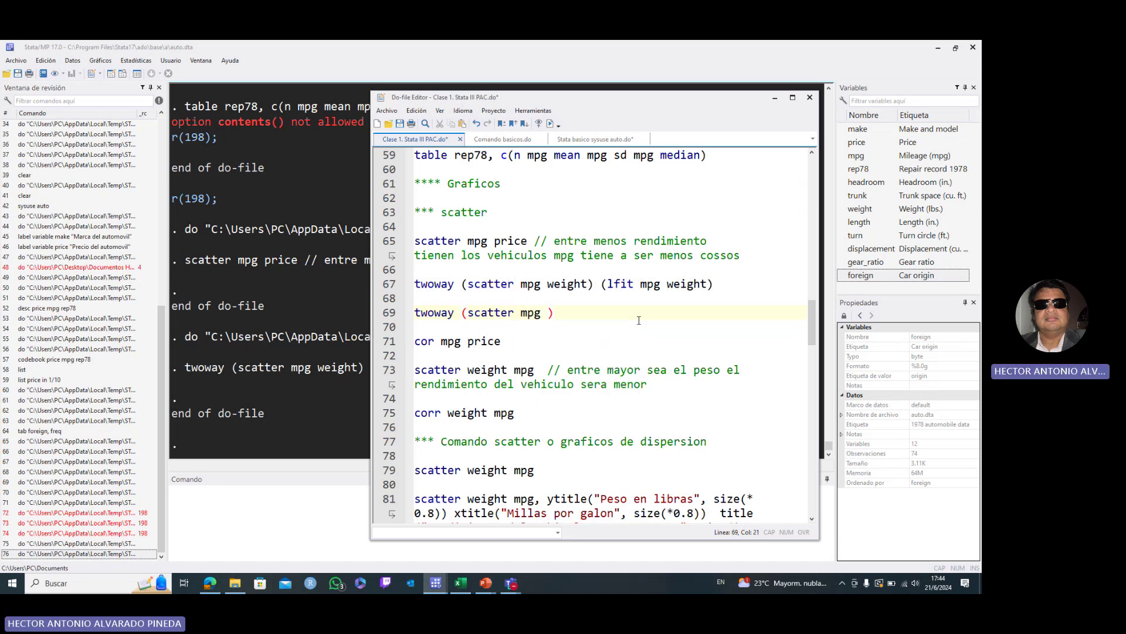
type(" we")
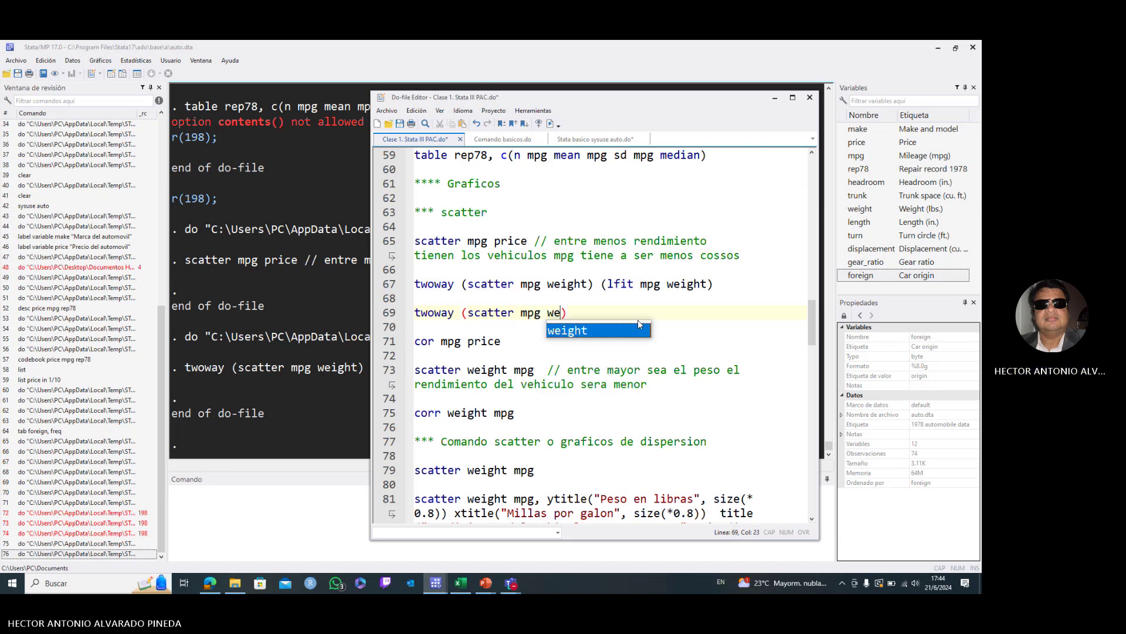
double_click(579, 332)
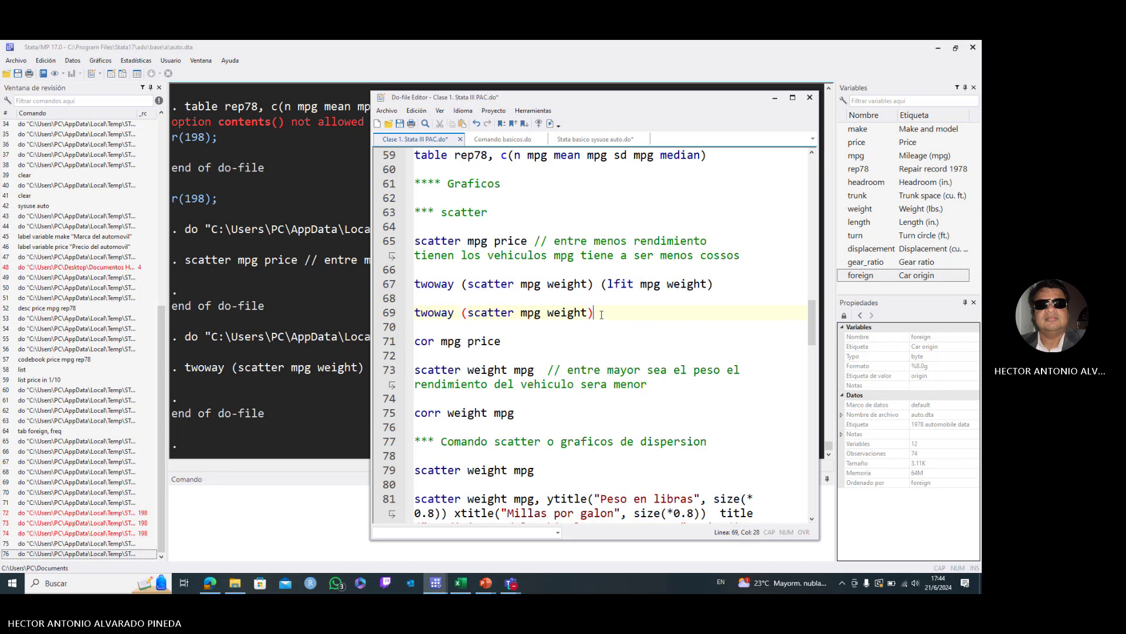
Step: Append the quadratic fit plot "(qfit mpg weight)" to the twoway command on line 69
type("(")
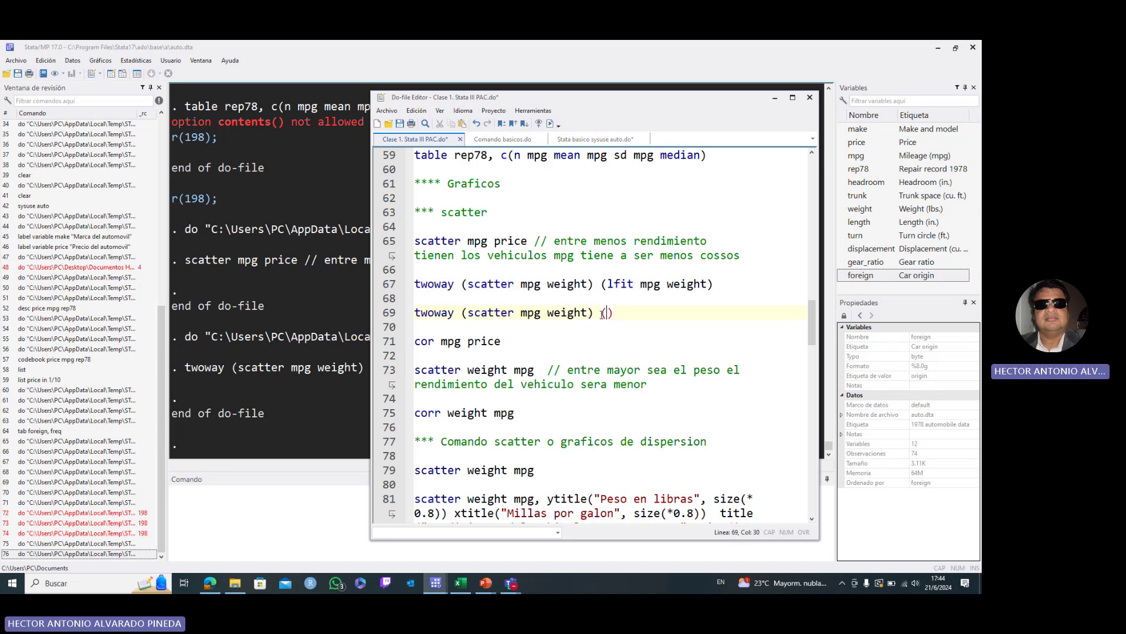
type("qf")
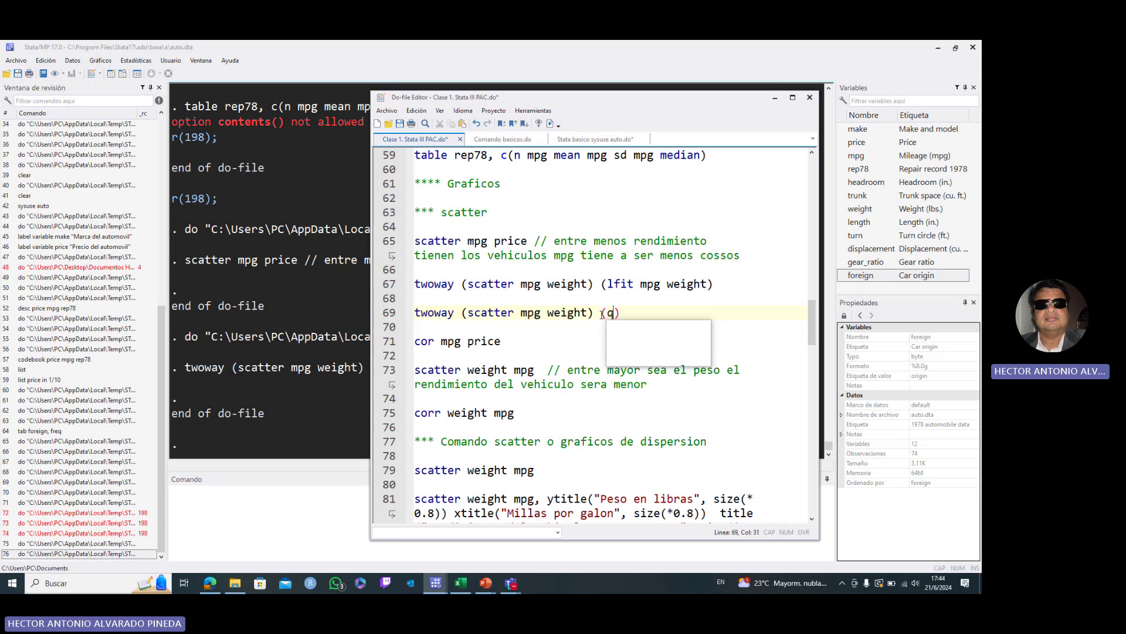
type("i")
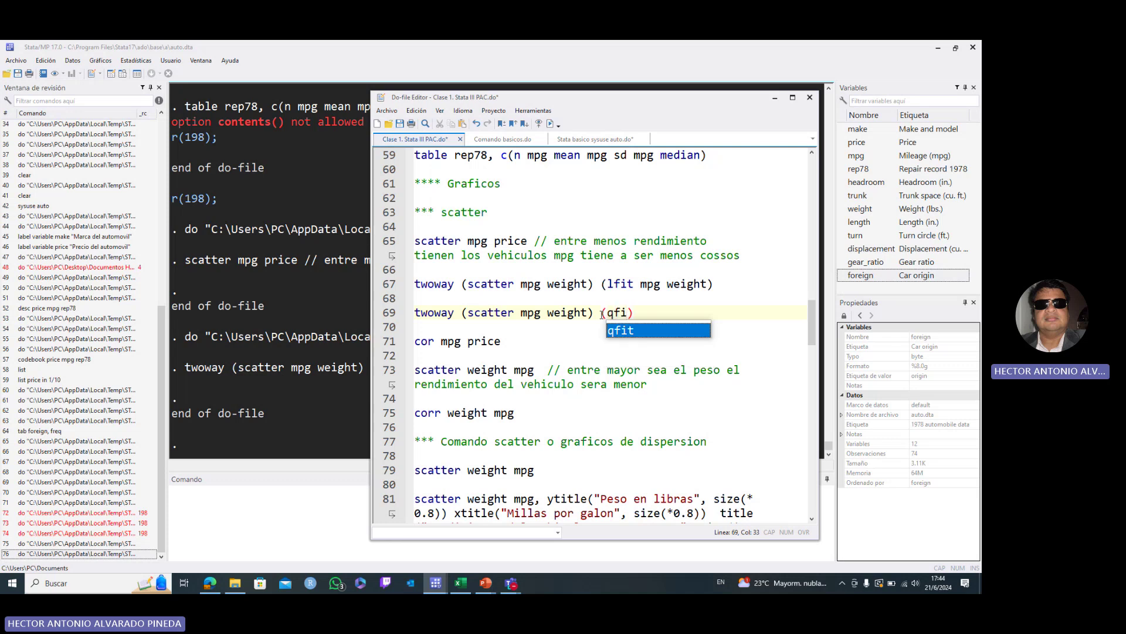
double_click(619, 333)
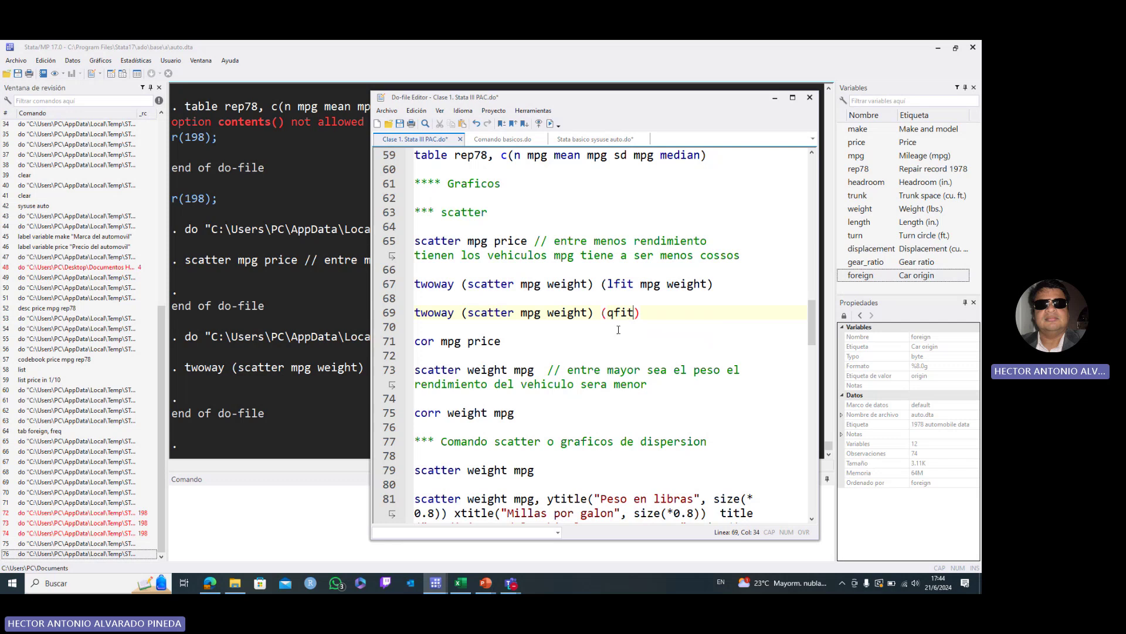
type("mp")
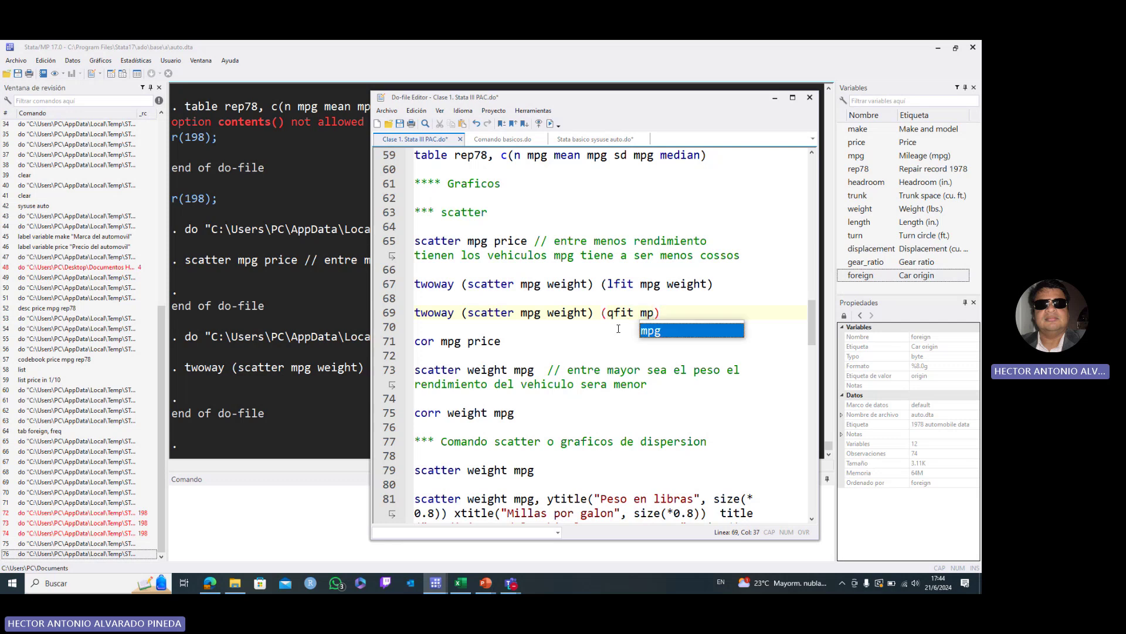
type("g we")
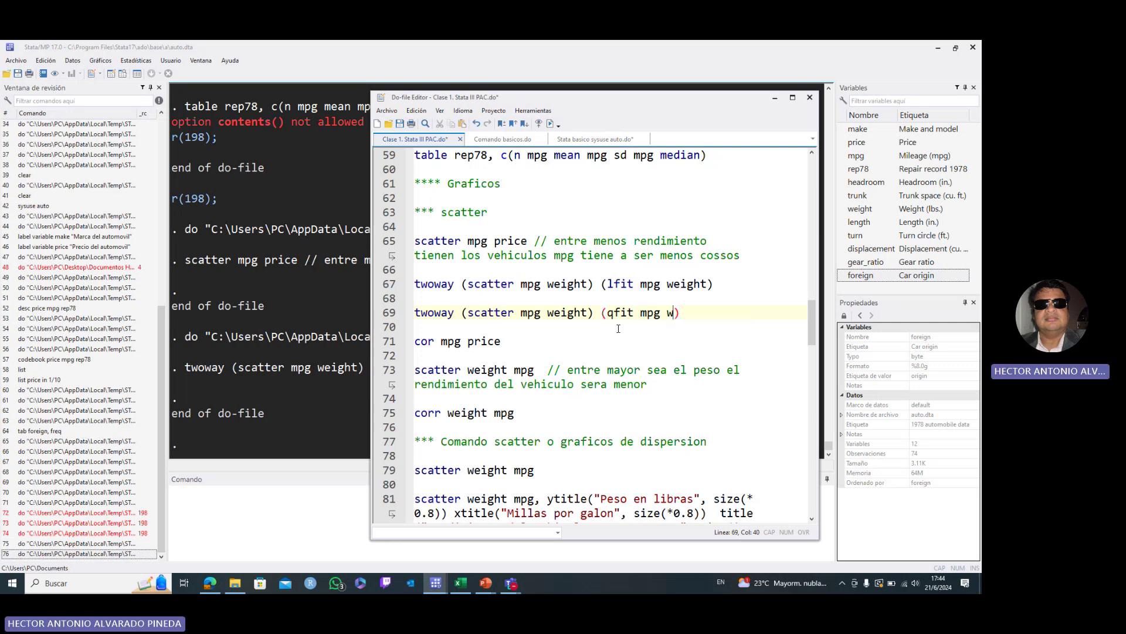
double_click(688, 332)
Step: Run the twoway command on line 69 to plot mileage against weight with a quadratic fit, and close the graph
left_click_drag(722, 312, 414, 312)
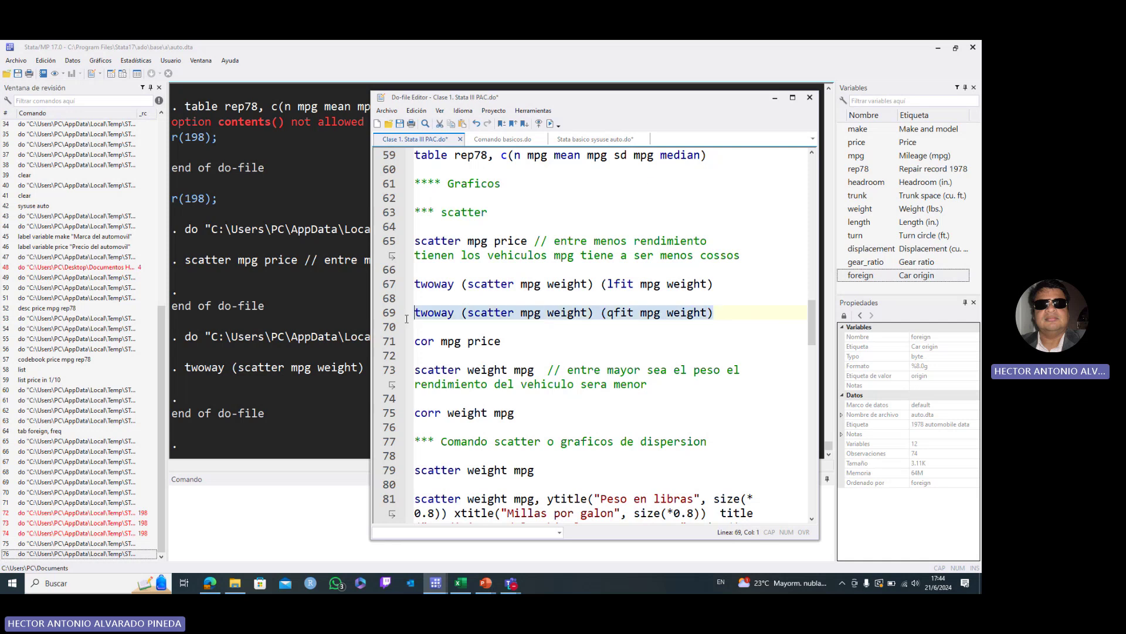
left_click(557, 125)
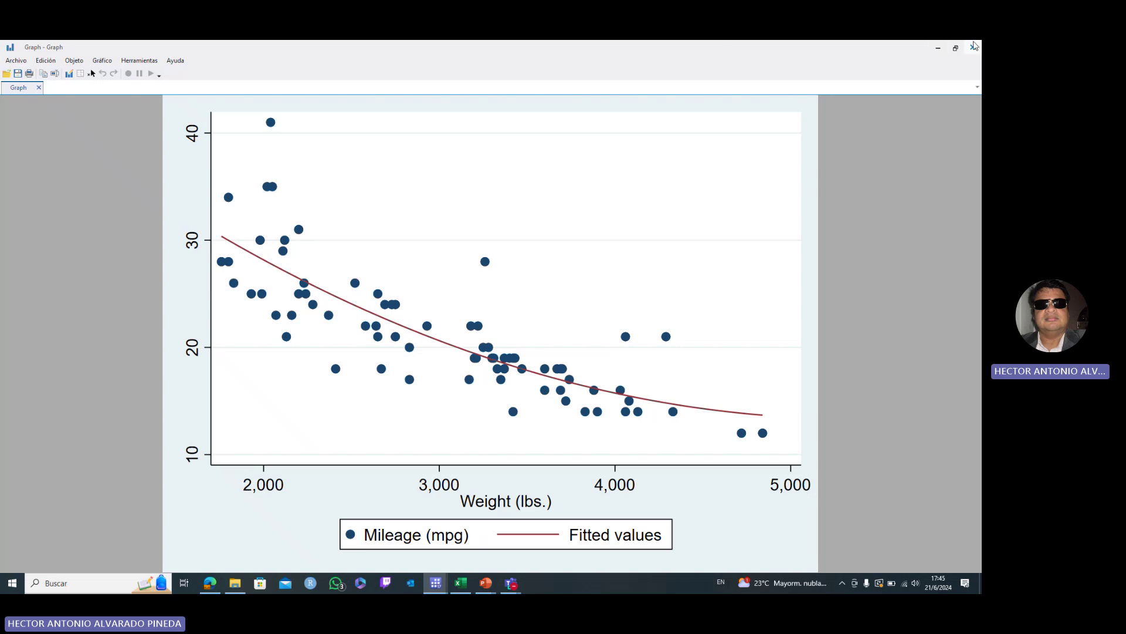
left_click(974, 45)
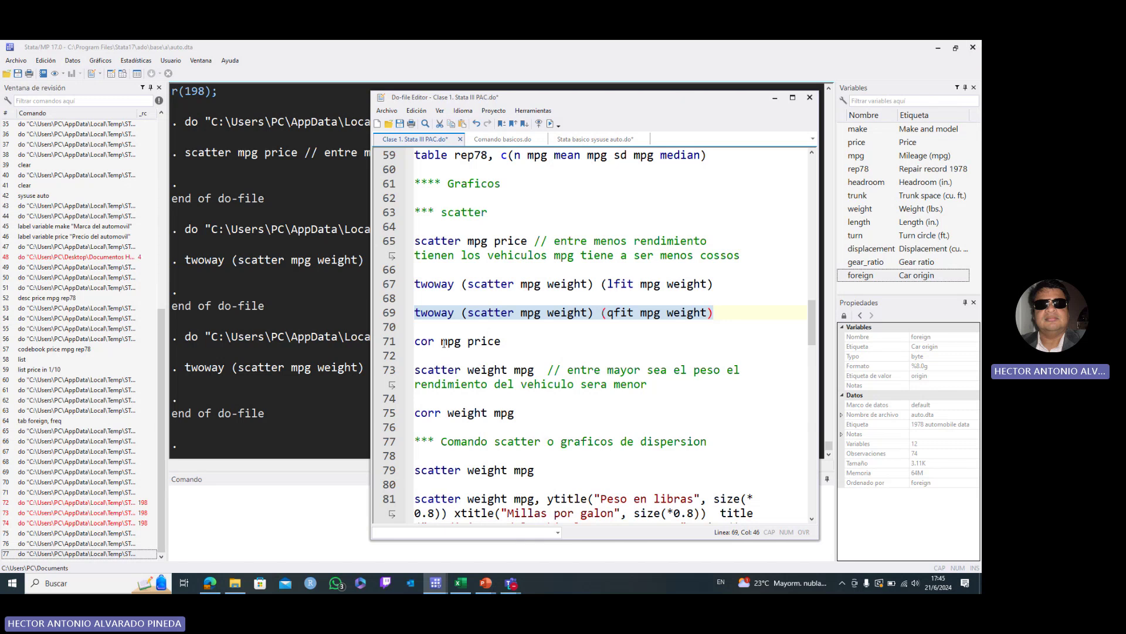
Step: Add weight to the correlation command on line 71 and correct its name so it reads "corr mpg price weight"
left_click(516, 339)
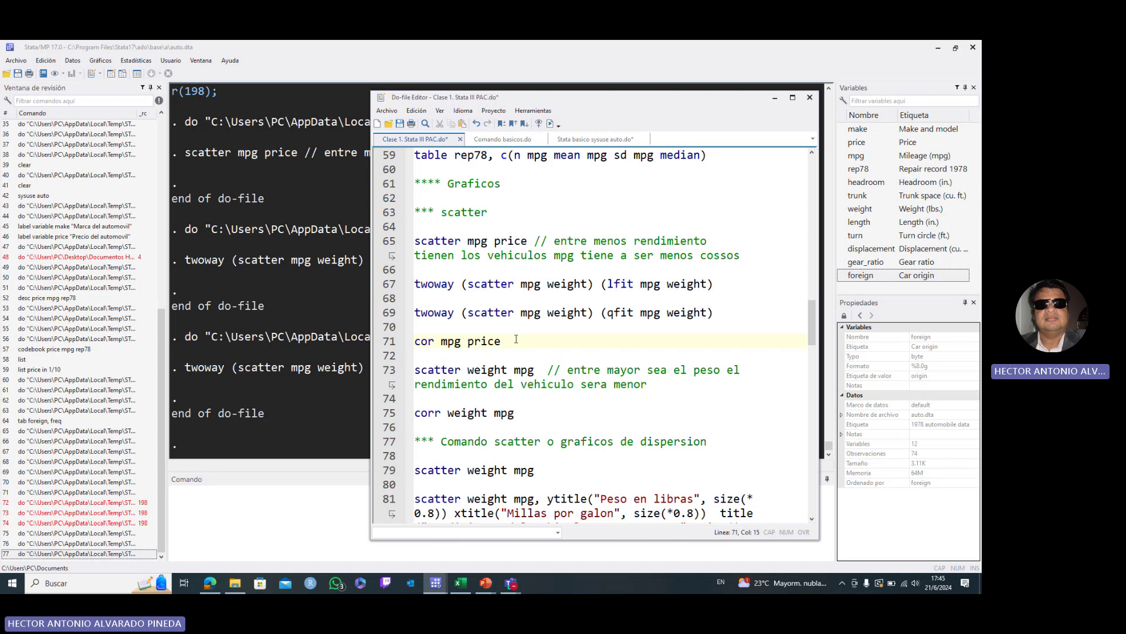
type("w")
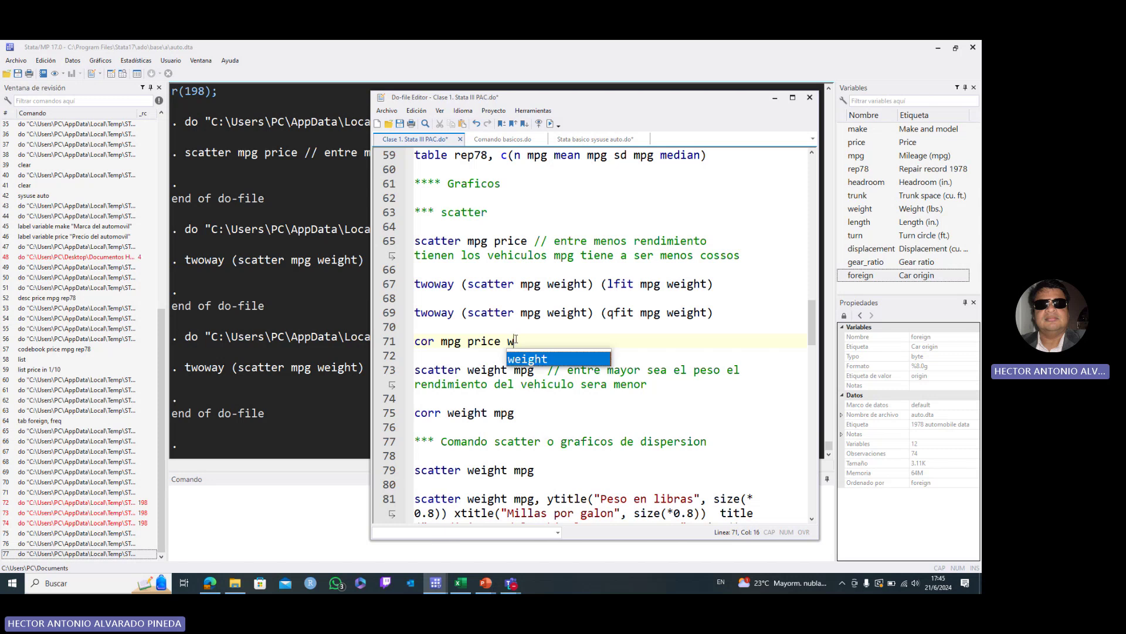
double_click(532, 357)
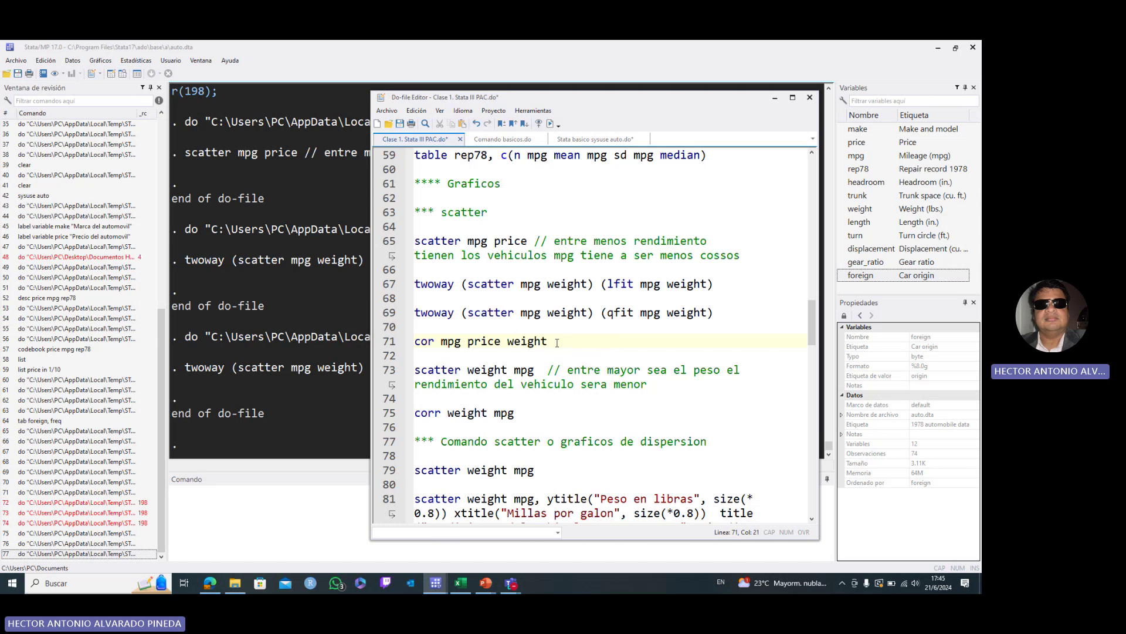
left_click_drag(547, 341, 414, 341)
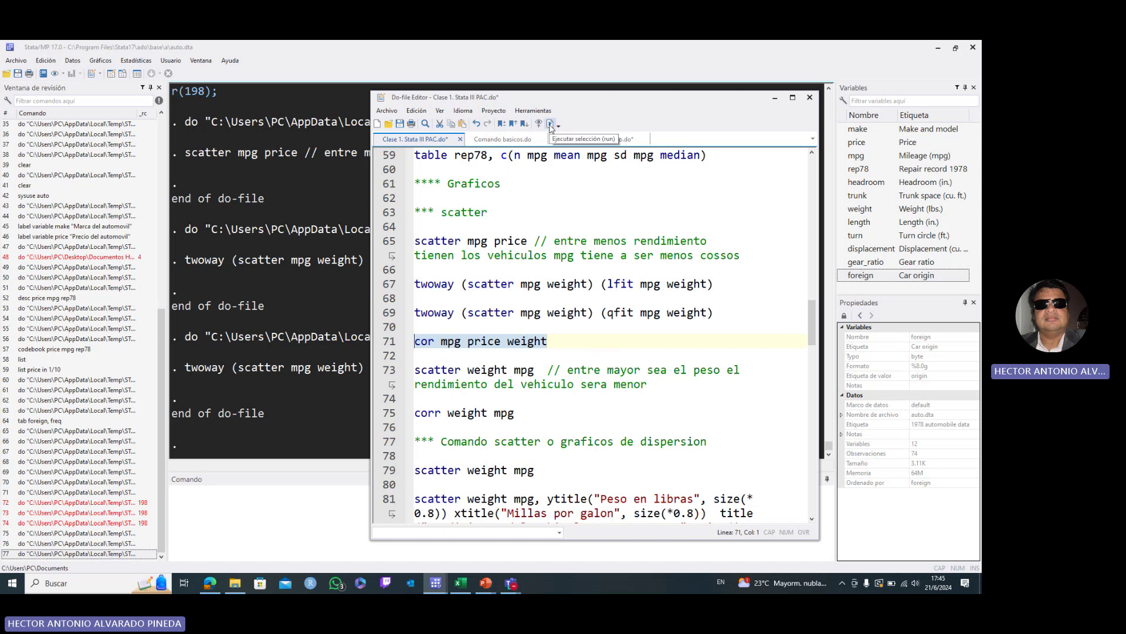
left_click(436, 342)
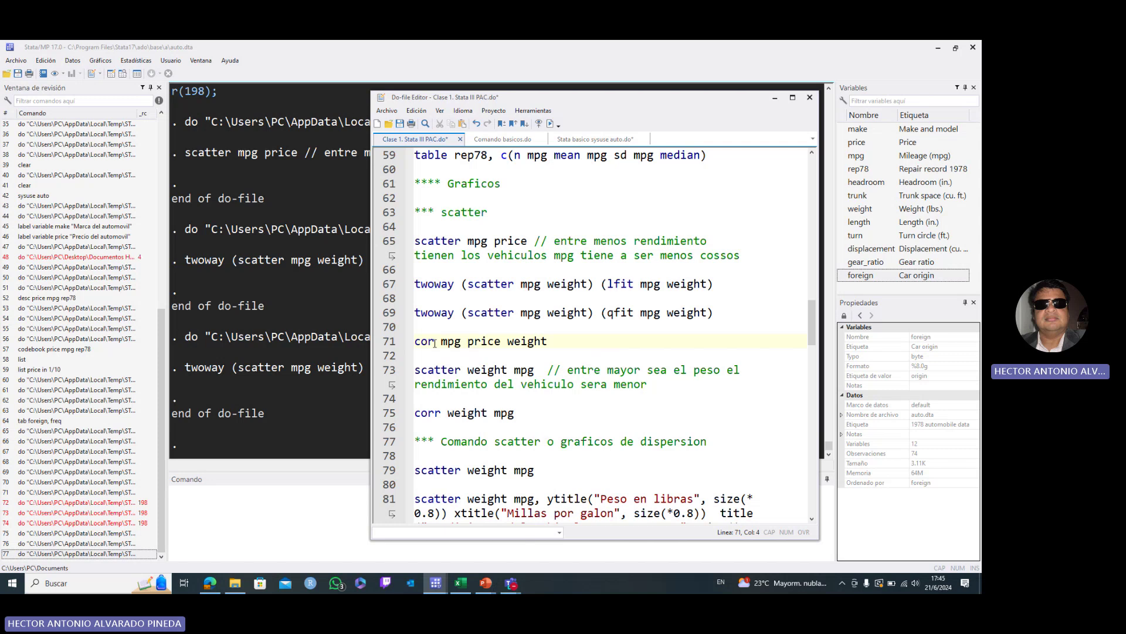
type("r")
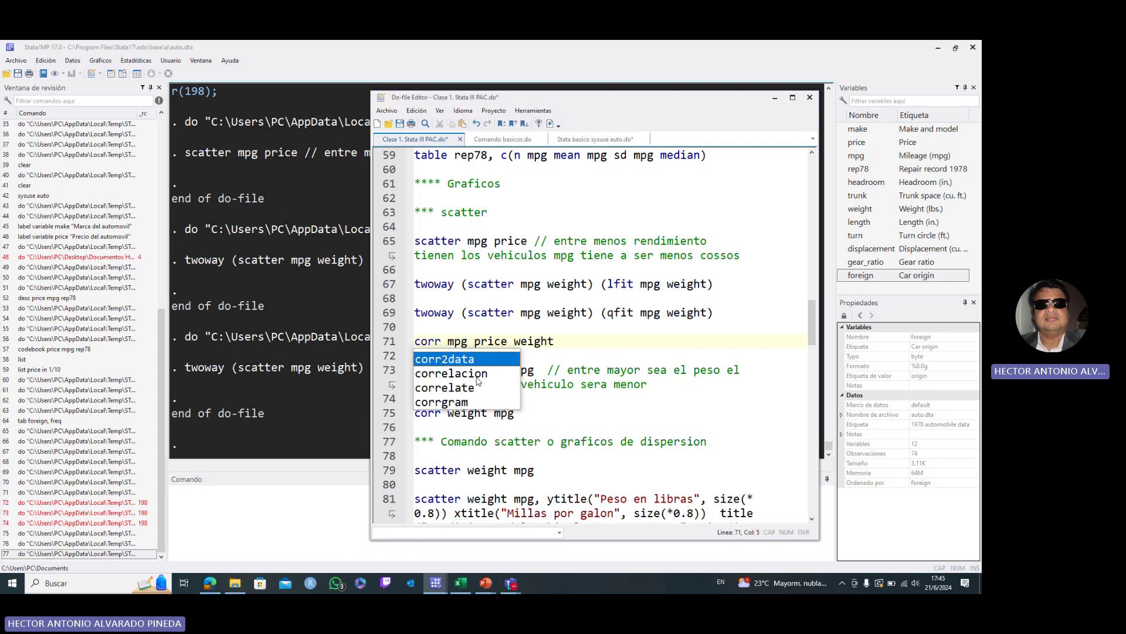
Step: Run "corr mpg price weight" from line 71 and examine the full correlation matrix before returning to the do-file
left_click_drag(556, 342, 415, 341)
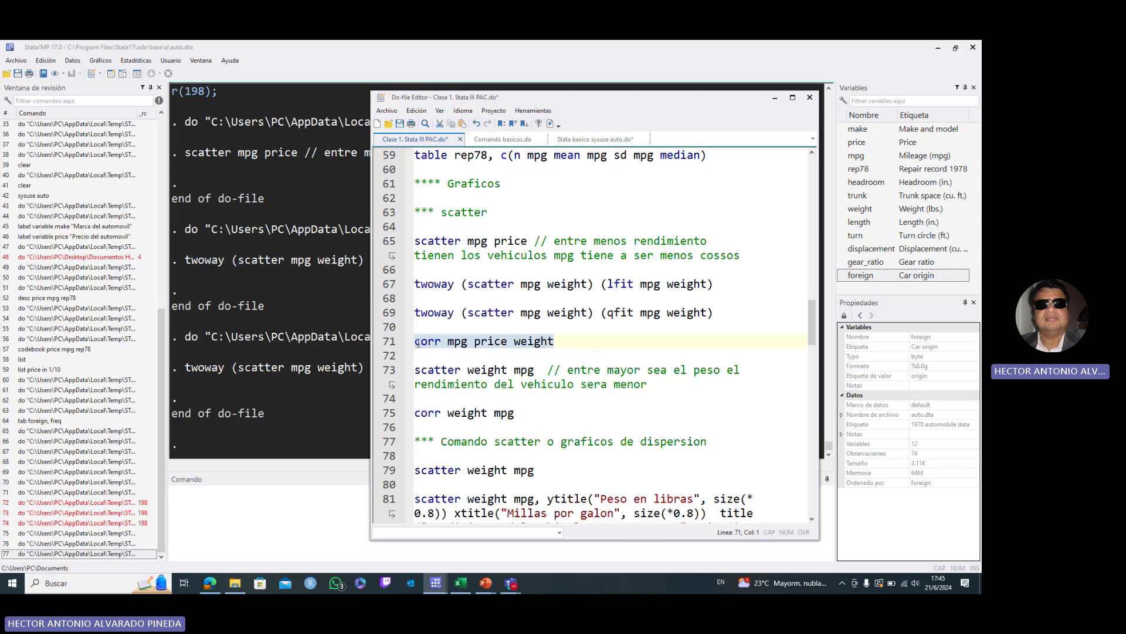
left_click(550, 124)
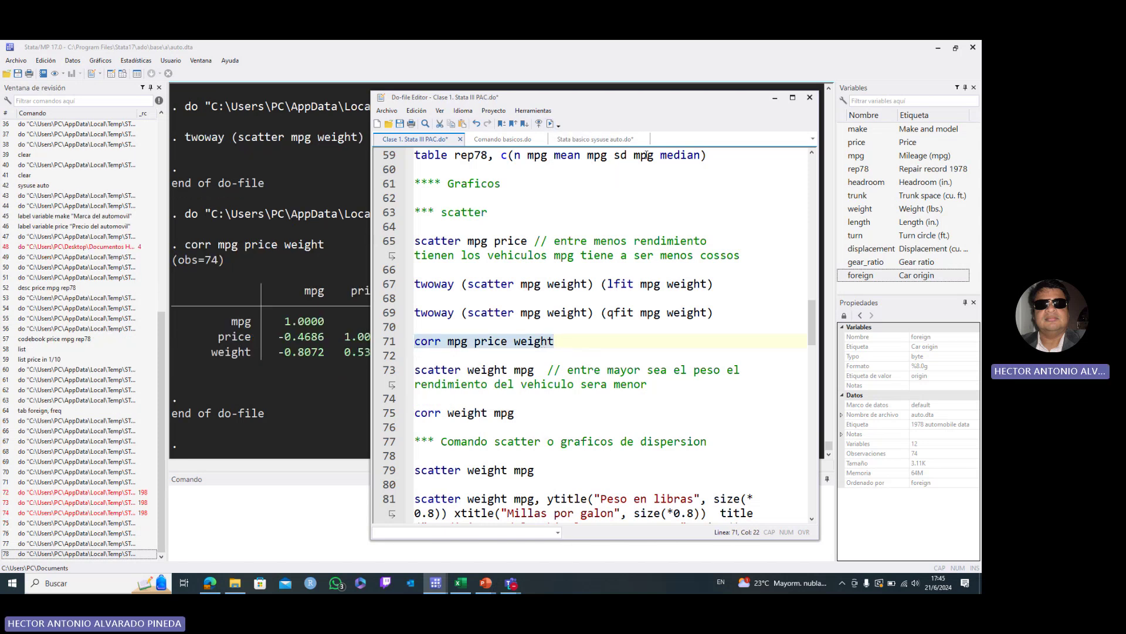
left_click(775, 98)
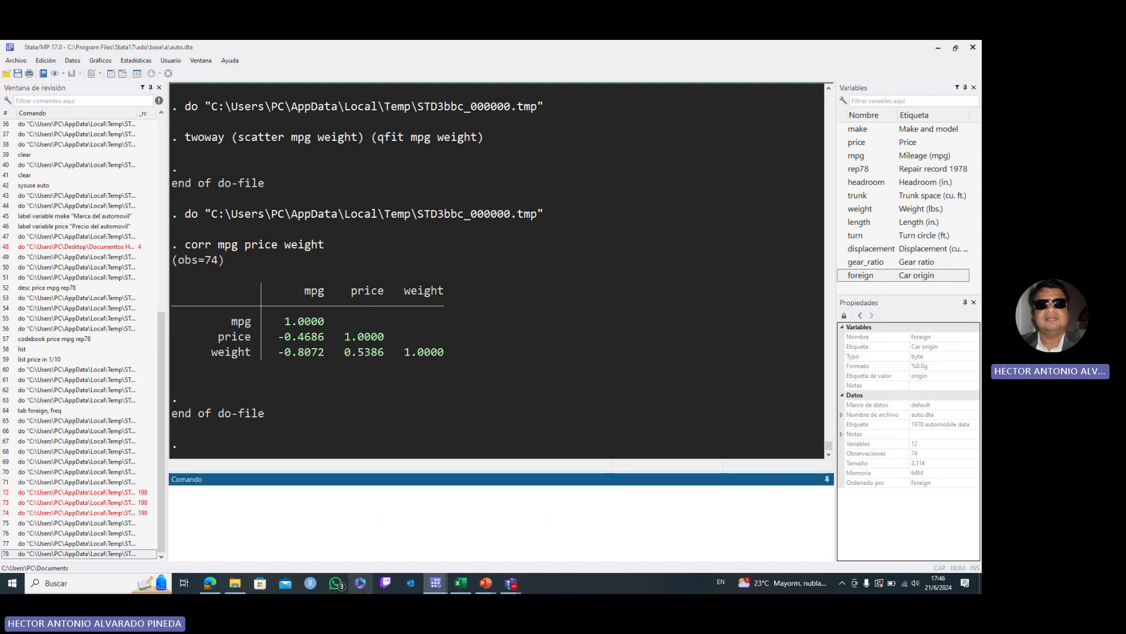
mouse_move(437, 588)
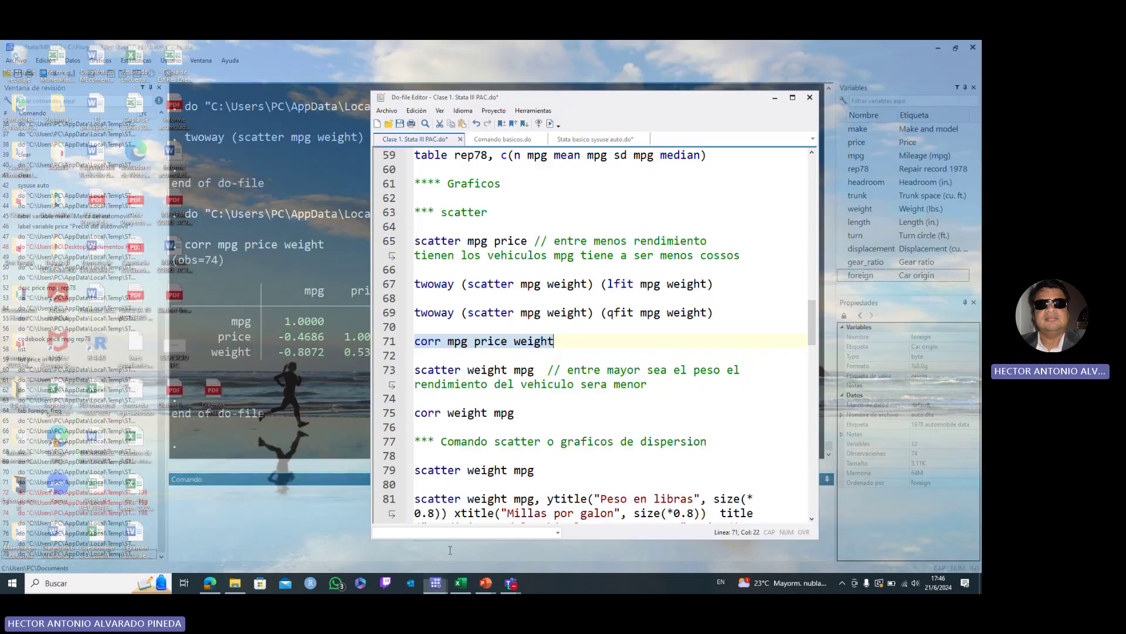
left_click(453, 555)
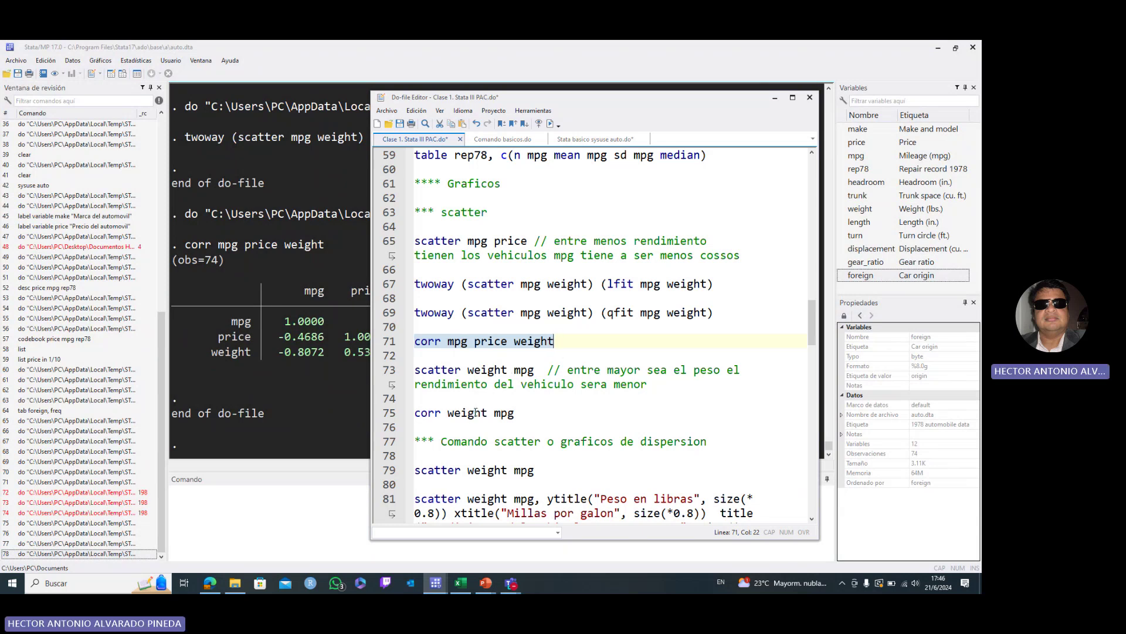
Step: Run the "scatter weight mpg" command with custom titles and blue markers on line 81, and close the graph
left_click_drag(815, 326, 815, 345)
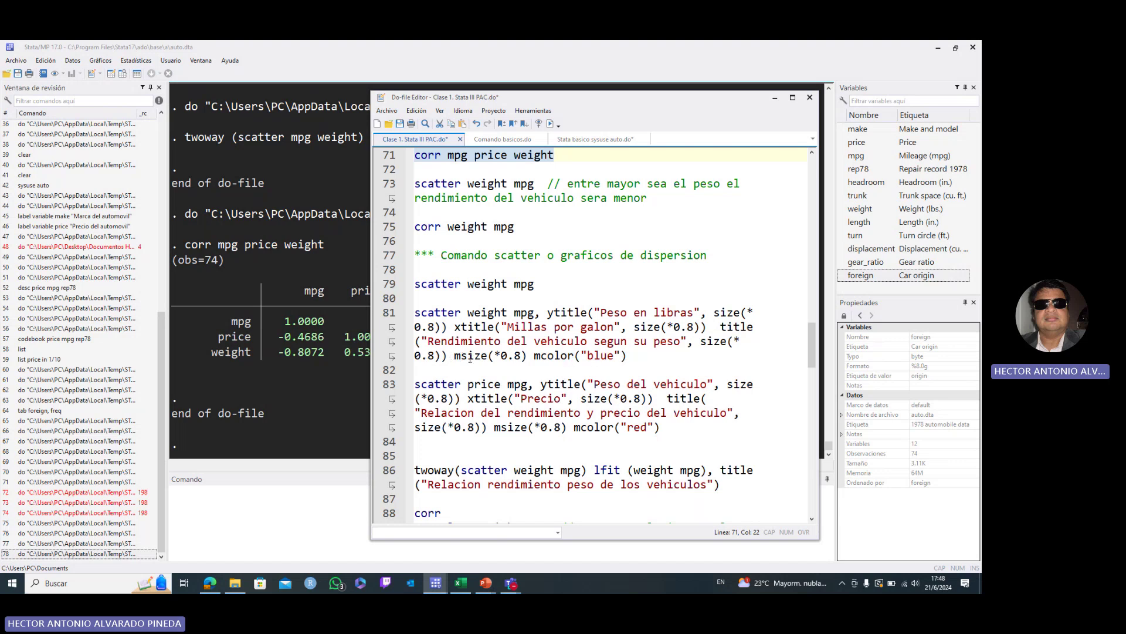
left_click_drag(627, 355, 397, 315)
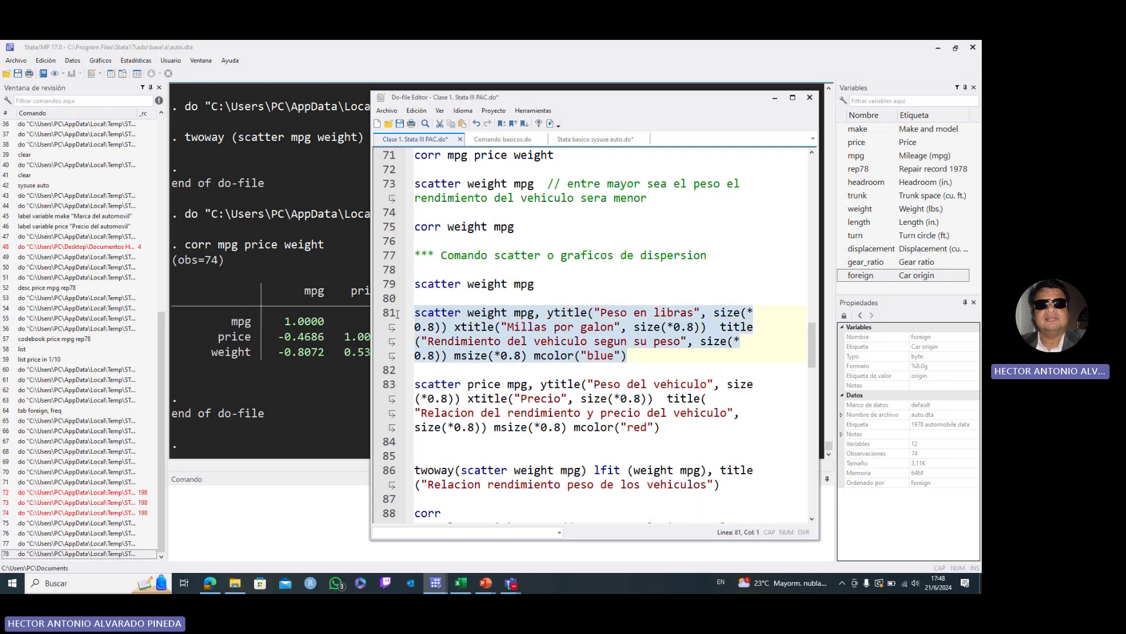
left_click(550, 123)
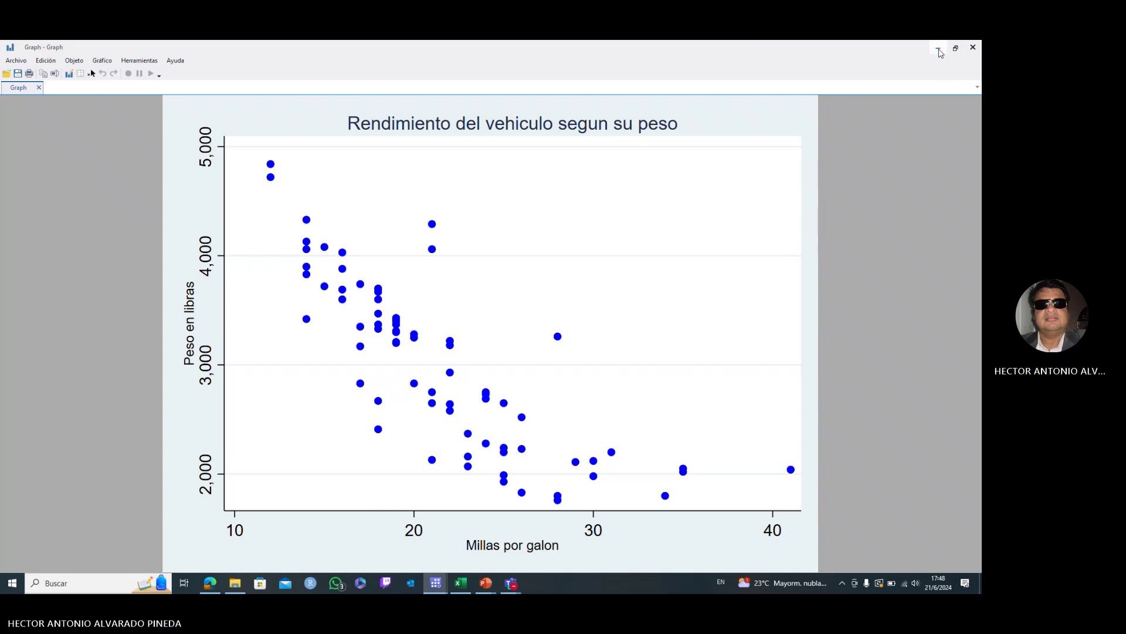
left_click(972, 47)
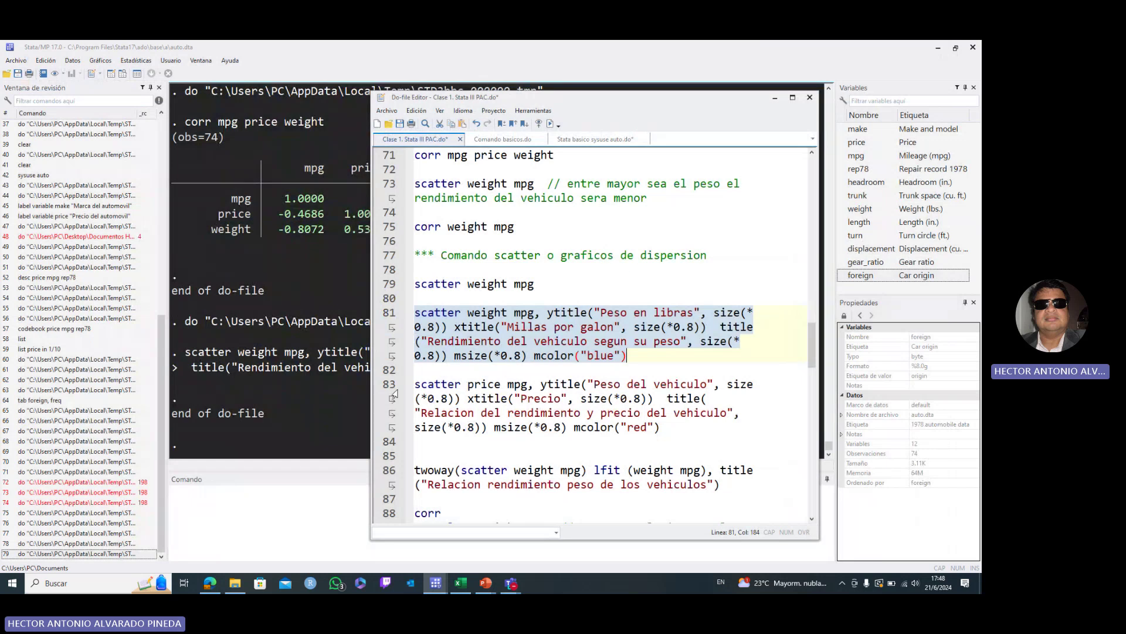
Step: Run the "scatter price mpg" command with custom titles and red markers on line 83, and close the graph
left_click_drag(416, 385, 669, 427)
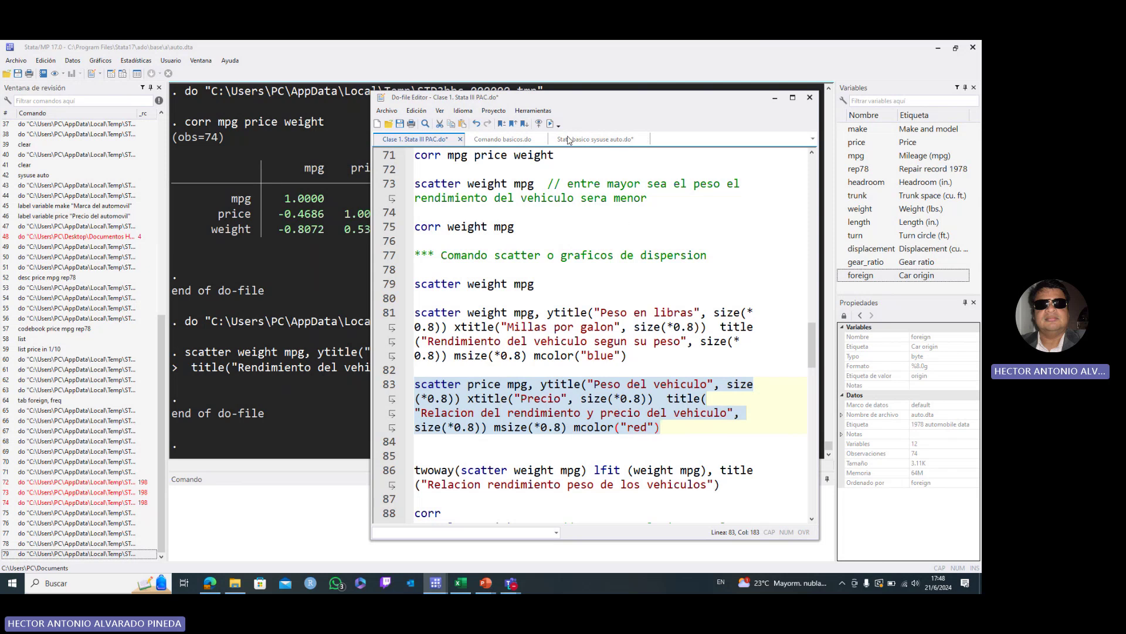
left_click(550, 123)
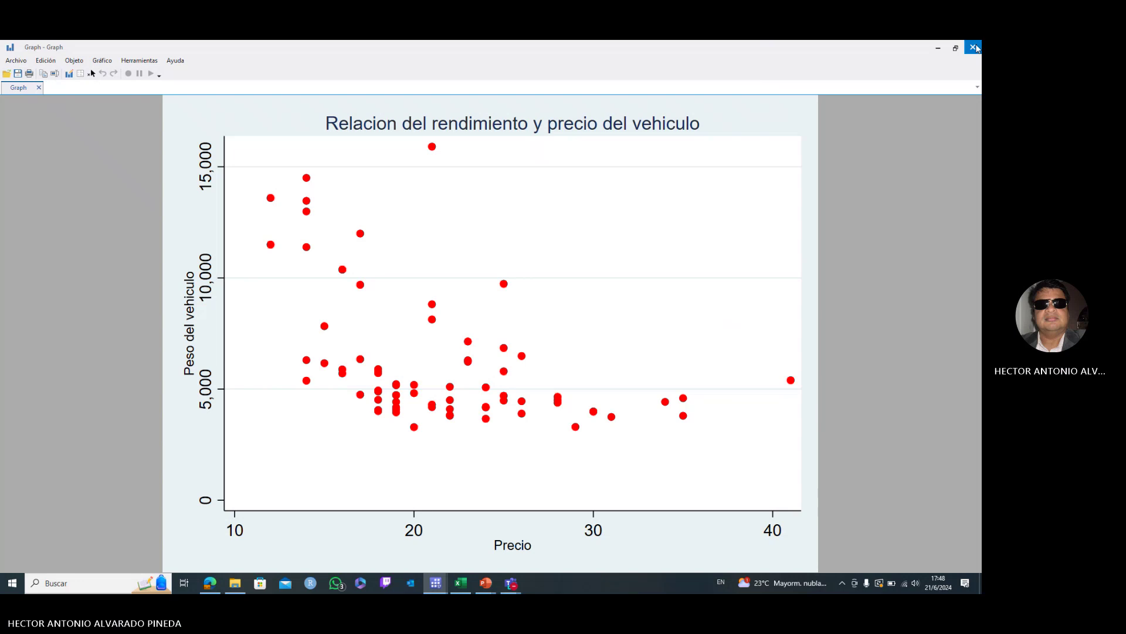
left_click(973, 47)
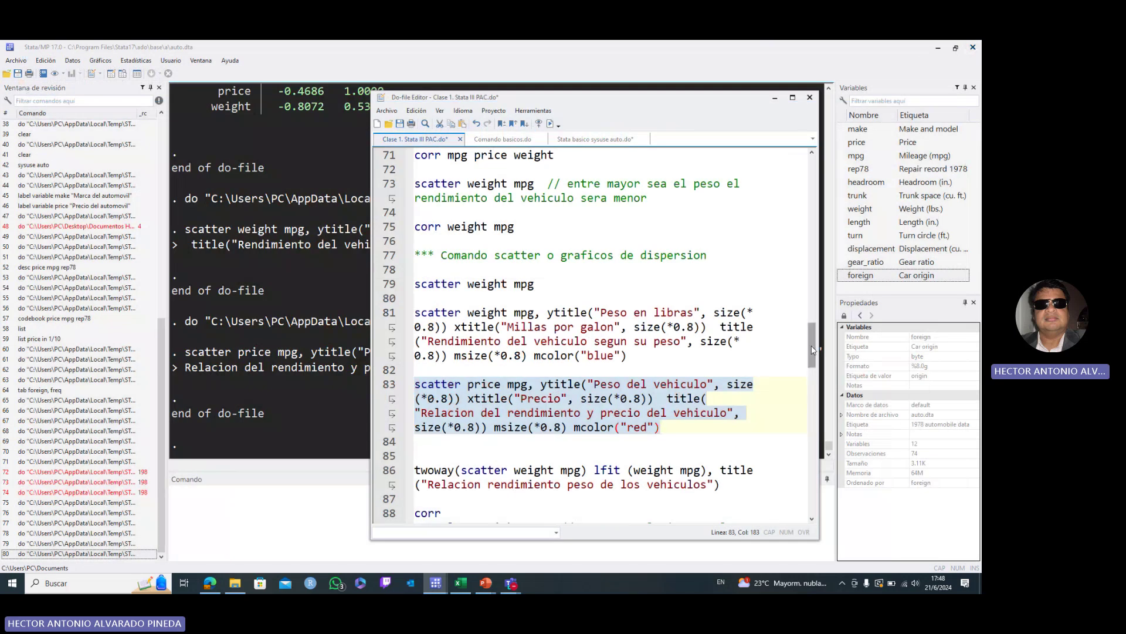
Step: Insert "de" before "rendimiento" and "del vehiculo y el" before "peso" in the twoway graph title on line 86
left_click_drag(814, 345, 814, 369)
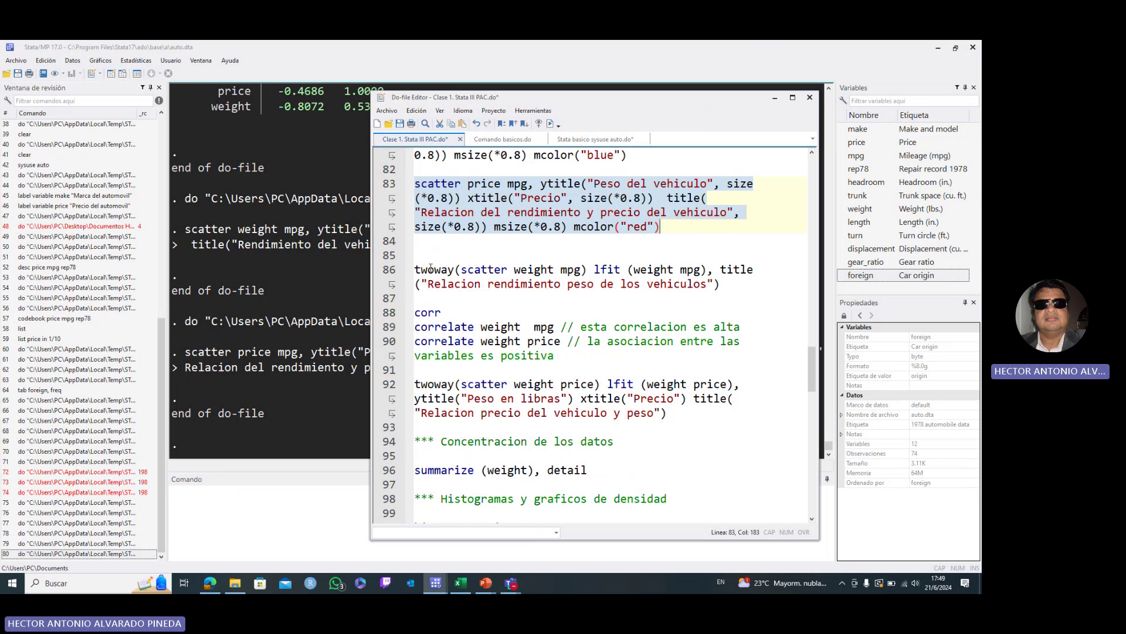
left_click_drag(414, 269, 725, 286)
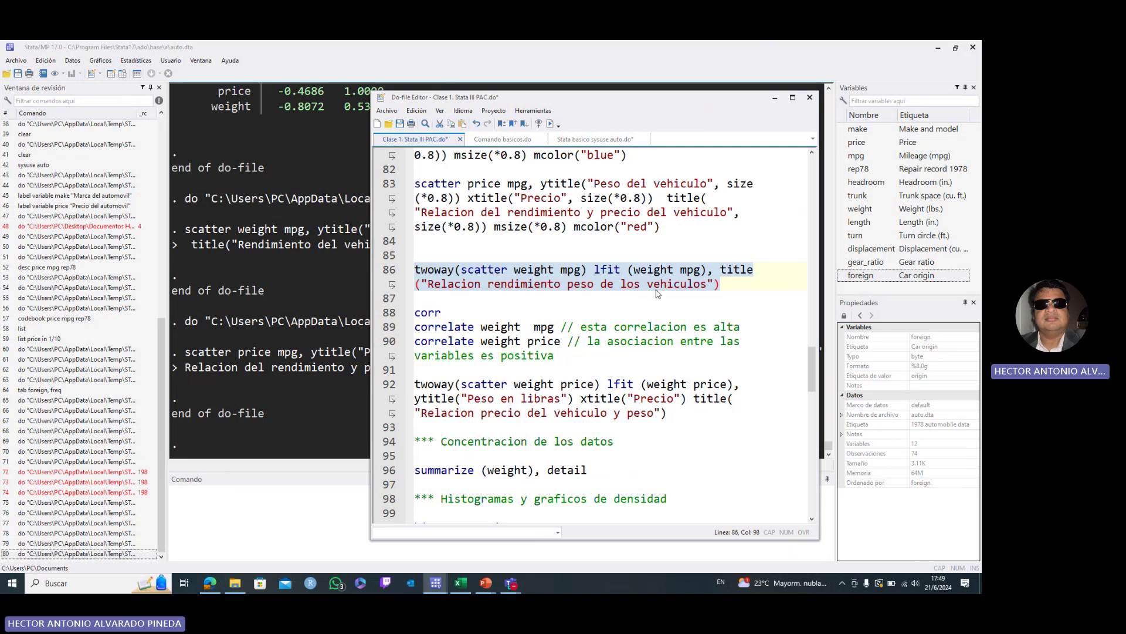
left_click(491, 287)
type("de")
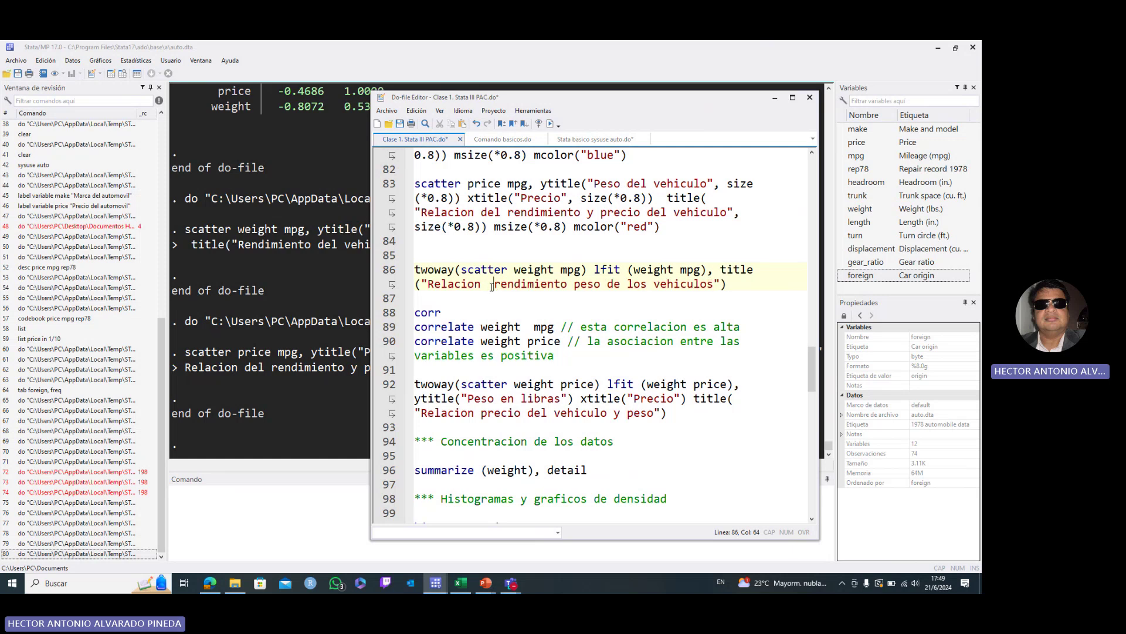
left_click(582, 287)
type("del ve")
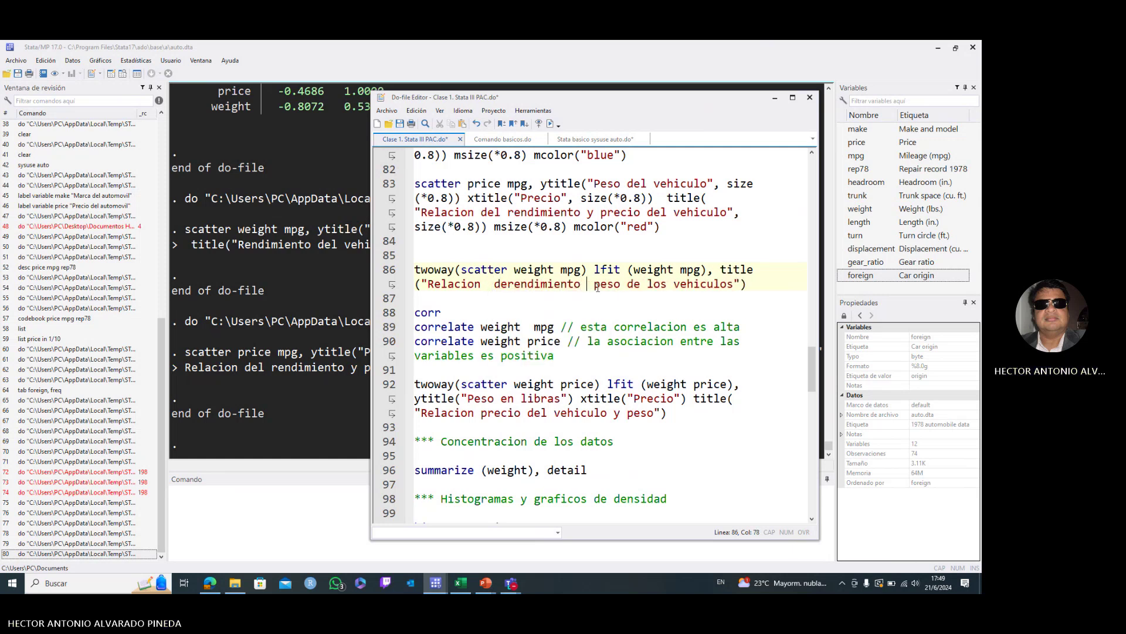
type("hicul")
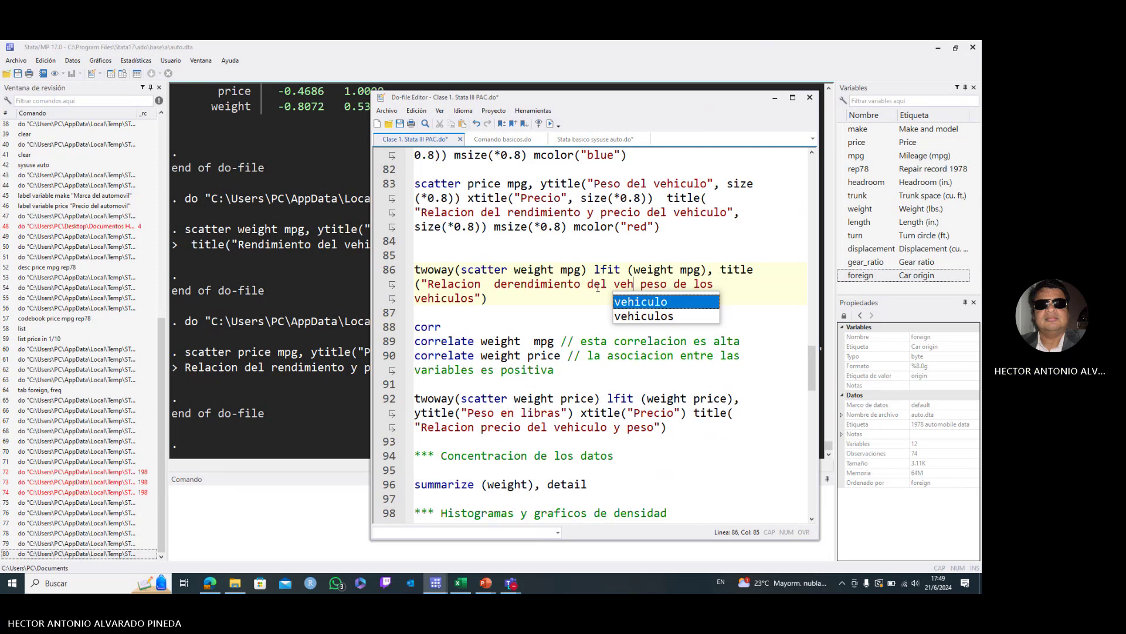
type("o")
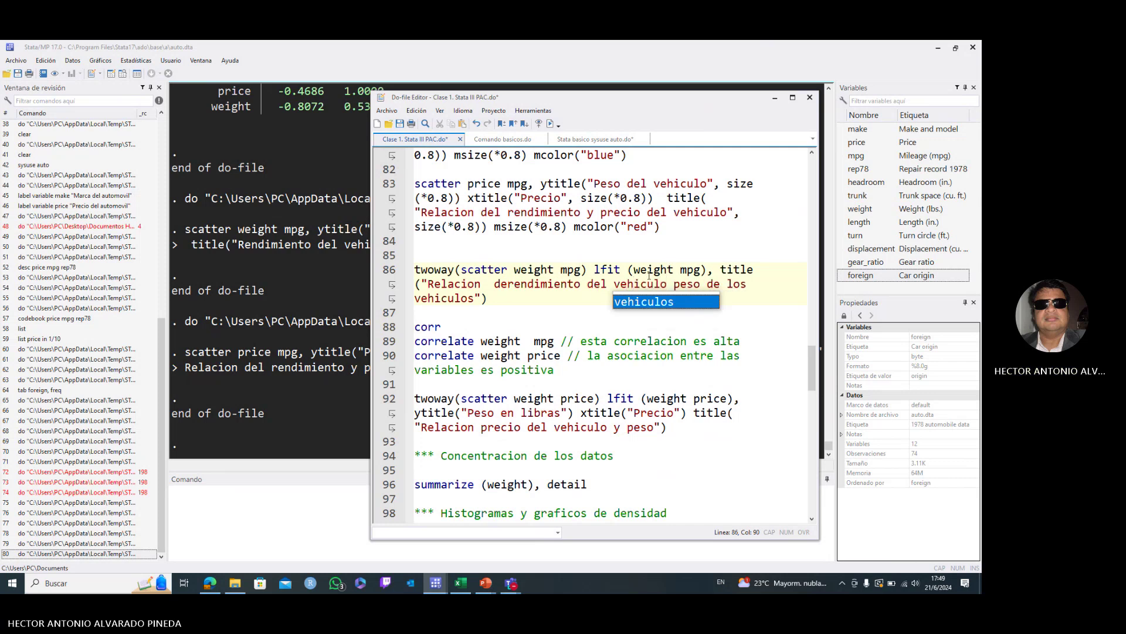
type(" y")
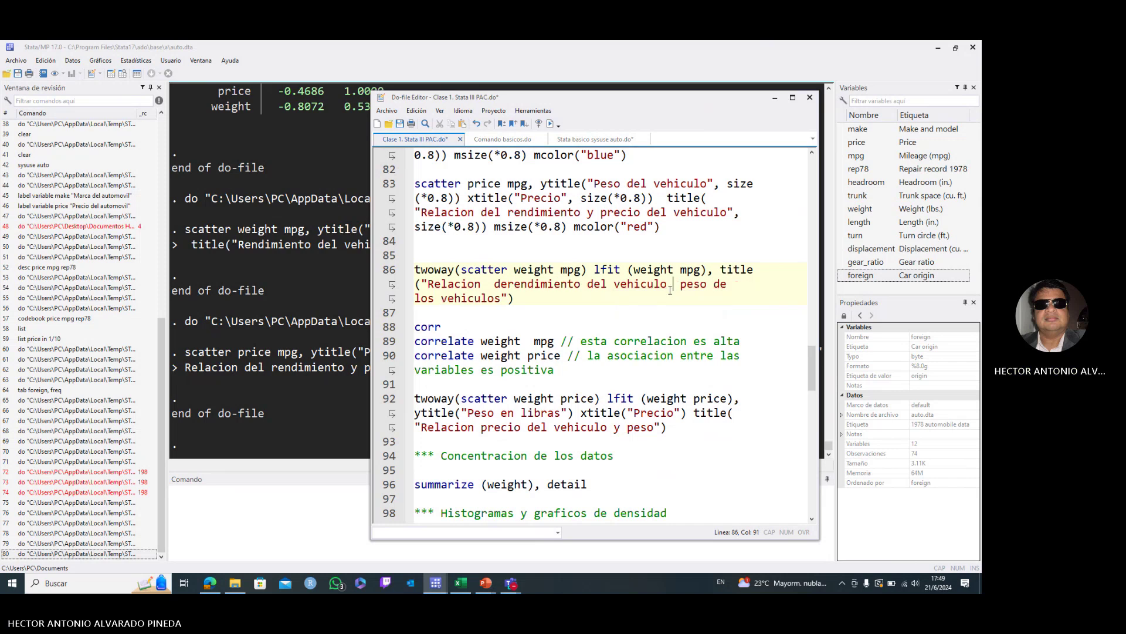
type(" el")
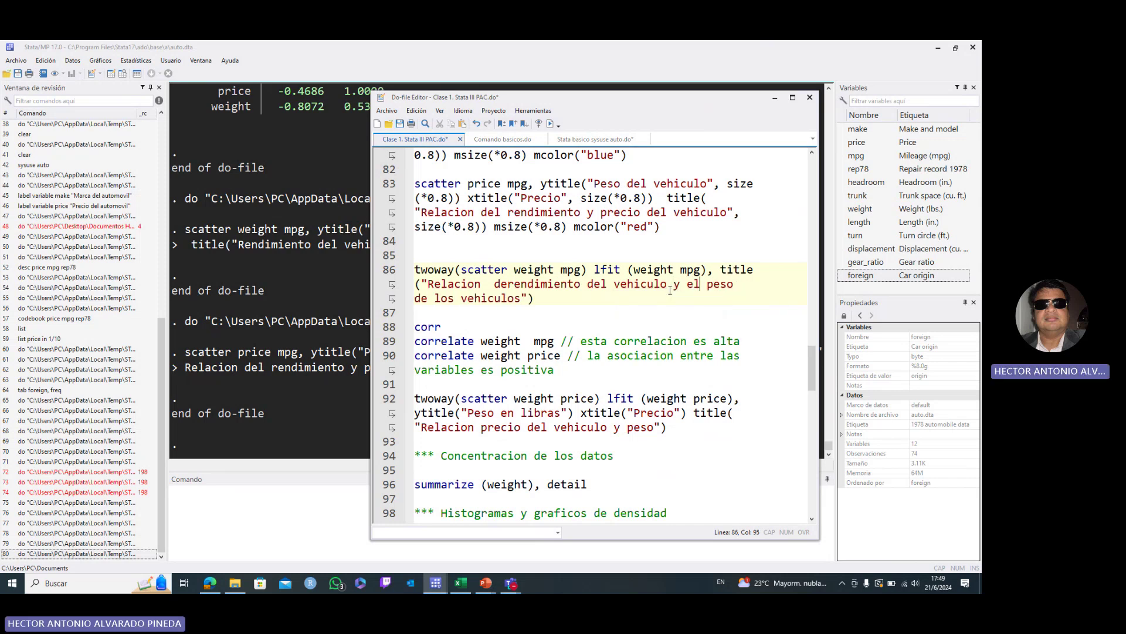
Step: Delete "de los vehiculos" from the end of the graph title on line 86, so it ends with "y el peso"
left_click(523, 300)
key("BackSpace")
key("BackSpace")
key("BackSpace")
key("BackSpace")
key("BackSpace")
key("BackSpace")
key("BackSpace")
key("BackSpace")
key("BackSpace")
key("BackSpace")
key("BackSpace")
key("BackSpace")
key("BackSpace")
key("BackSpace")
key("BackSpace")
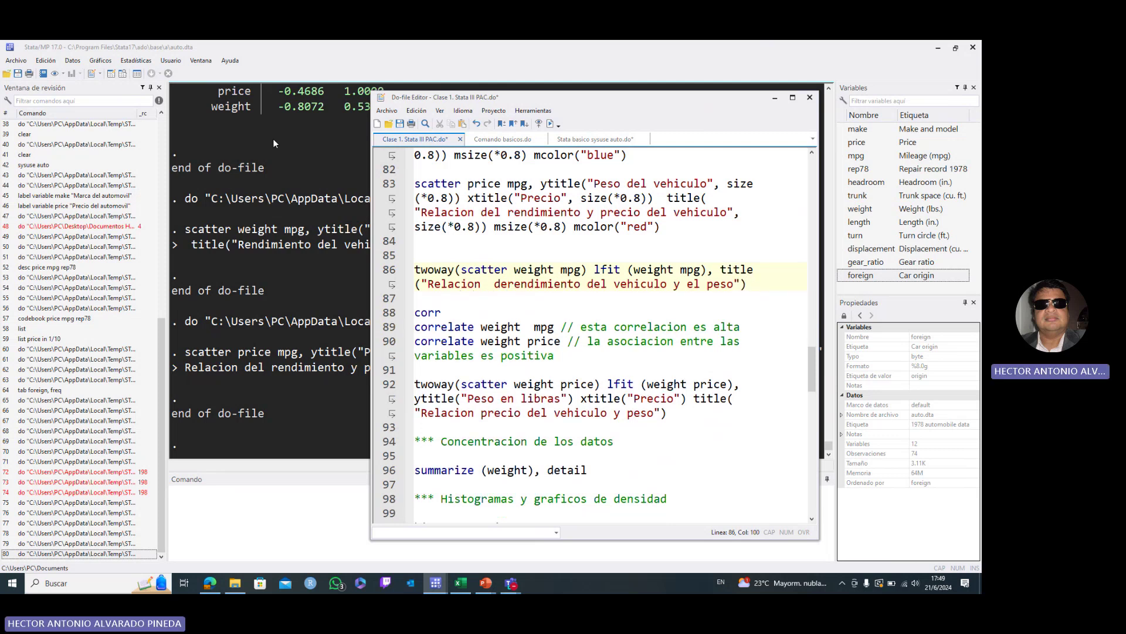
Step: Run the twoway command on line 86 to plot weight against mpg with a linear fit, and close the graph
left_click_drag(748, 284, 414, 269)
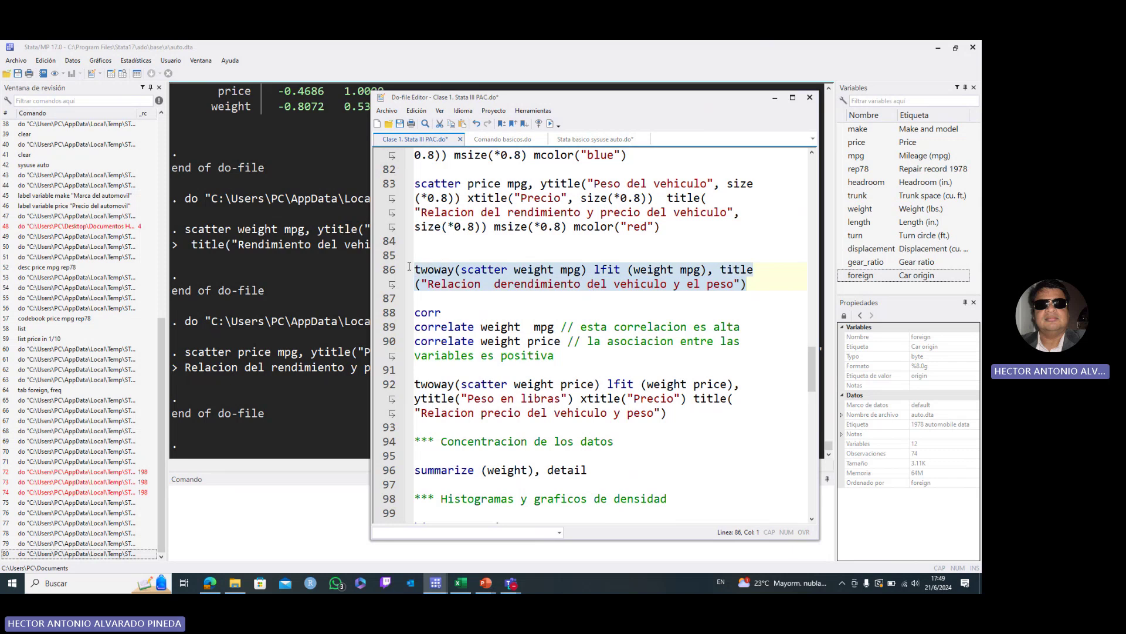
left_click(551, 123)
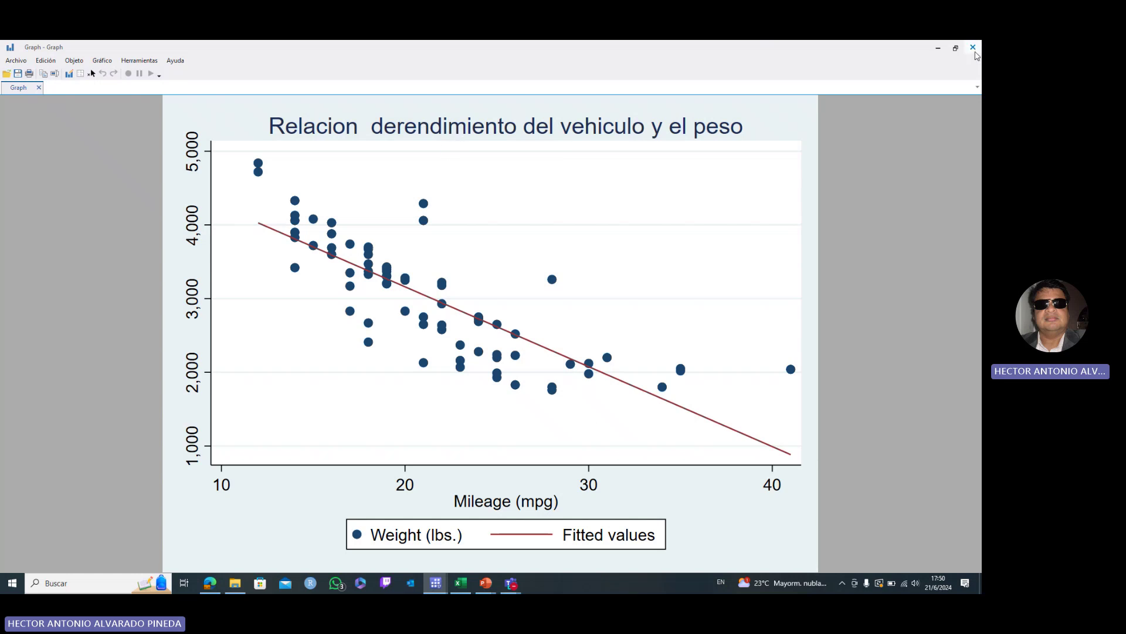
left_click(973, 47)
Step: Separate "de" and "rendimiento" with a space in the line 86 title, rerun the command, and close the graph
left_click(574, 284)
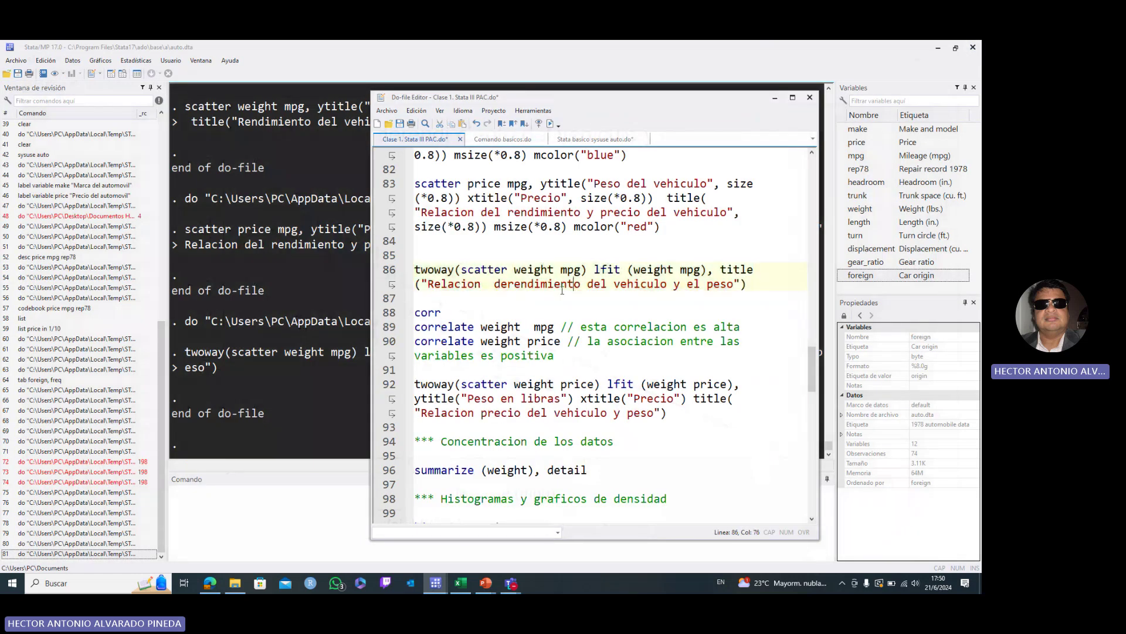
left_click(508, 285)
left_click_drag(754, 284, 399, 271)
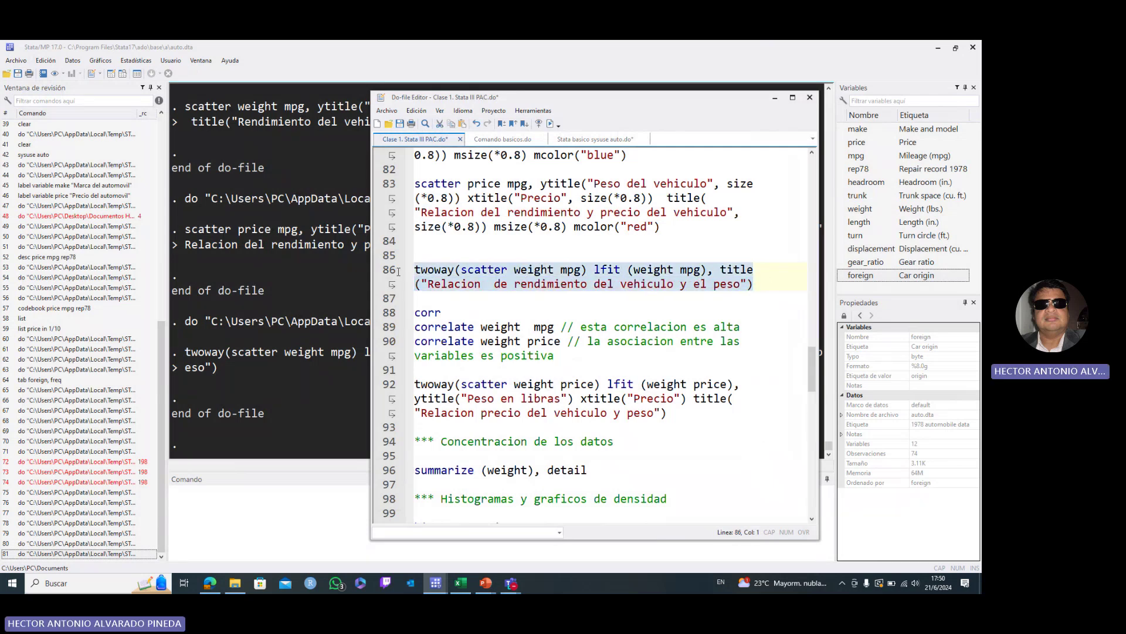
left_click(551, 124)
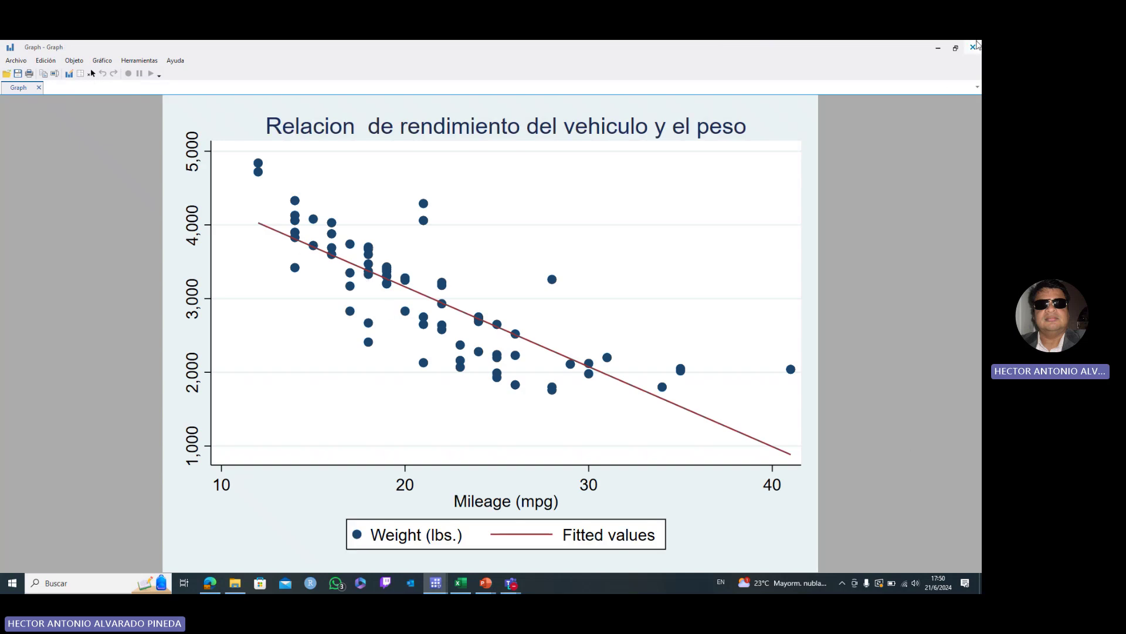
left_click(974, 46)
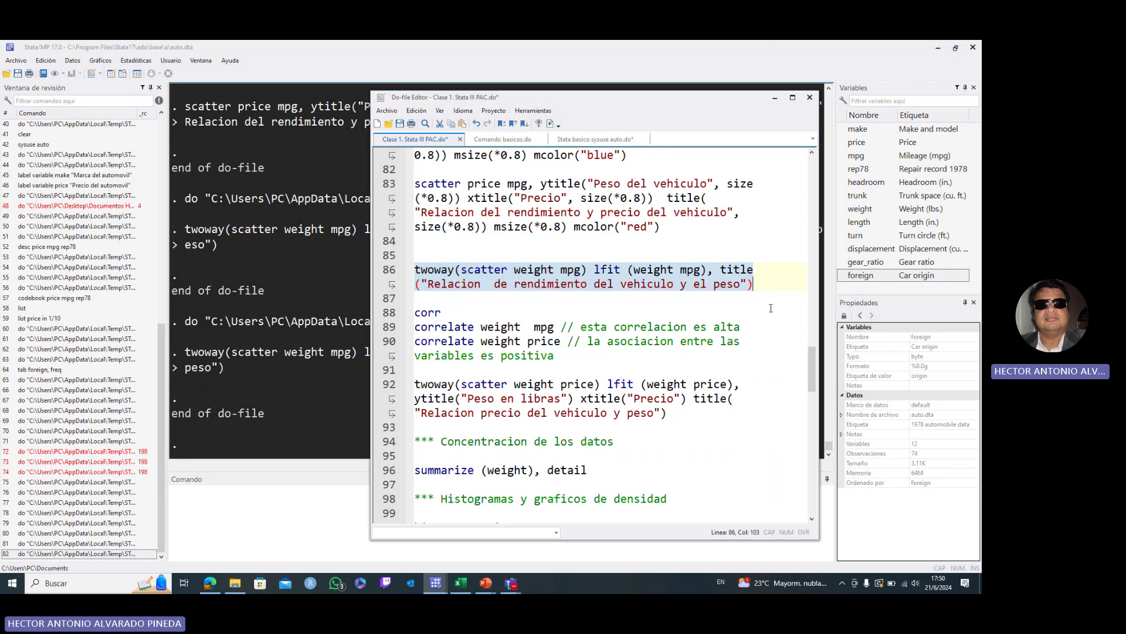
Step: Plot price histograms with a normal curve by running line 100, closing its graph, and running line 101 grouped by foreign
scroll(814, 388, "down", 1)
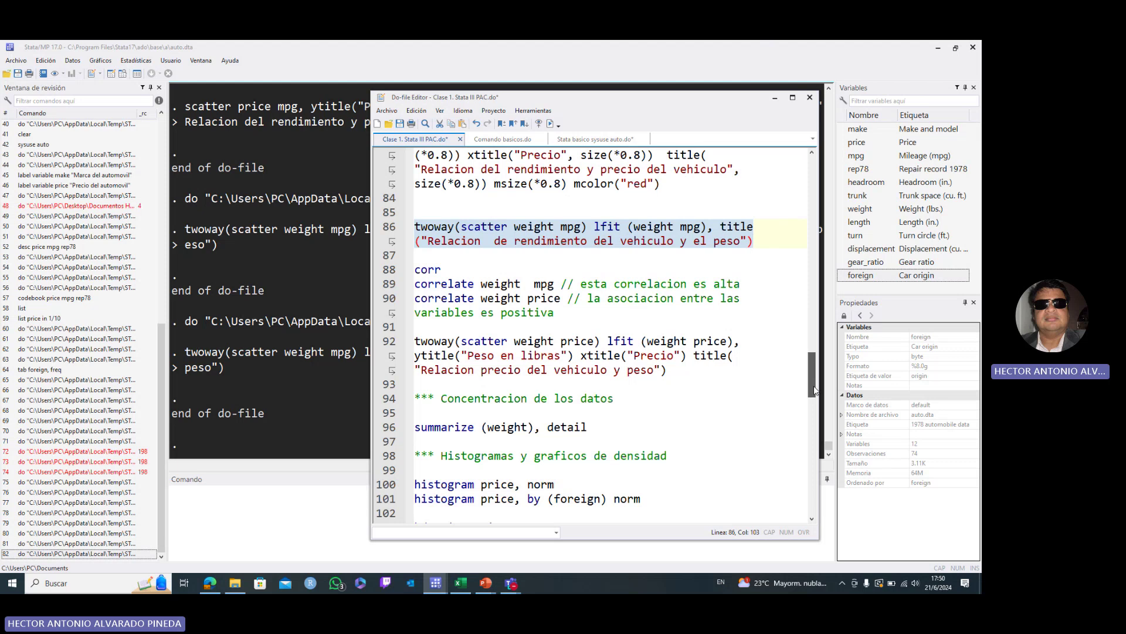
left_click_drag(815, 385, 821, 402)
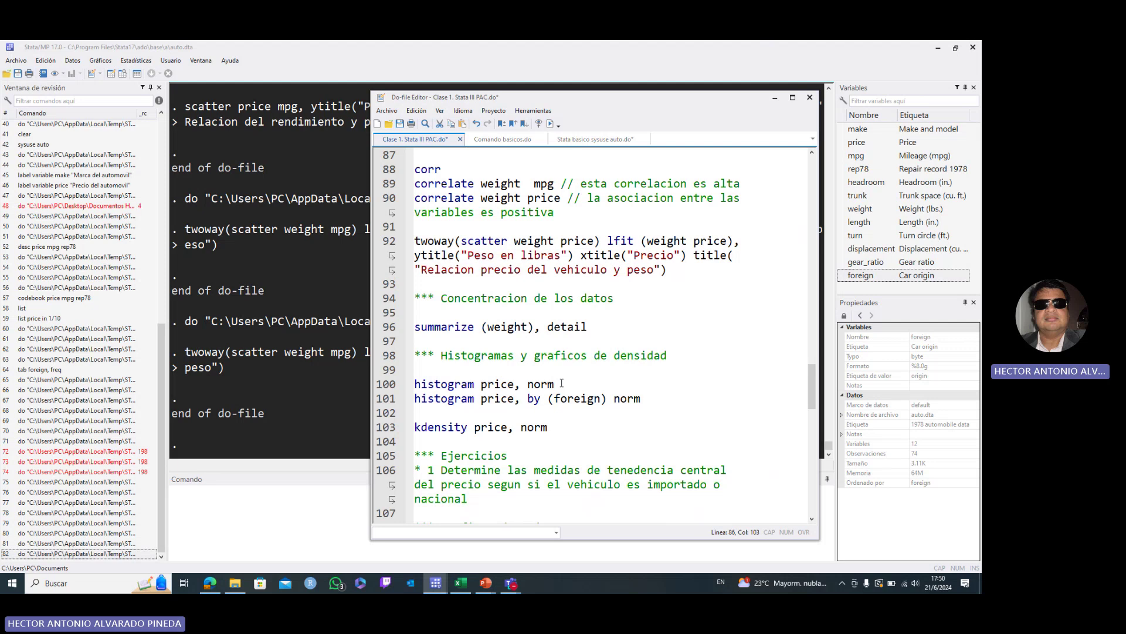
left_click_drag(562, 384, 414, 385)
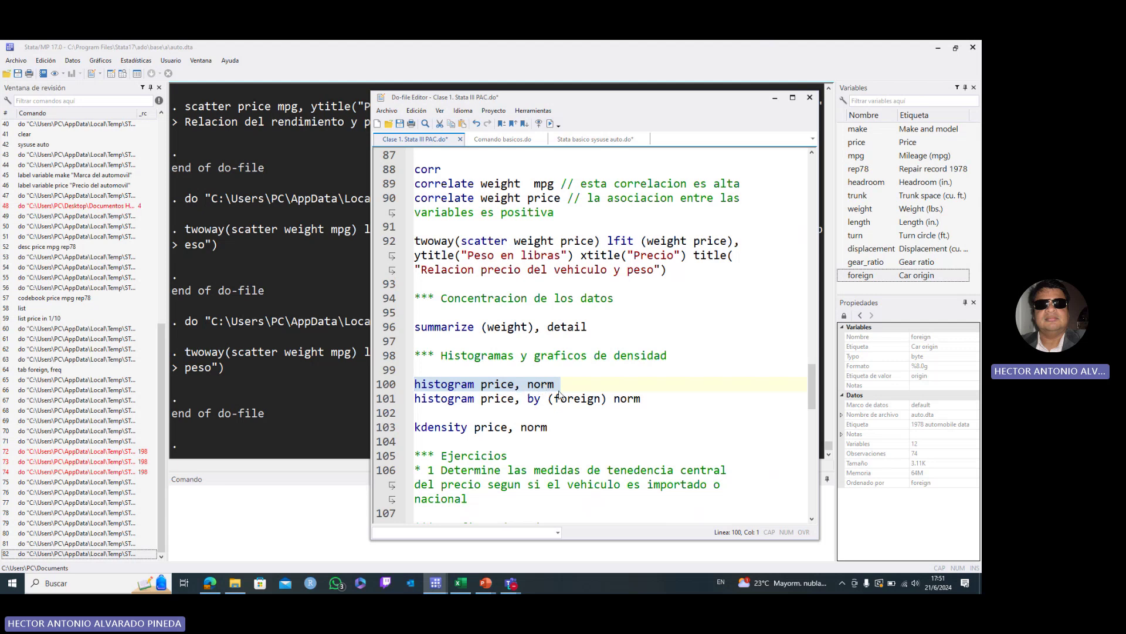
left_click(551, 125)
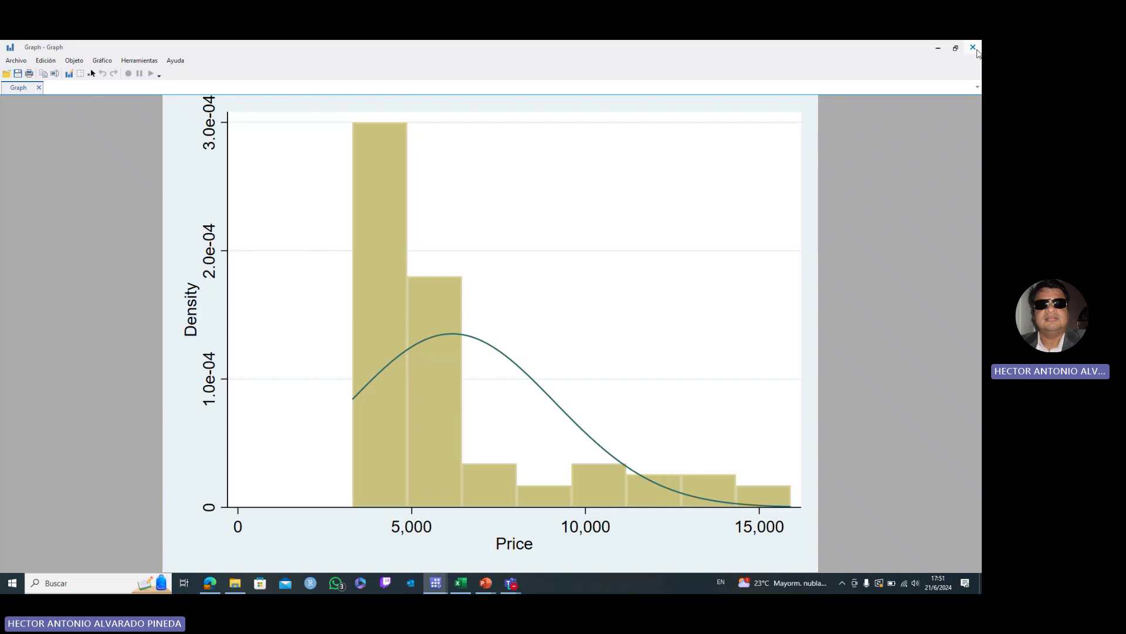
left_click(976, 51)
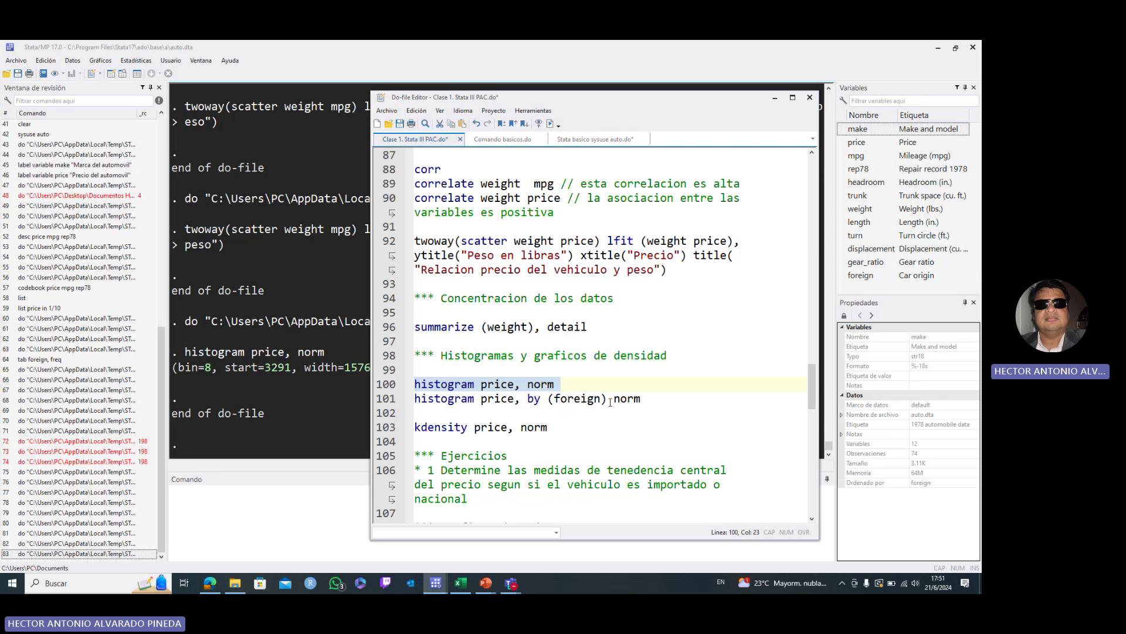
left_click_drag(645, 399, 415, 399)
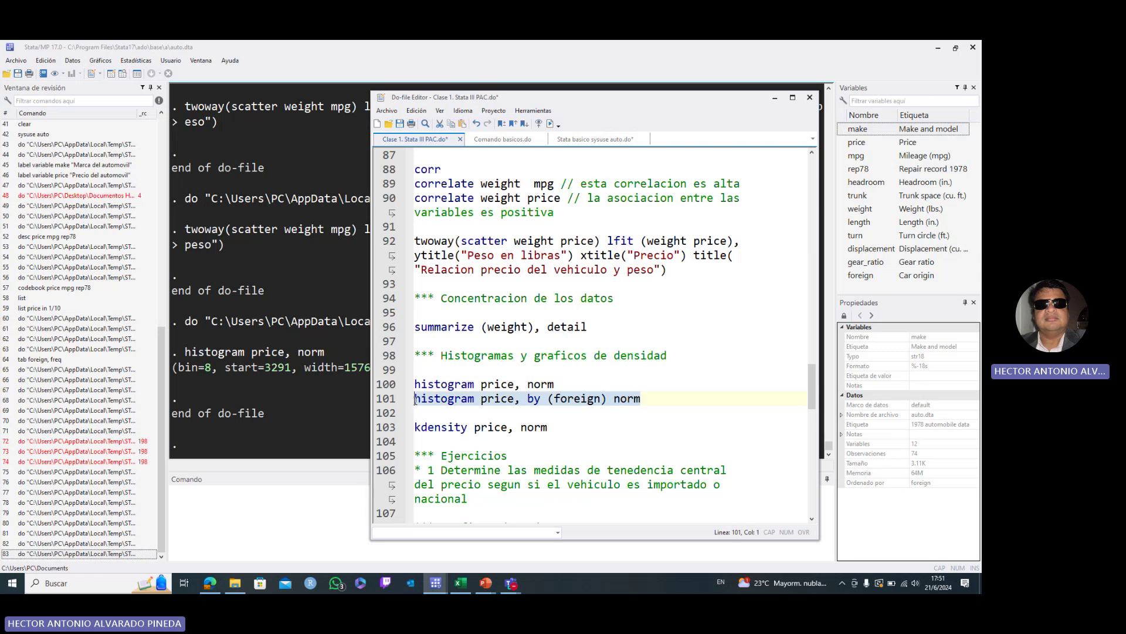
left_click(552, 124)
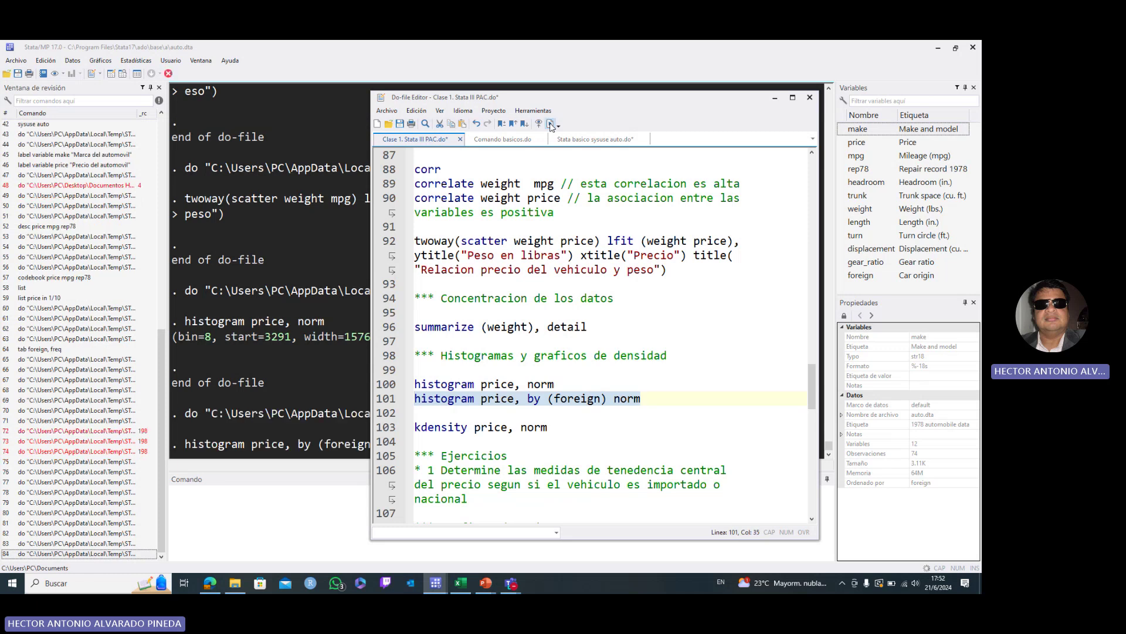
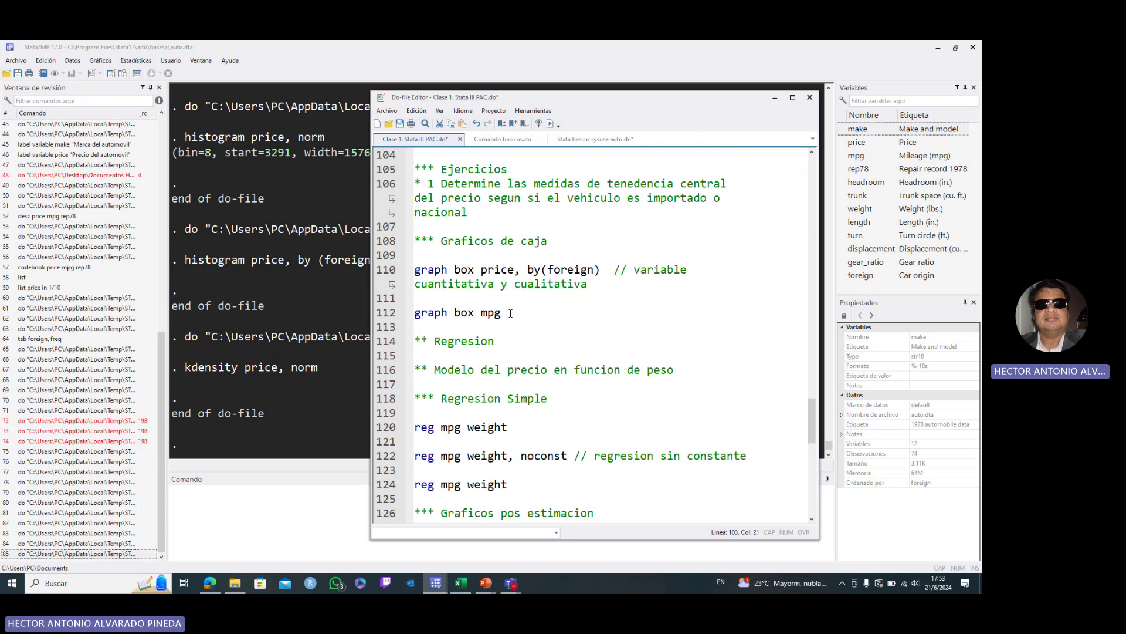
Step: Run "graph box mpg" from line 112 to draw the mileage box plot, and close the graph
left_click_drag(510, 314, 412, 314)
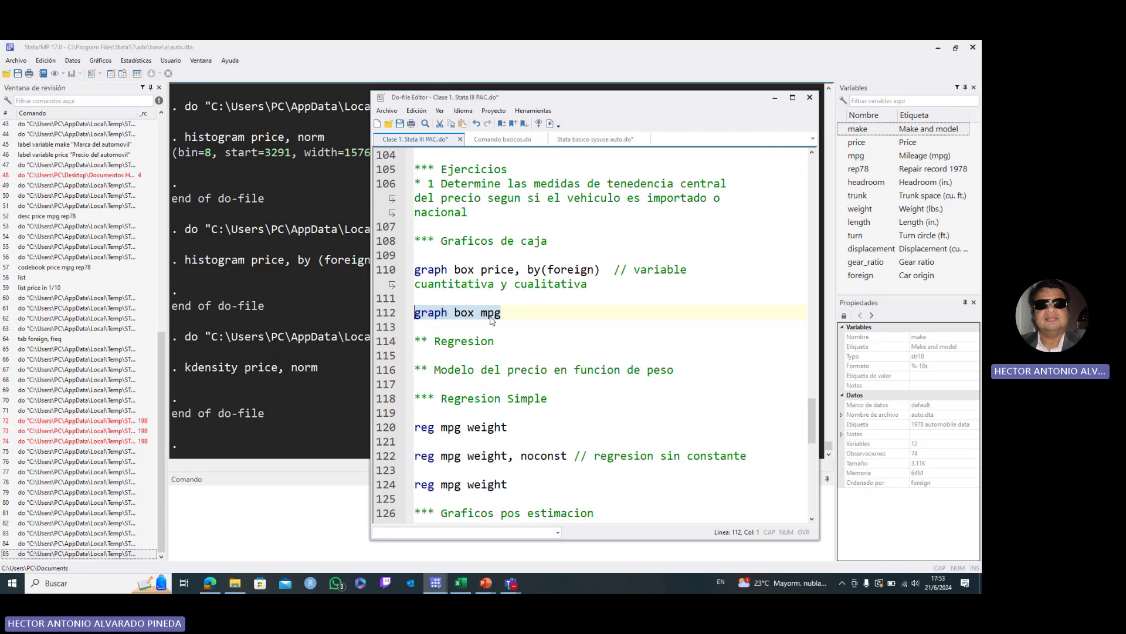
left_click(551, 124)
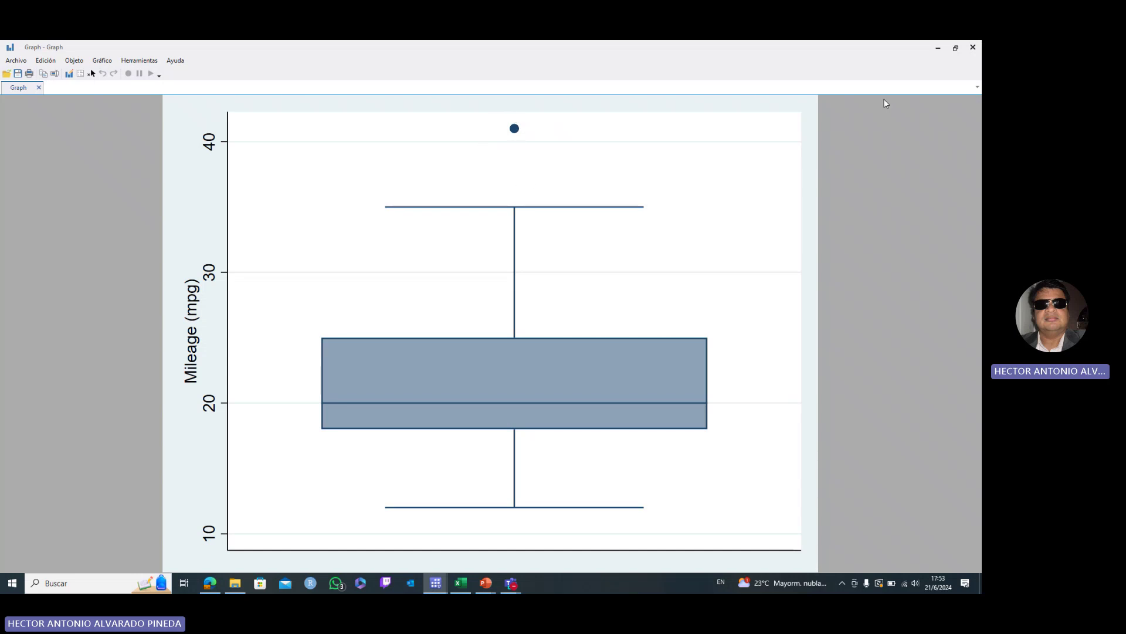
left_click(973, 50)
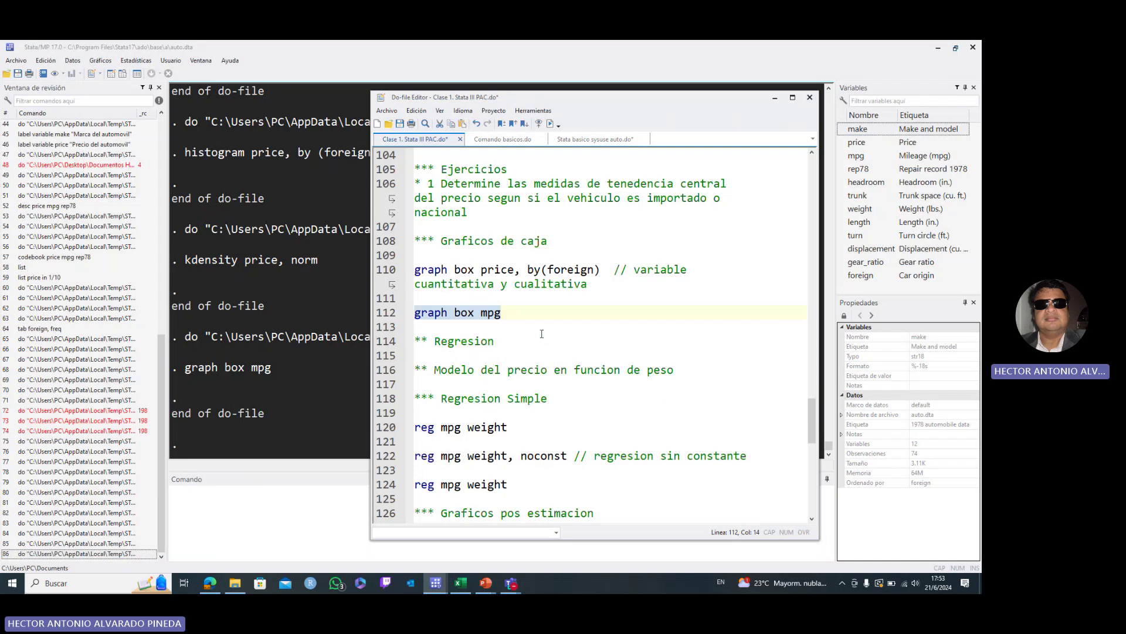
Step: Run "graph box price, by(foreign)" from line 110 to compare prices by car origin, and close the graph
left_click_drag(602, 270, 405, 271)
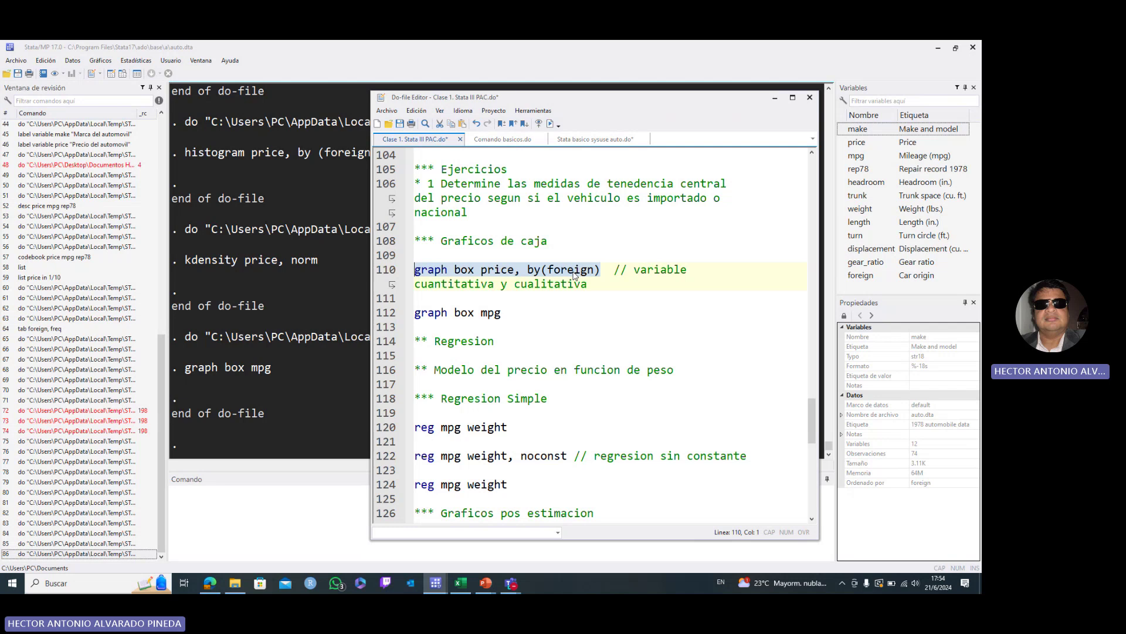
left_click(548, 123)
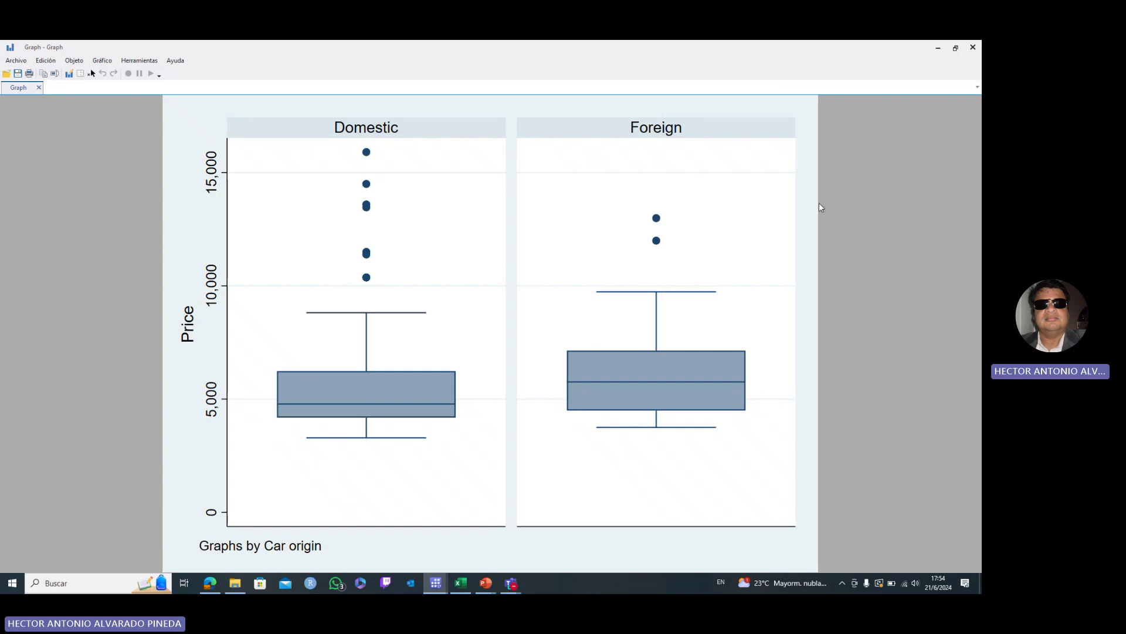
left_click(974, 48)
Step: Extend the box plot command on line 112 to "graph box mpg, by(rep78)" and run it
left_click(526, 317)
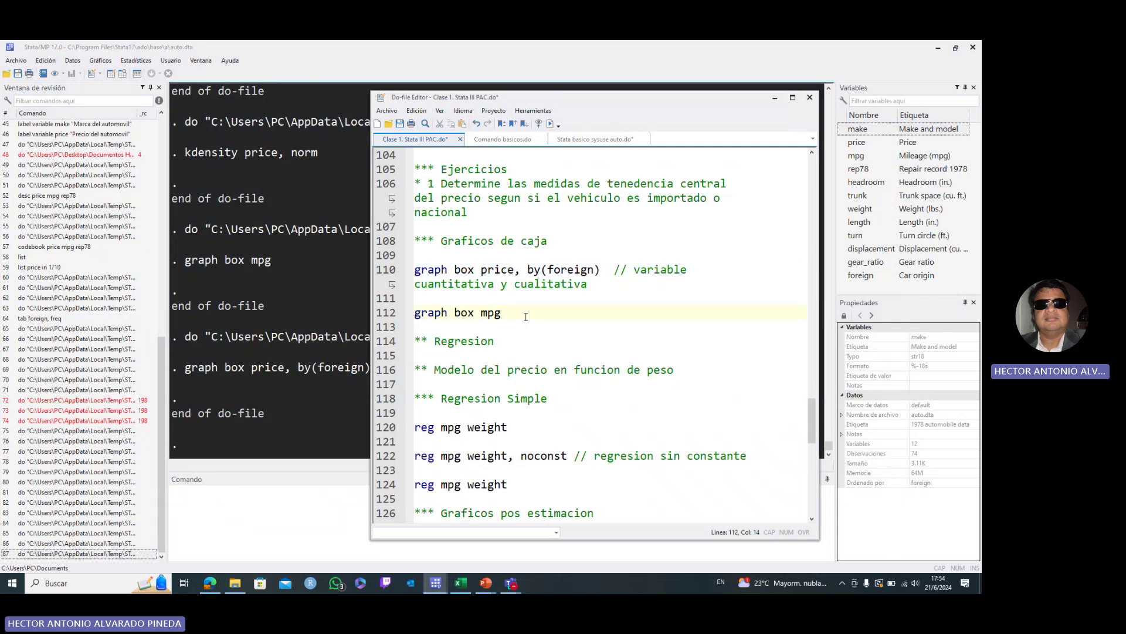
type(", b")
type("y")
type("(")
type("rep7")
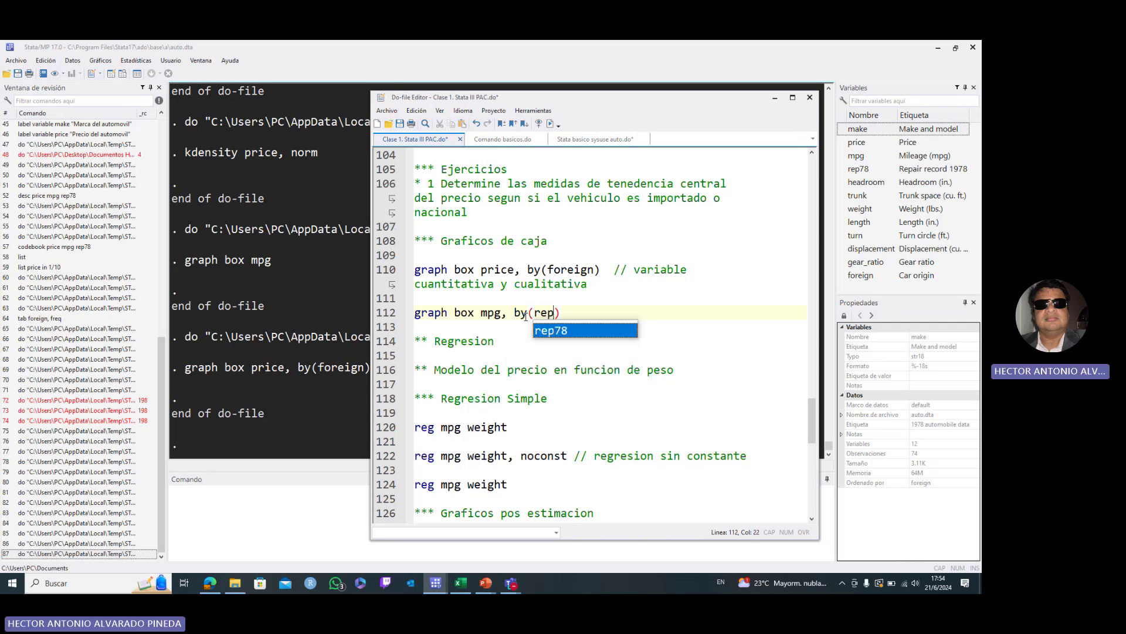
type("8")
left_click(580, 306)
left_click_drag(578, 312, 413, 318)
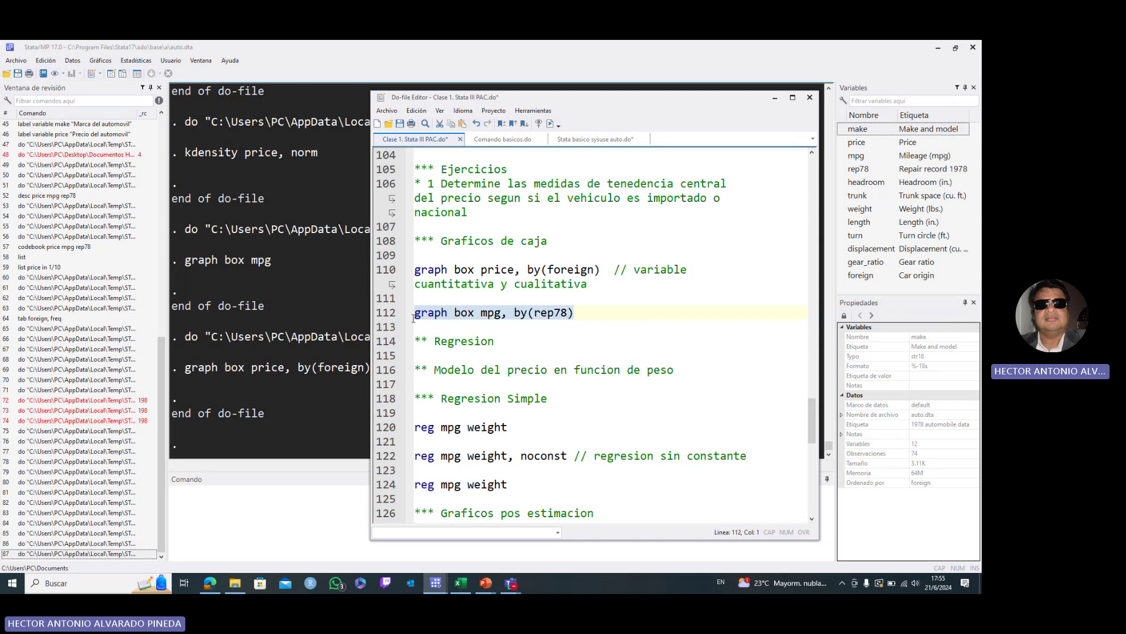
left_click(550, 125)
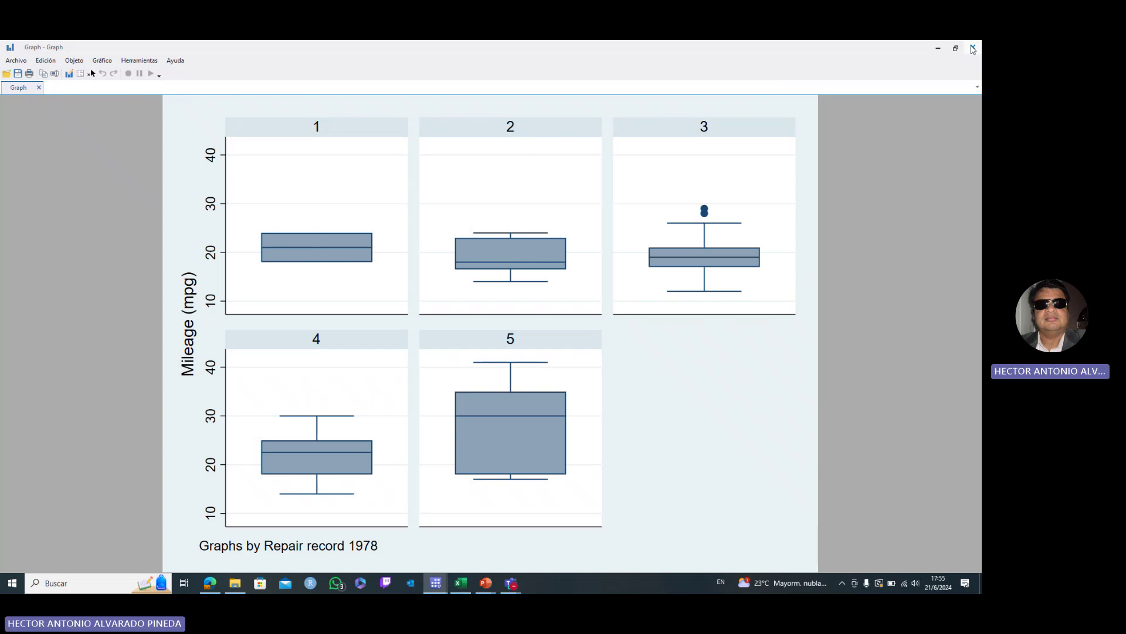
Step: Close the box plot graph and run the simple regression "reg mpg weight" from line 120 of the do-file
left_click(972, 50)
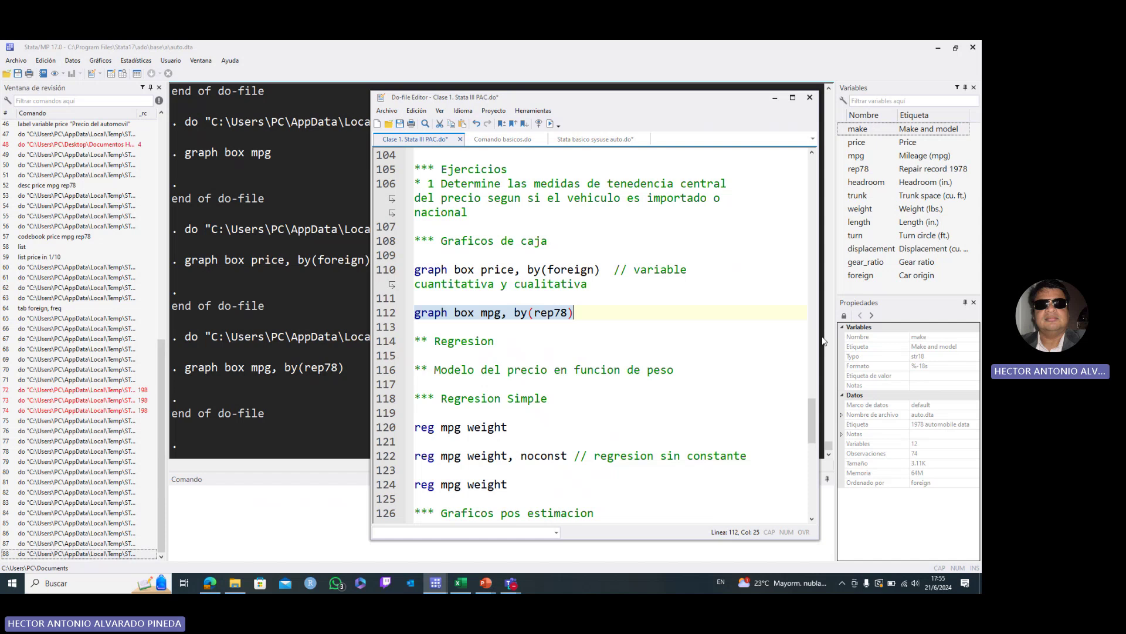
left_click_drag(816, 423, 814, 438)
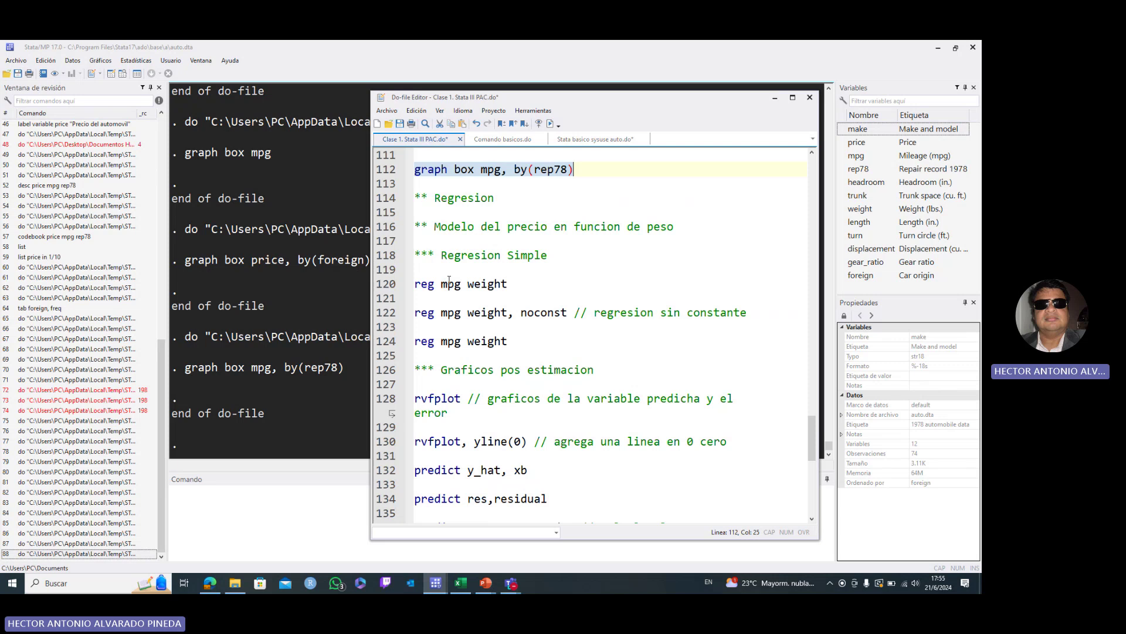
left_click(510, 284)
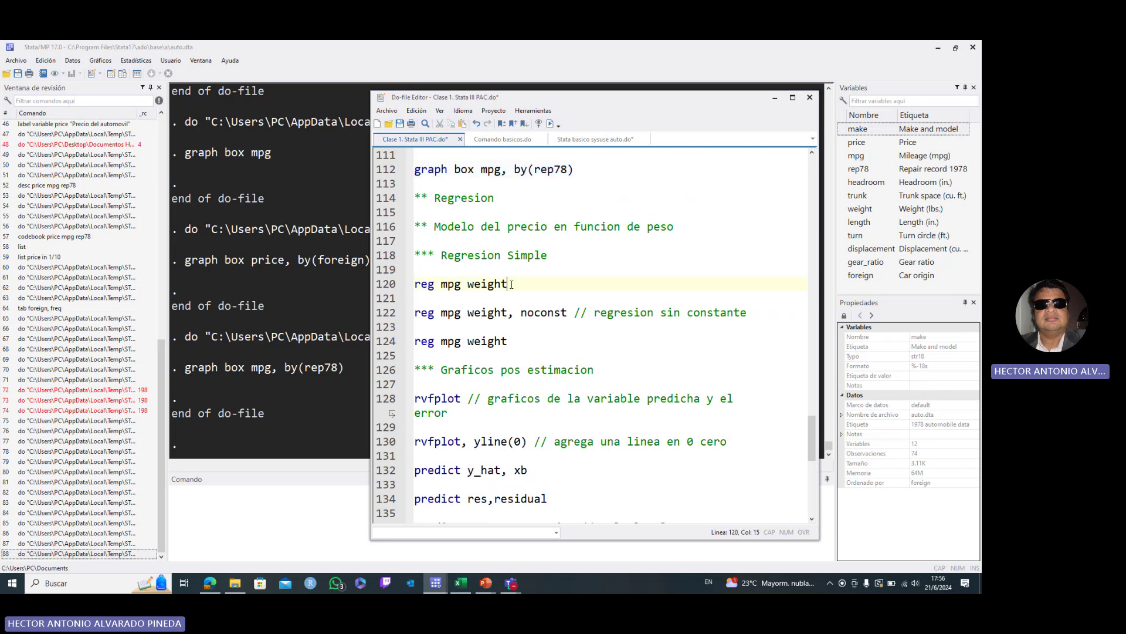
left_click(402, 290)
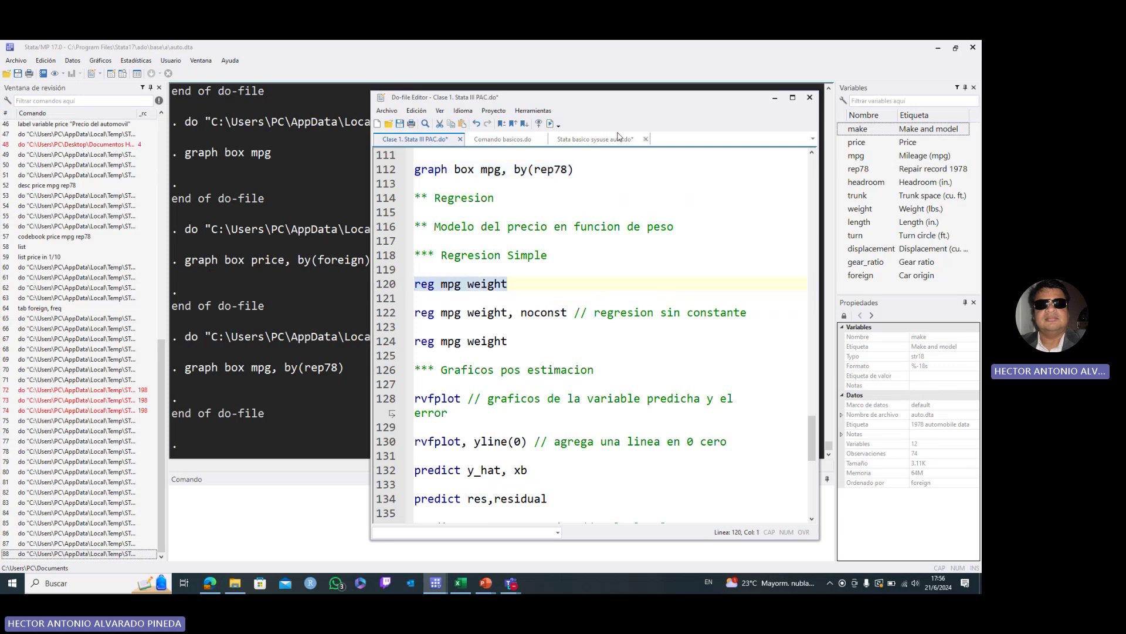
left_click(552, 124)
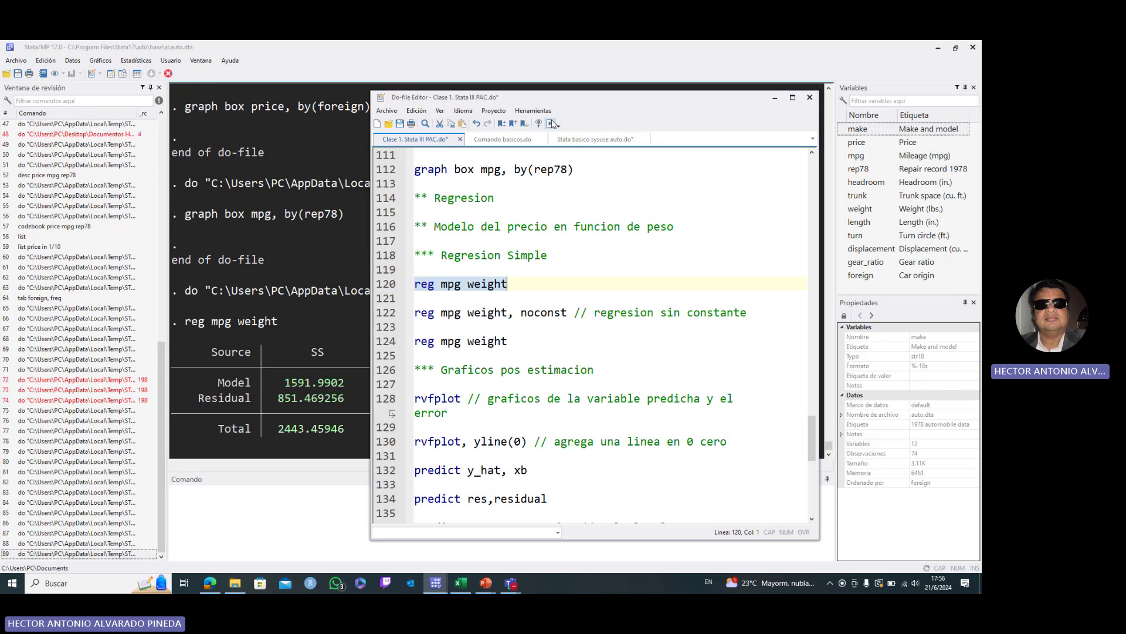
Step: Minimize the do-file to reveal the regression output and submit the fitted equation "Y = 39.44 - 0.006X" as a command
left_click(778, 99)
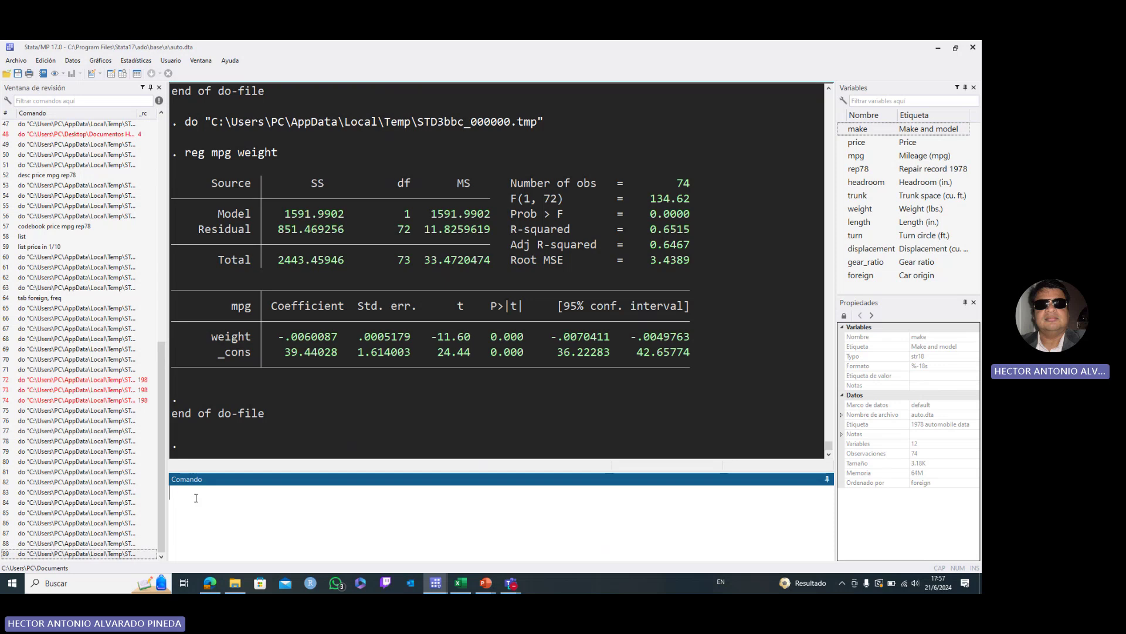
type("Y = 39.44 - 0.006X")
key("Return")
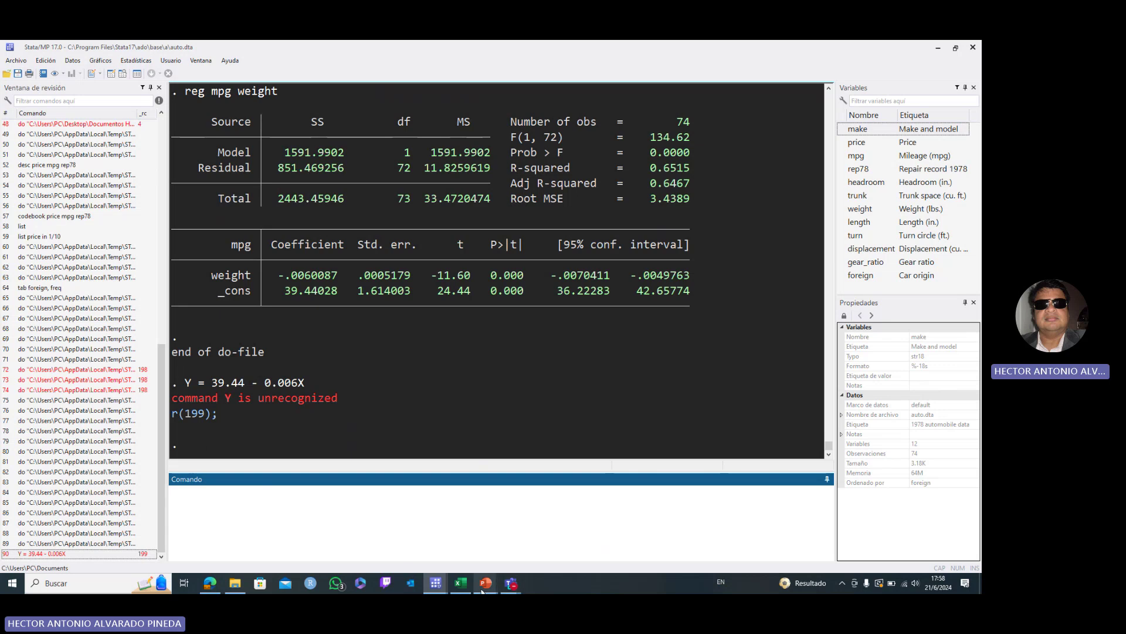
Step: Run the regression without a constant, "reg mpg weight, noconst", from line 122 and minimize the do-file to show its output
mouse_move(486, 582)
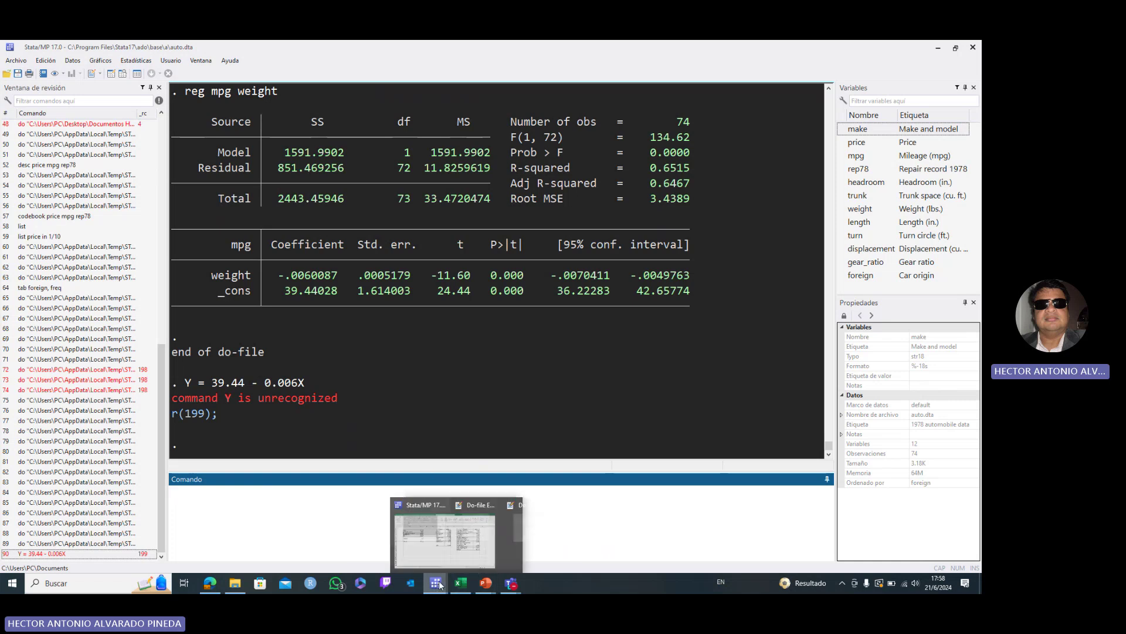
left_click(457, 534)
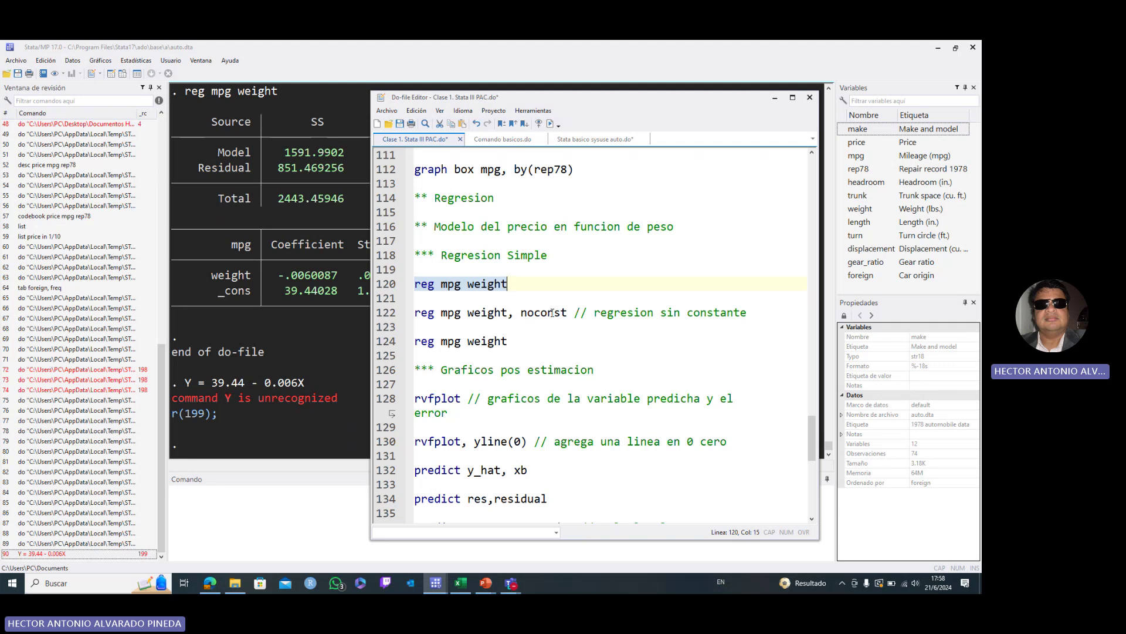
left_click(563, 312)
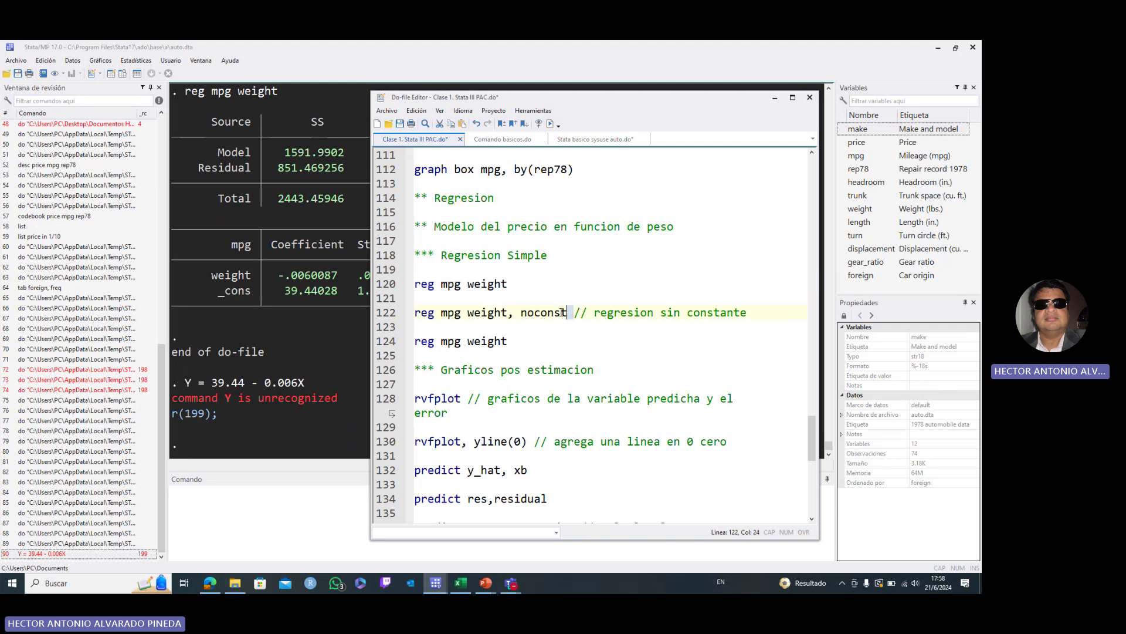
left_click_drag(570, 312, 415, 313)
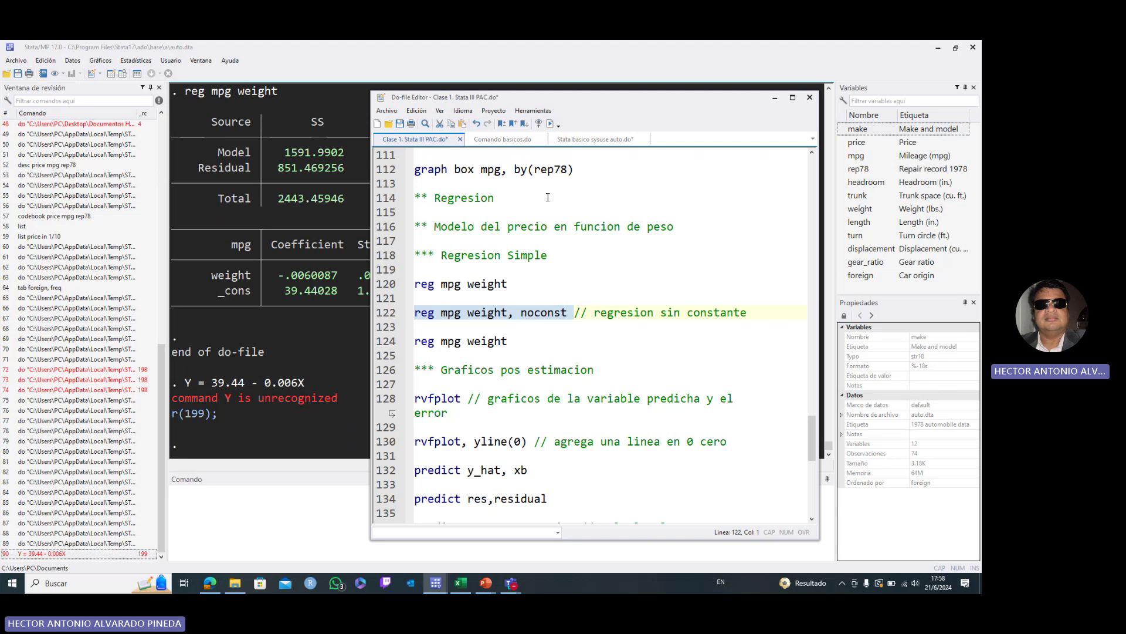
left_click(550, 124)
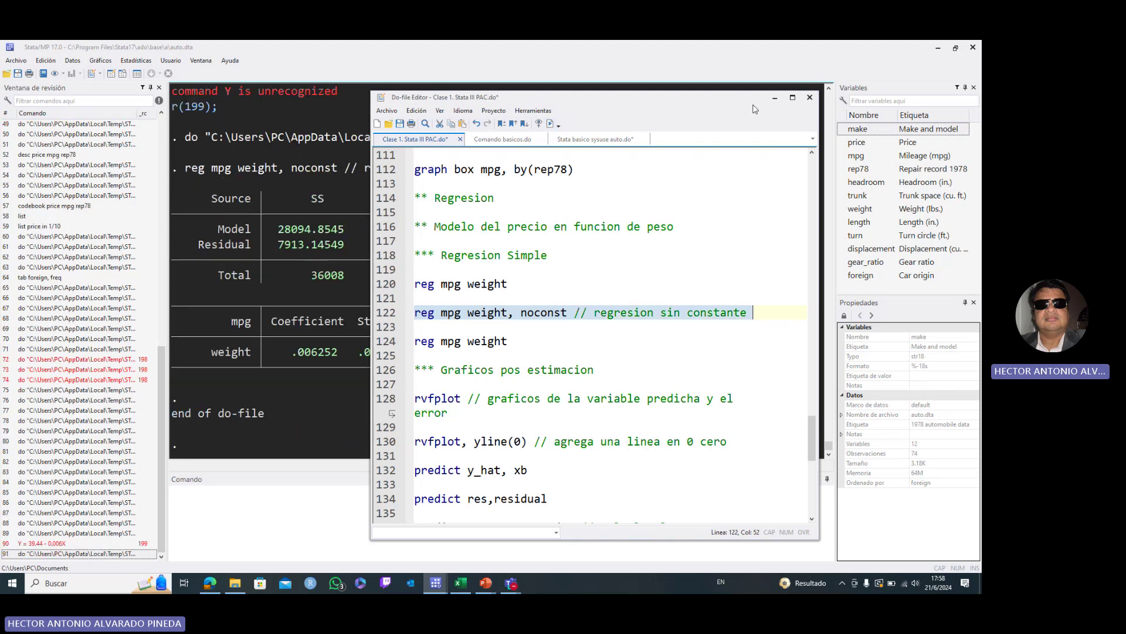
left_click(775, 97)
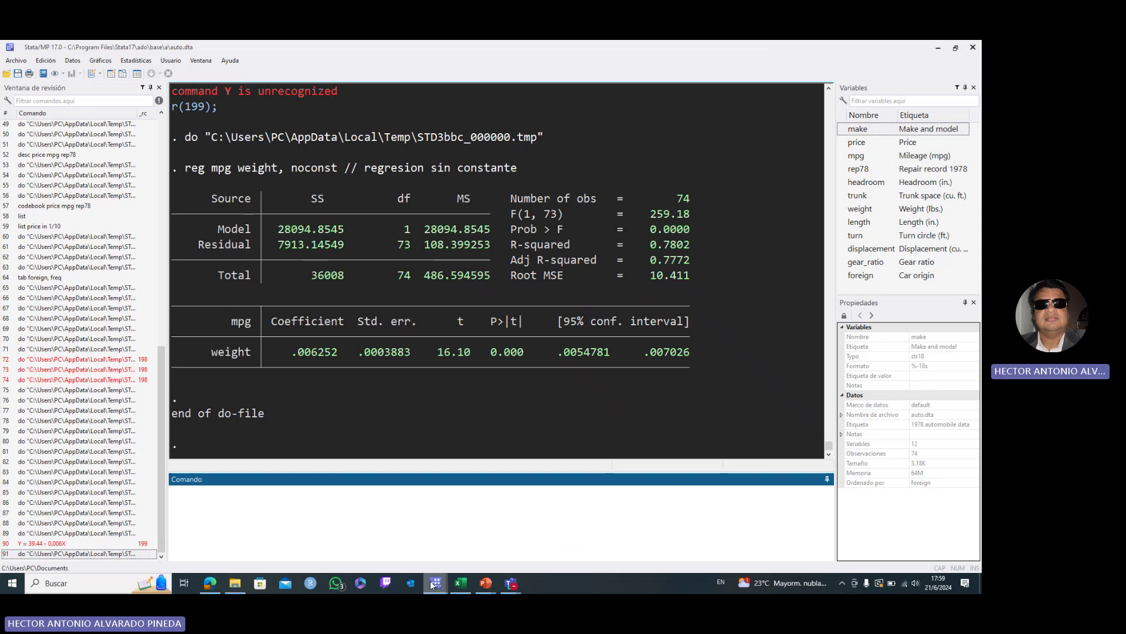
Step: Rerun the regression with a constant, "reg mpg weight", from line 124 and minimize the do-file to show its output
mouse_move(434, 585)
left_click(460, 549)
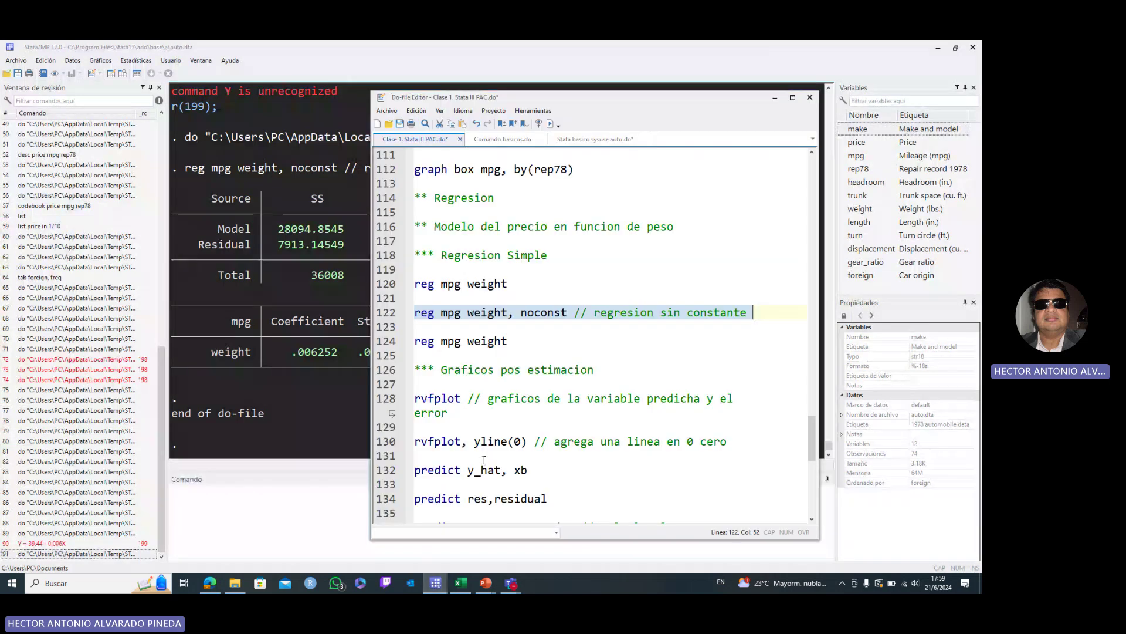
left_click_drag(509, 342, 397, 339)
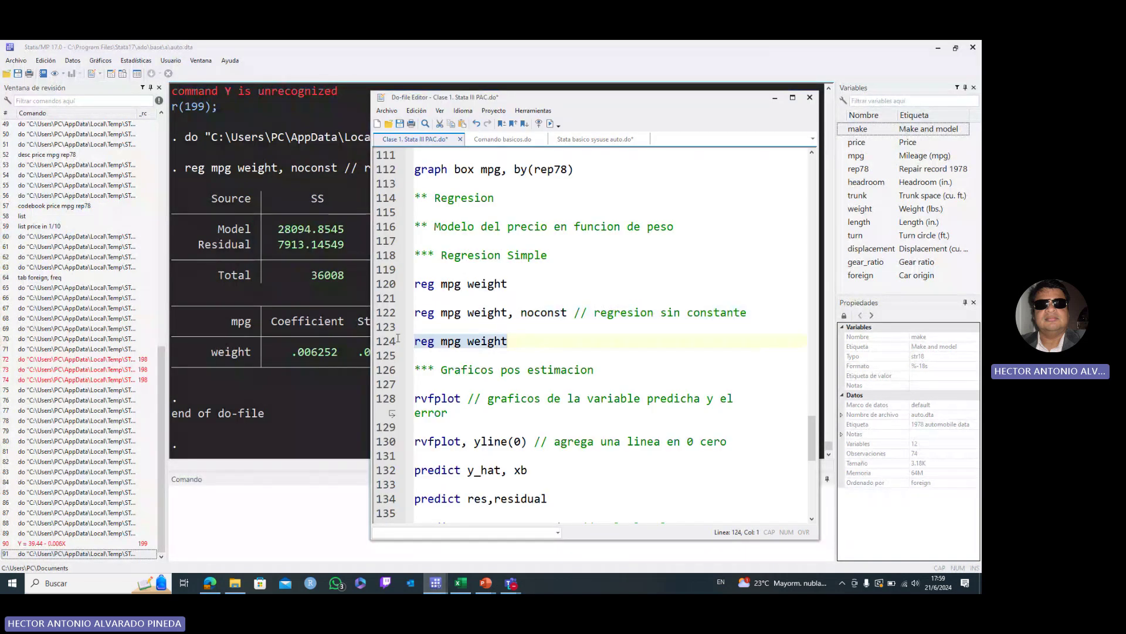
left_click(550, 125)
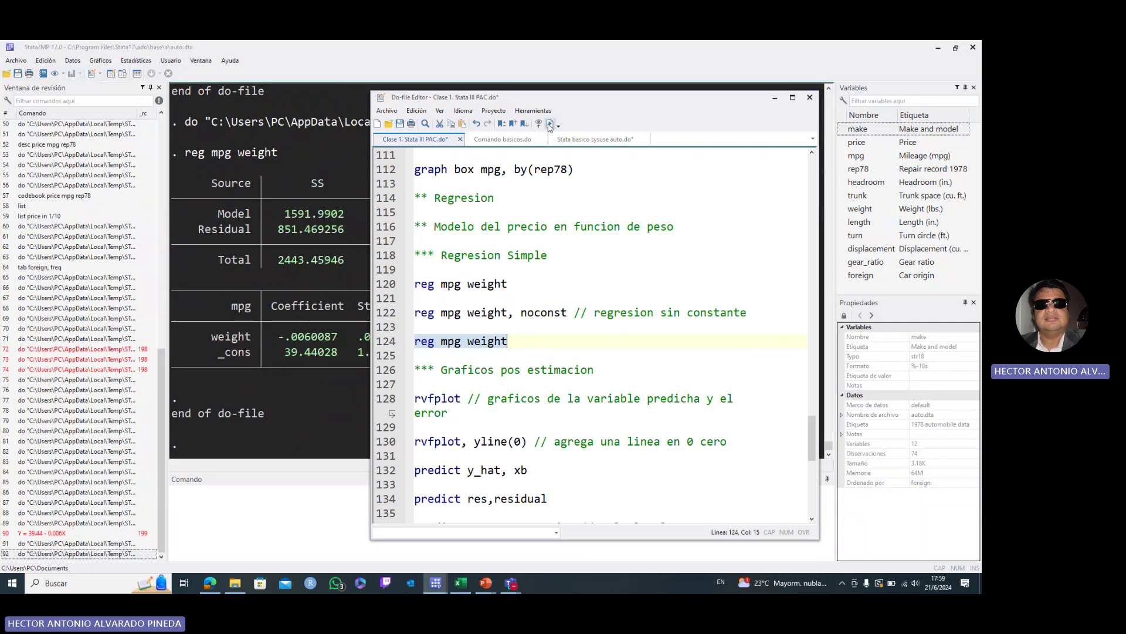
left_click(775, 99)
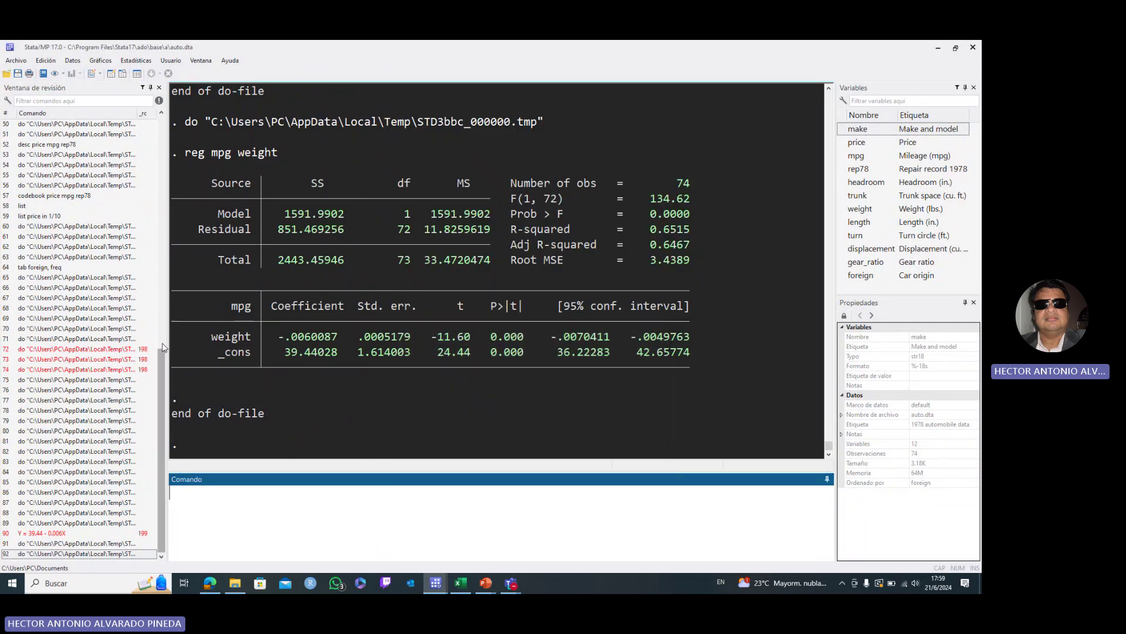
Step: Run "rvfplot" from line 128 to plot residuals against fitted values, and close the graph
mouse_move(434, 581)
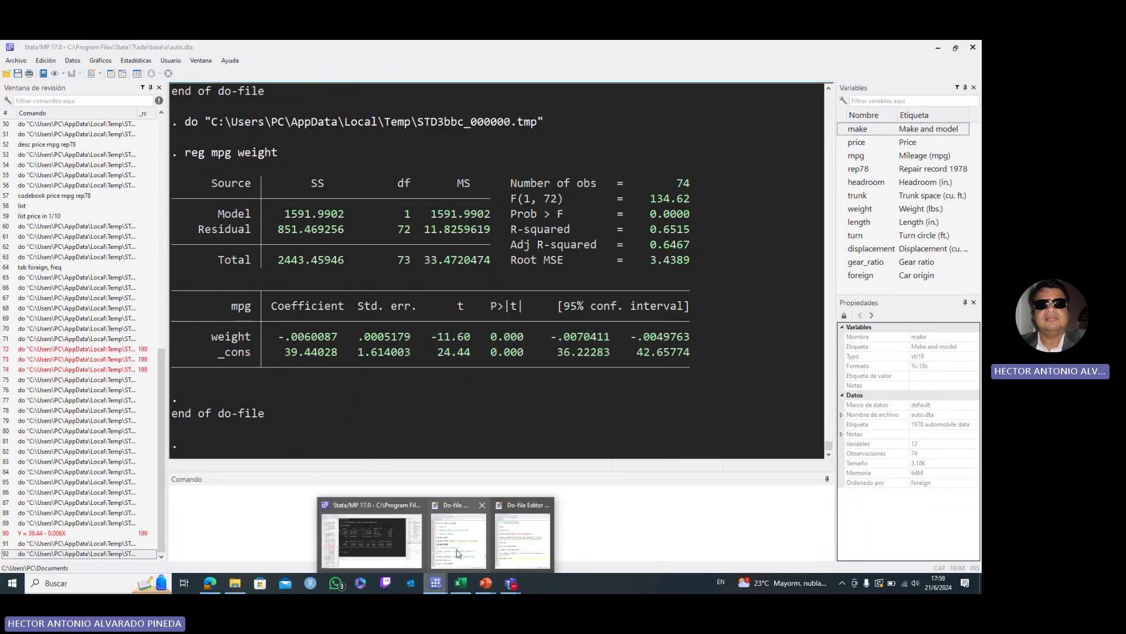
left_click(460, 545)
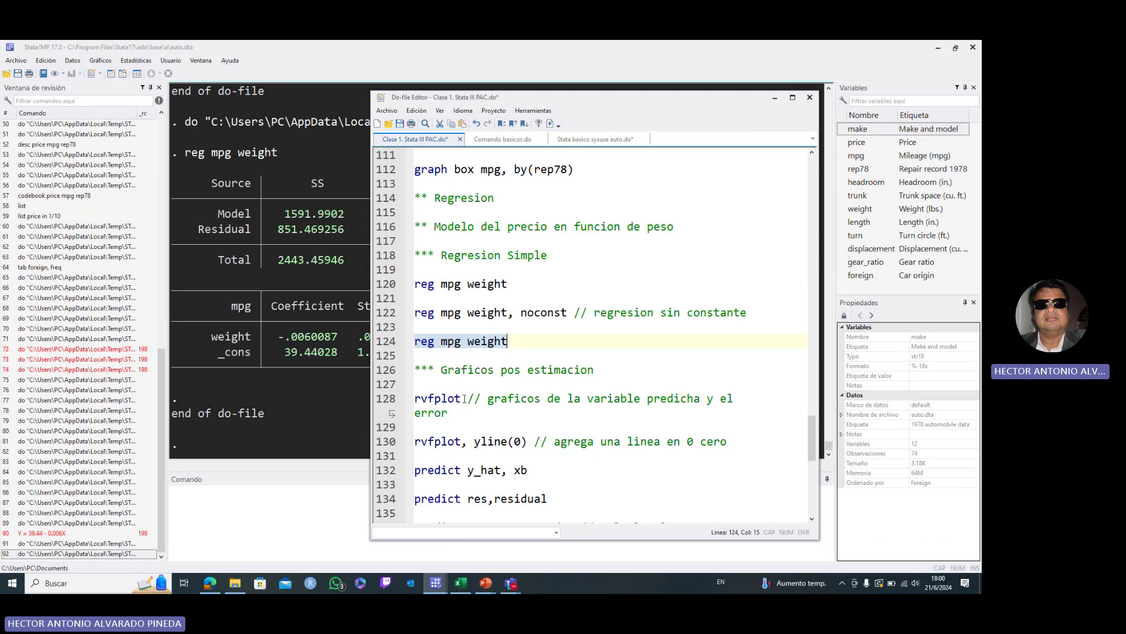
left_click_drag(462, 399, 415, 399)
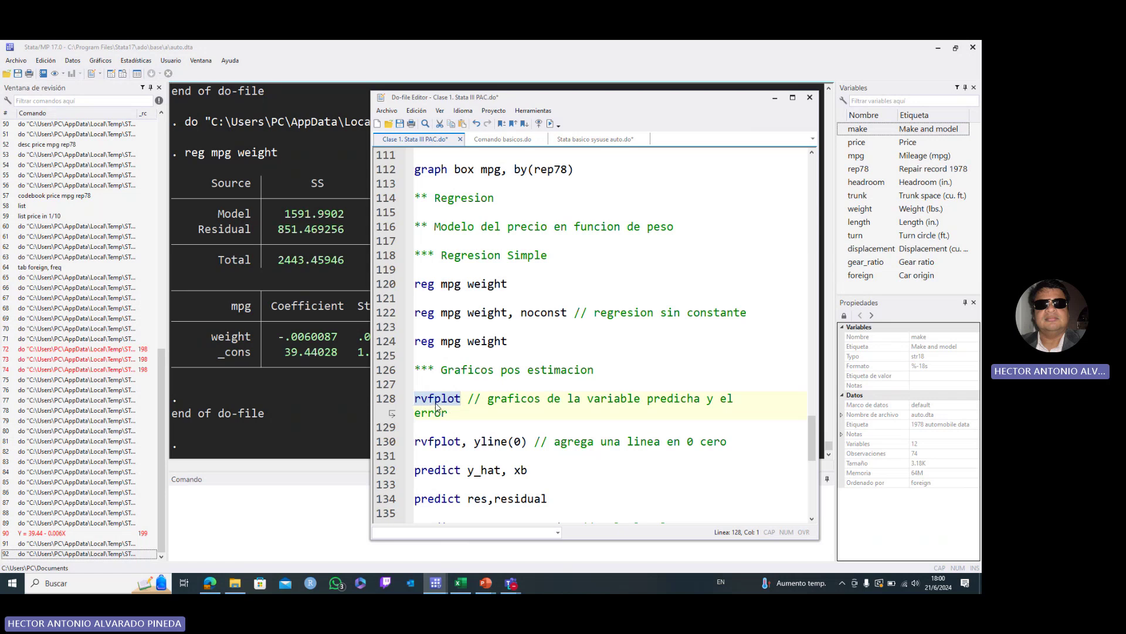
left_click(551, 124)
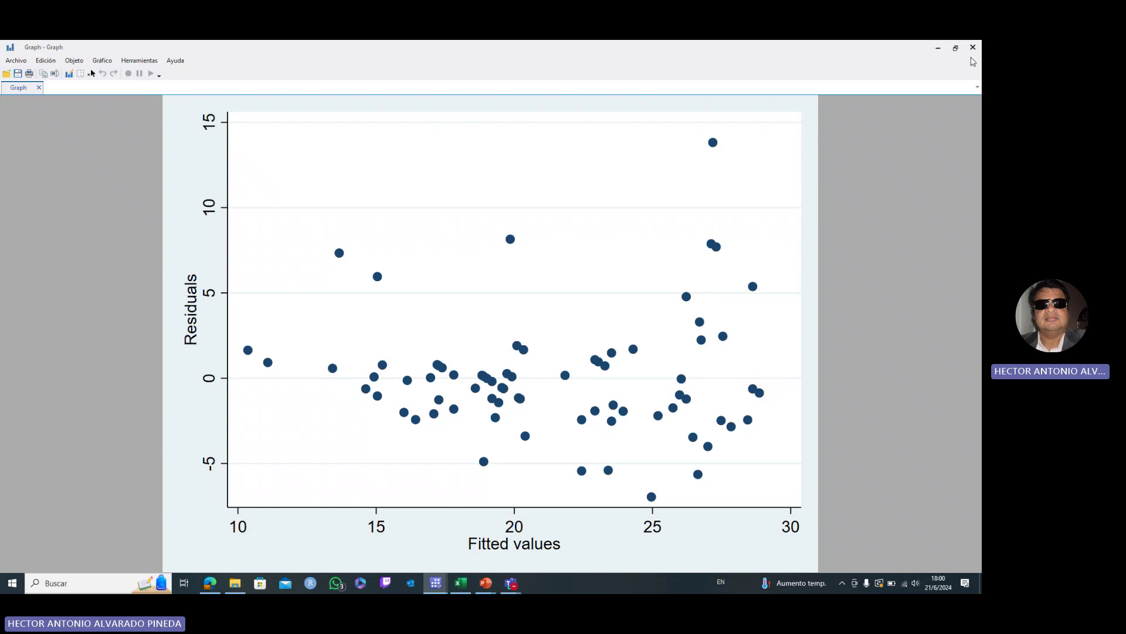
left_click(973, 48)
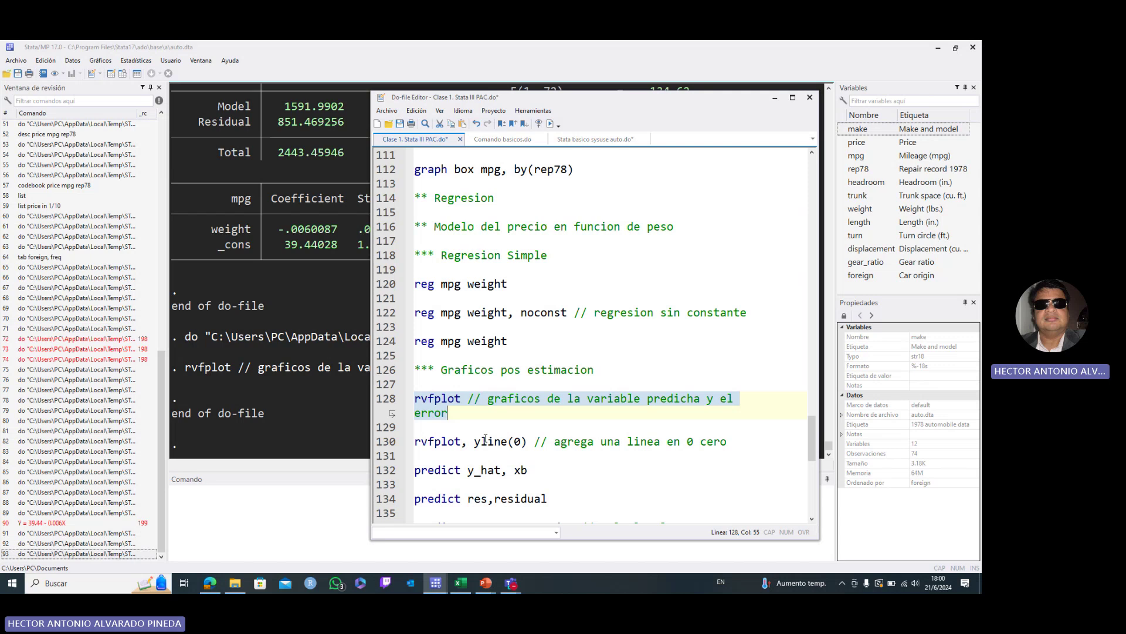
Step: Run "rvfplot, yline(0)" from line 130 to add a zero reference line to the residual plot, and close the graph
left_click(527, 441)
left_click_drag(527, 441, 405, 447)
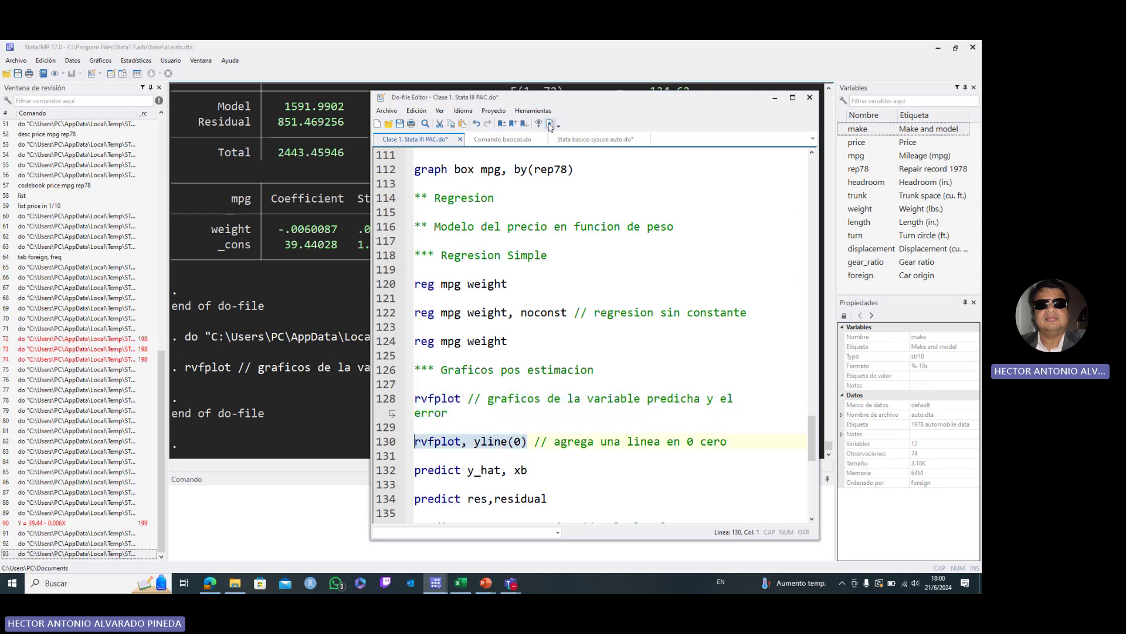
left_click(552, 124)
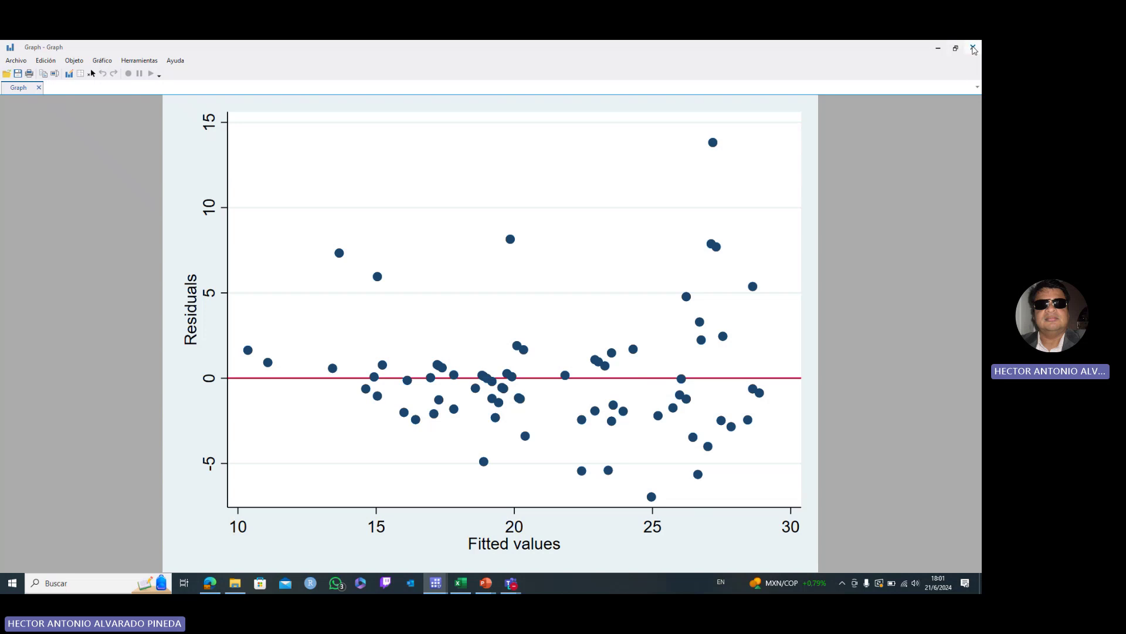
left_click(974, 49)
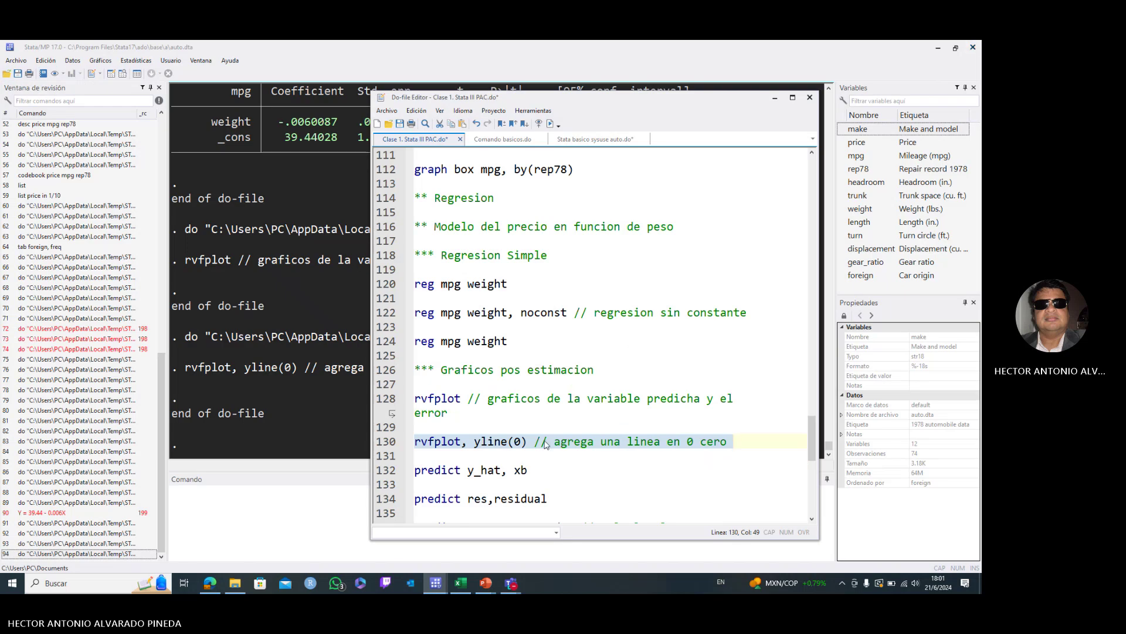
Step: Run "predict y_hat, xb" from line 132 to generate the linear prediction, and bring y_hat into view in the variable list
left_click_drag(809, 430, 810, 441)
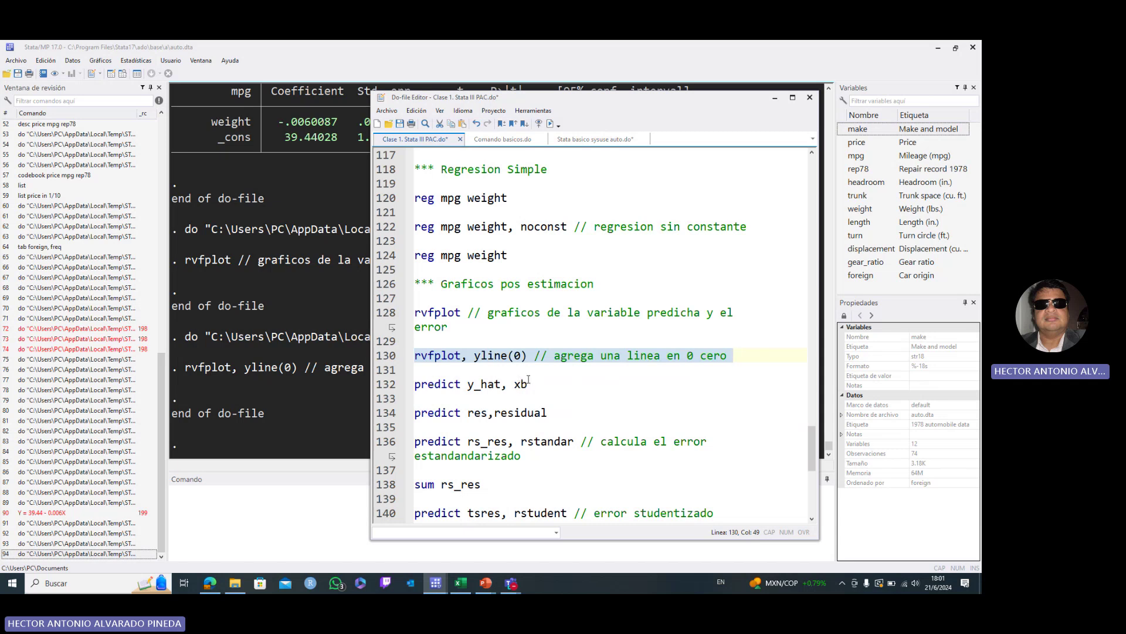
left_click_drag(532, 384, 416, 385)
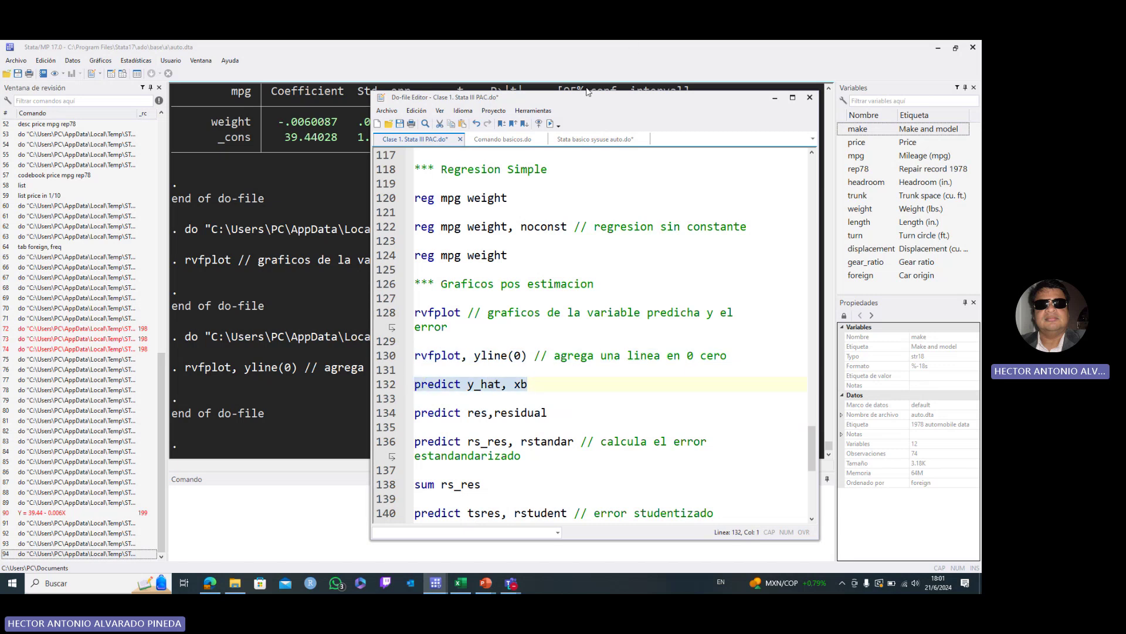
left_click(551, 123)
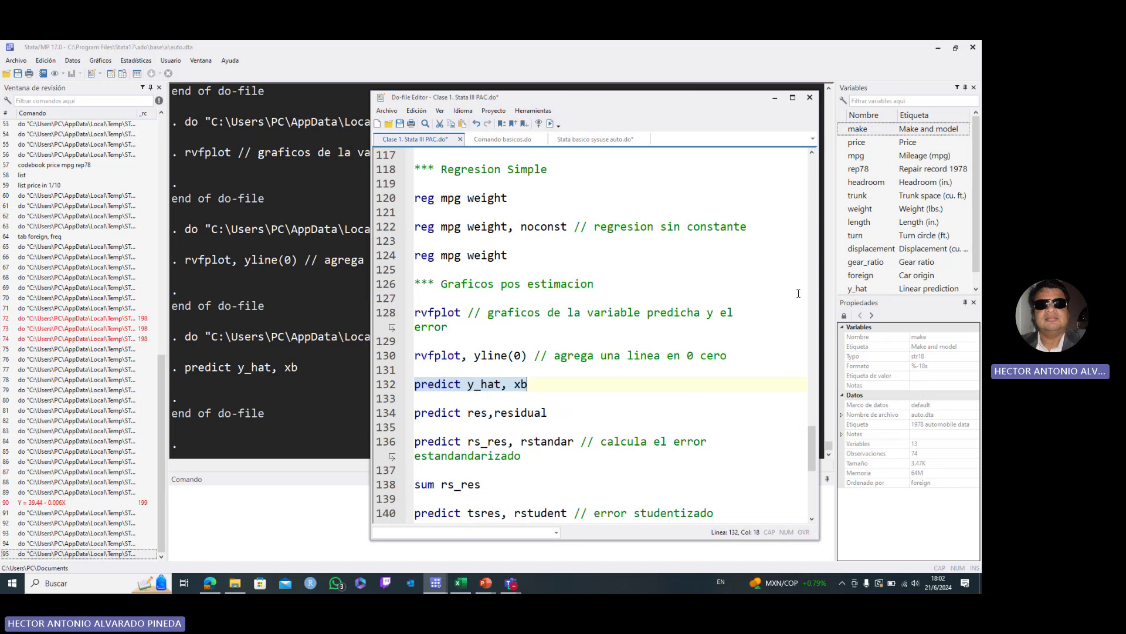
left_click_drag(974, 256, 977, 276)
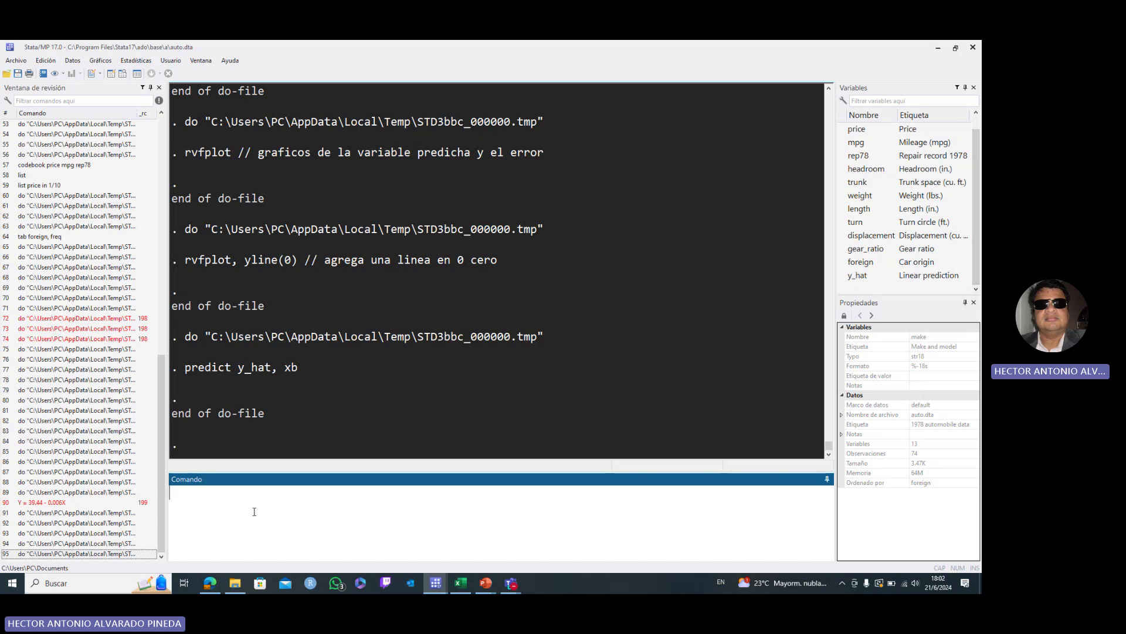
Step: Browse the dataset with "br", compare the y_hat column with mpg, and close the data browser
type("br")
key("Return")
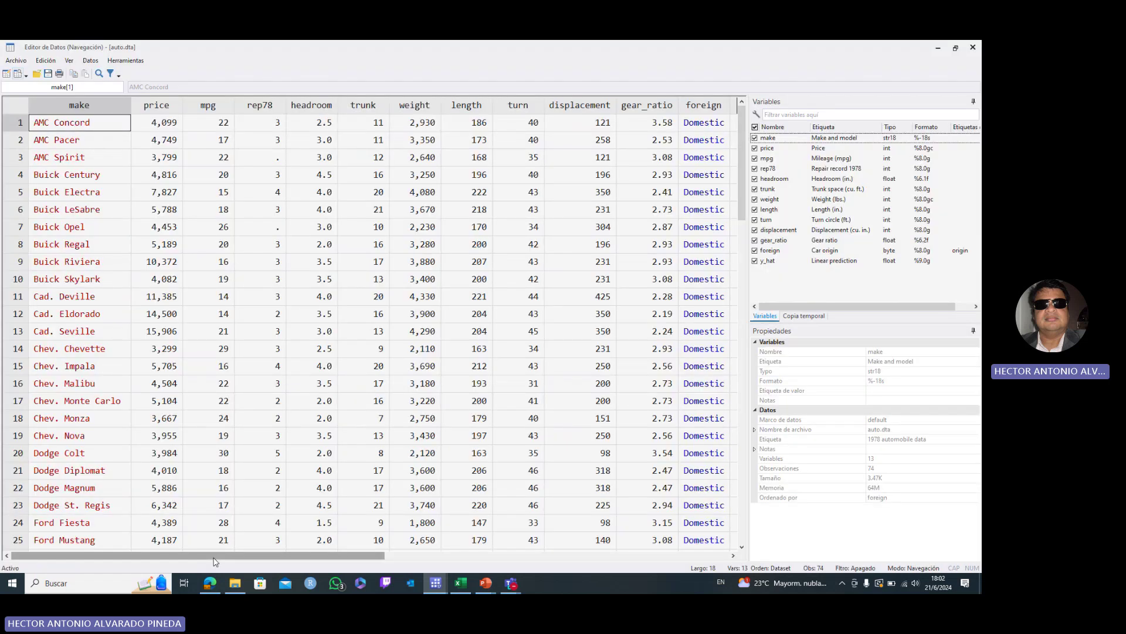
left_click_drag(214, 555, 354, 558)
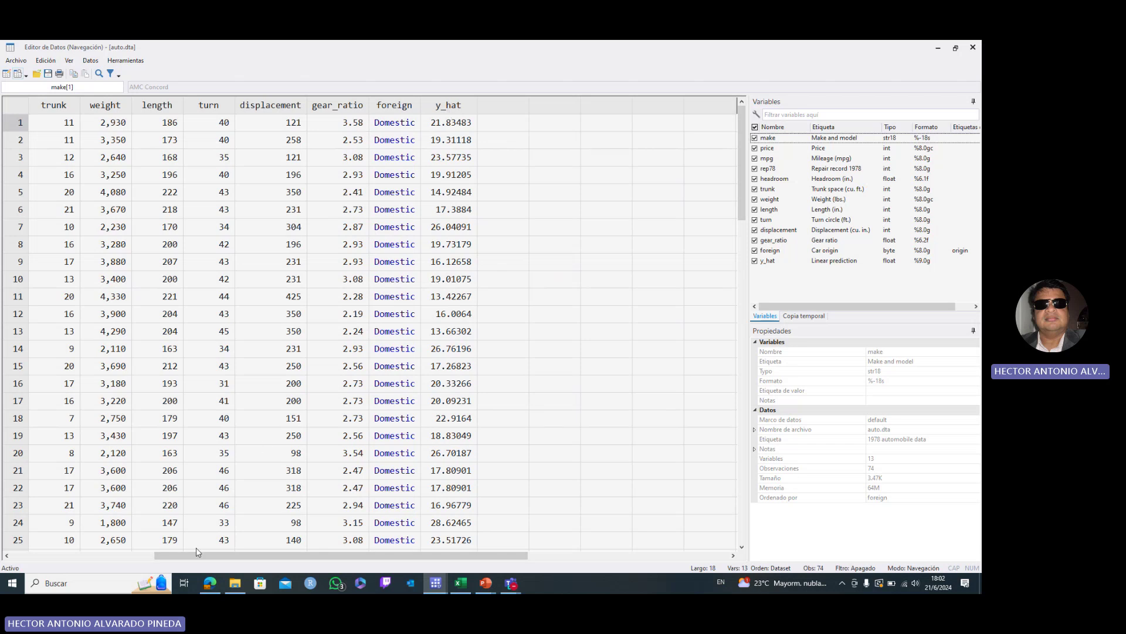
left_click_drag(311, 556, 292, 558)
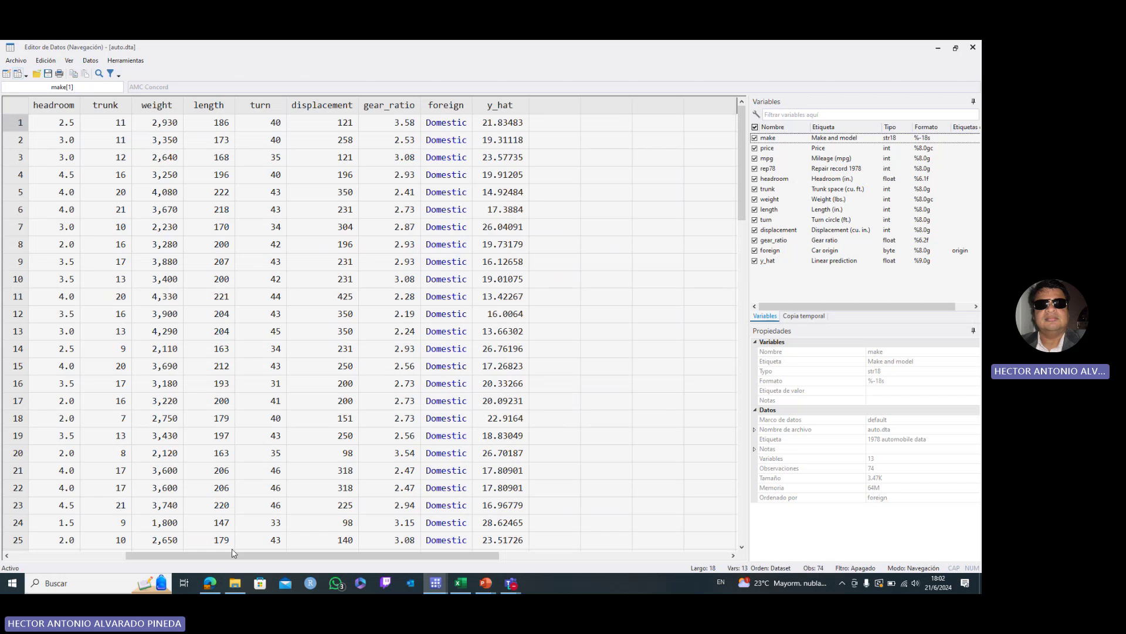
left_click_drag(231, 558, 173, 558)
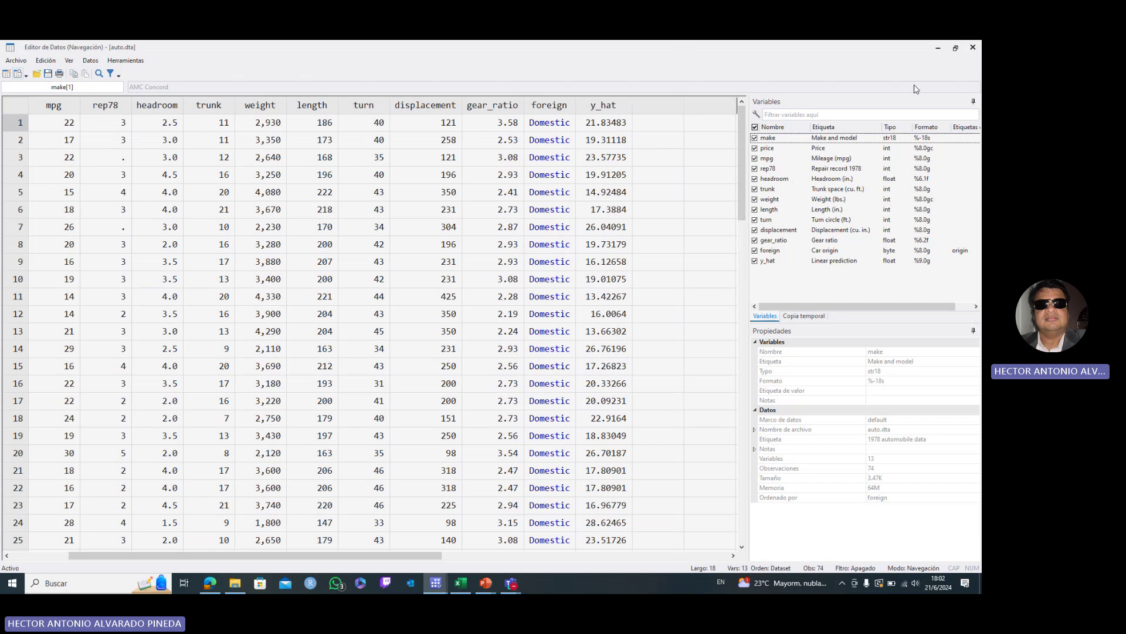
left_click(973, 48)
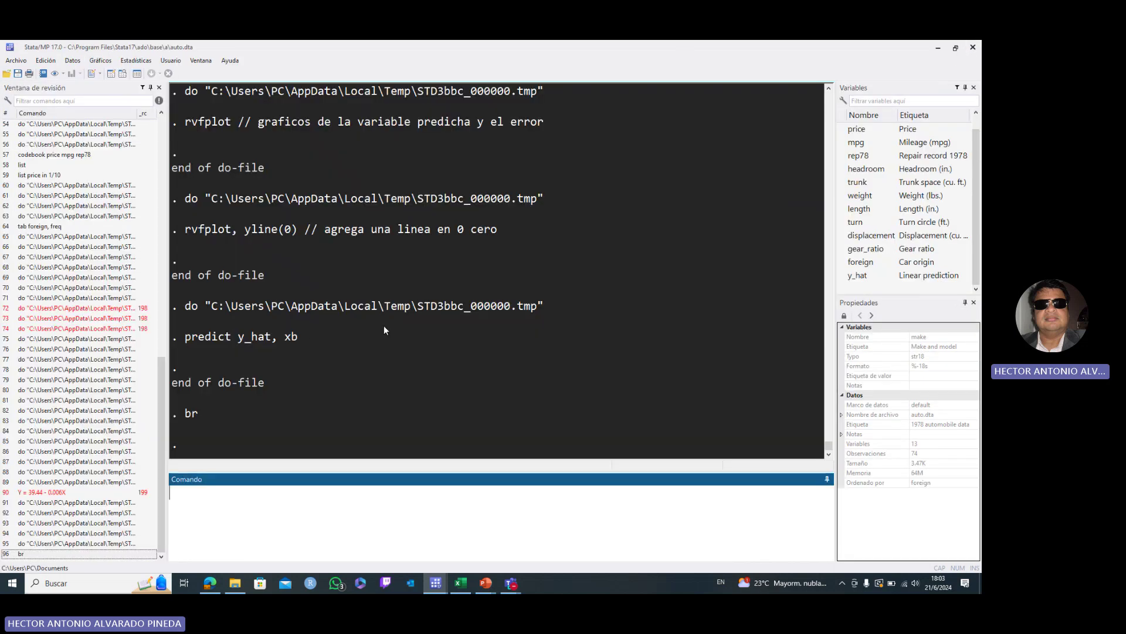
mouse_move(445, 580)
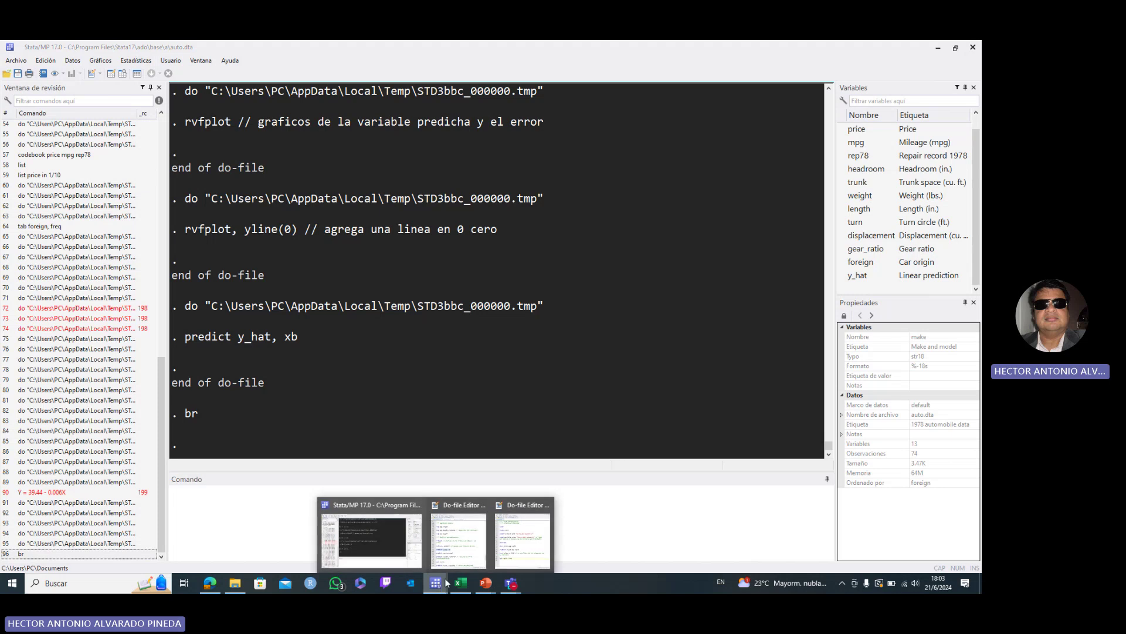
Step: Run "predict res,residual" from line 134 of the do-file to generate the regression residuals
left_click(453, 551)
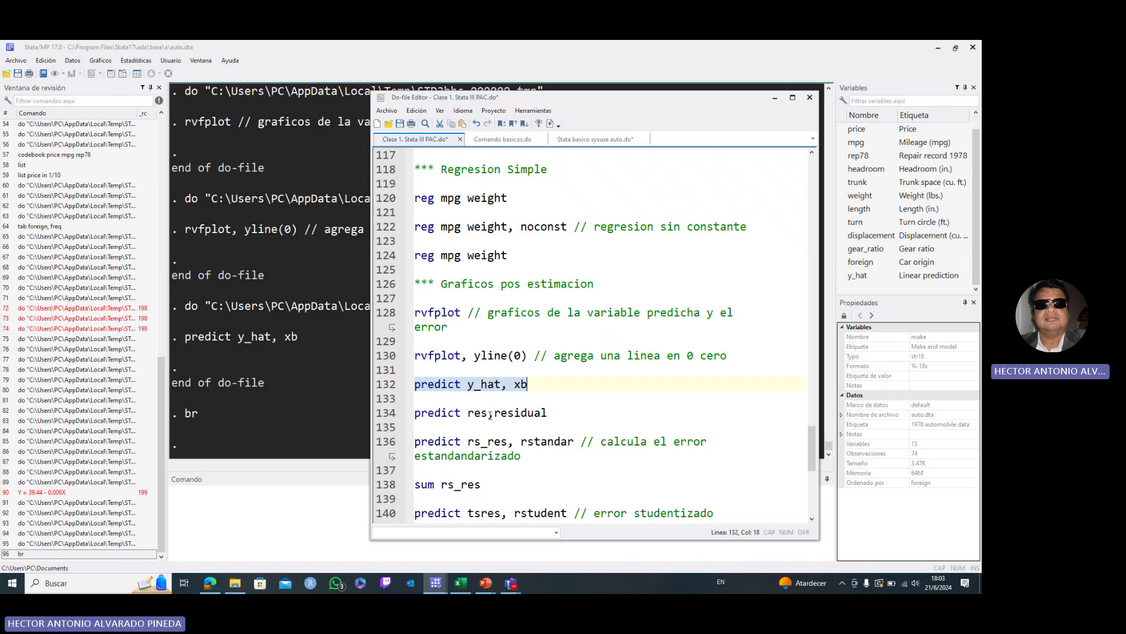
left_click_drag(554, 413, 407, 414)
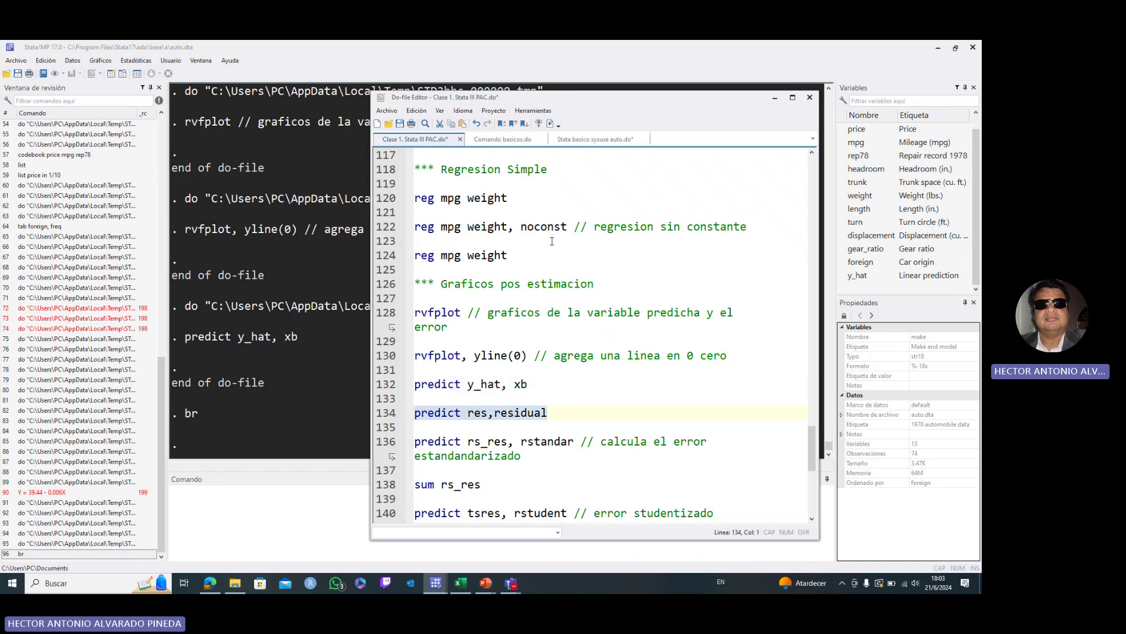
left_click(552, 125)
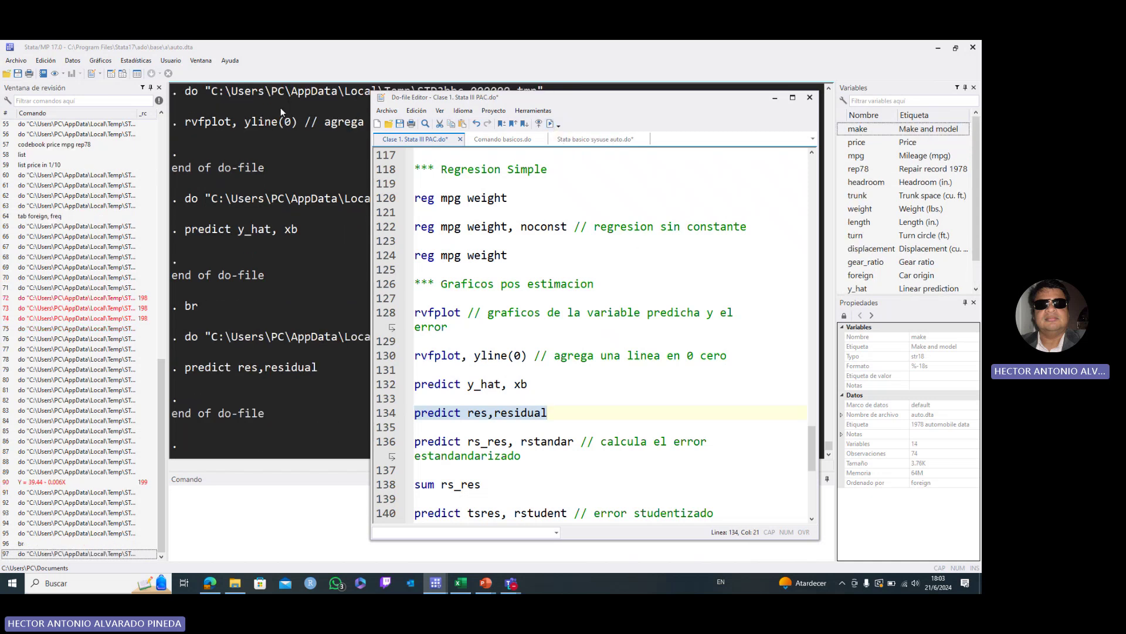
Step: Browse the dataset with "br", examine the res column beside y_hat, and close the data browser
left_click(771, 96)
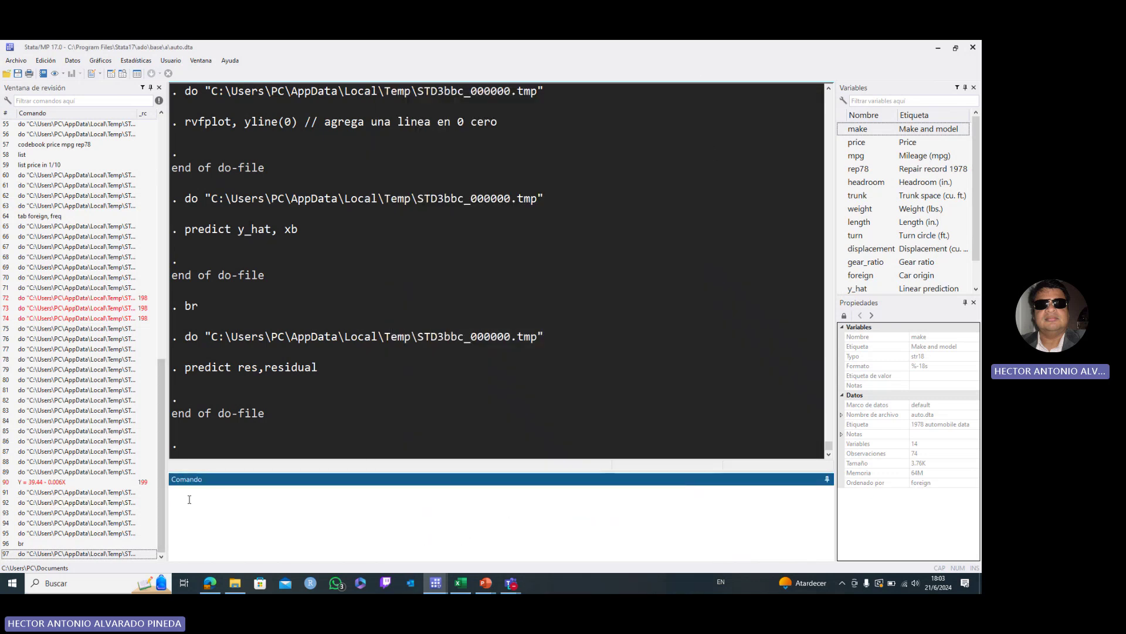
type("br")
key("Return")
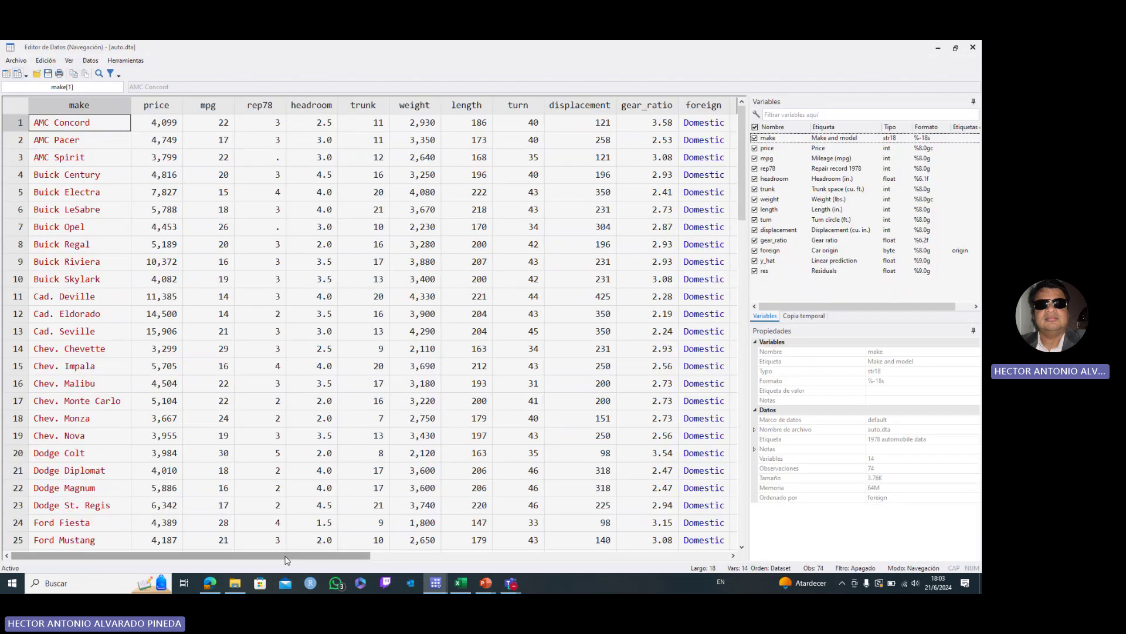
left_click_drag(283, 555, 477, 556)
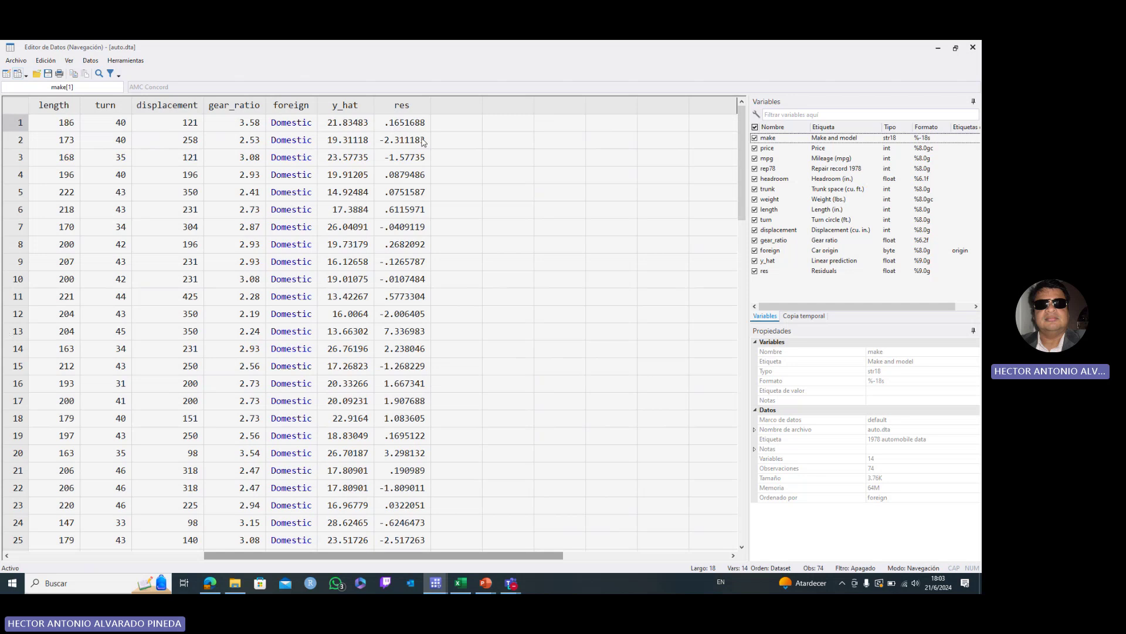
left_click(973, 47)
Step: Run "predict rs_res, rstandar" from line 136 of the do-file to generate the standardized residuals
mouse_move(443, 584)
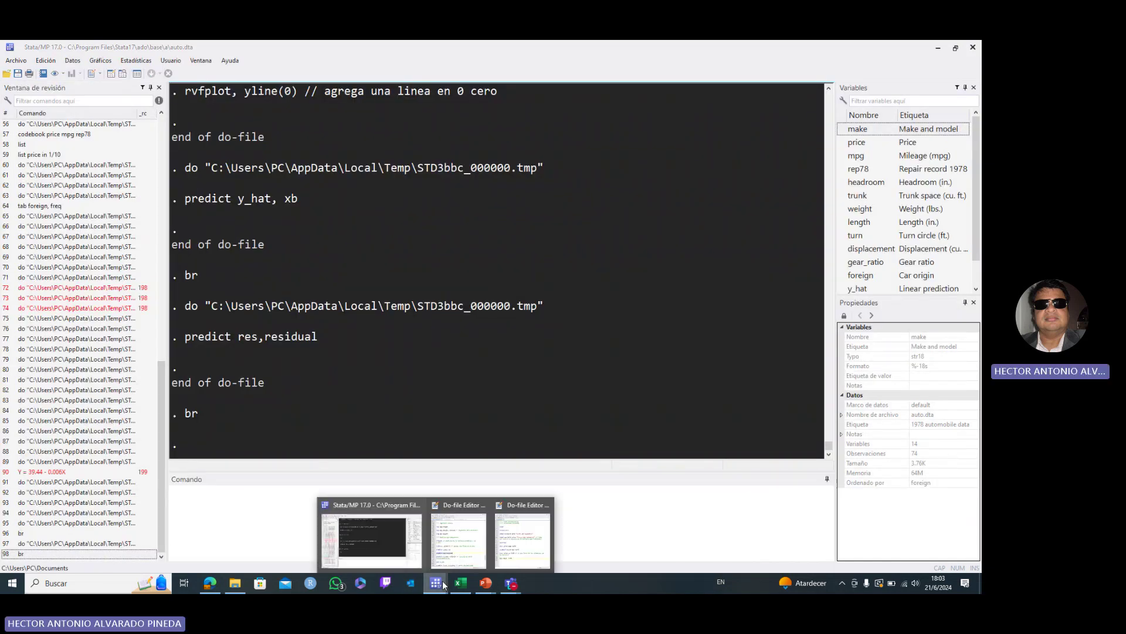
left_click(455, 534)
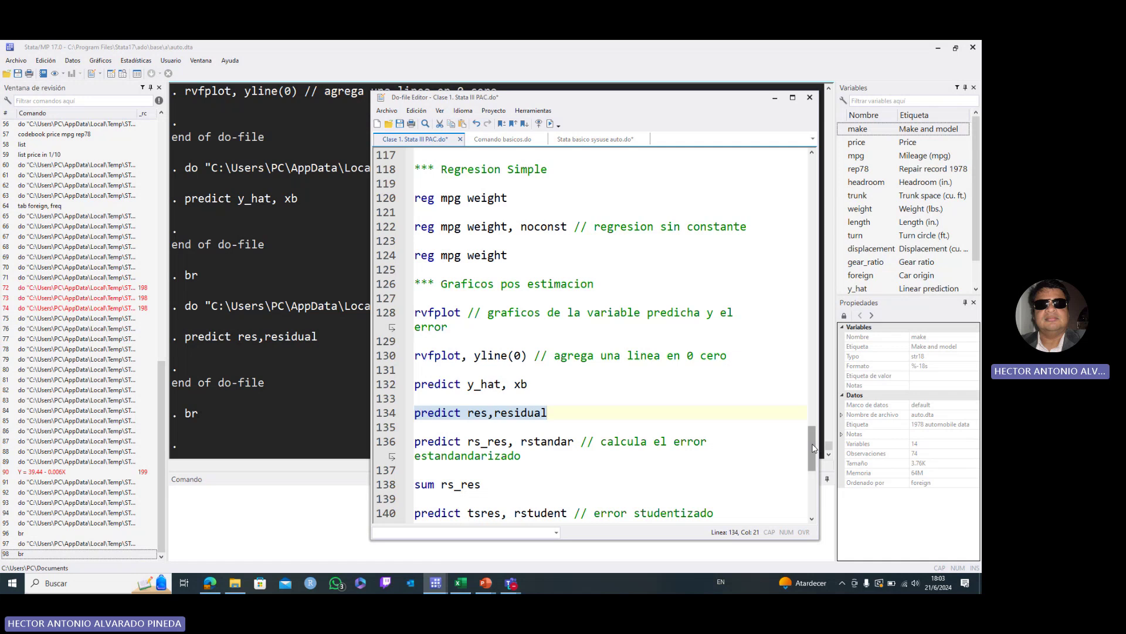
scroll(813, 448, "down", 4)
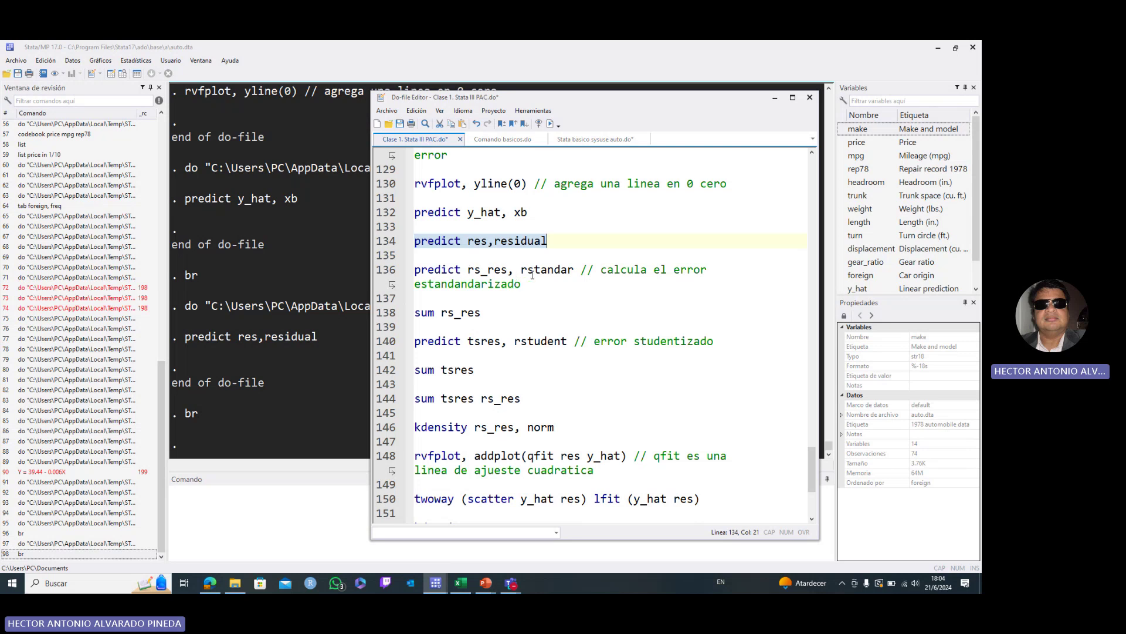
left_click_drag(573, 268, 413, 270)
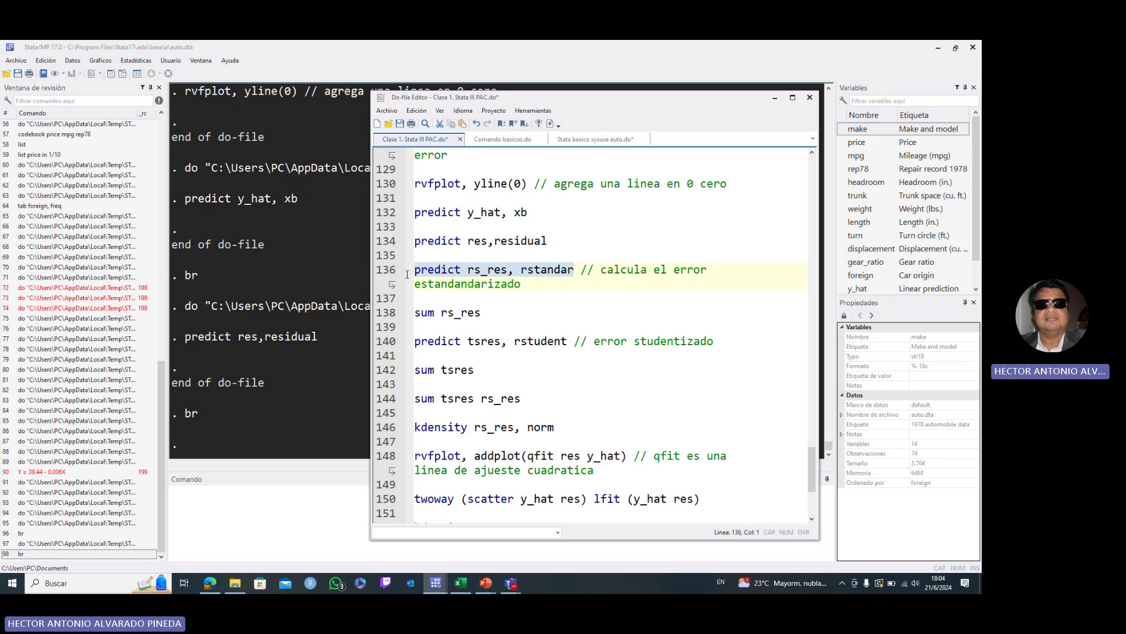
left_click(551, 124)
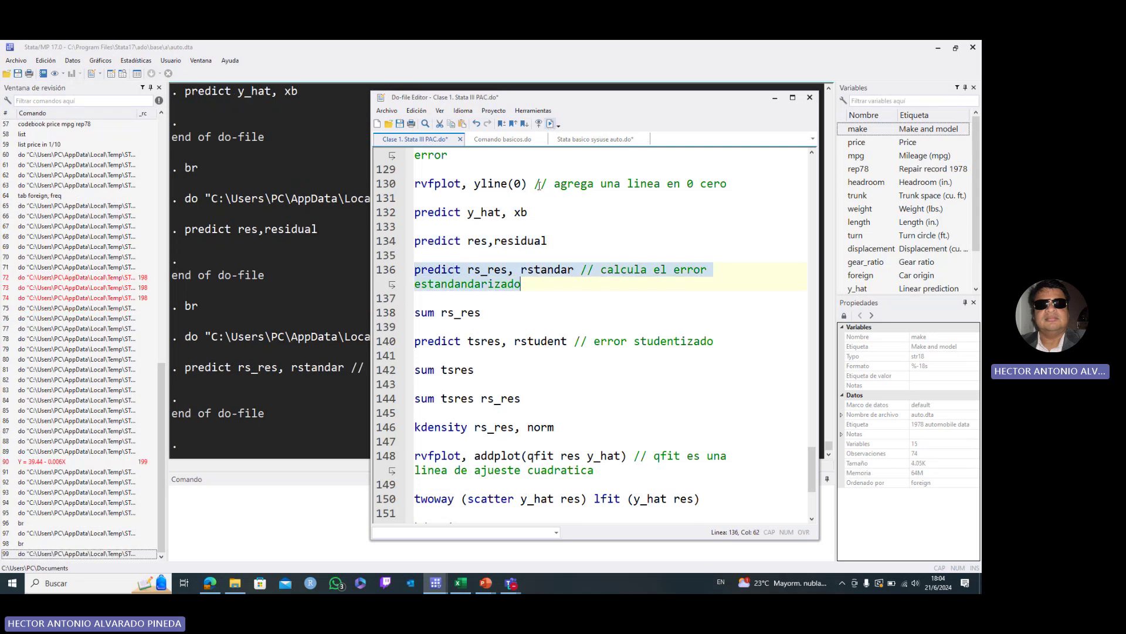
Step: Browse the dataset to examine the rs_res column beside res, and close the data browser
left_click(123, 74)
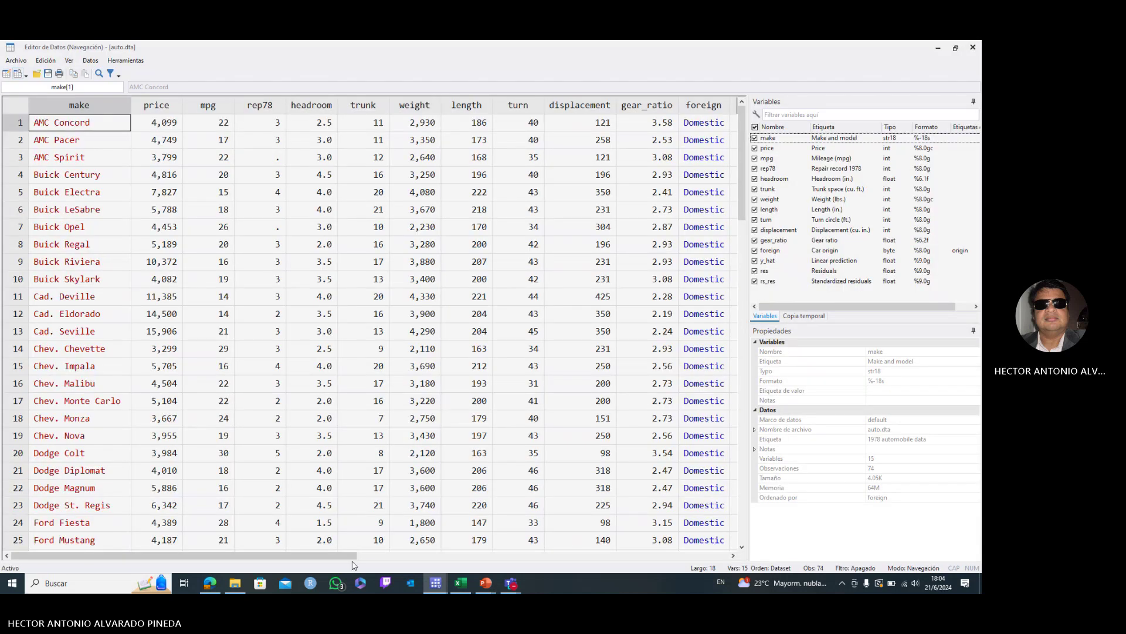
left_click_drag(353, 558, 566, 557)
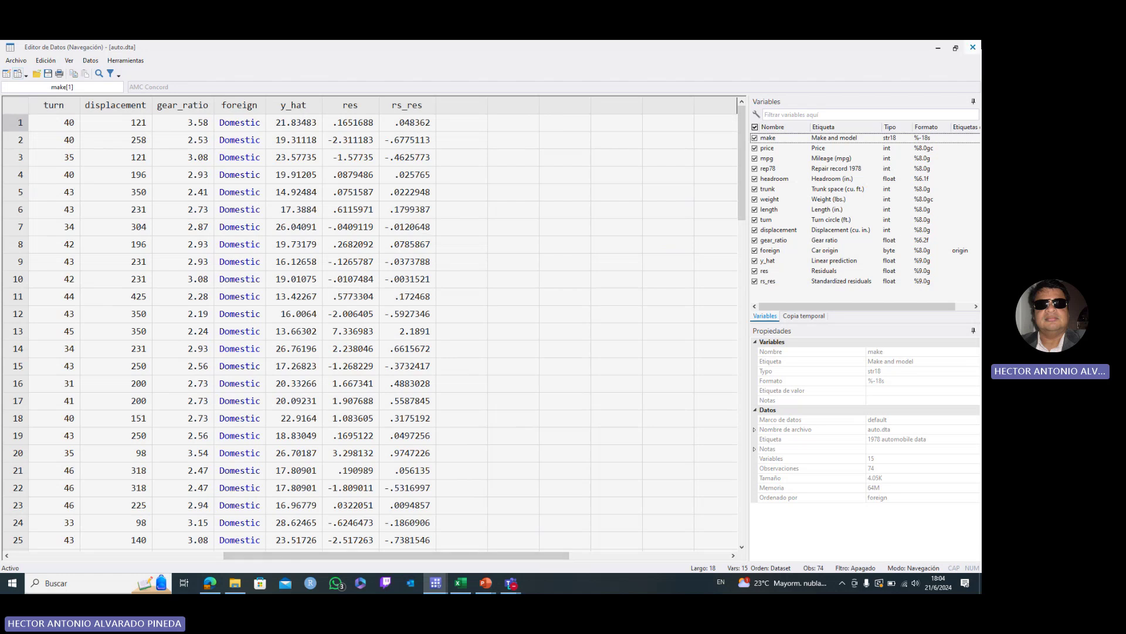
left_click(973, 47)
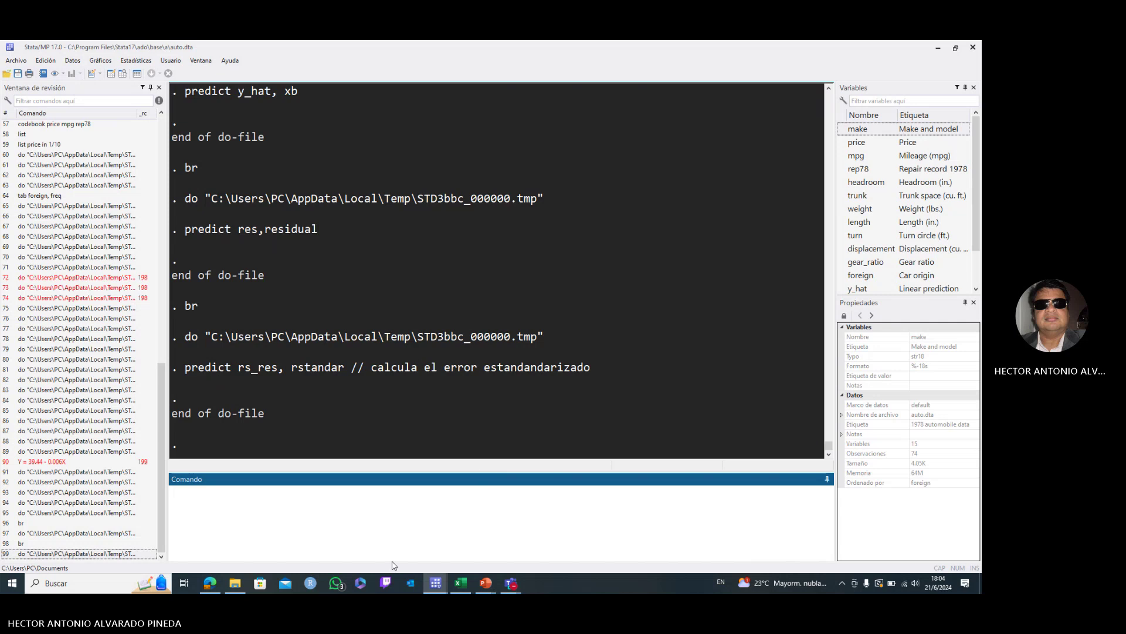
Step: Run "sum rs_res" from line 138 to summarize the standardized residuals, and bring the full results table into view
mouse_move(435, 583)
left_click(470, 532)
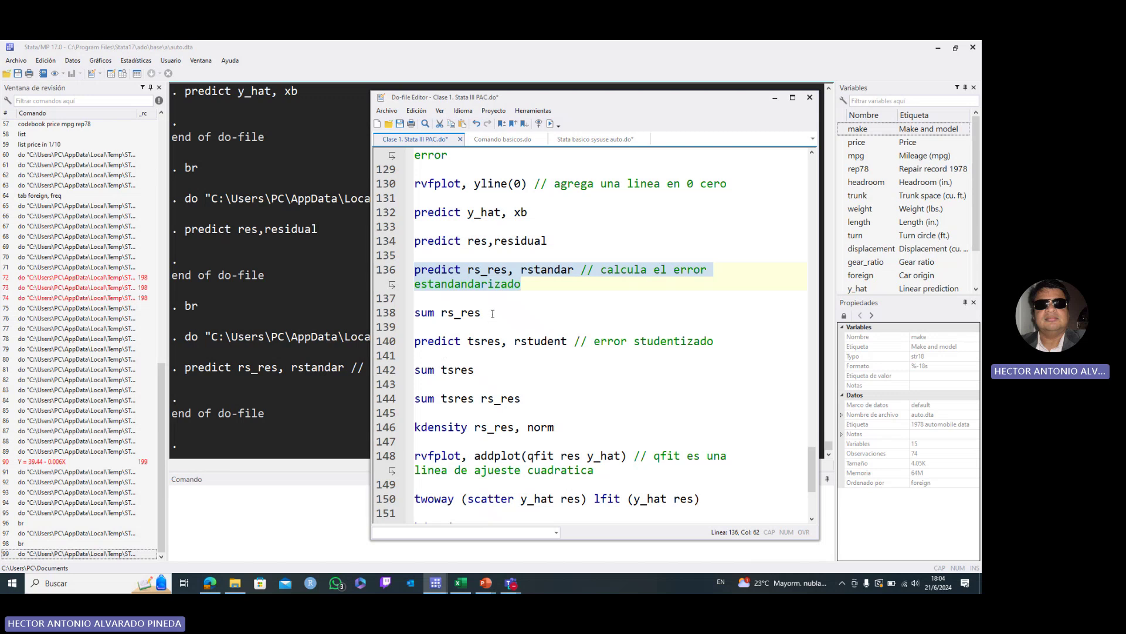
left_click_drag(493, 314, 416, 319)
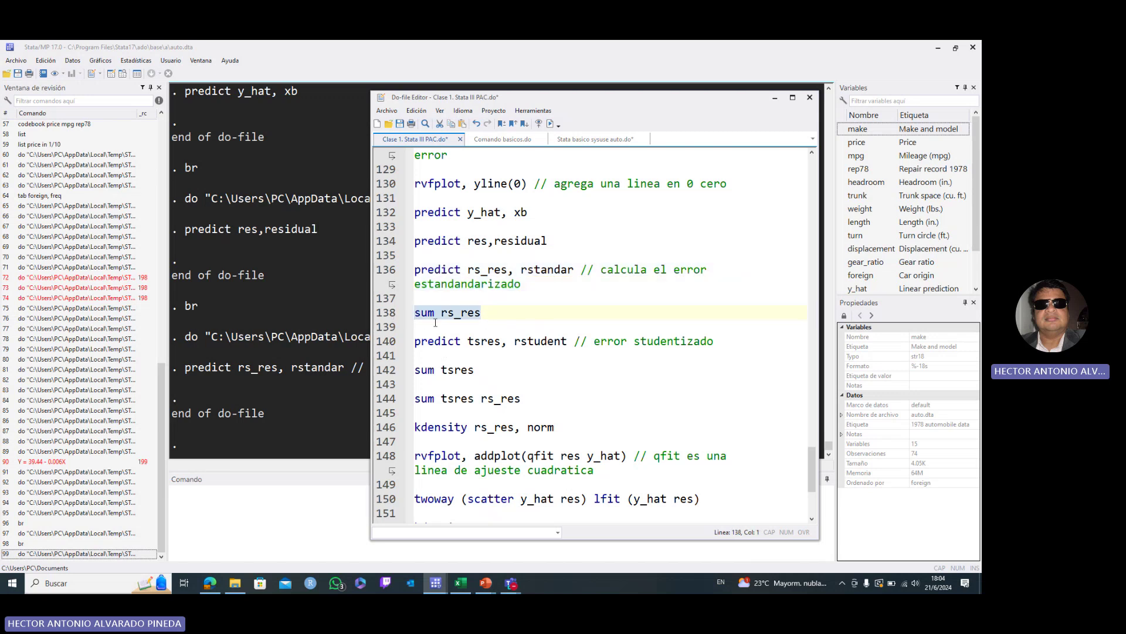
left_click(551, 126)
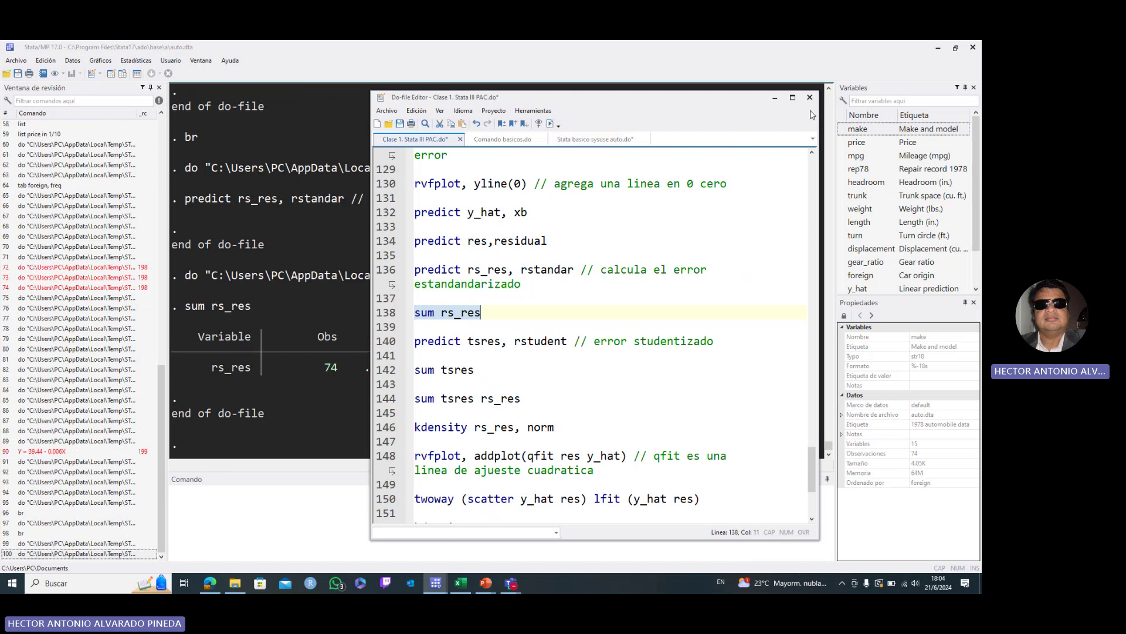
left_click(775, 99)
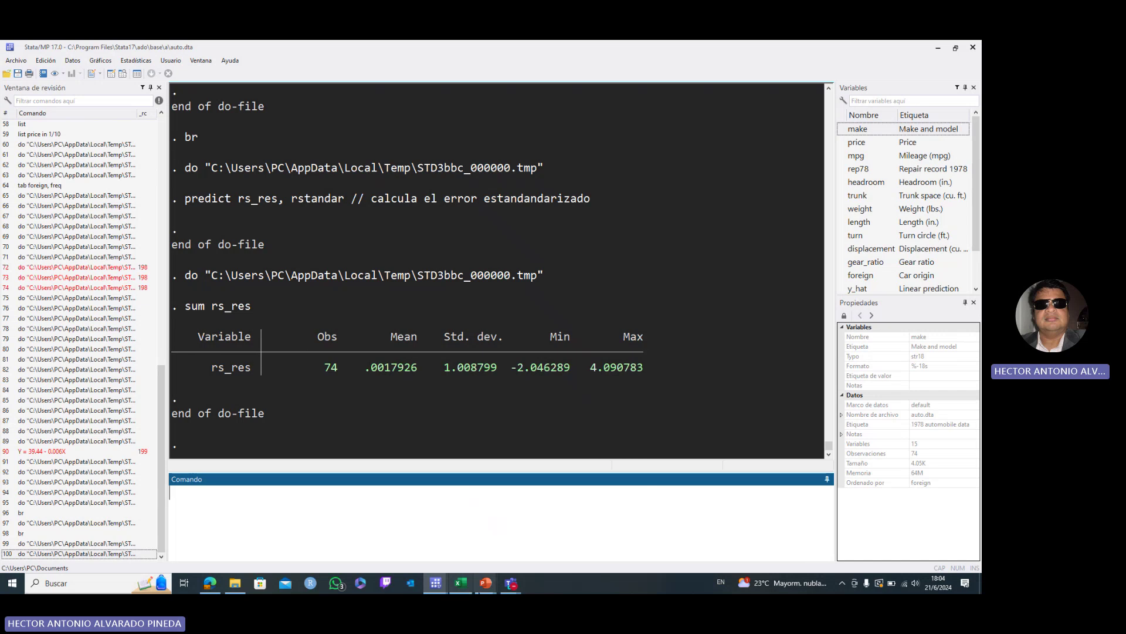
Step: Run "predict tsres, rstudent" from line 140 of the do-file to generate the studentized residuals
mouse_move(435, 584)
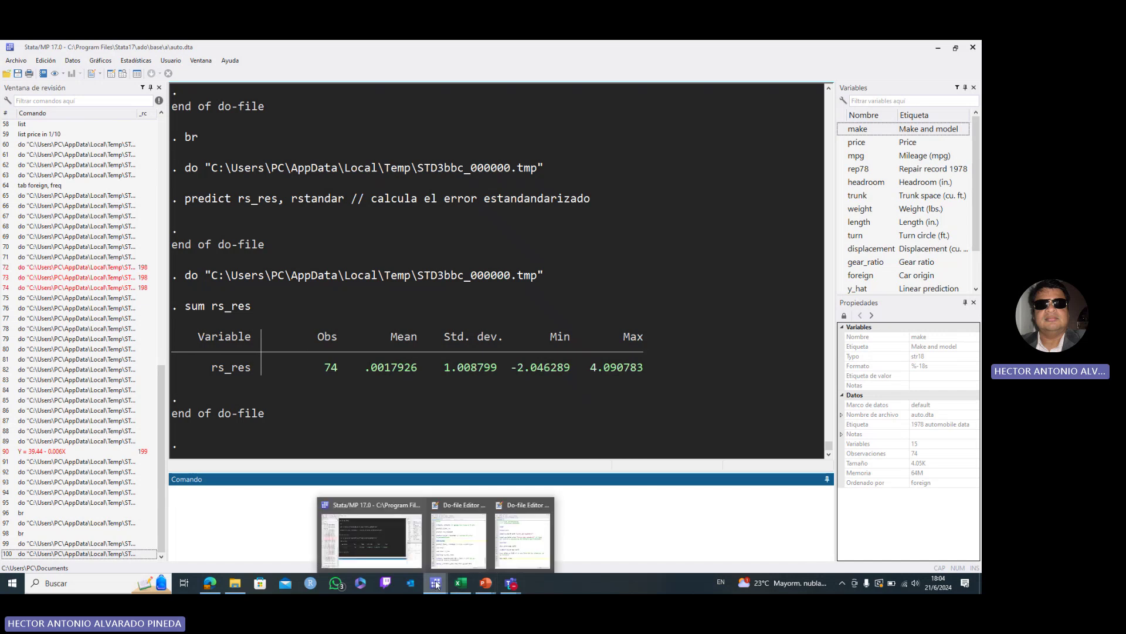
left_click(452, 551)
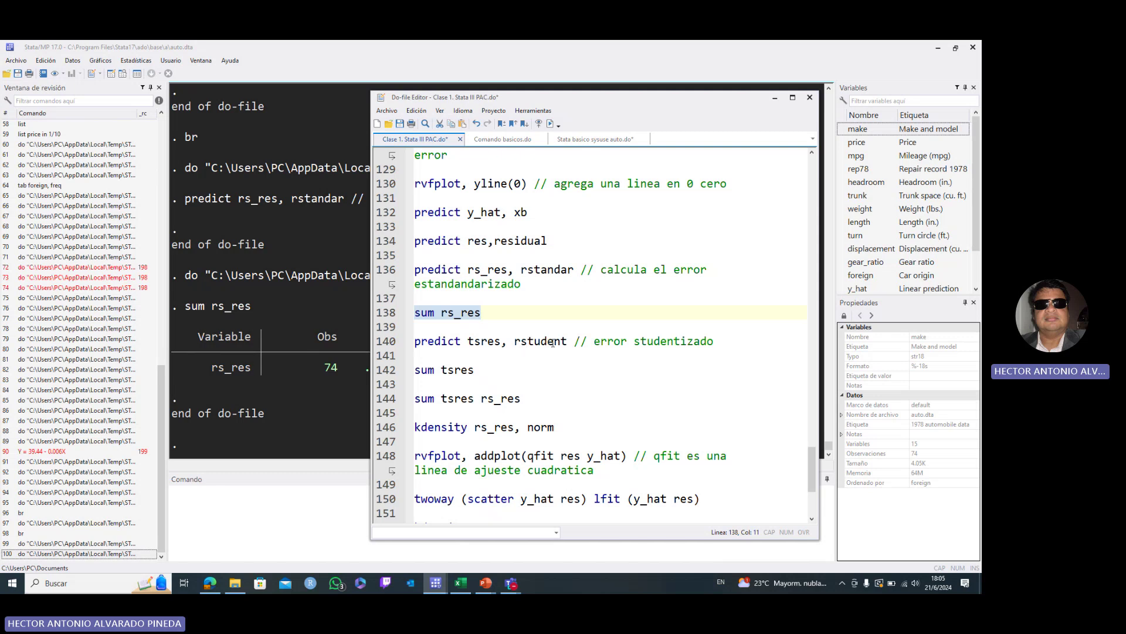
left_click_drag(572, 341, 394, 345)
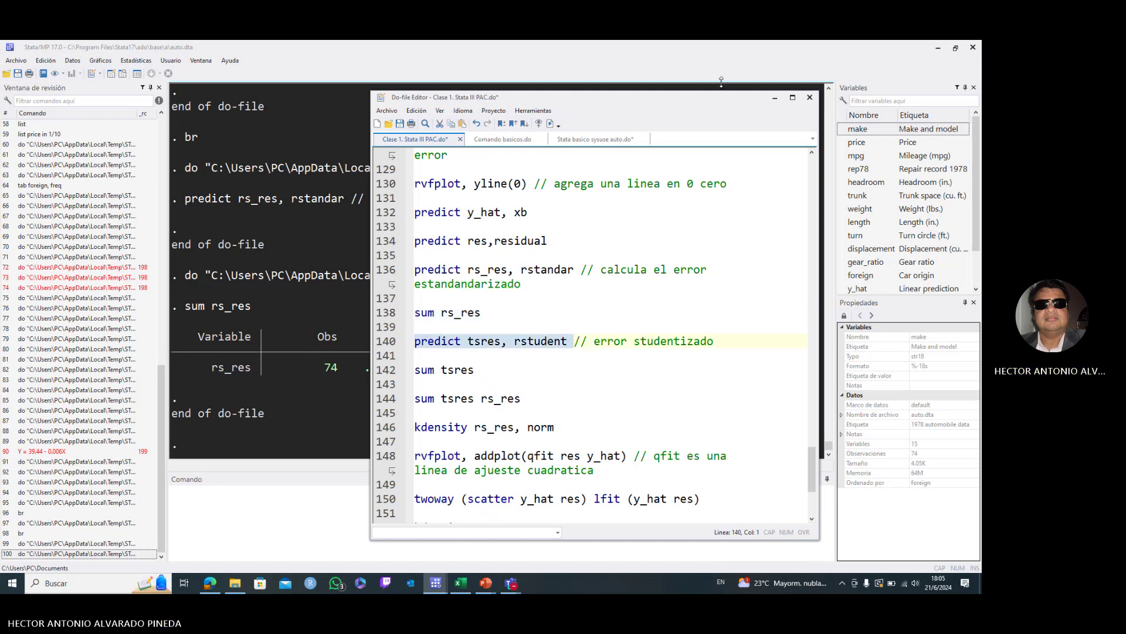
left_click(550, 124)
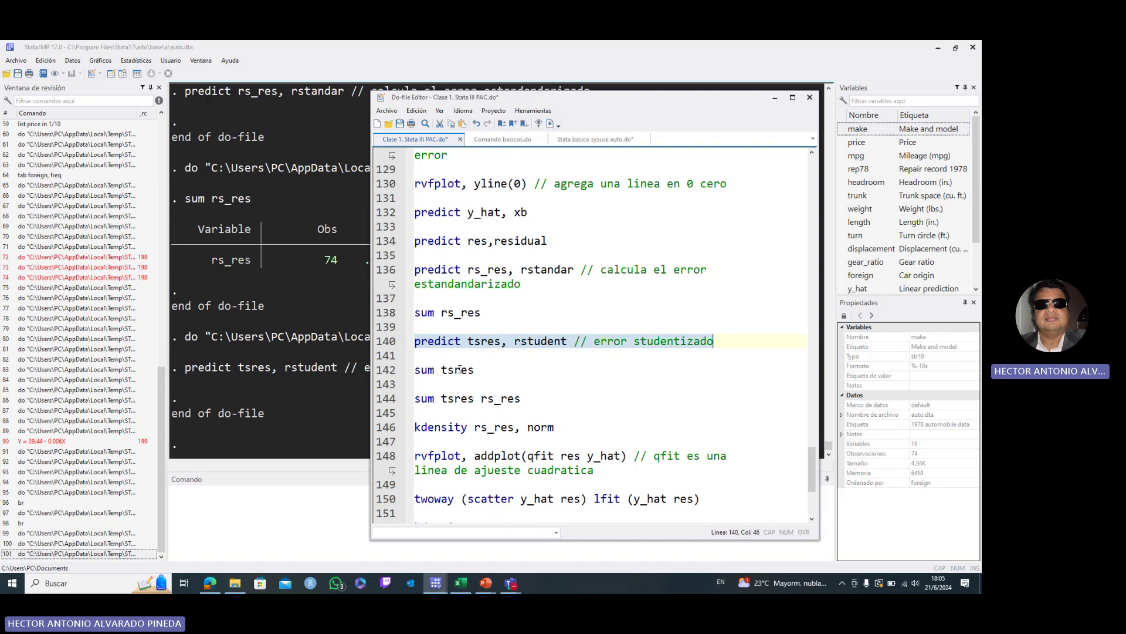
Step: Run "sum tsres" from line 142 to summarize the studentized residuals, and bring the full results table into view
left_click_drag(475, 370, 402, 371)
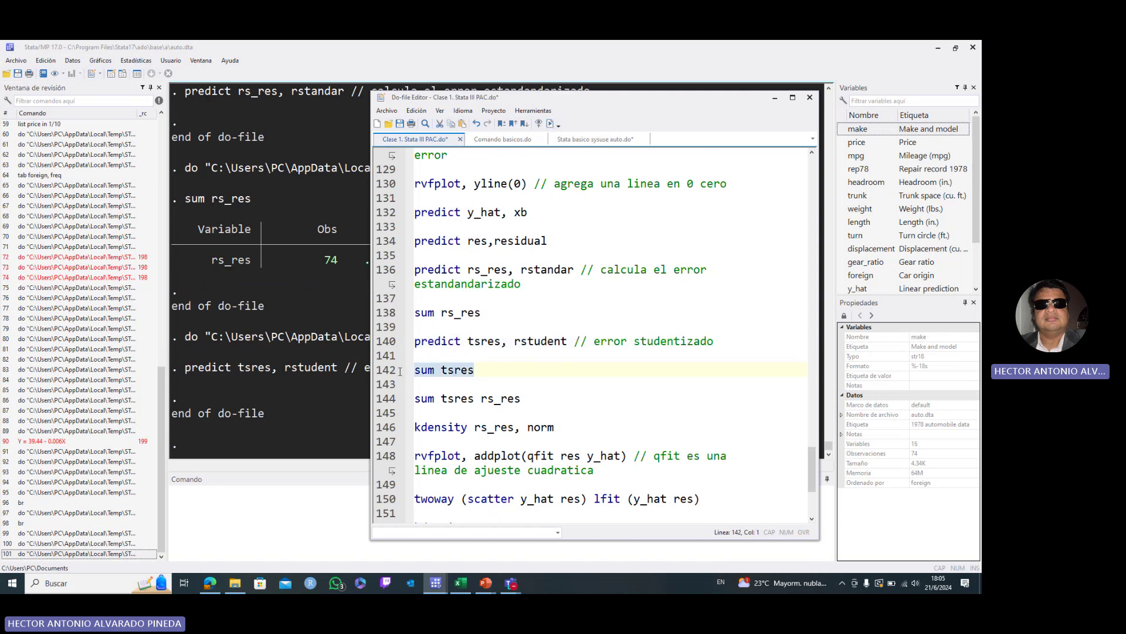
left_click(550, 123)
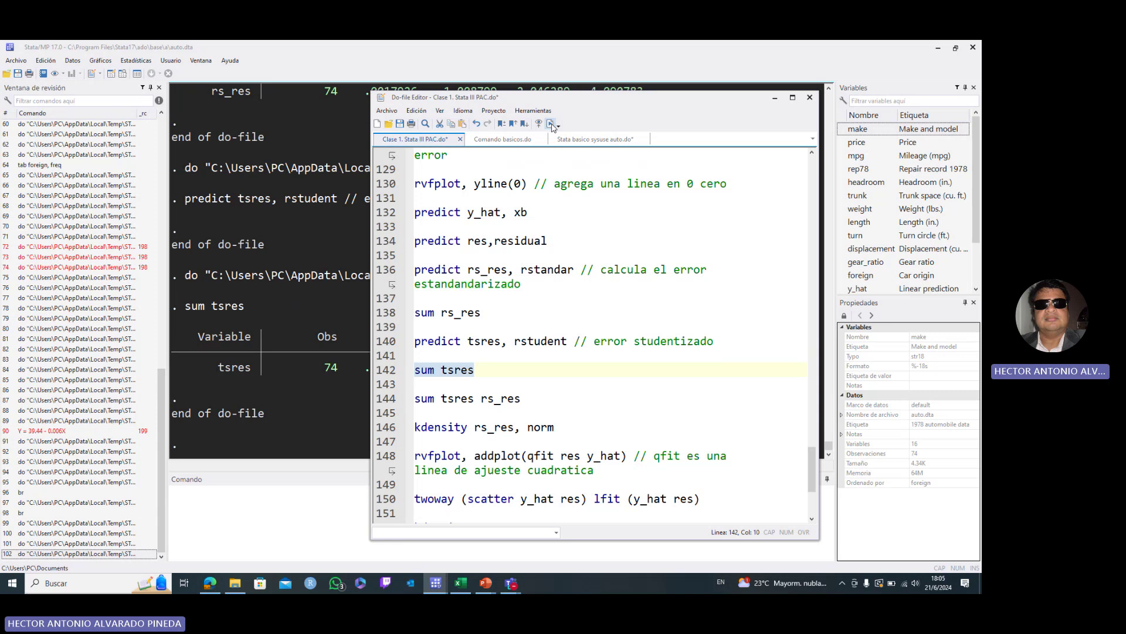
left_click(776, 100)
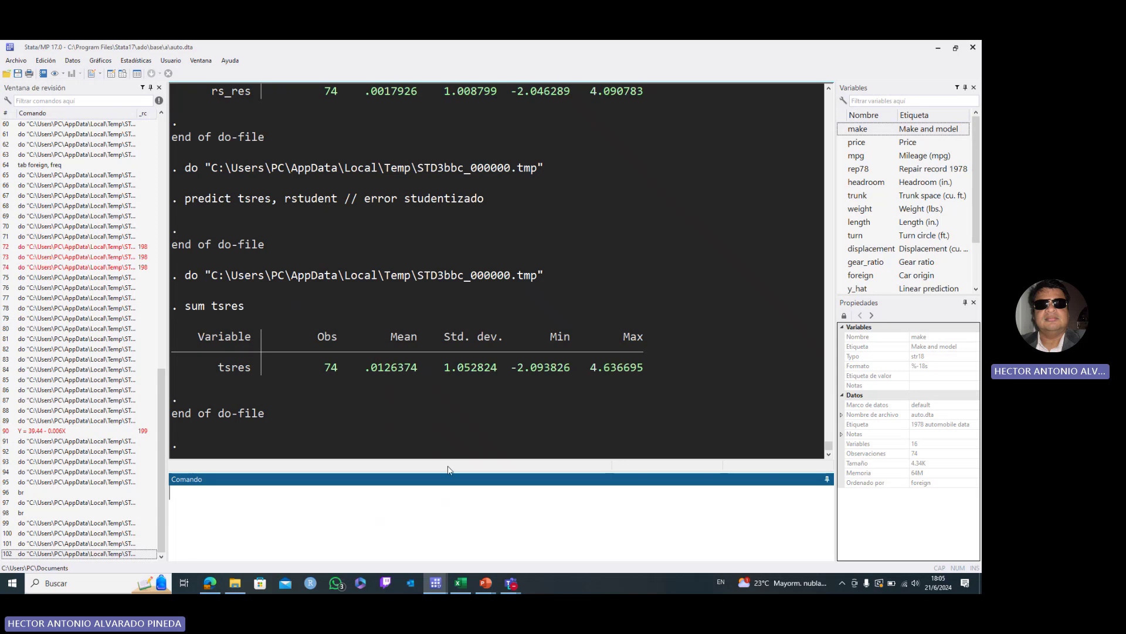
Step: Run "kdensity rs_res, norm" from line 146 to plot the standardized residuals' density against the normal curve, and close the graph
left_click(436, 583)
left_click(448, 547)
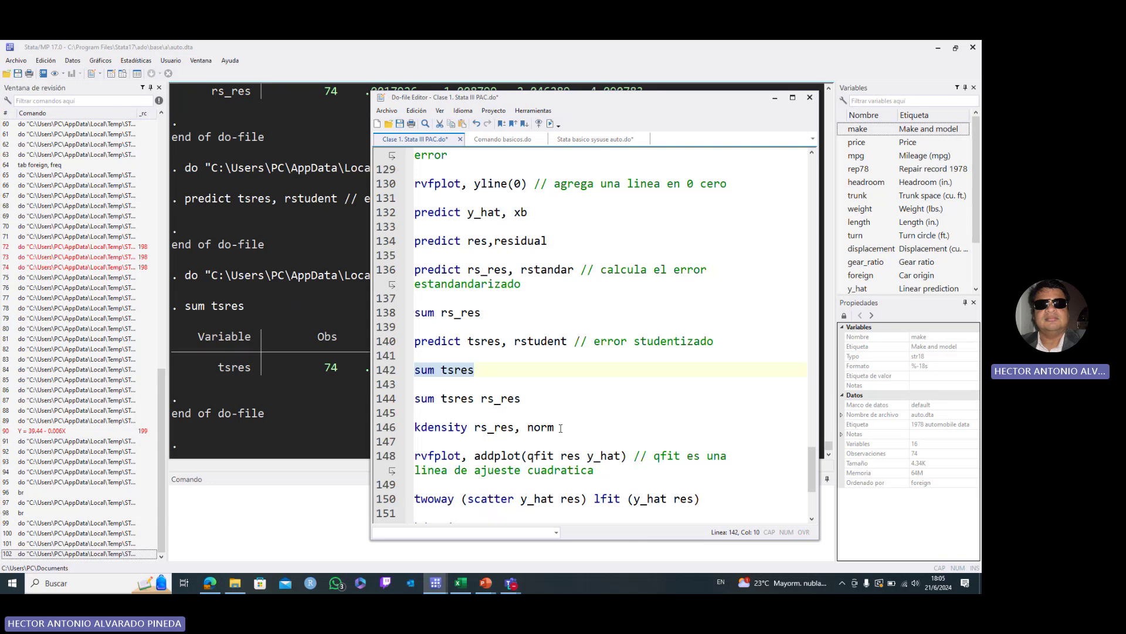
left_click_drag(568, 428, 413, 428)
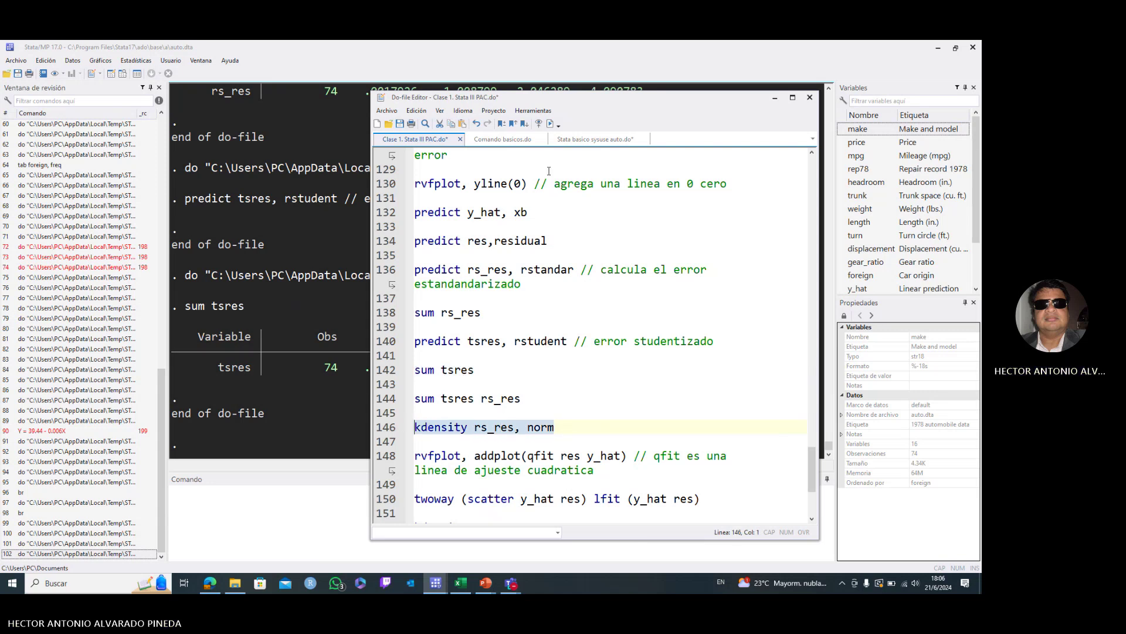
left_click(550, 124)
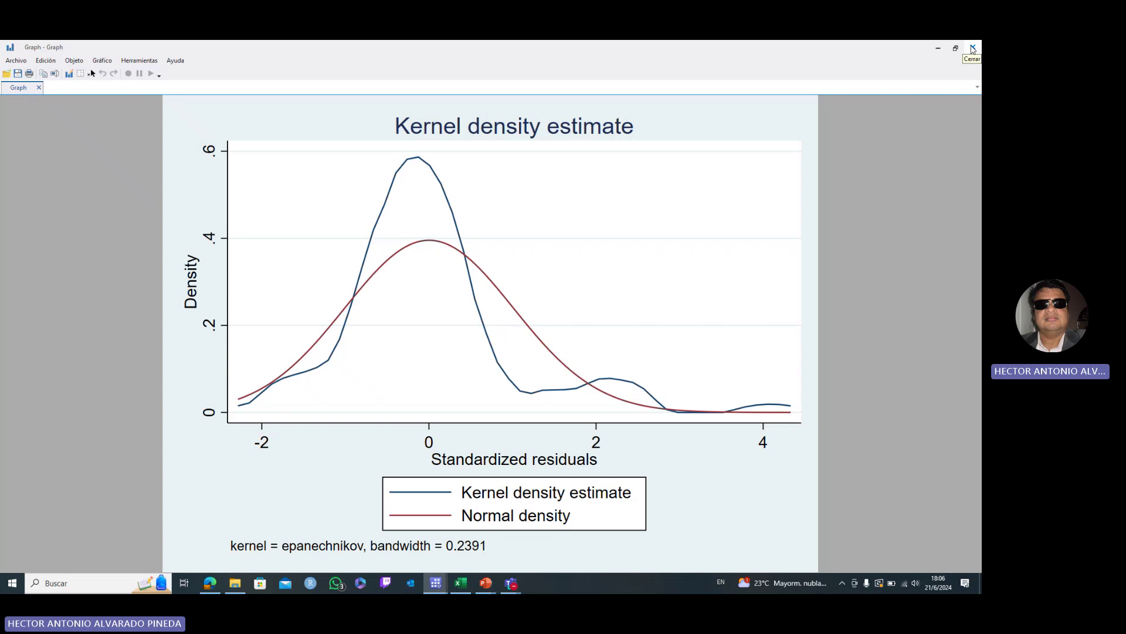
left_click(973, 50)
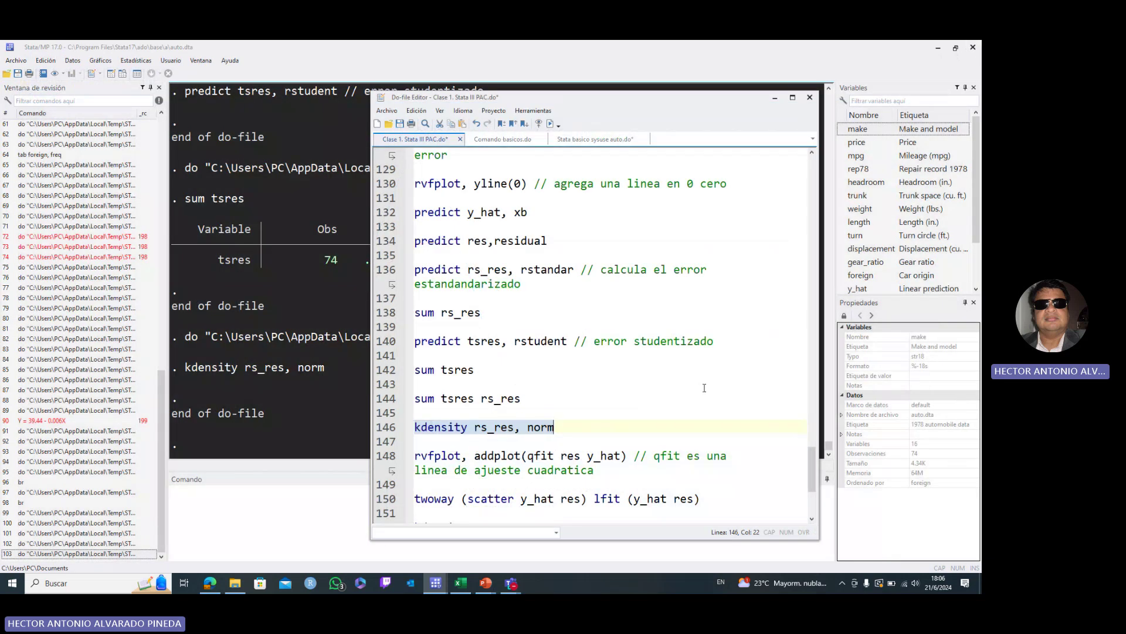
Step: Run "rvfplot, addplot(qfit res y_hat)" from line 148 to add a quadratic fit line to the residual plot, and close the graph
left_click_drag(811, 455, 814, 469)
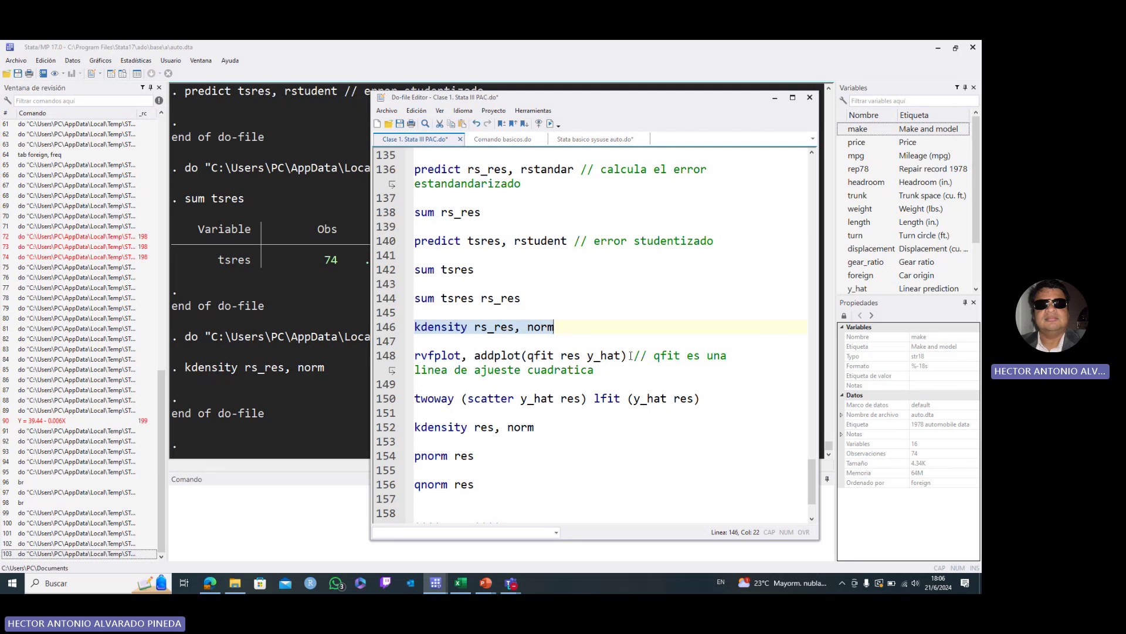
left_click_drag(626, 355, 407, 350)
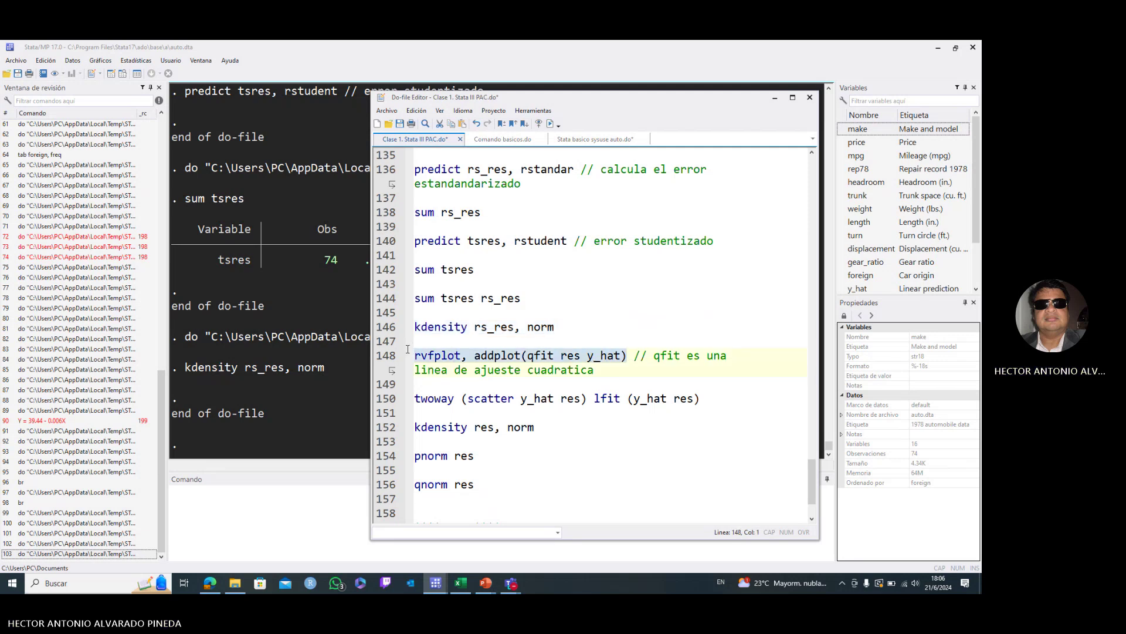
left_click(551, 124)
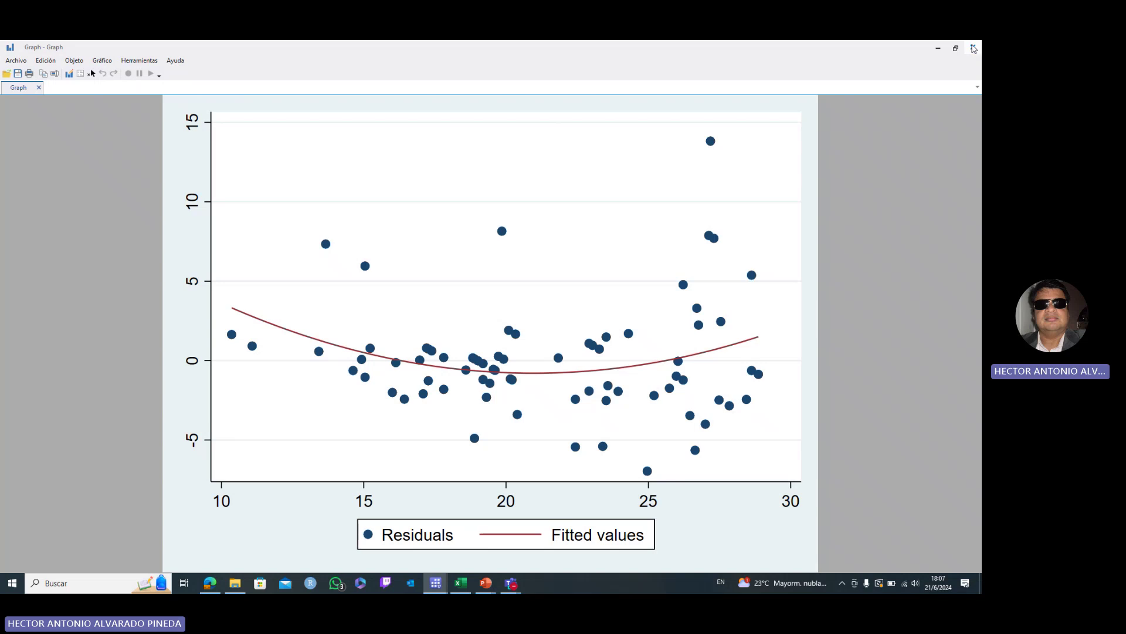
left_click(973, 49)
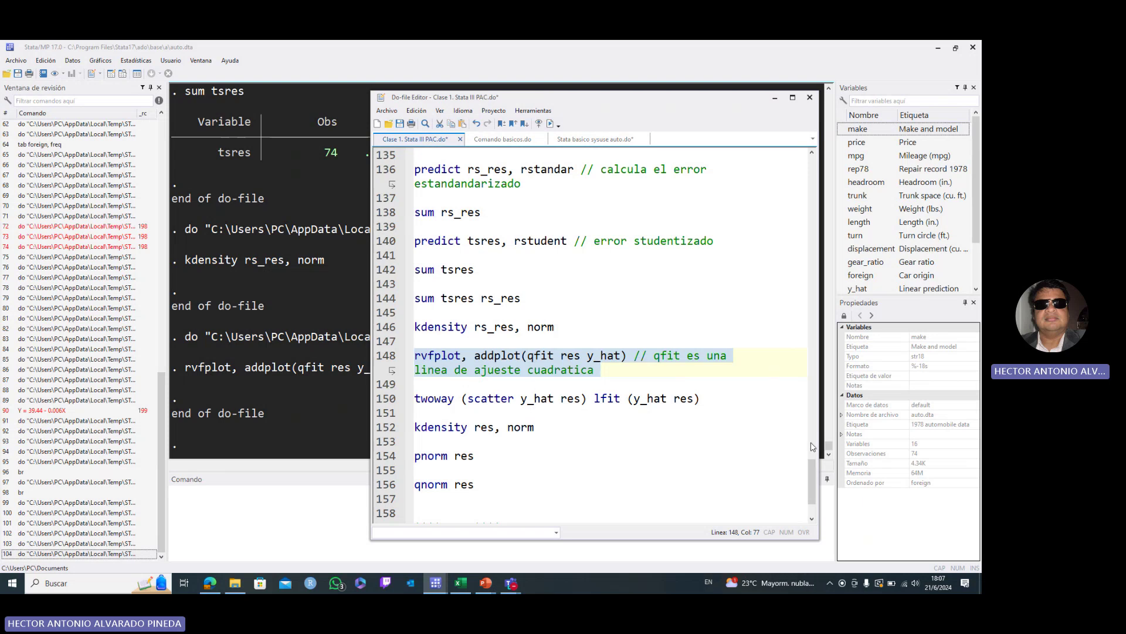
Step: Run "pnorm res" from line 154 of the do-file to draw the residuals' normal probability plot, and close the graph
scroll(437, 419, "down", 2)
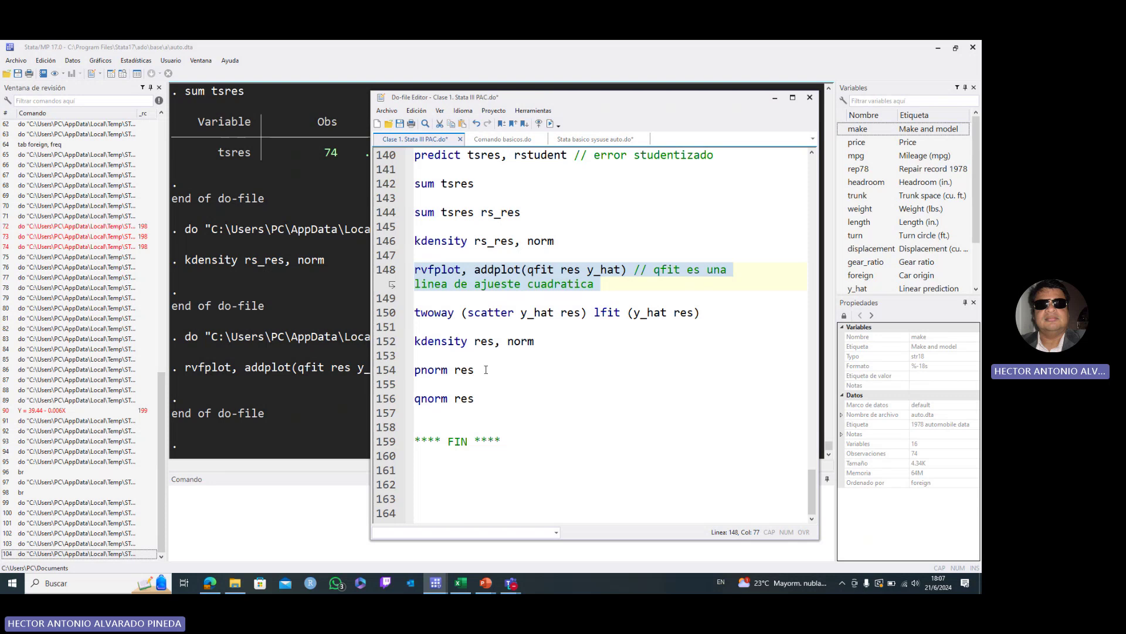
left_click_drag(486, 370, 394, 369)
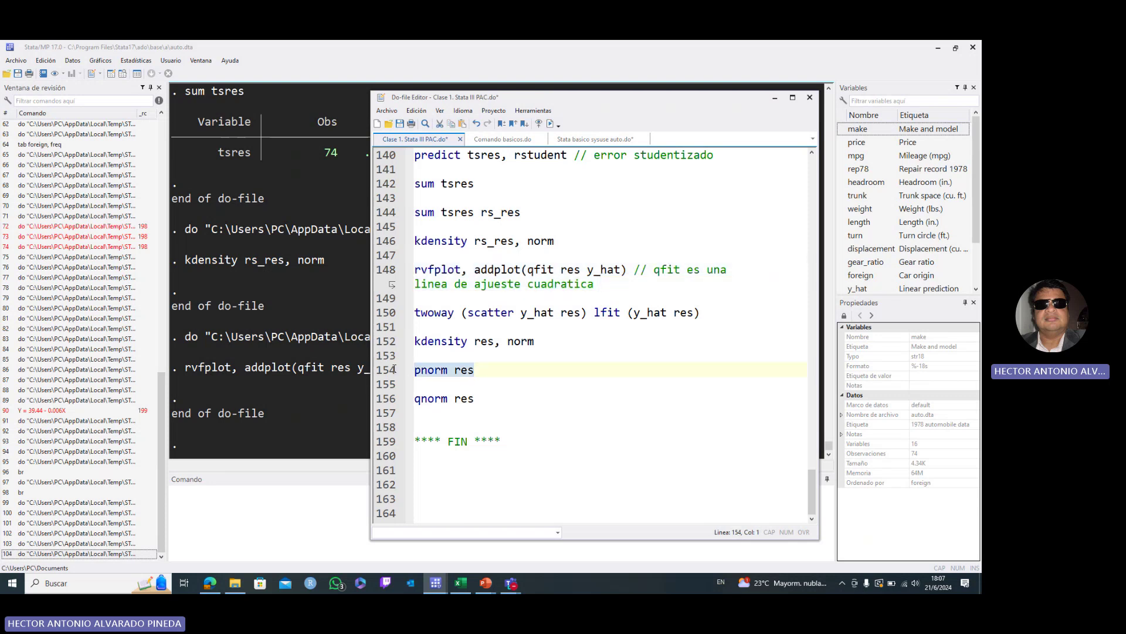
left_click(550, 124)
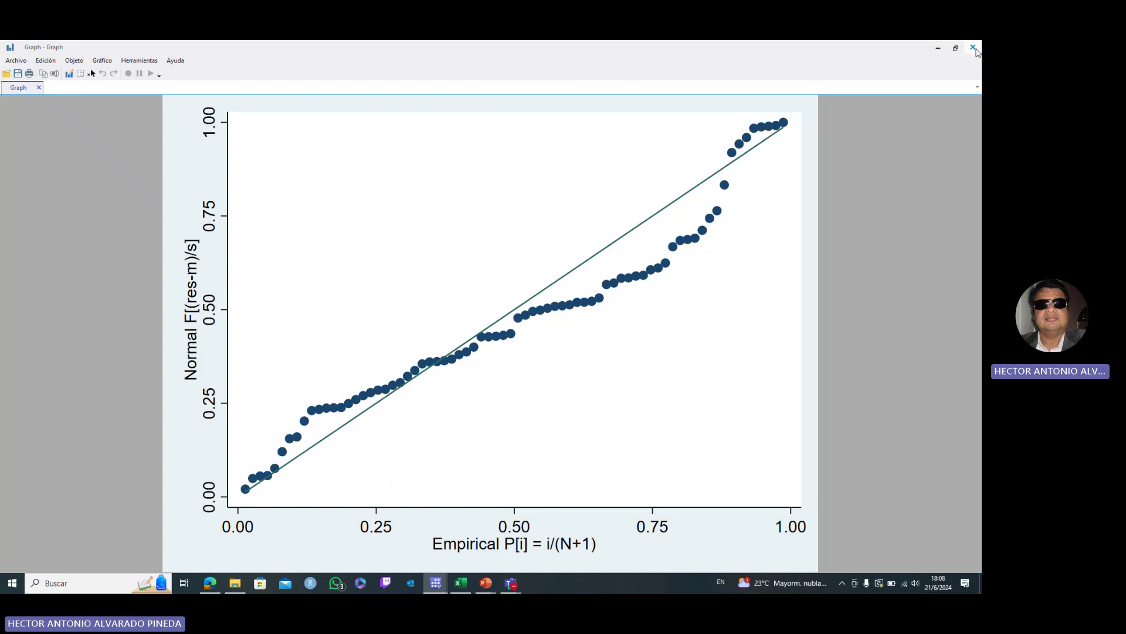
left_click(975, 50)
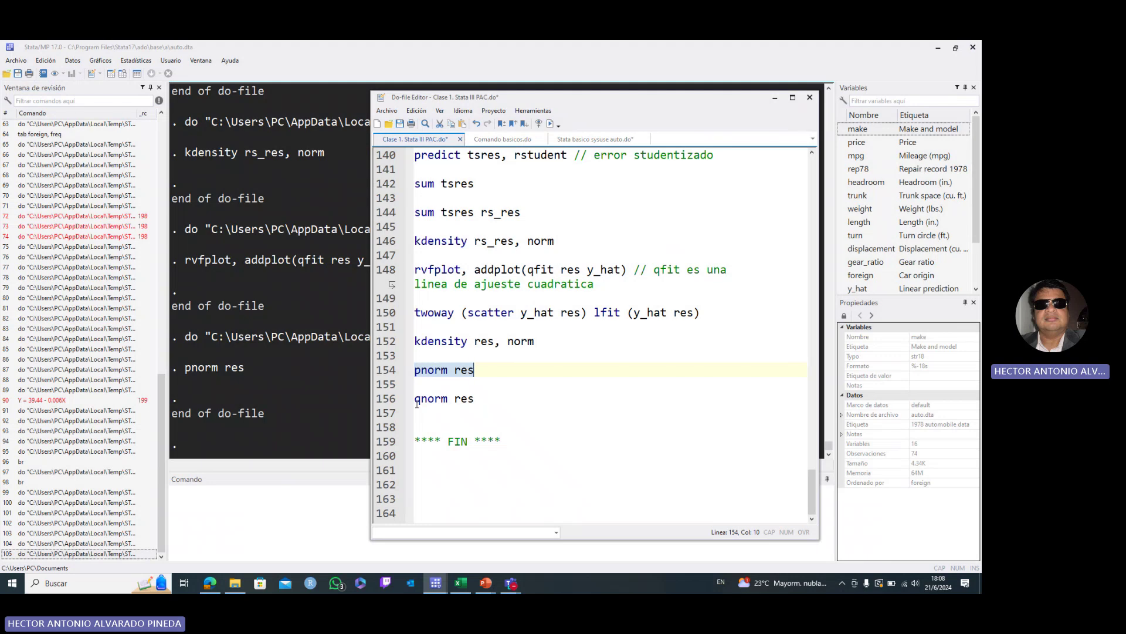
Step: Run "qnorm res" from line 156 to plot residual quantiles against normal quantiles, closing the graph and minimizing the do-file editor when done
left_click_drag(477, 400, 413, 400)
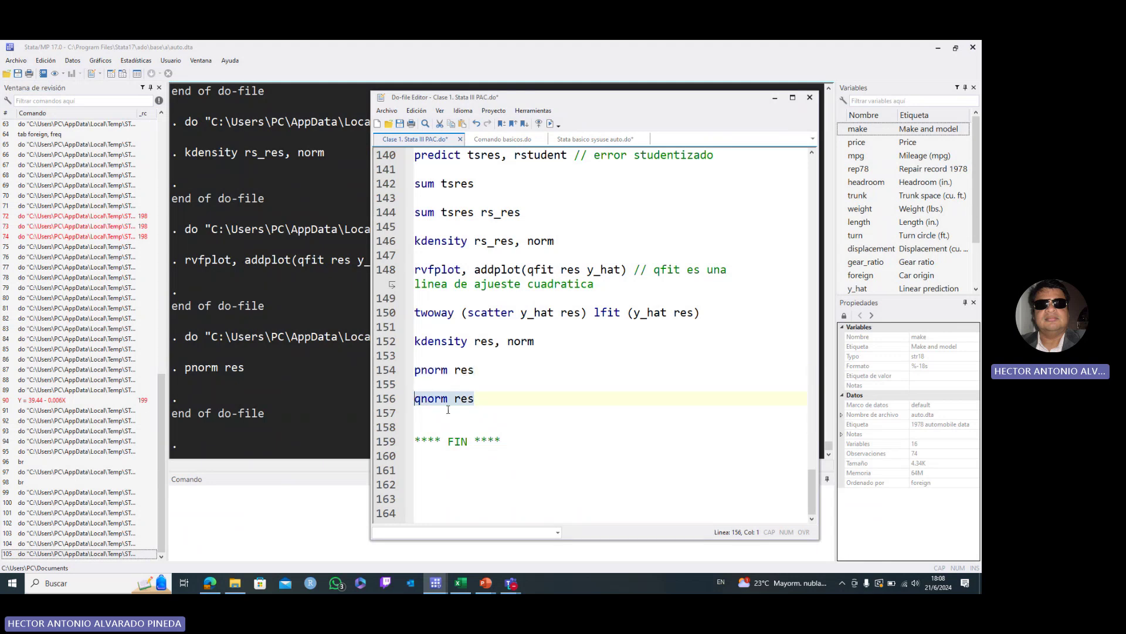
left_click(550, 124)
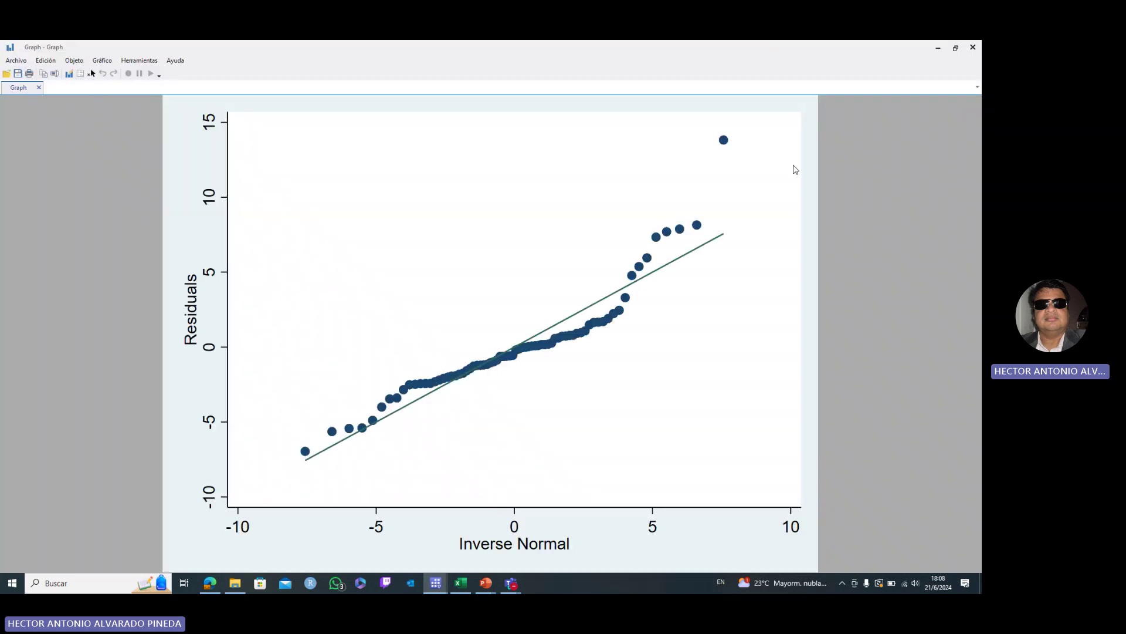
left_click(973, 47)
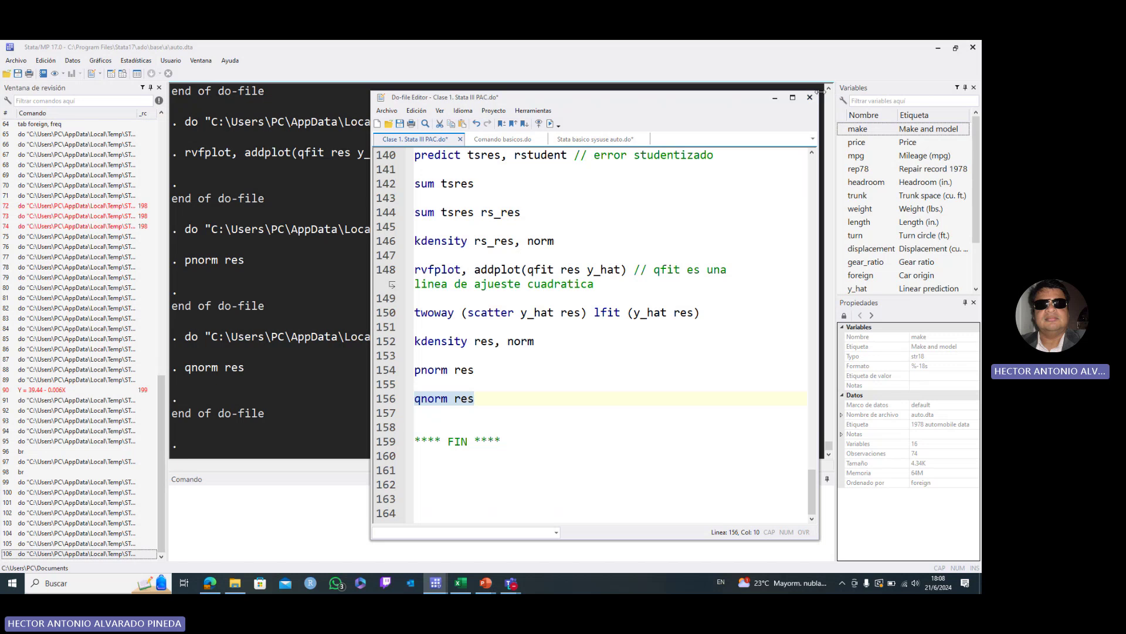
left_click(776, 98)
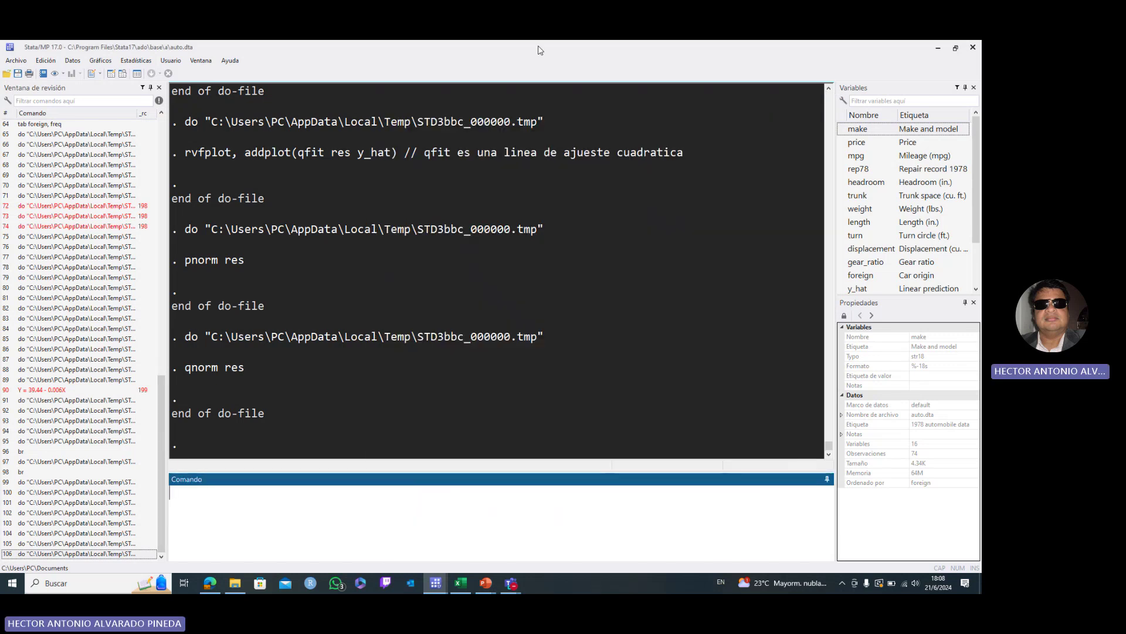
left_click(539, 55)
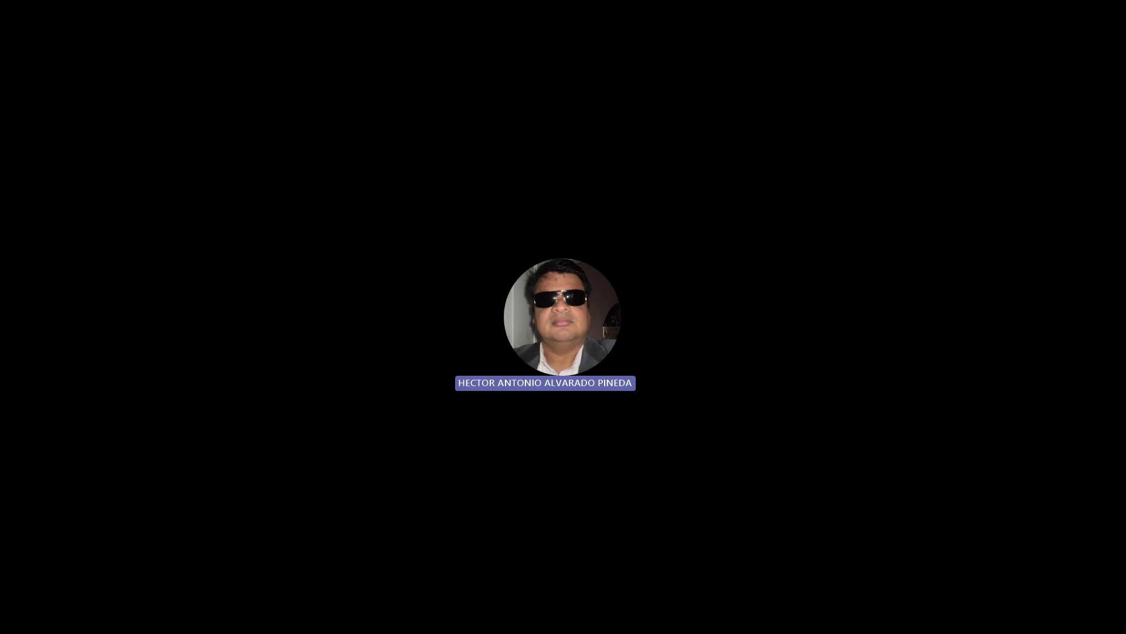